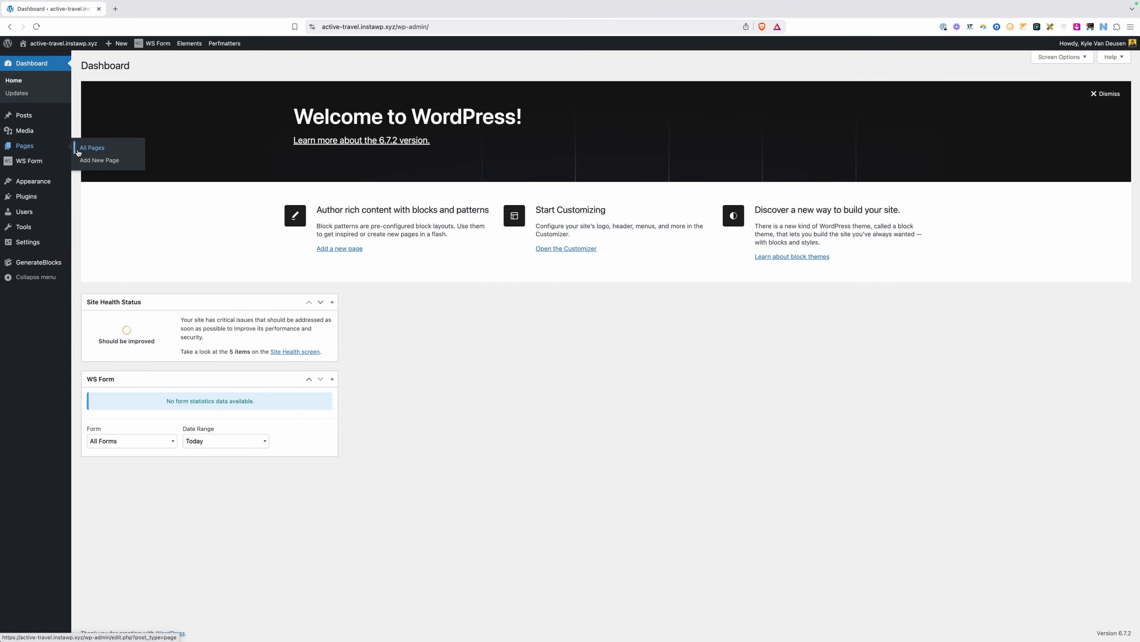
Open the Blog page for editing and view its live version to examine the current post listing
{"action": "left_click", "coordinate": [79, 152]}
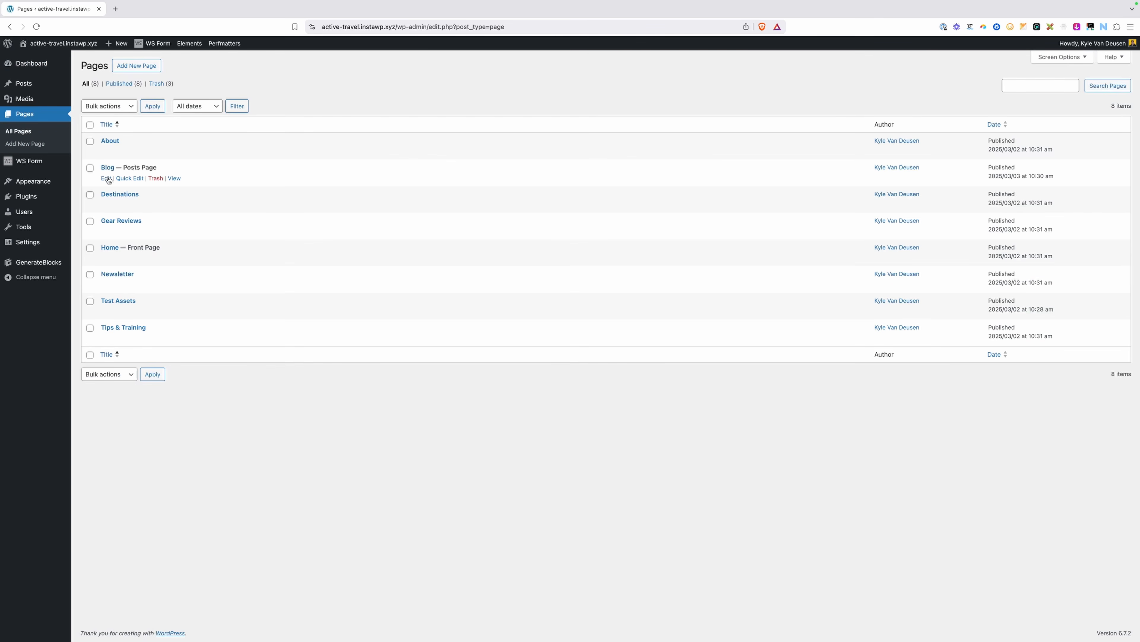
{"action": "left_click", "coordinate": [108, 178]}
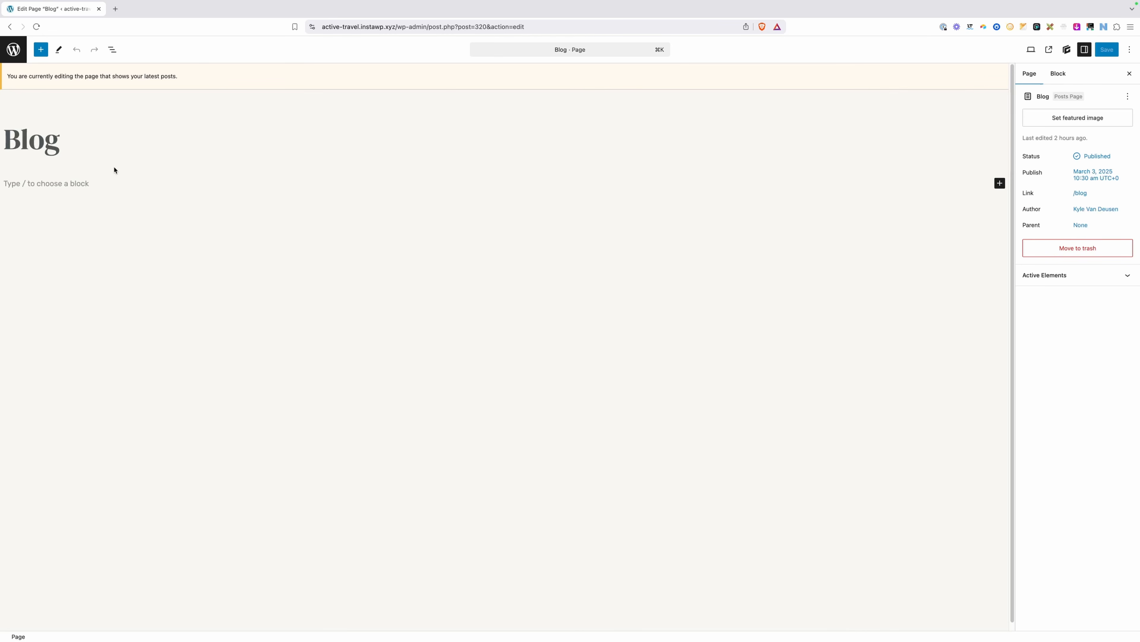
{"action": "left_click", "coordinate": [1049, 49]}
{"action": "scroll", "coordinate": [498, 206], "scroll_direction": "down", "scroll_amount": 4}
{"action": "scroll", "coordinate": [499, 205], "scroll_direction": "down", "scroll_amount": 15}
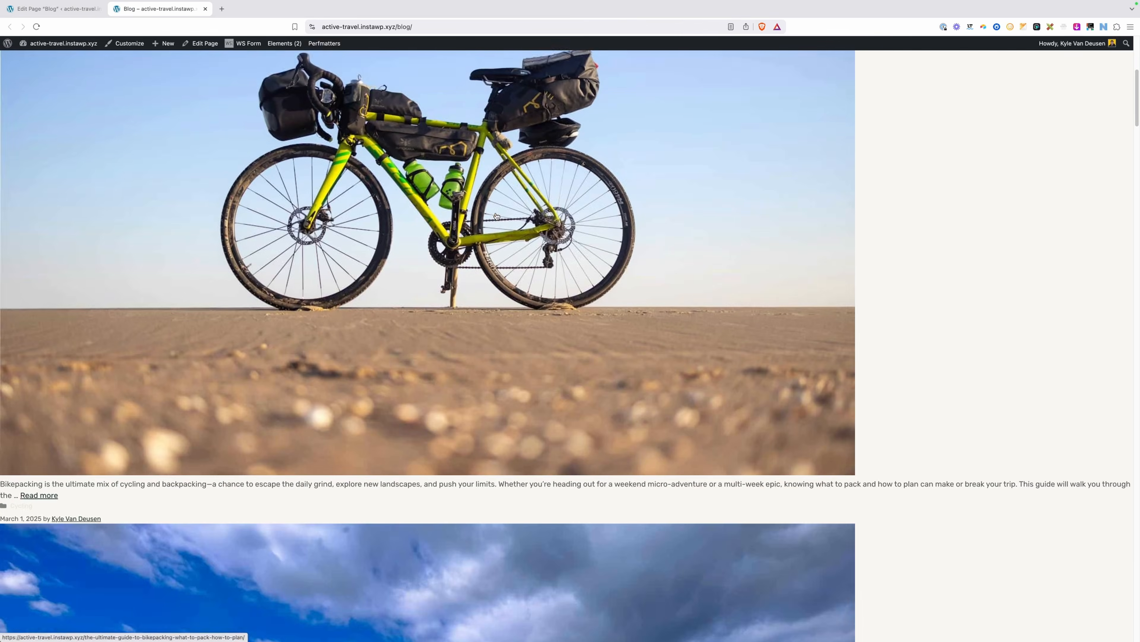
{"action": "scroll", "coordinate": [497, 219], "scroll_direction": "down", "scroll_amount": 10}
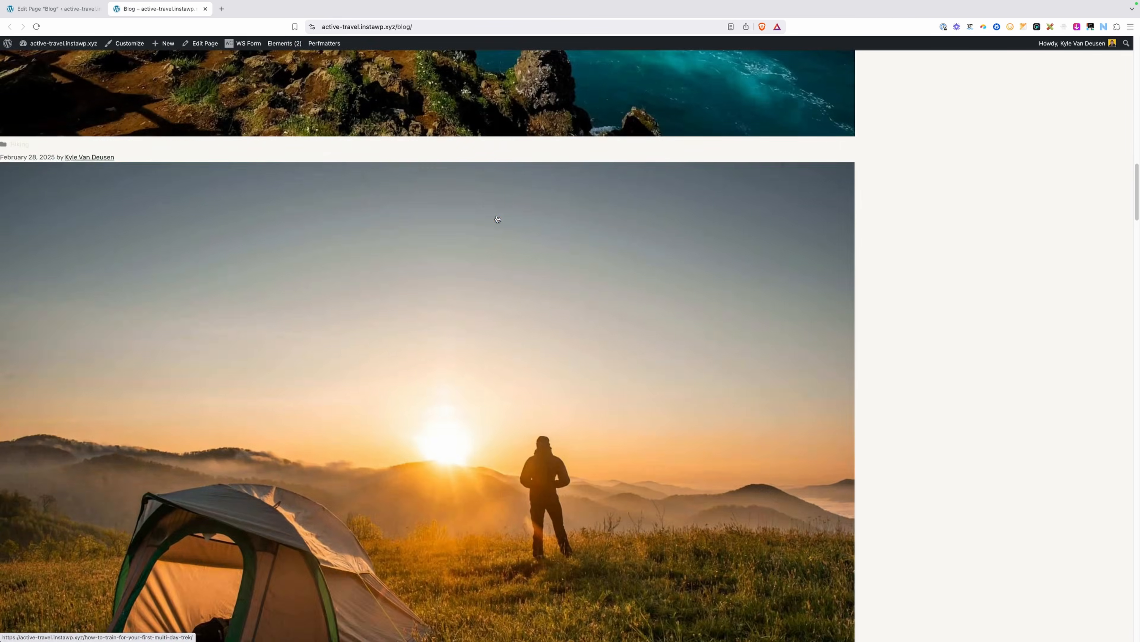
{"action": "scroll", "coordinate": [497, 220], "scroll_direction": "up", "scroll_amount": 20}
{"action": "scroll", "coordinate": [497, 219], "scroll_direction": "up", "scroll_amount": 10}
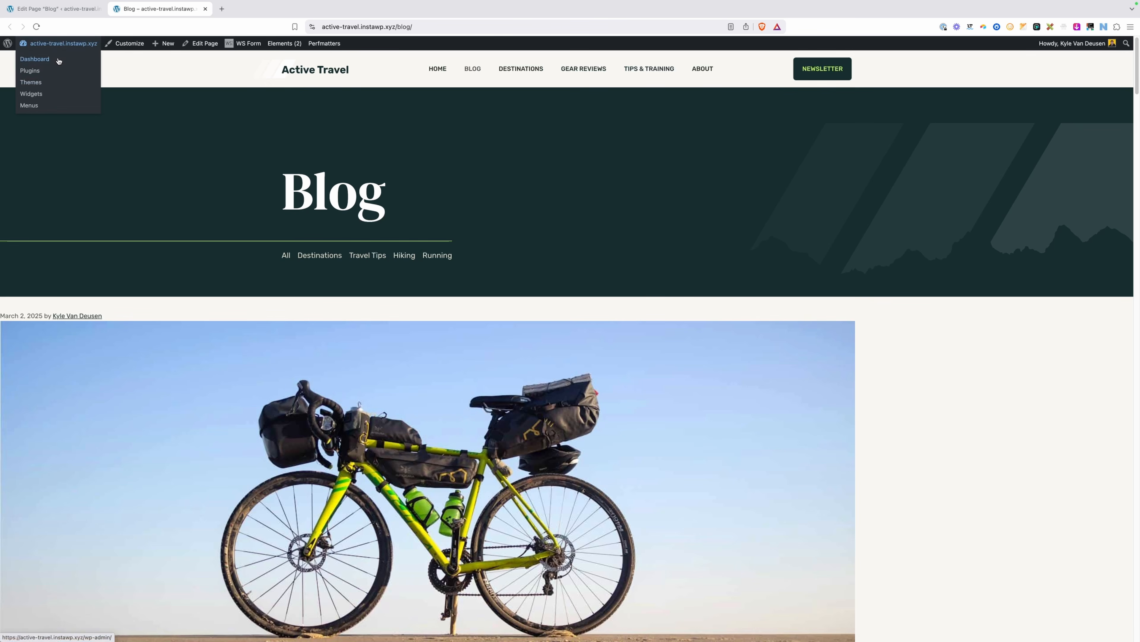
Open the Reading settings and check which page is assigned as the posts page
{"action": "left_click", "coordinate": [58, 61]}
{"action": "mouse_move", "coordinate": [55, 243]}
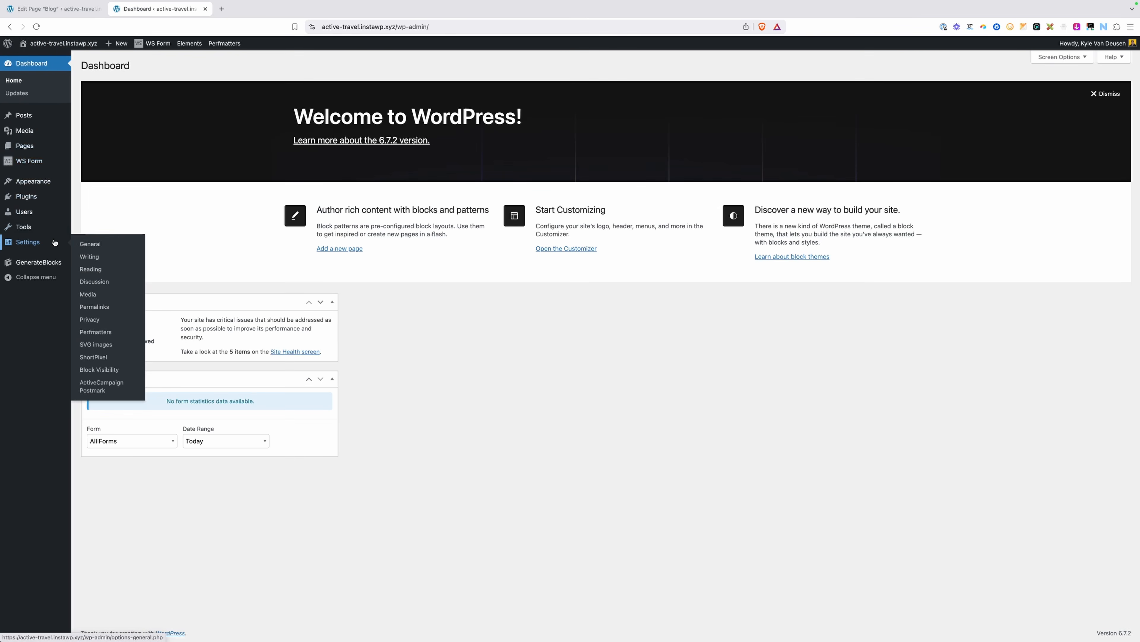
{"action": "left_click", "coordinate": [92, 270]}
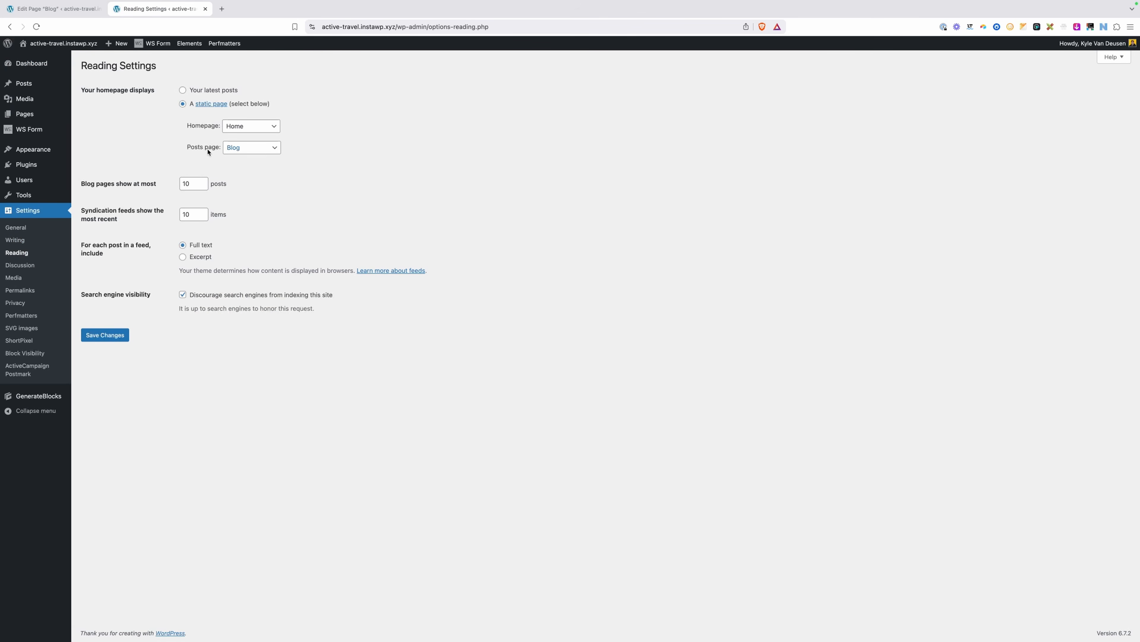
{"action": "left_click", "coordinate": [247, 150]}
{"action": "left_click", "coordinate": [337, 152]}
{"action": "left_click", "coordinate": [337, 151]}
Visit the live site and examine the header and post layout of its Blog page
{"action": "left_click", "coordinate": [88, 59]}
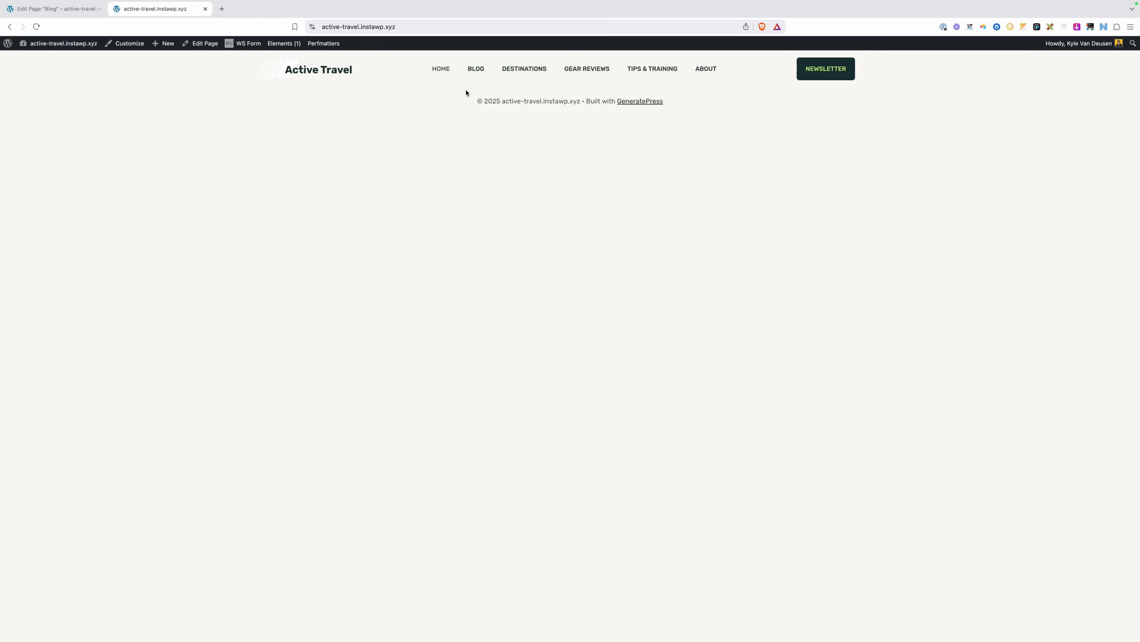
{"action": "left_click", "coordinate": [477, 75]}
{"action": "scroll", "coordinate": [467, 284], "scroll_direction": "down", "scroll_amount": 7}
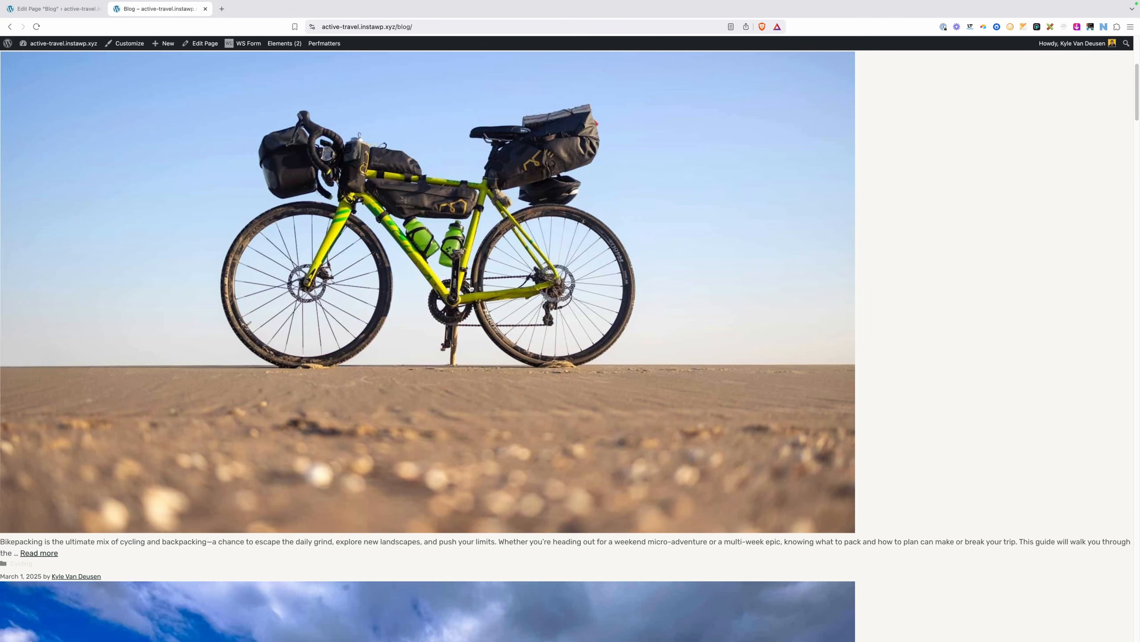
{"action": "scroll", "coordinate": [475, 286], "scroll_direction": "down", "scroll_amount": 10}
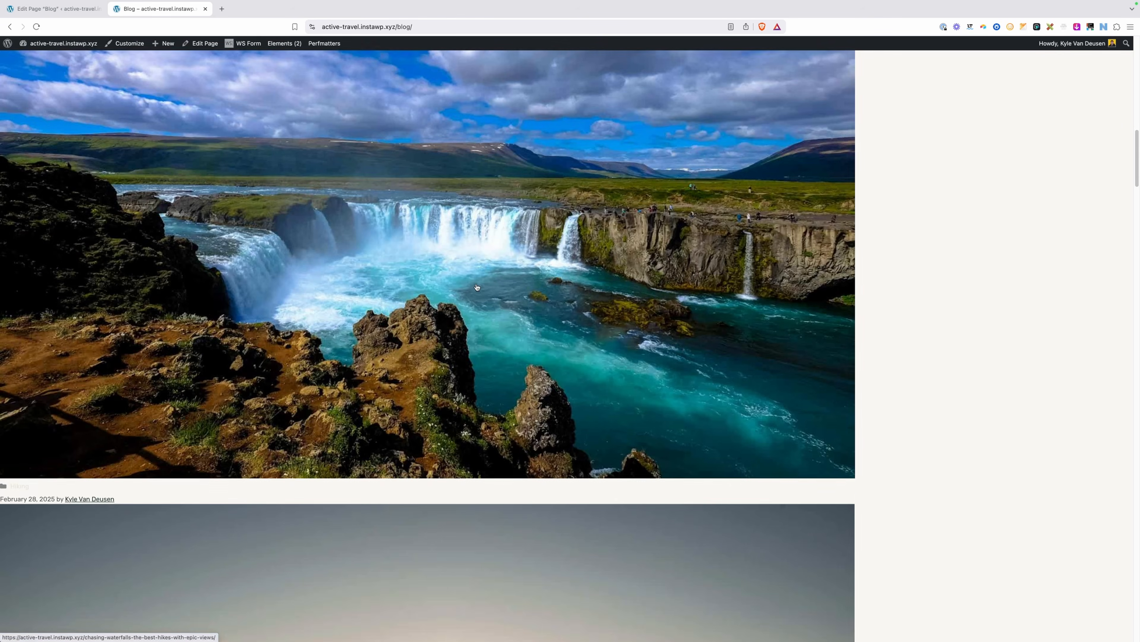
{"action": "scroll", "coordinate": [481, 292], "scroll_direction": "down", "scroll_amount": 10}
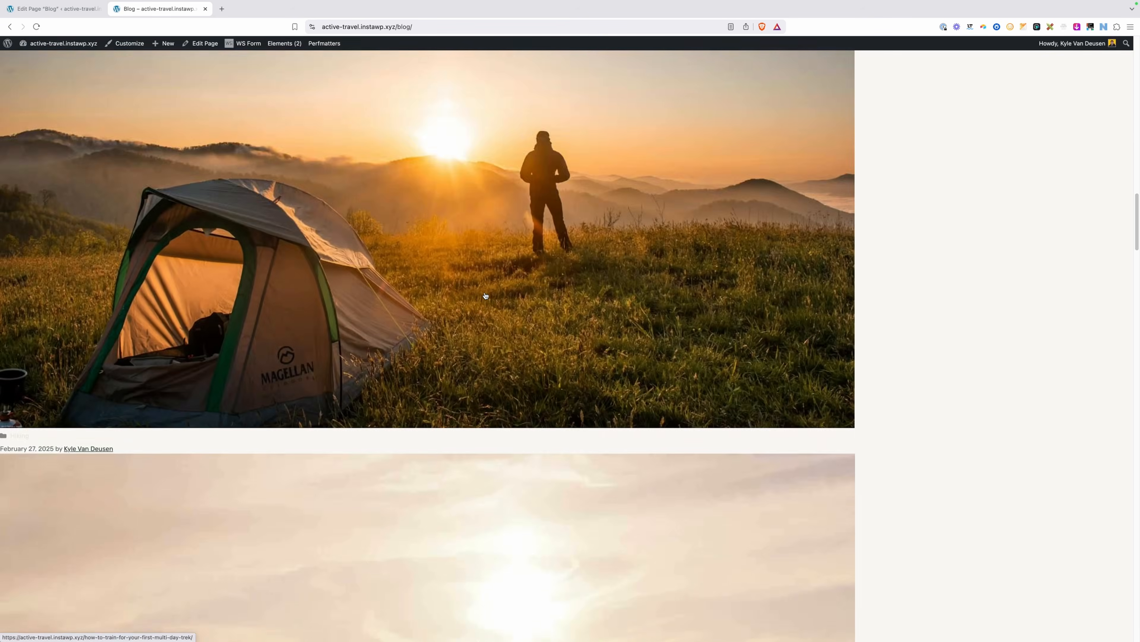
{"action": "scroll", "coordinate": [485, 296], "scroll_direction": "up", "scroll_amount": 20}
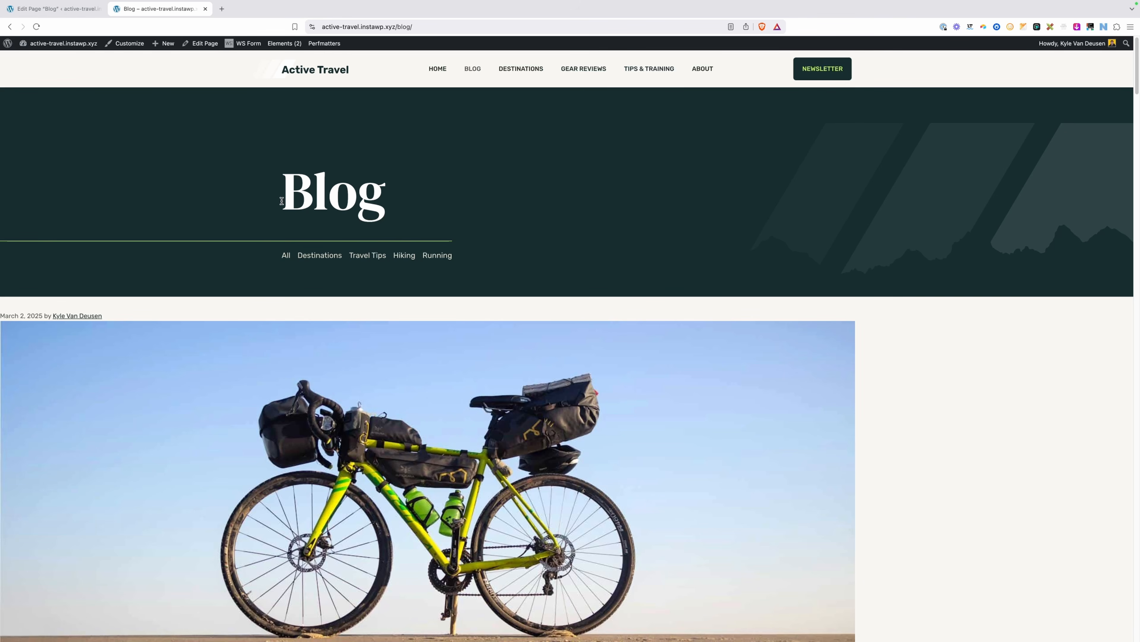
Create a new GeneratePress element of type Block and title it Blog Loop
{"action": "mouse_move", "coordinate": [286, 44]}
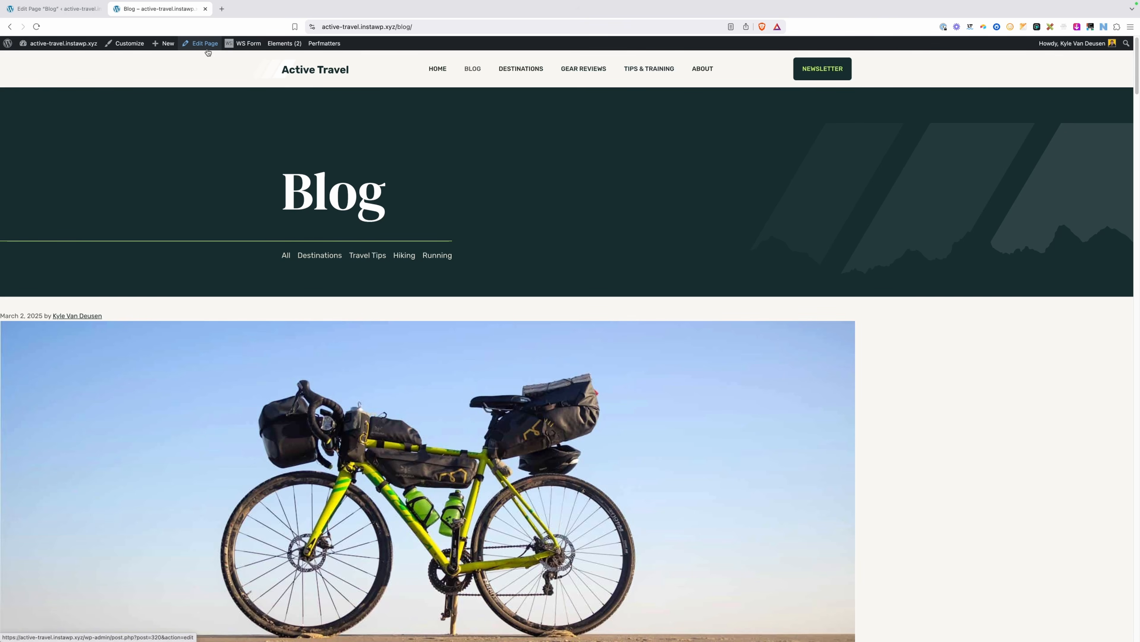
{"action": "left_click", "coordinate": [289, 44]}
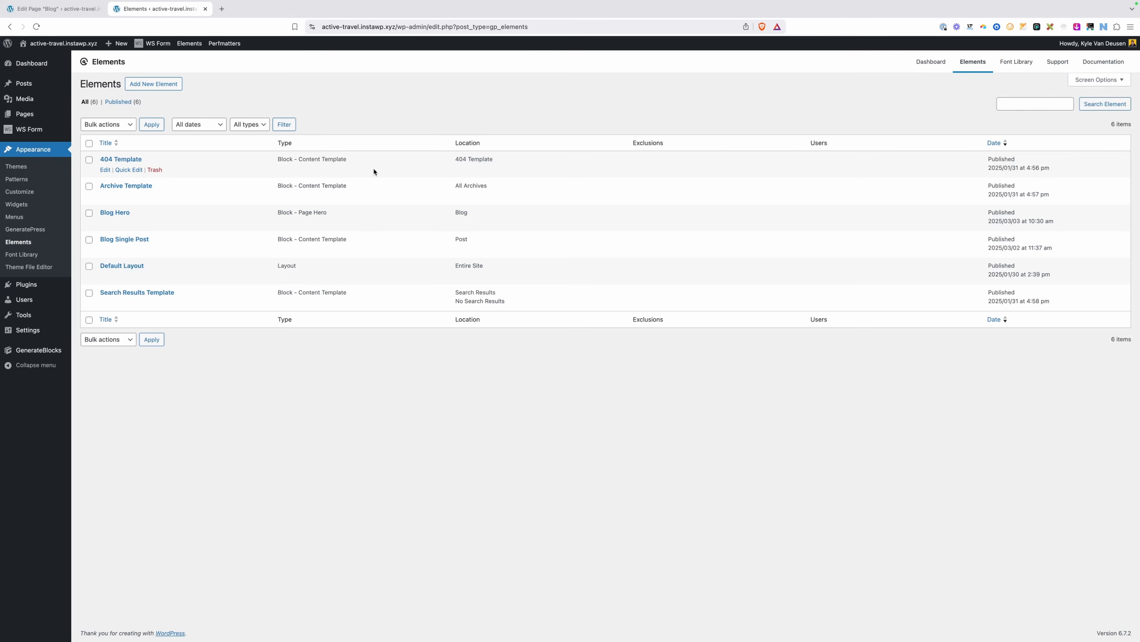
{"action": "left_click", "coordinate": [172, 85]}
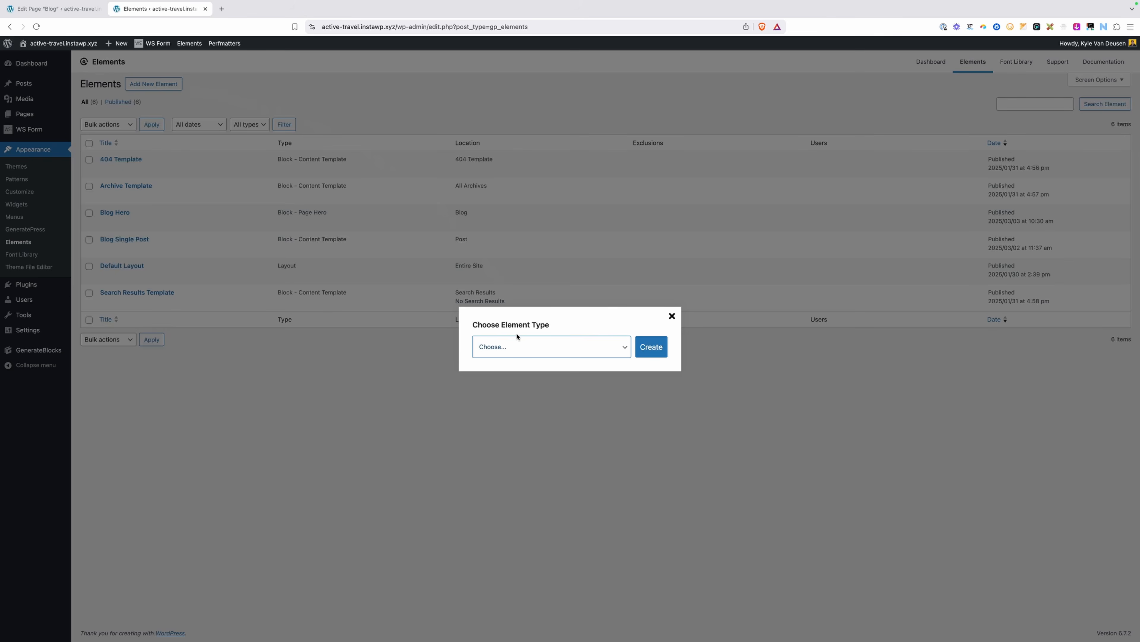
{"action": "left_click", "coordinate": [516, 346]}
{"action": "left_click", "coordinate": [534, 358]}
{"action": "left_click", "coordinate": [655, 351]}
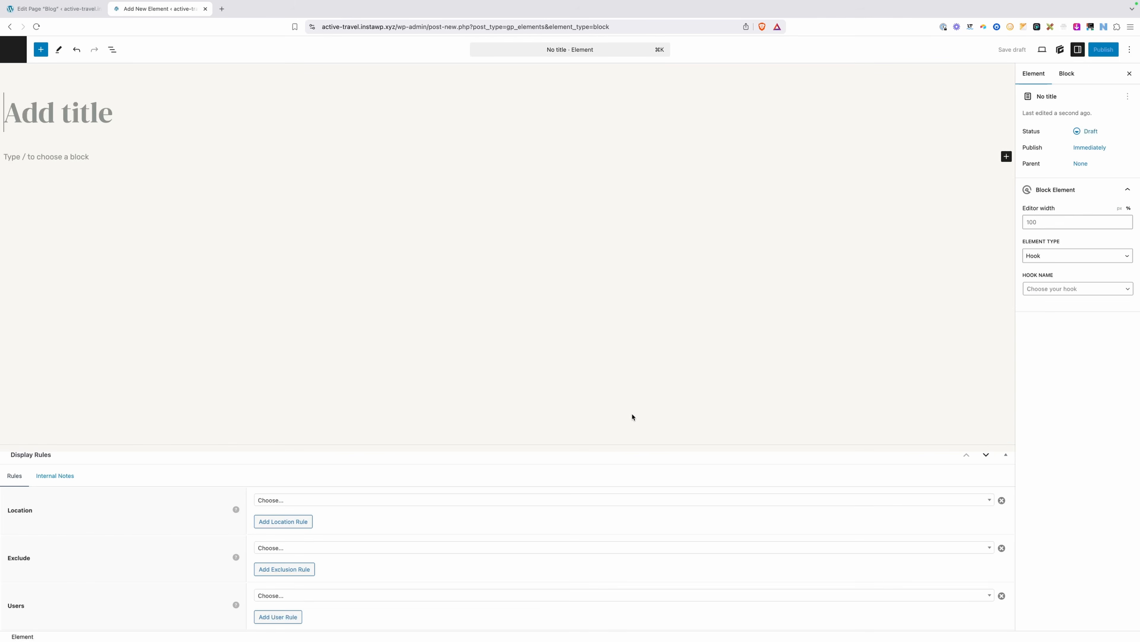
{"action": "type", "text": "Bl"}
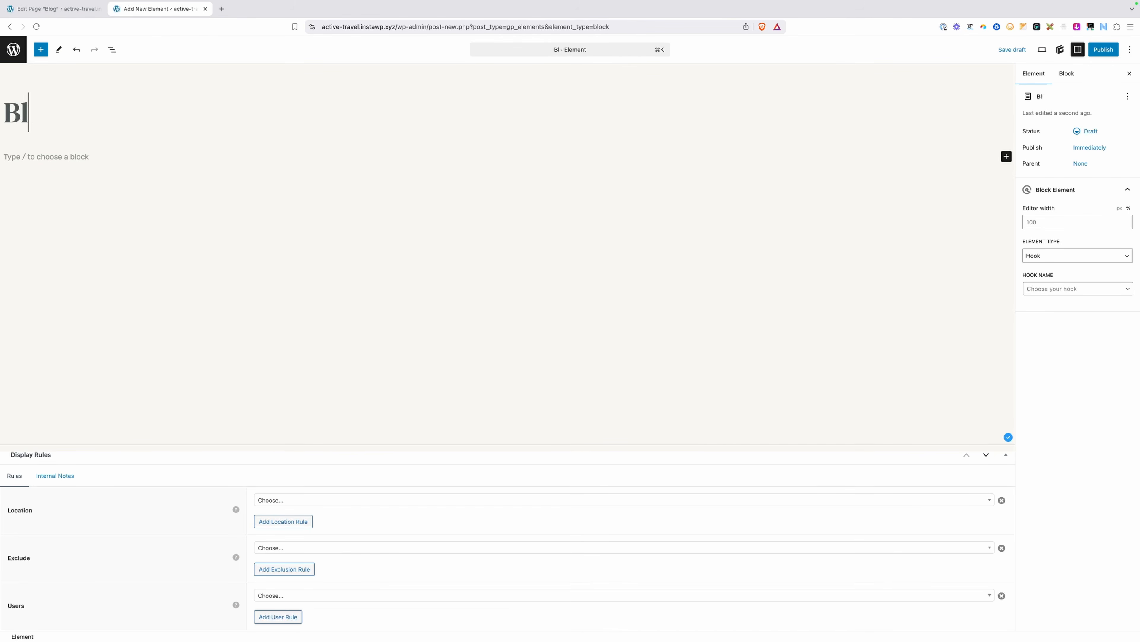
{"action": "type", "text": "og Loop"}
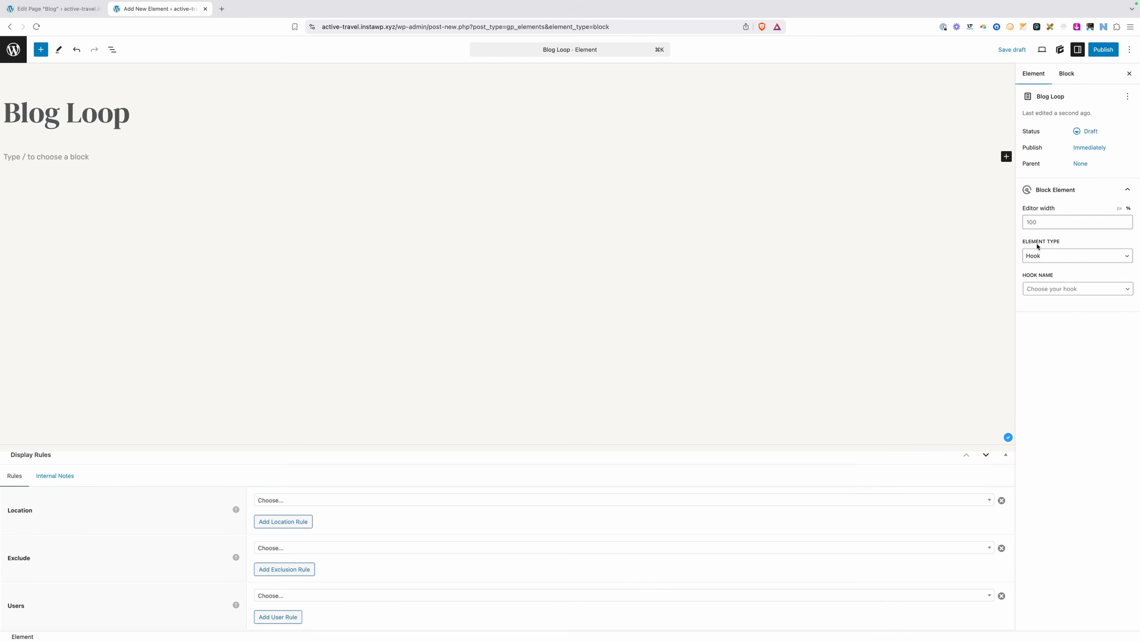
Set the element type to Loop Template and its display location rule to Blog
{"action": "left_click", "coordinate": [1044, 255]}
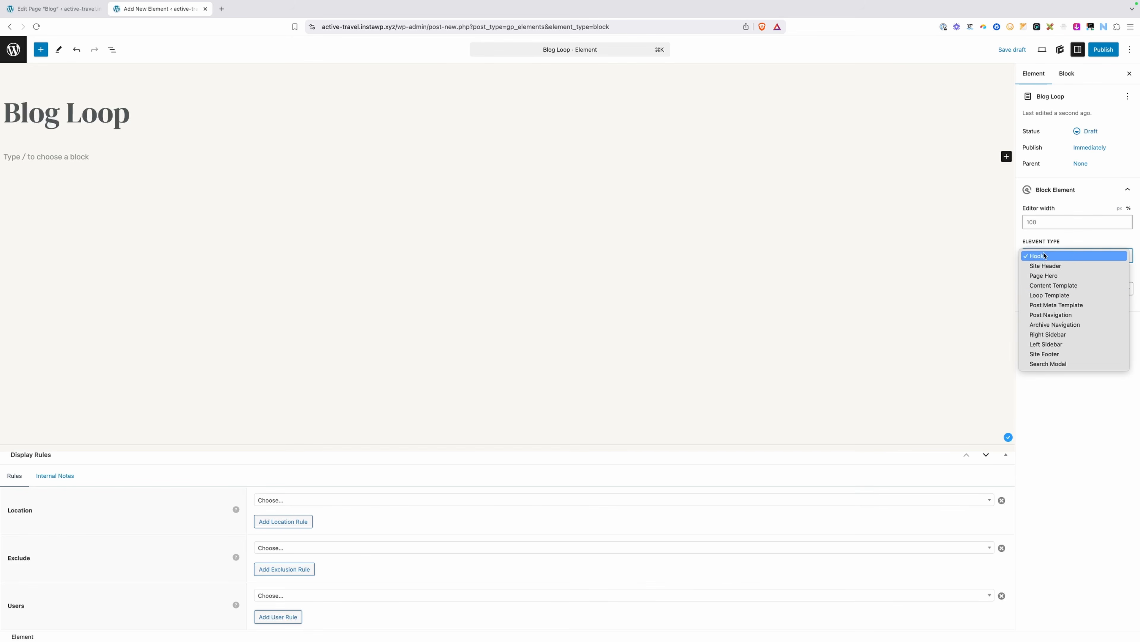
{"action": "left_click", "coordinate": [1057, 295]}
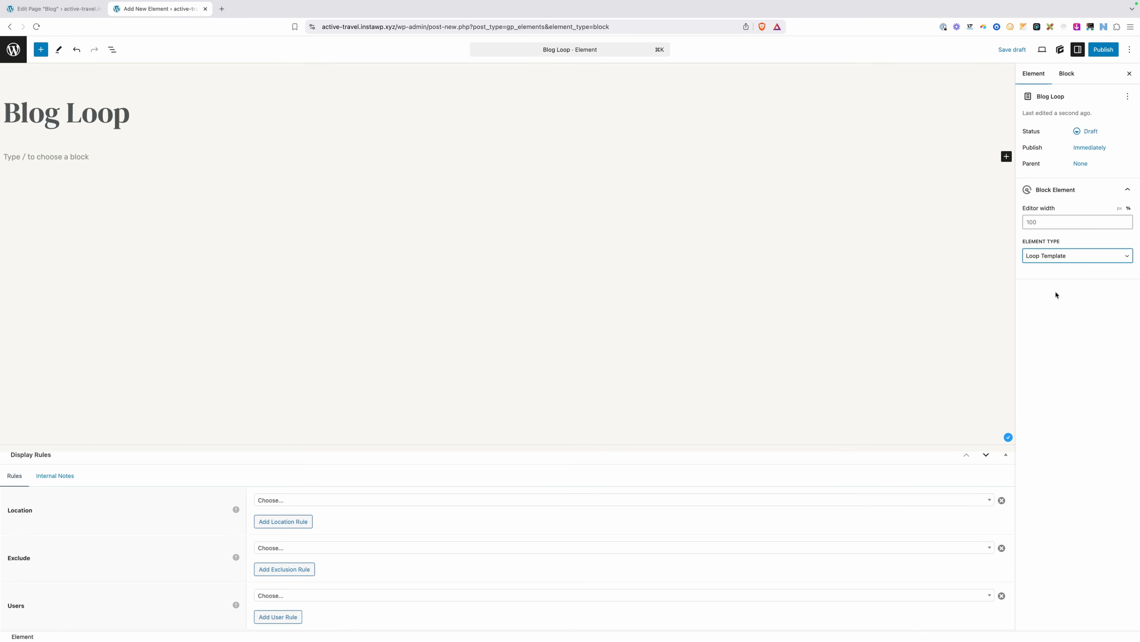
{"action": "left_click", "coordinate": [366, 500]}
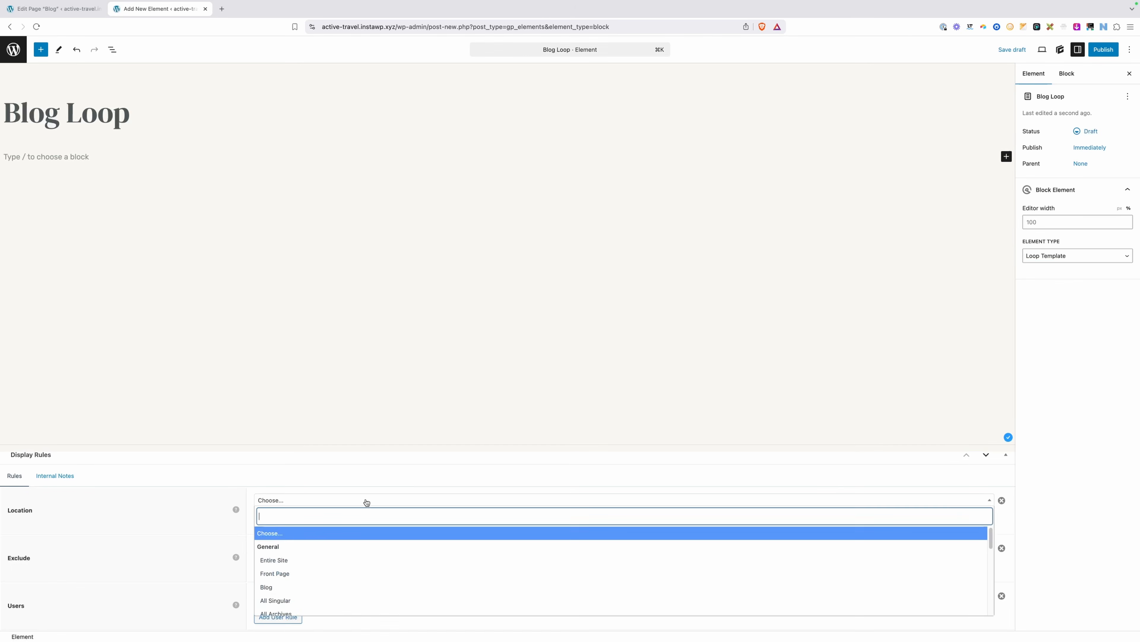
{"action": "left_click", "coordinate": [316, 586]}
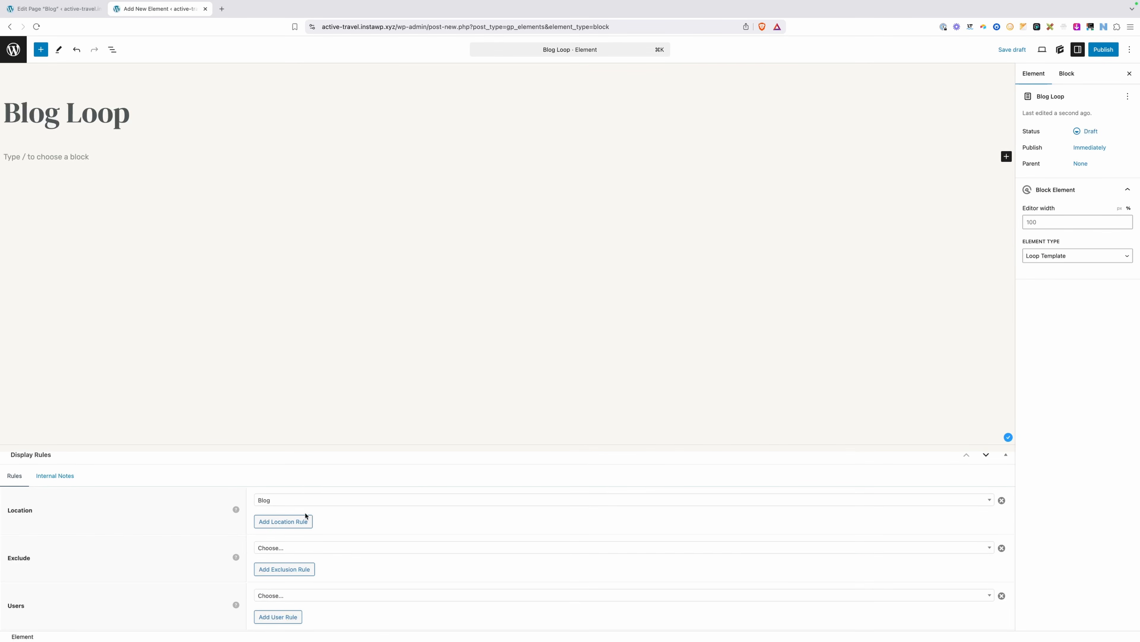
Add a paragraph with a short placeholder name to the Blog Loop element and publish it
{"action": "left_click", "coordinate": [89, 158]}
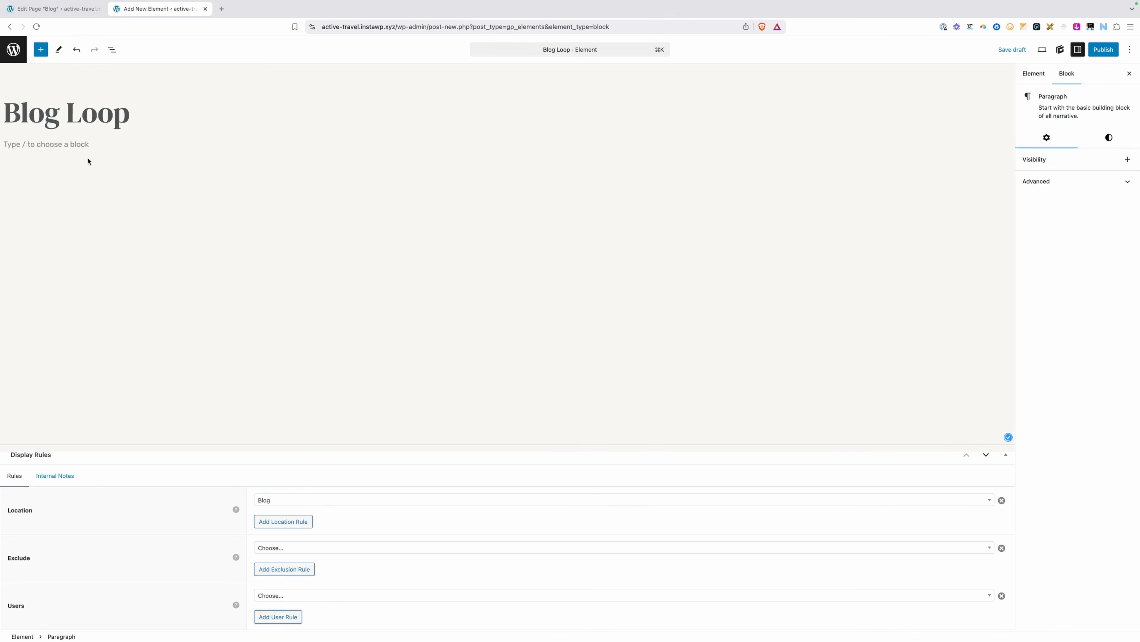
{"action": "type", "text": "Kyle"}
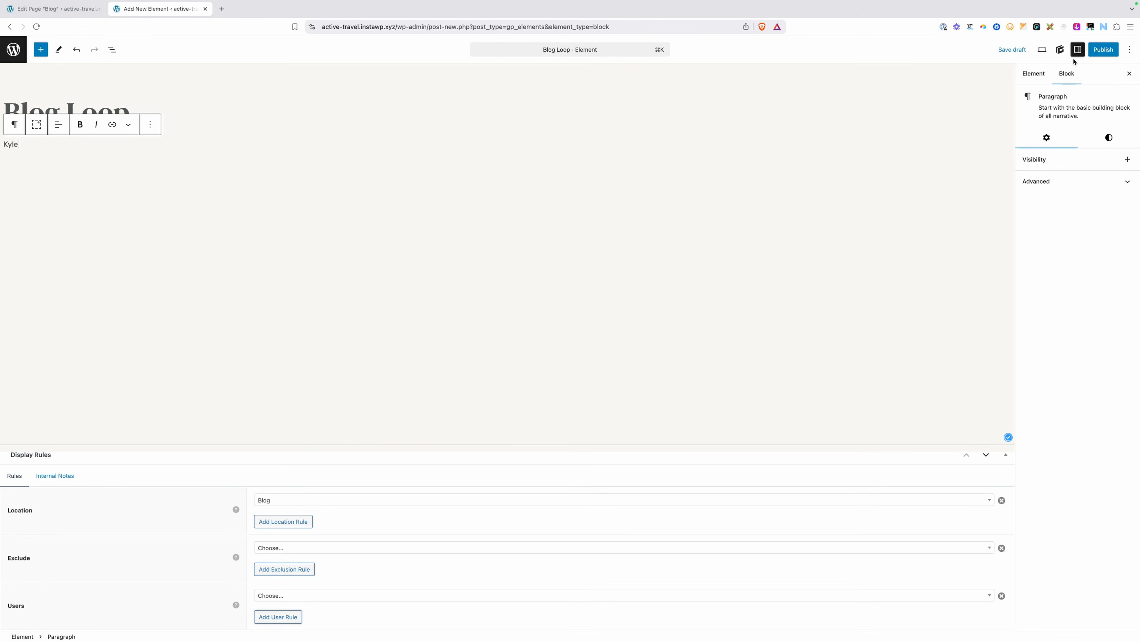
{"action": "left_click", "coordinate": [1096, 51]}
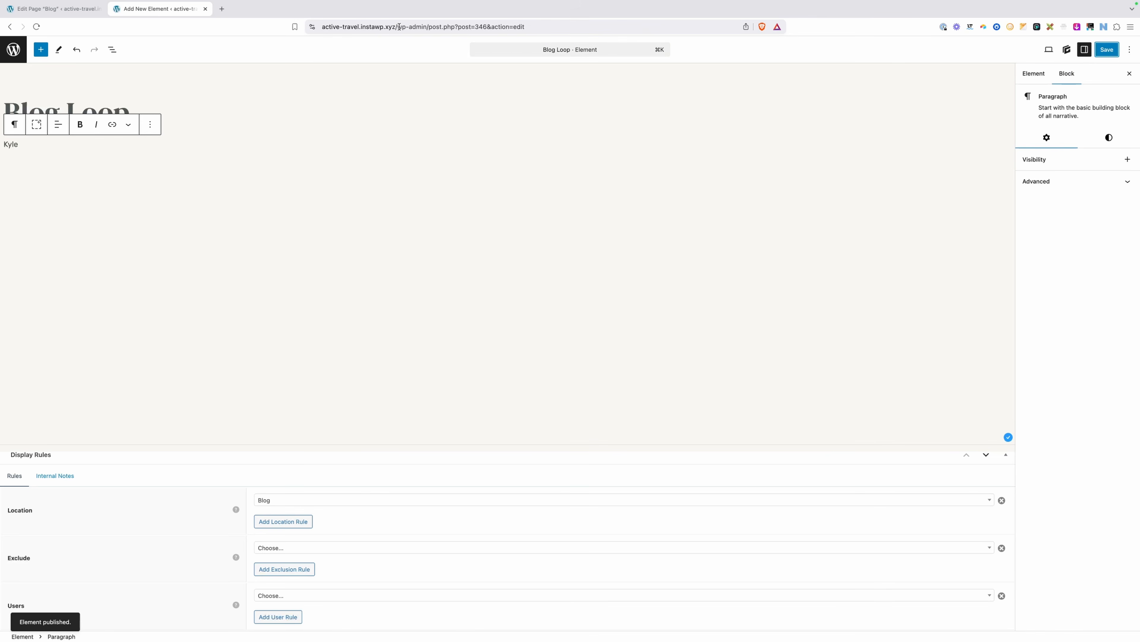
Open the live Blog page in a new browser tab and check how the loop template's placeholder paragraph is output
{"action": "left_click_drag", "start_coordinate": [390, 26], "coordinate": [245, 39]}
{"action": "key", "text": "ctrl+c"}
{"action": "left_click", "coordinate": [223, 9]}
{"action": "key", "text": "ctrl+v"}
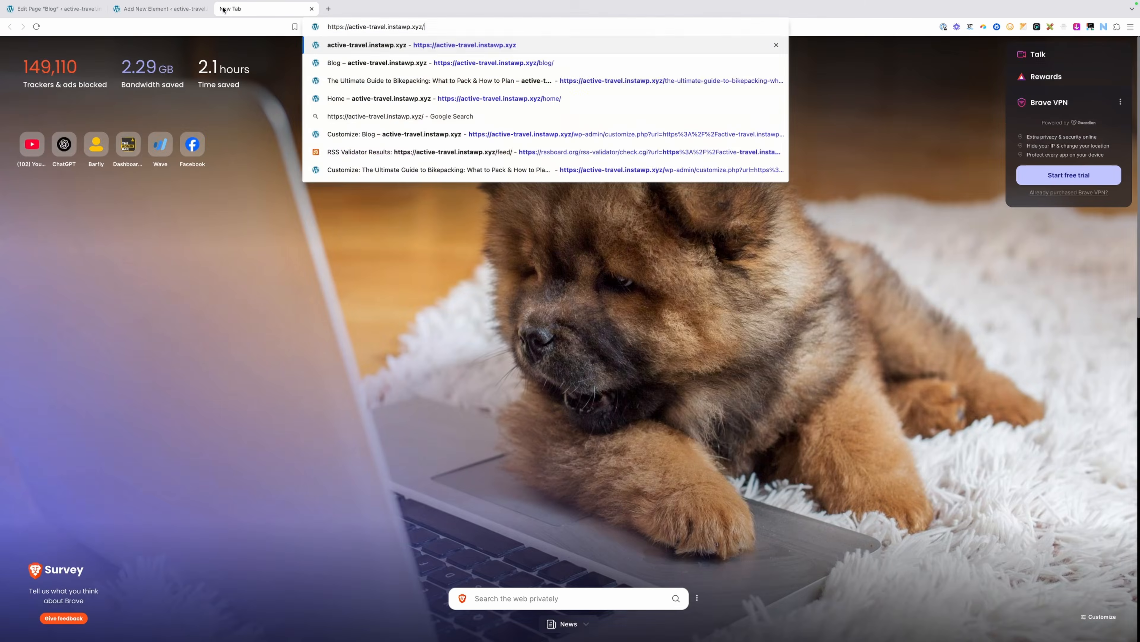
{"action": "key", "text": "Return"}
{"action": "left_click", "coordinate": [476, 72]}
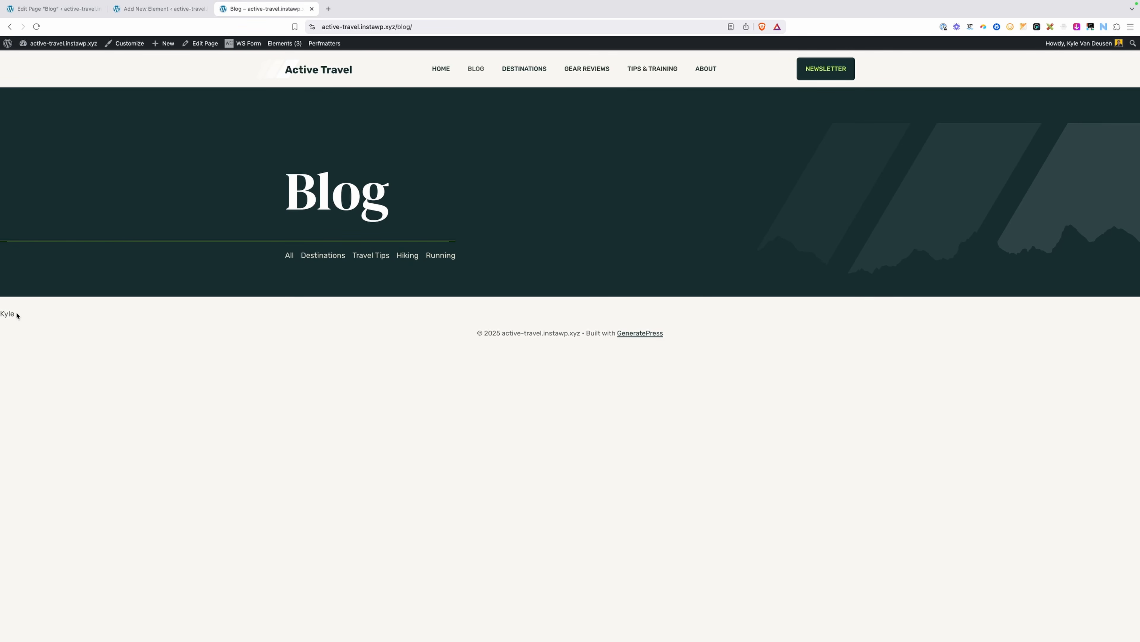
{"action": "left_click_drag", "start_coordinate": [14, 314], "coordinate": [1, 313]}
{"action": "left_click", "coordinate": [26, 316]}
{"action": "left_click", "coordinate": [28, 314]}
Return to the Blog Loop element and replace the placeholder paragraph with a Container block
{"action": "key", "text": "ctrl+shift+Tab"}
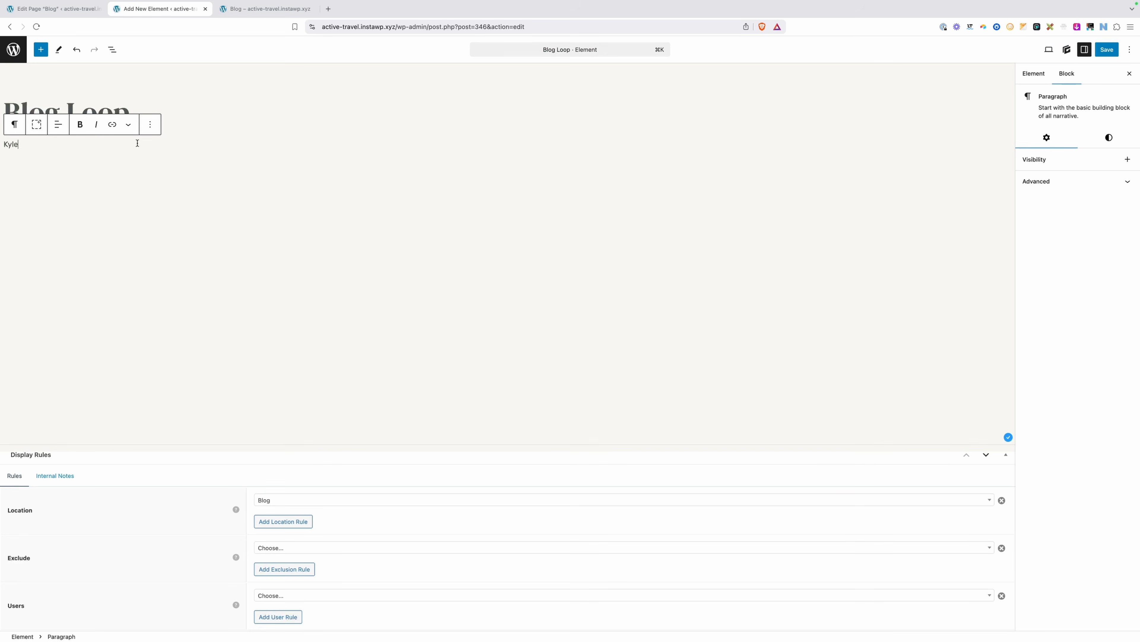
{"action": "key", "text": "BackSpace"}
{"action": "key", "text": "BackSpace"}
{"action": "key", "text": "BackSpace"}
{"action": "key", "text": "BackSpace"}
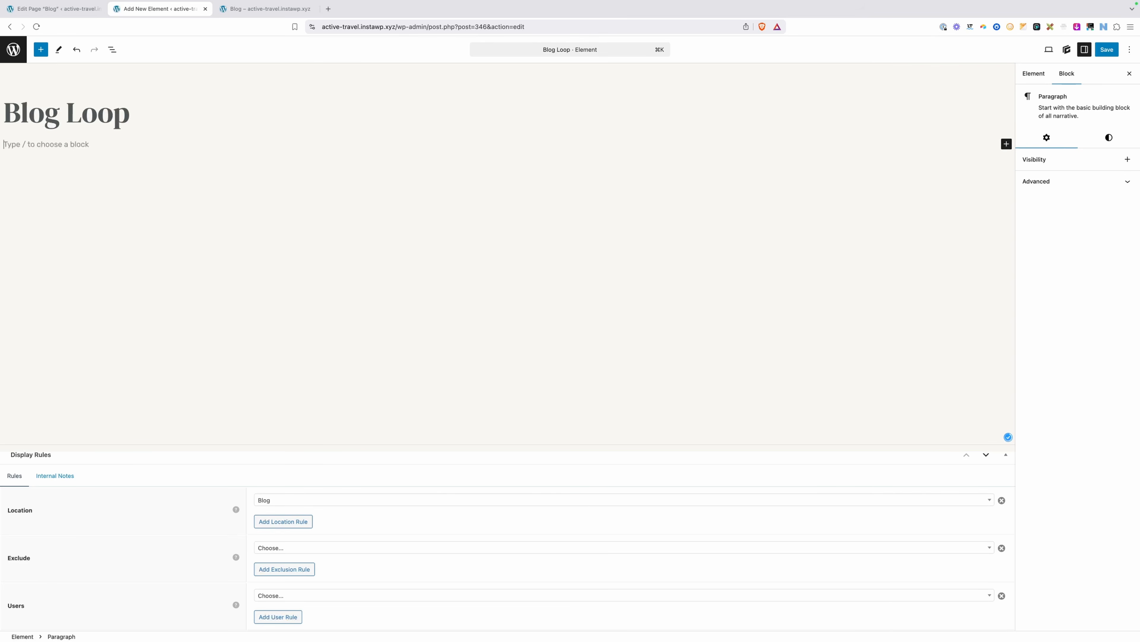
{"action": "type", "text": "/cont"}
{"action": "left_click", "coordinate": [56, 160]}
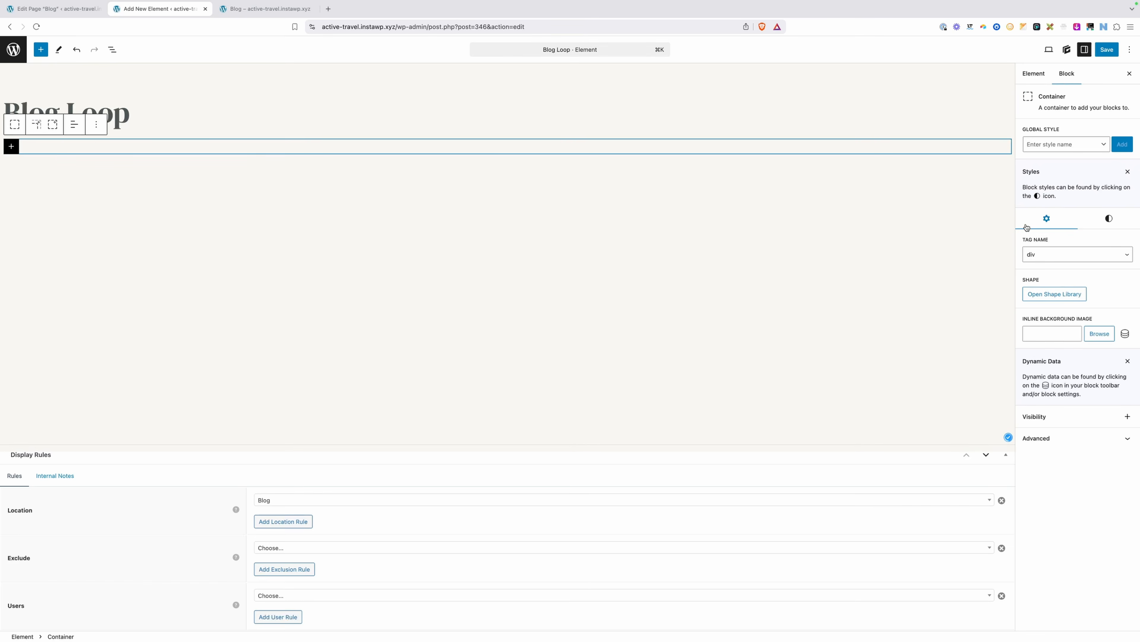
Set the container's tag name to section and add an inner container inside it
{"action": "left_click", "coordinate": [1045, 254]}
{"action": "left_click", "coordinate": [1048, 265]}
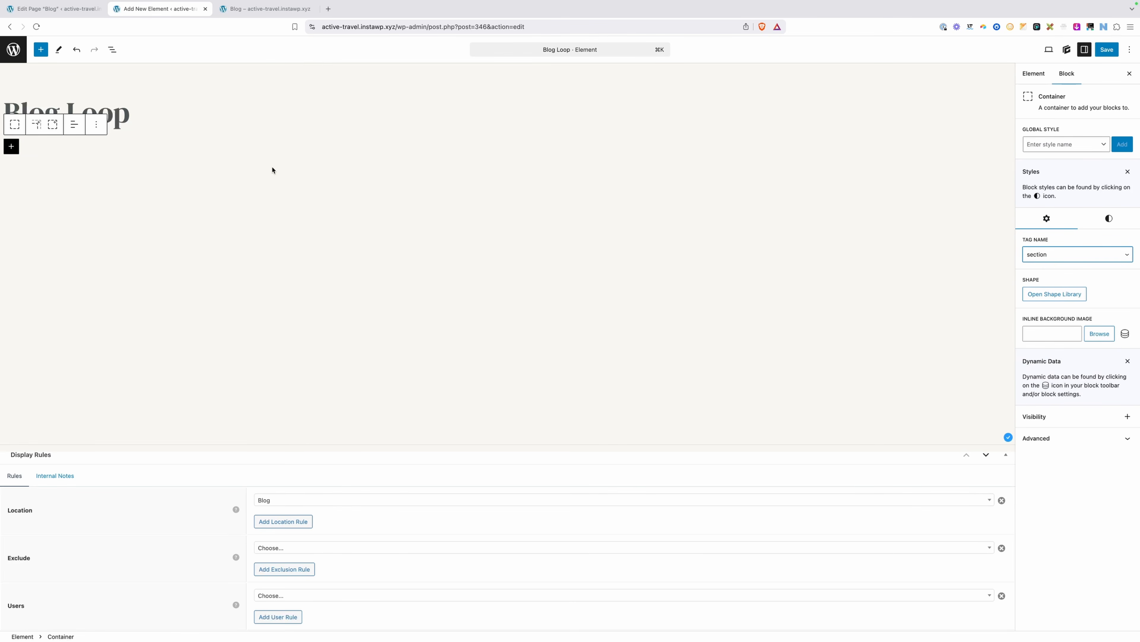
{"action": "left_click", "coordinate": [36, 125]}
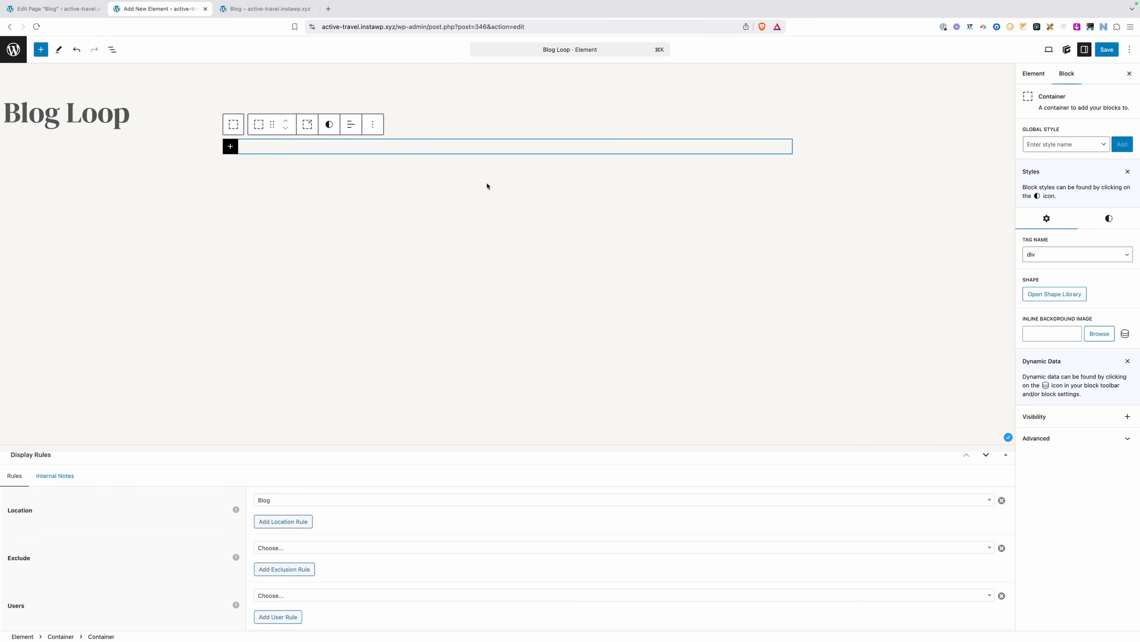
Apply the global style .section-d to the outer section container
{"action": "left_click", "coordinate": [174, 153]}
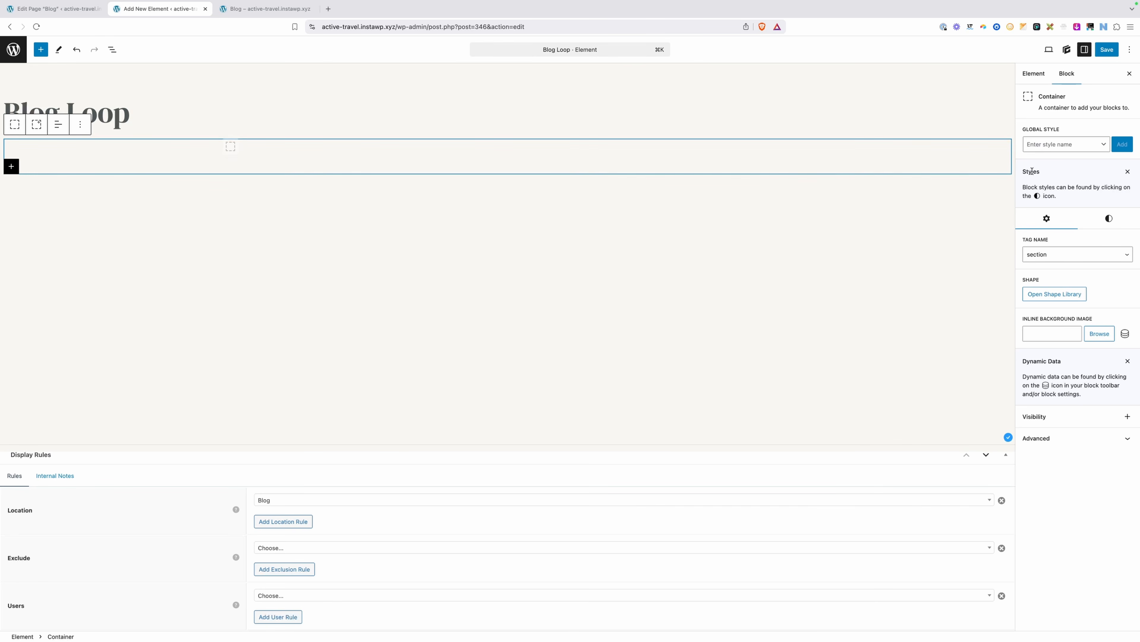
{"action": "left_click", "coordinate": [1041, 146]}
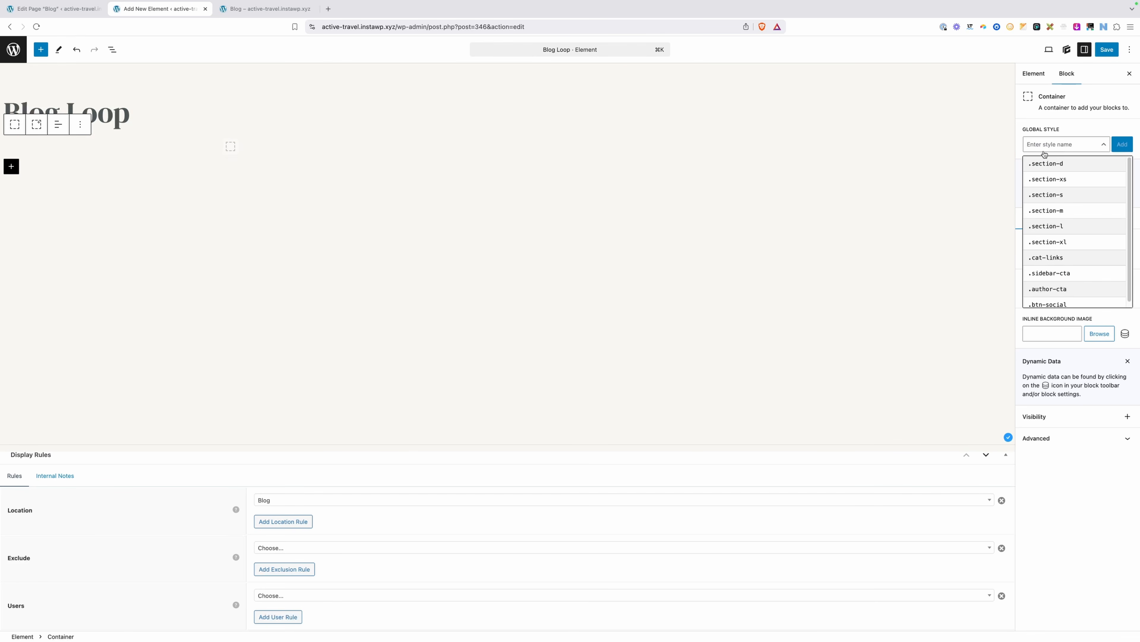
{"action": "left_click", "coordinate": [1048, 164]}
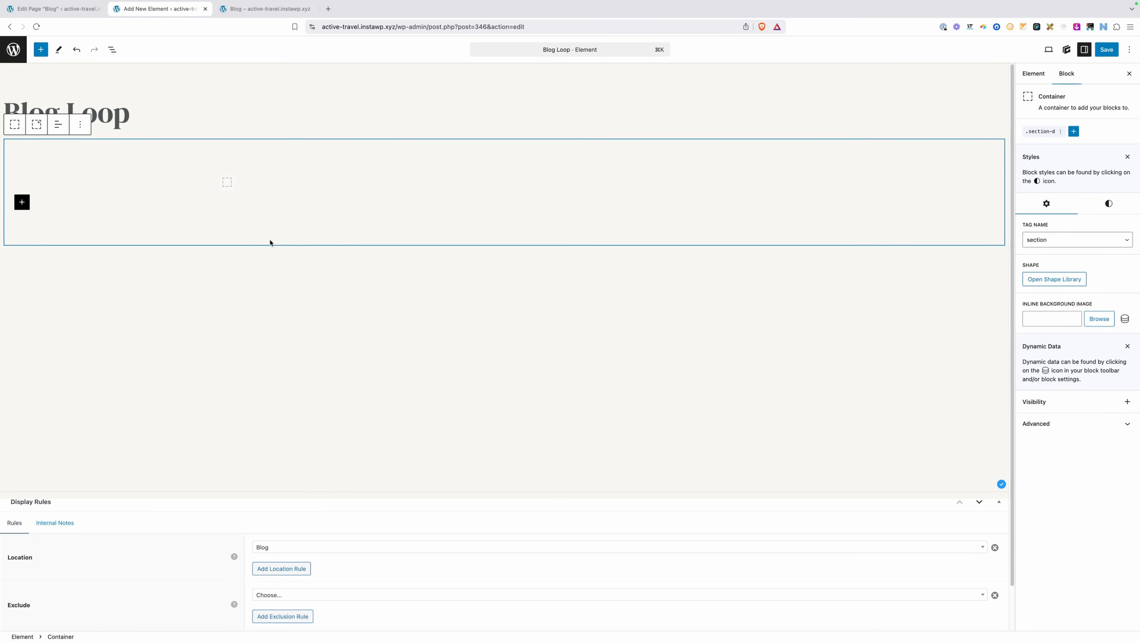
Insert a Query block inside the inner container and start it with the blank layout
{"action": "left_click", "coordinate": [295, 189]}
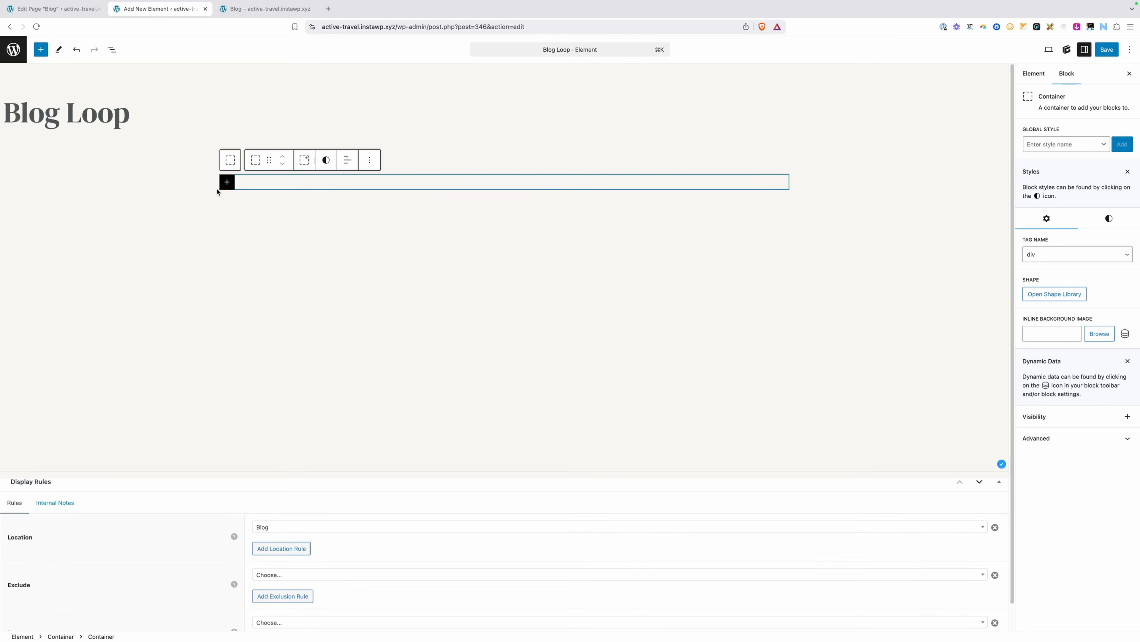
{"action": "left_click", "coordinate": [226, 186]}
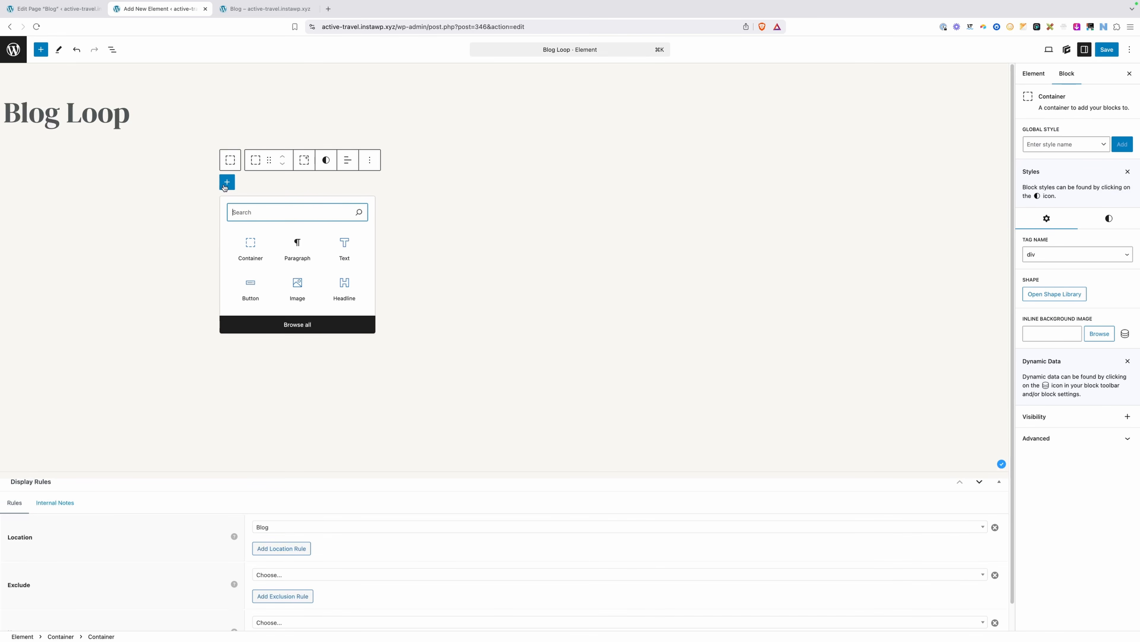
{"action": "type", "text": "quer"}
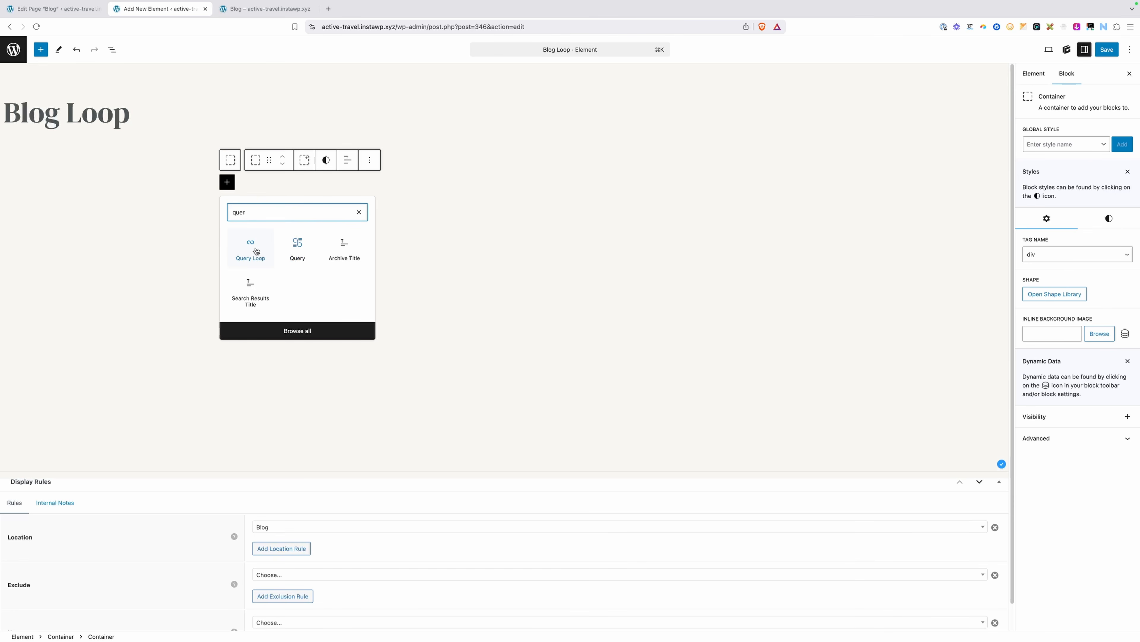
{"action": "left_click", "coordinate": [297, 250]}
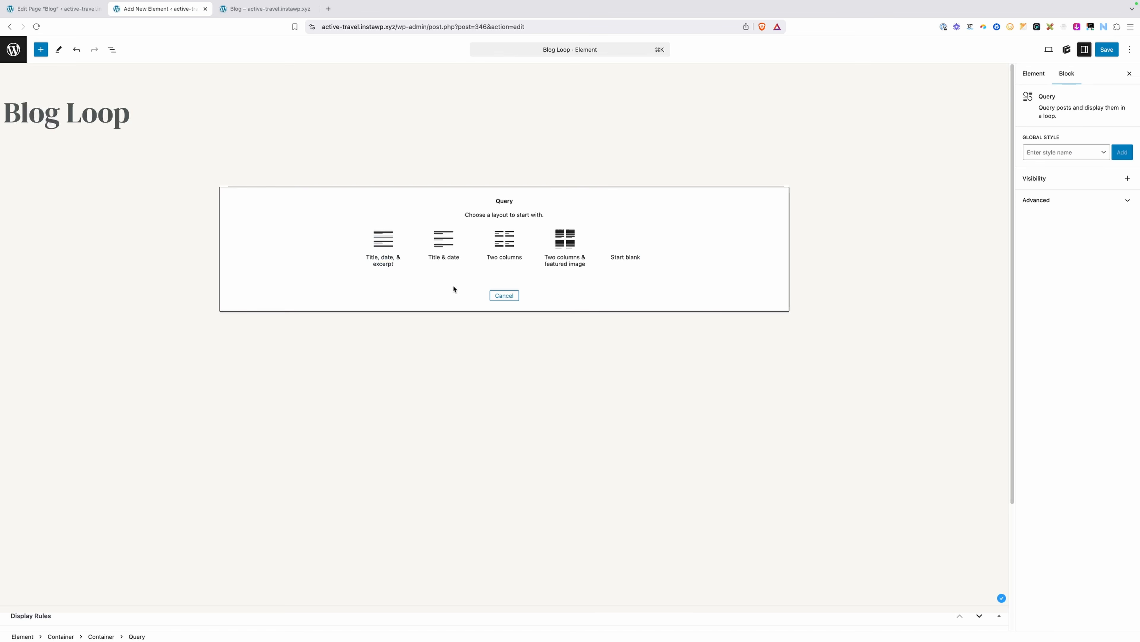
{"action": "left_click", "coordinate": [623, 248]}
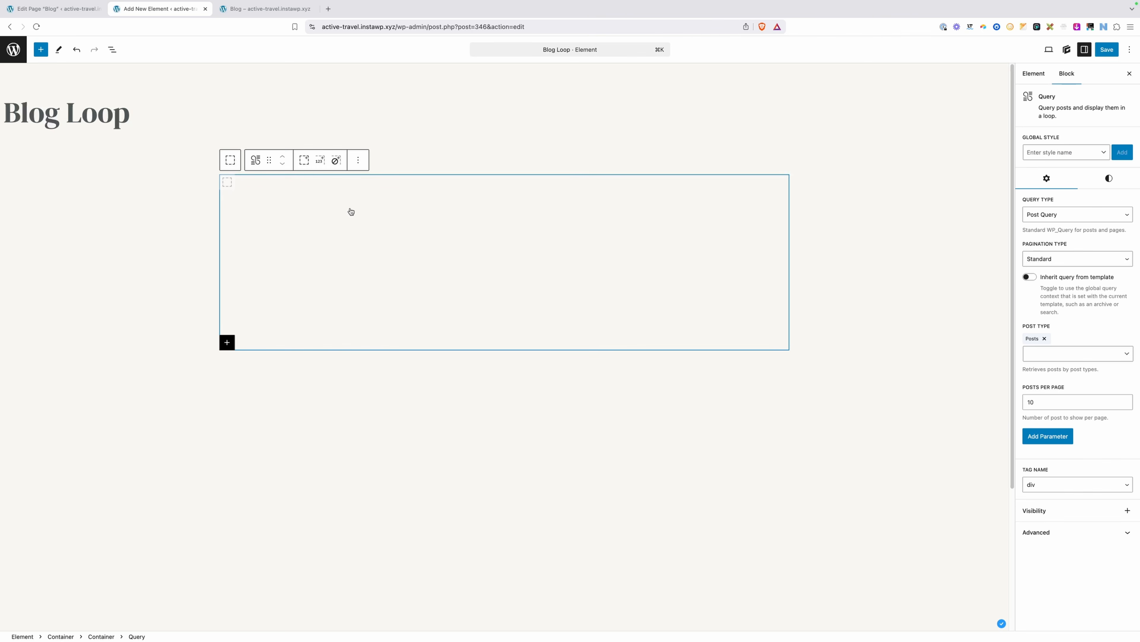
Show the block structure and rename the outer container to Section
{"action": "left_click", "coordinate": [112, 51]}
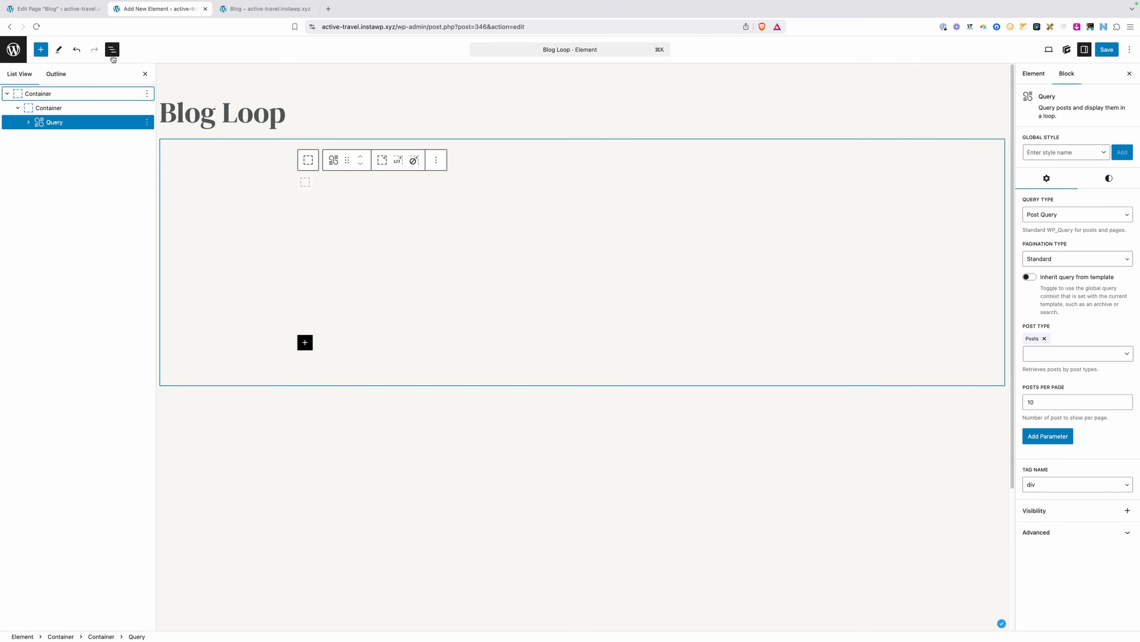
{"action": "left_click", "coordinate": [42, 95]}
{"action": "right_click", "coordinate": [42, 95]}
{"action": "left_click", "coordinate": [60, 218]}
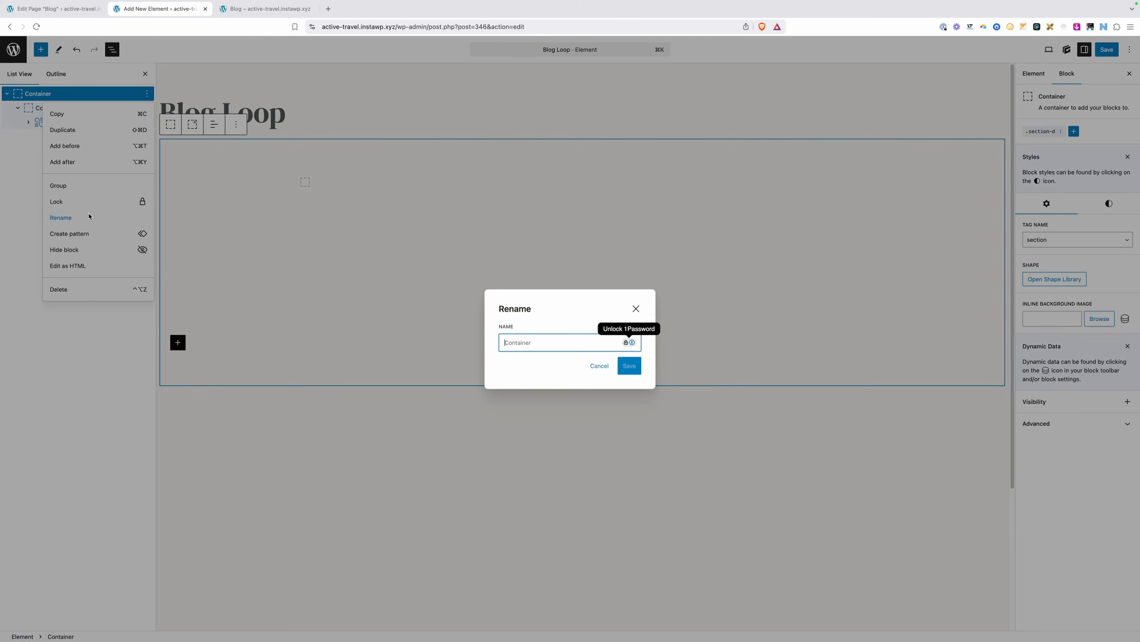
{"action": "type", "text": "Section"}
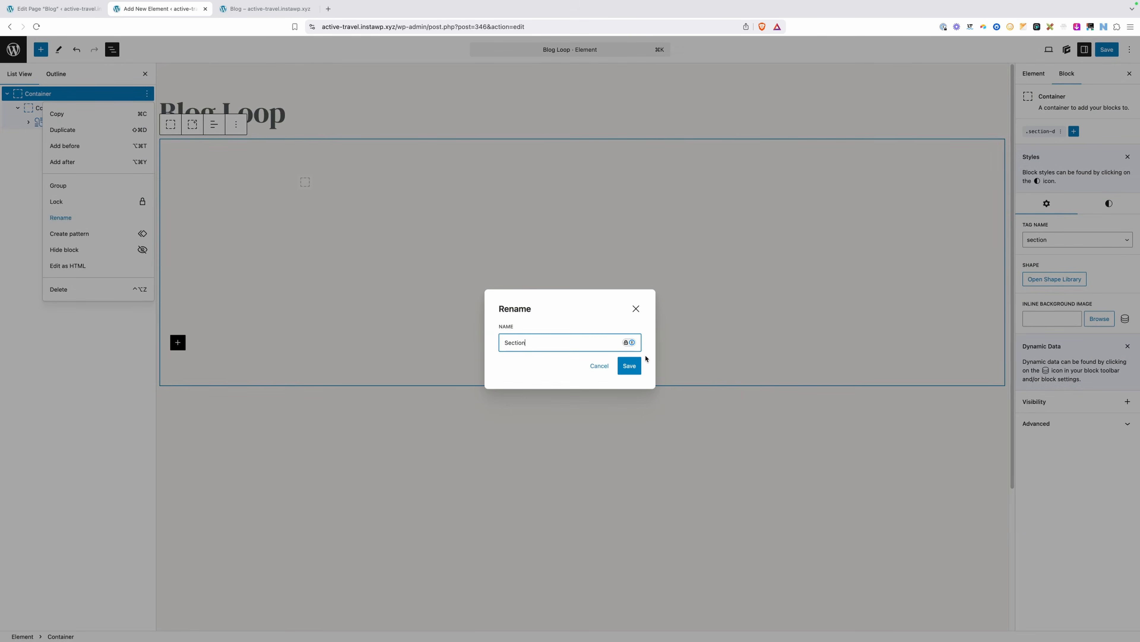
{"action": "left_click", "coordinate": [630, 365]}
Rename the container nested in Section to Inner Container
{"action": "right_click", "coordinate": [49, 108]}
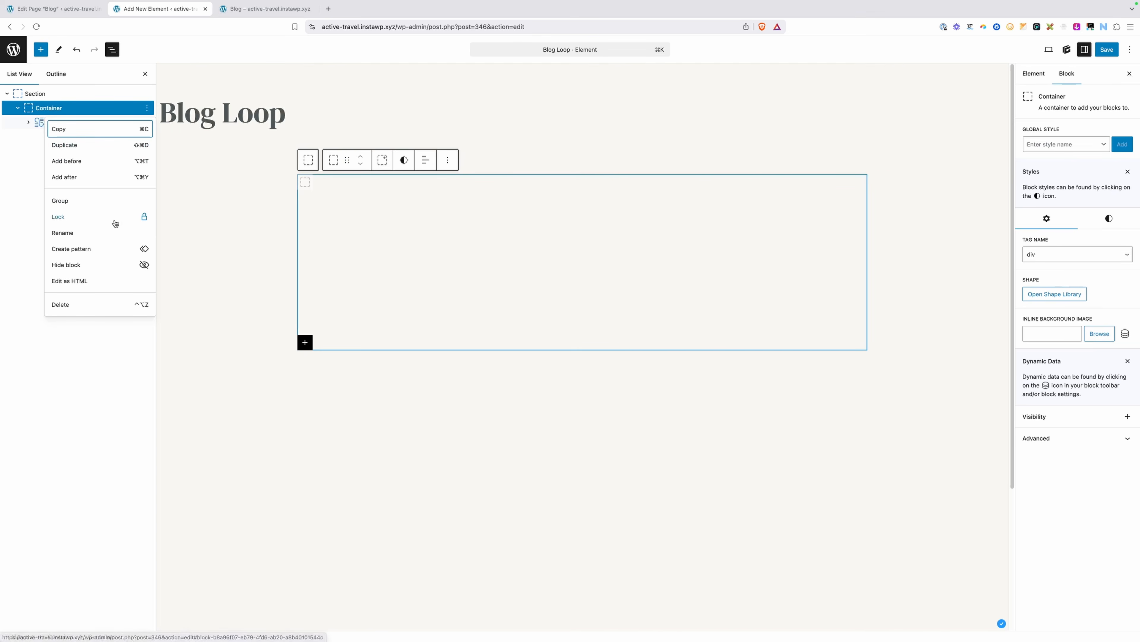
{"action": "left_click", "coordinate": [108, 233]}
{"action": "type", "text": "Inne"}
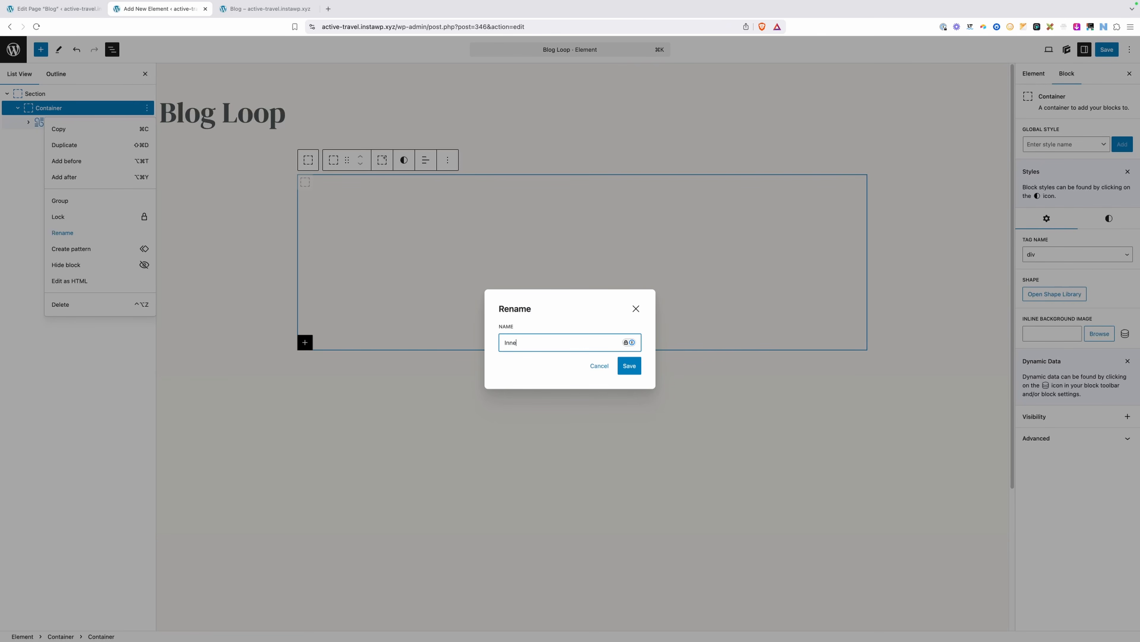
{"action": "type", "text": "r Container"}
{"action": "left_click", "coordinate": [629, 365]}
Expand the Query block in the block structure and inspect its nested Looper and Loop Item blocks
{"action": "left_click", "coordinate": [42, 123]}
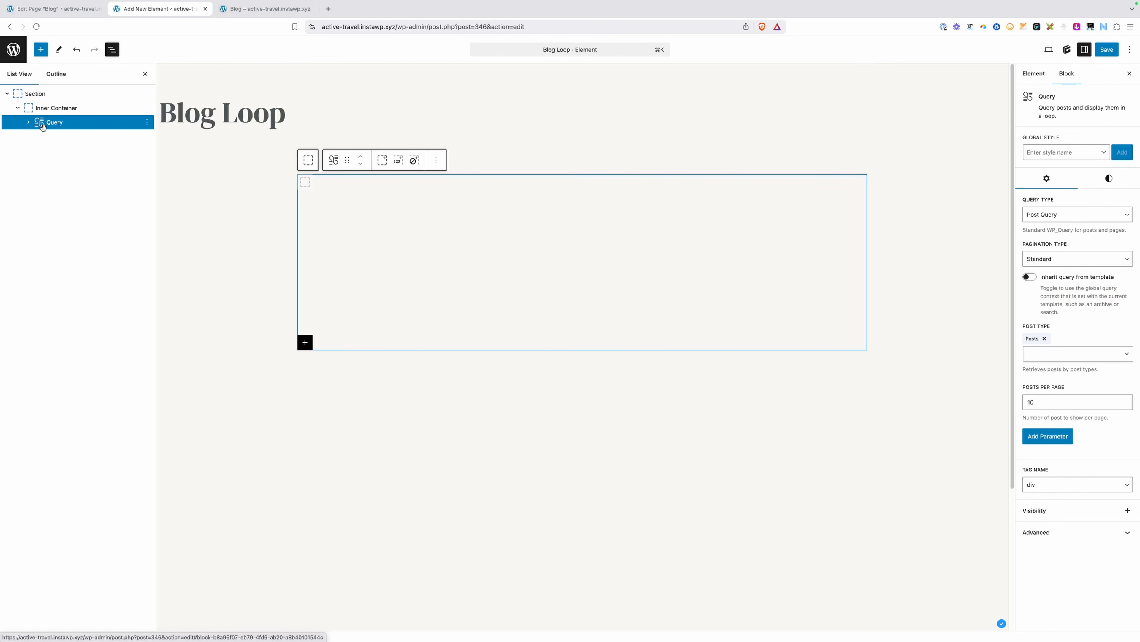
{"action": "left_click", "coordinate": [28, 122]}
{"action": "left_click", "coordinate": [39, 136]}
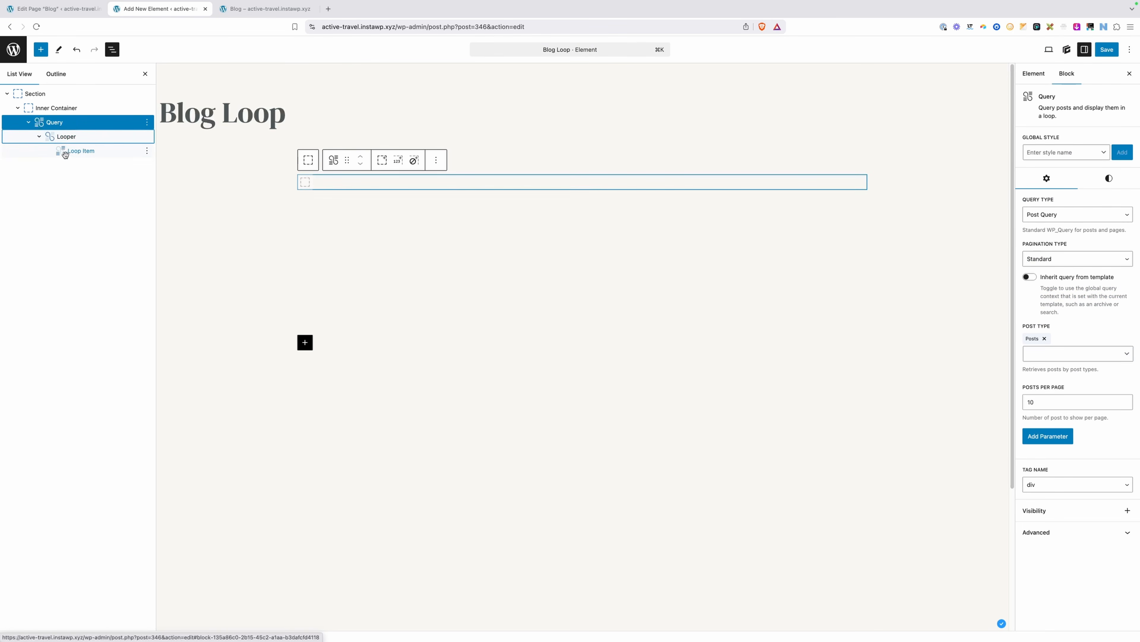
{"action": "left_click", "coordinate": [62, 122]}
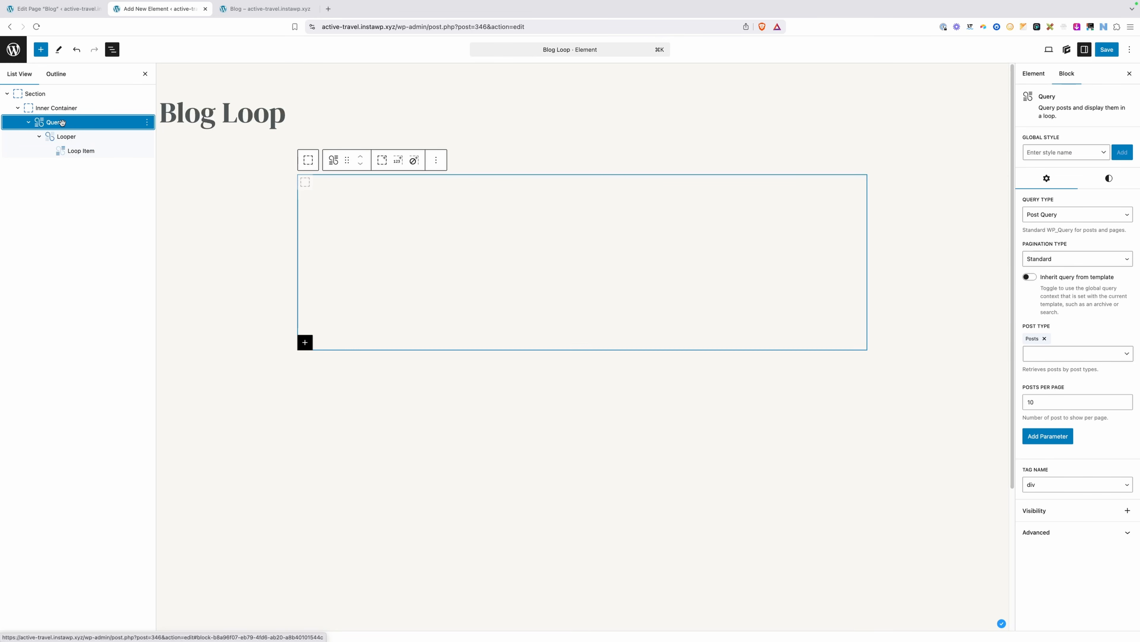
{"action": "left_click", "coordinate": [79, 137]}
{"action": "left_click", "coordinate": [87, 153]}
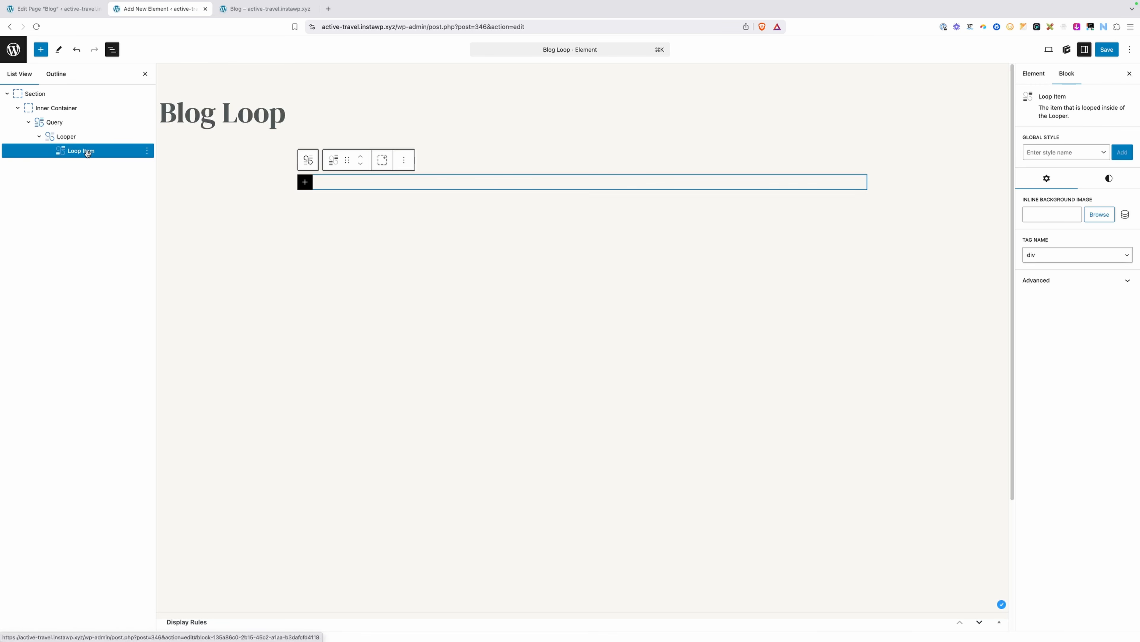
{"action": "left_click", "coordinate": [76, 123]}
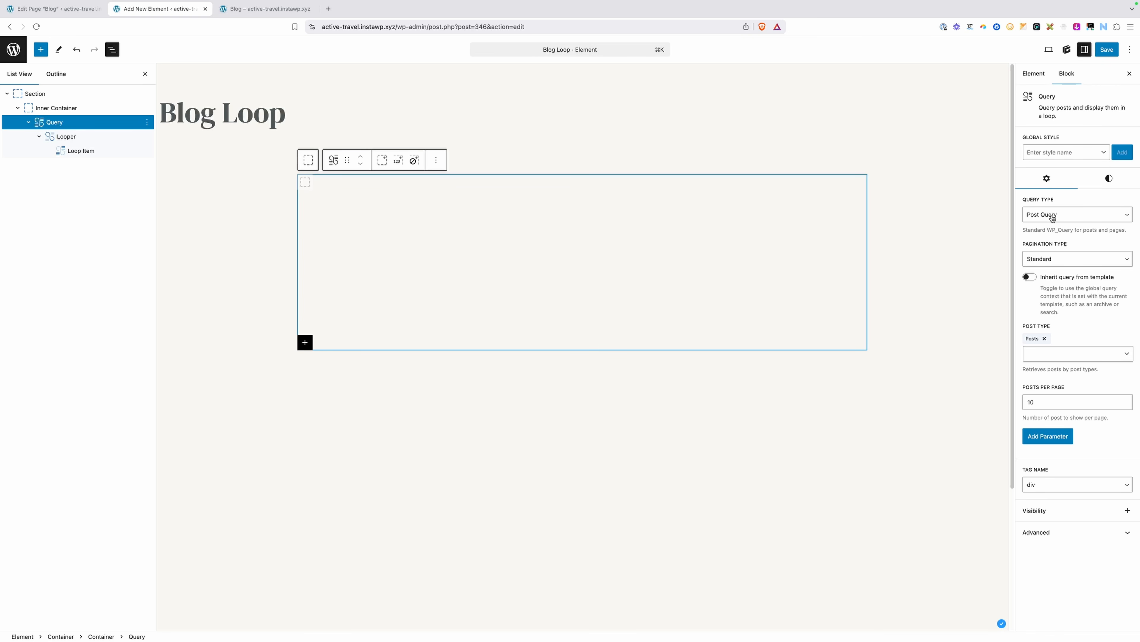
Review the Query block's available query types, pagination types and post types without changing them
{"action": "left_click", "coordinate": [1071, 217]}
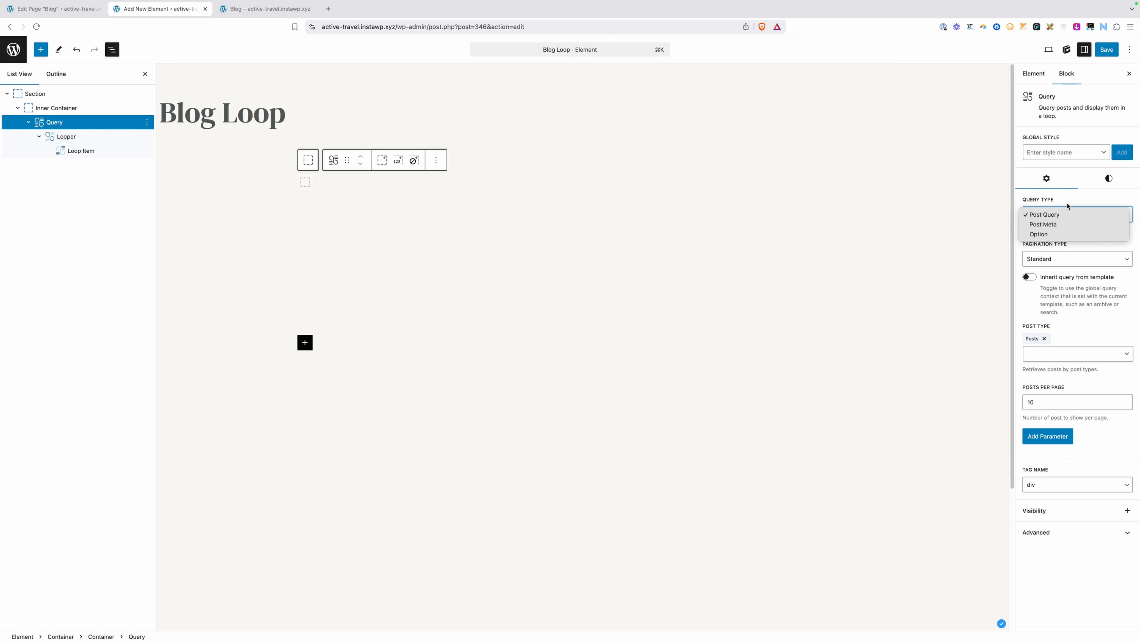
{"action": "left_click", "coordinate": [1068, 205]}
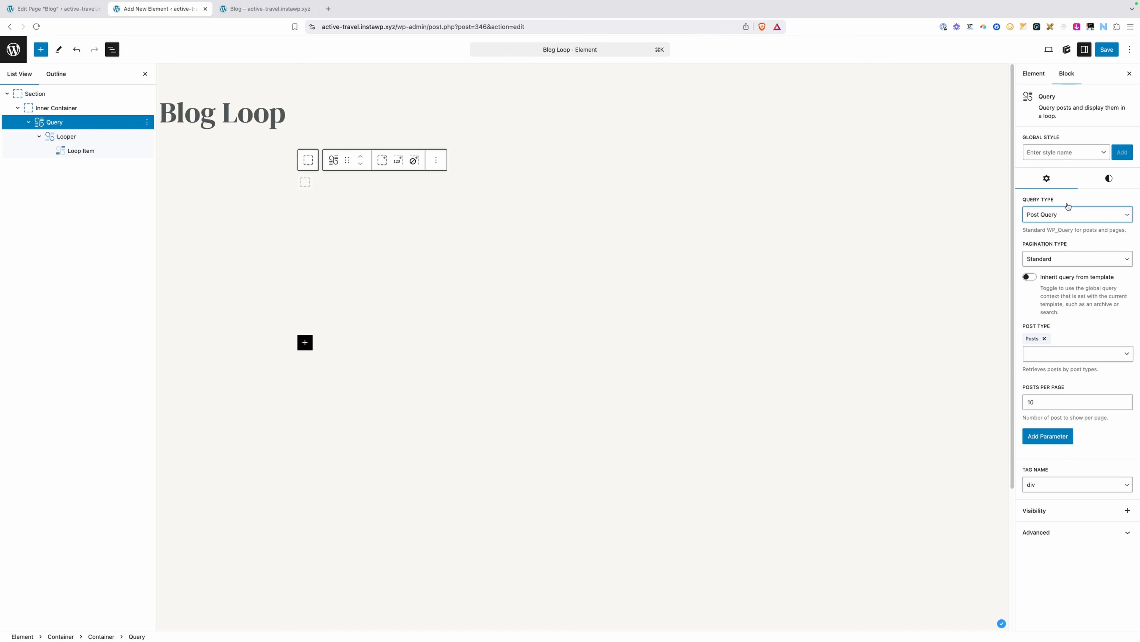
{"action": "left_click", "coordinate": [1068, 262]}
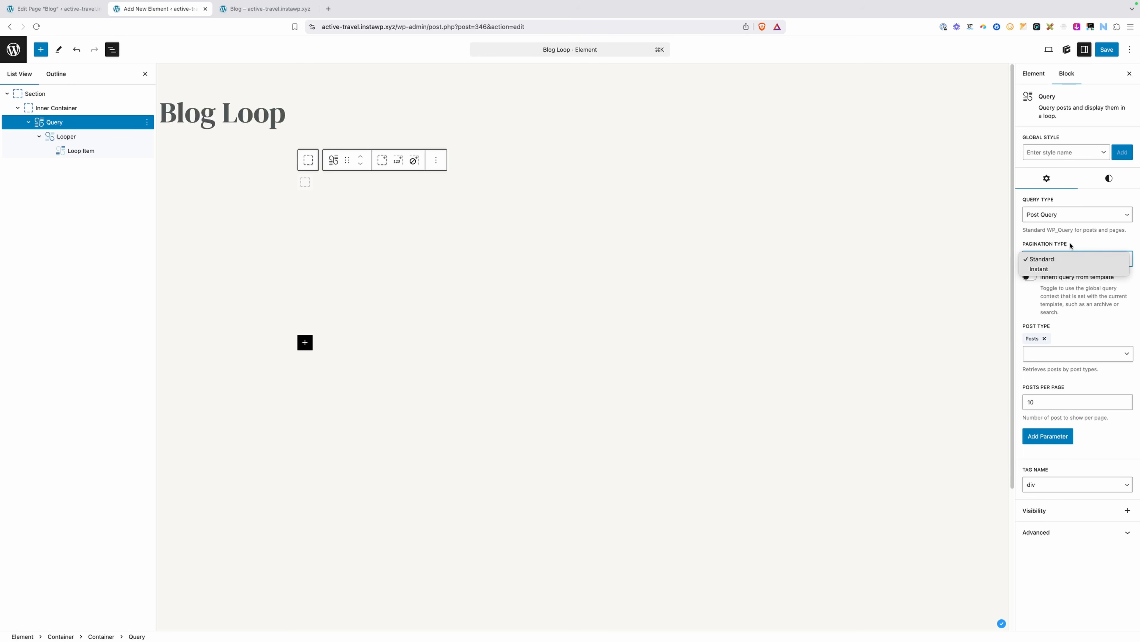
{"action": "left_click", "coordinate": [1071, 245]}
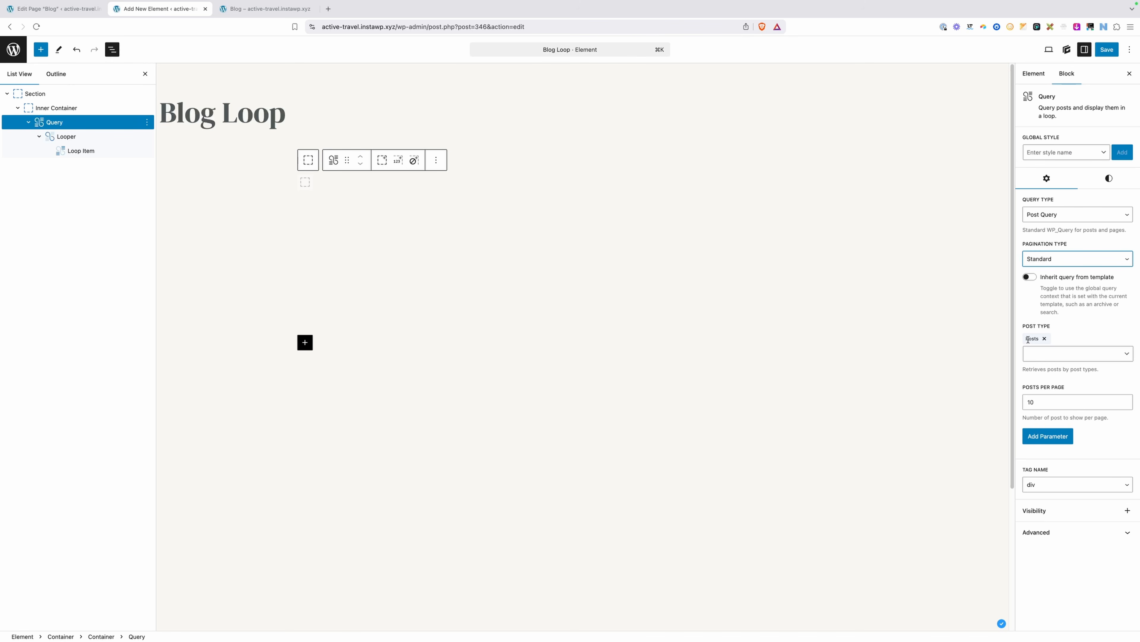
{"action": "left_click", "coordinate": [1048, 354]}
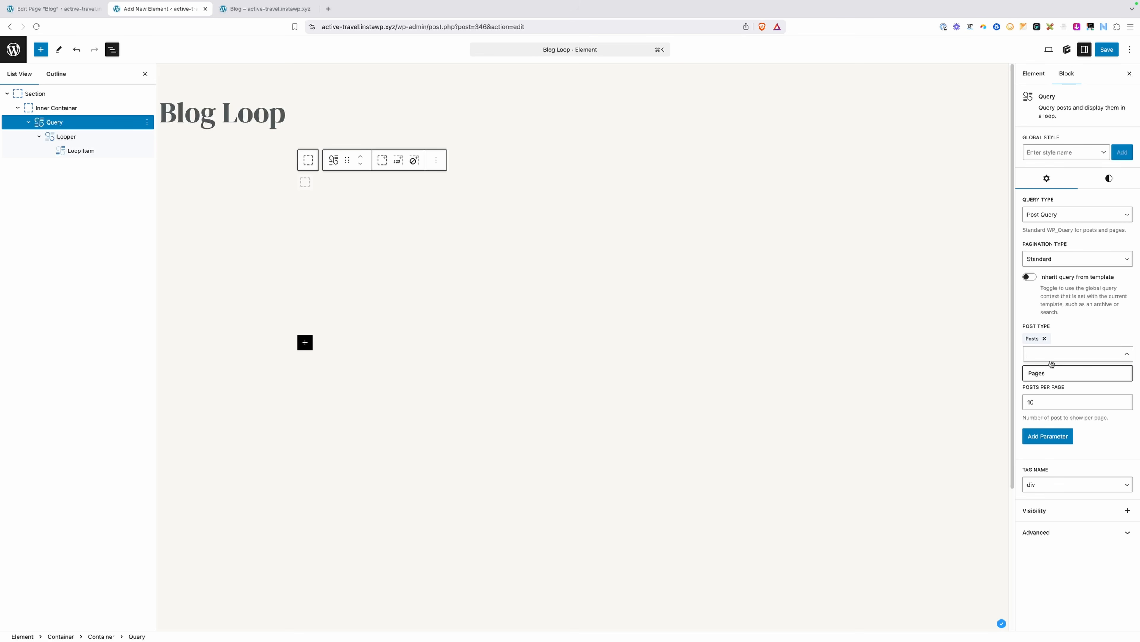
{"action": "left_click", "coordinate": [1058, 356]}
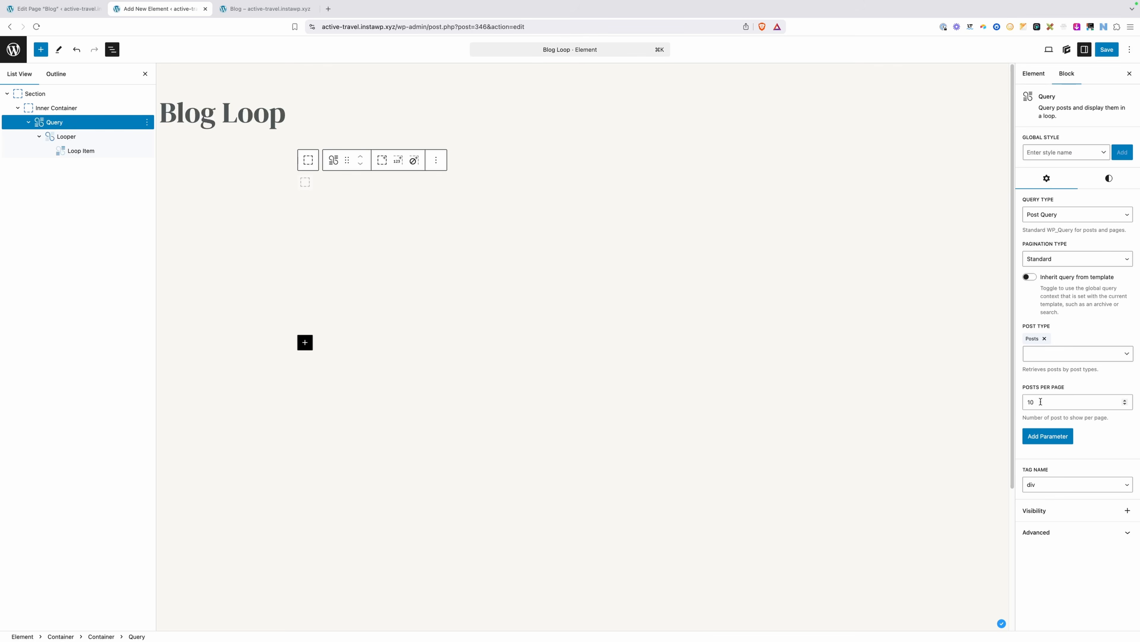
From the Blog page's browser tab, go to the site's list of all posts and look at the first two posts in the editor
{"action": "left_click", "coordinate": [66, 8]}
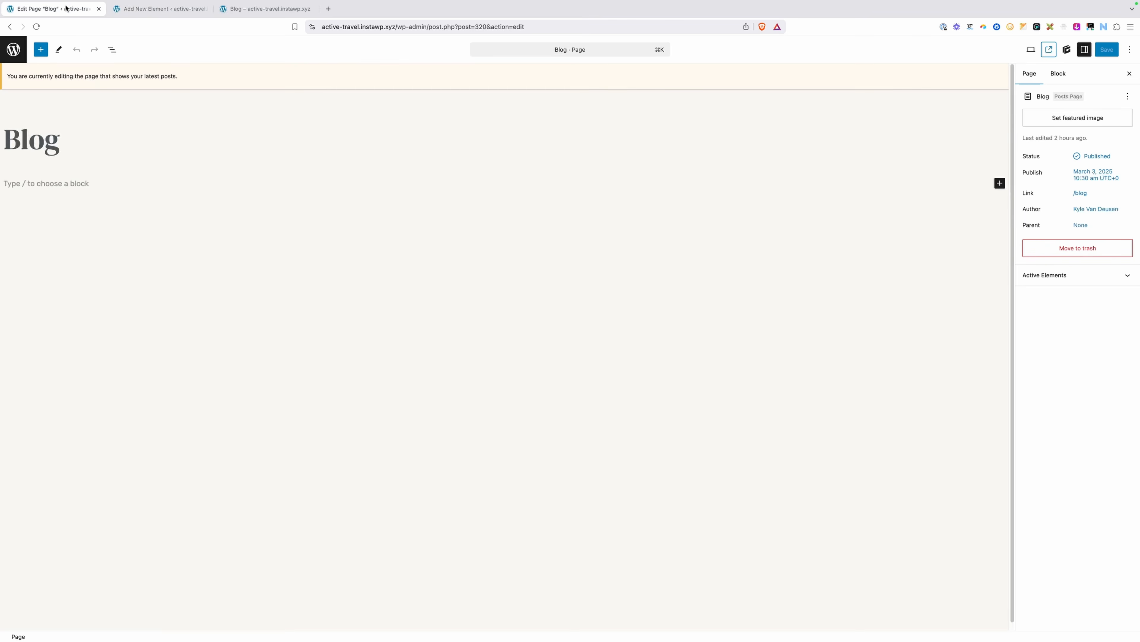
{"action": "left_click", "coordinate": [15, 49]}
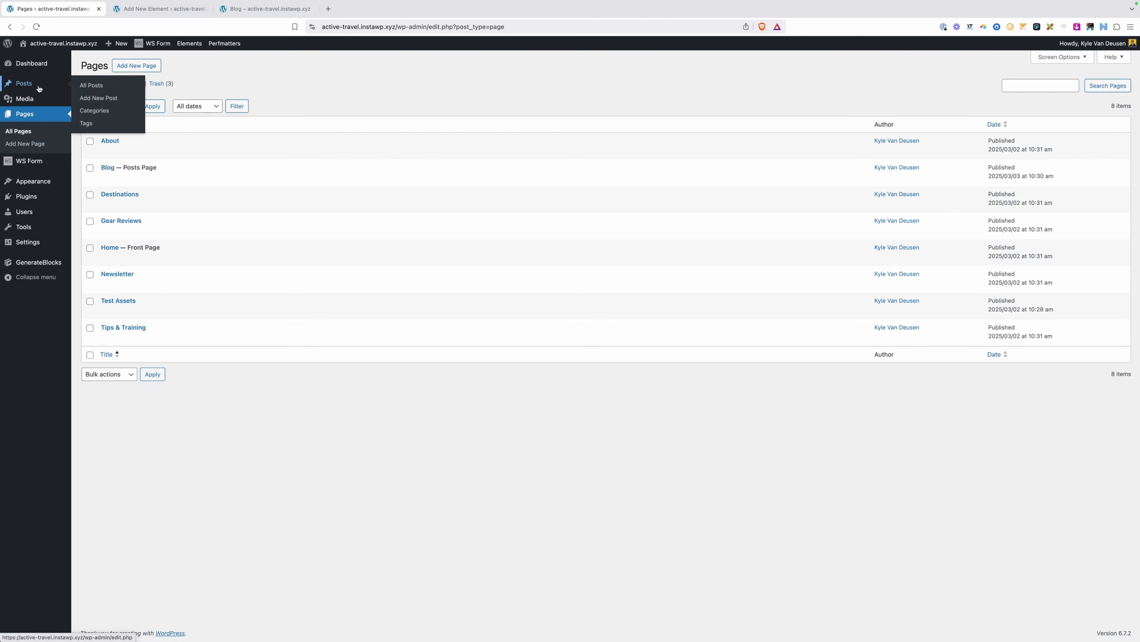
{"action": "left_click", "coordinate": [97, 85]}
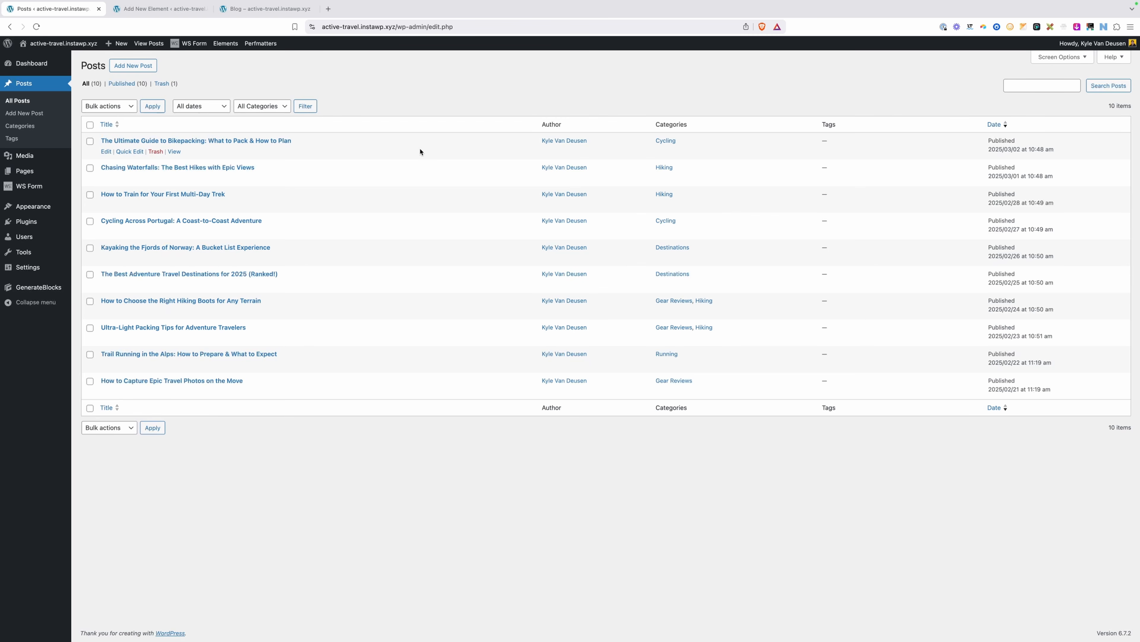
{"action": "left_click", "coordinate": [105, 151]}
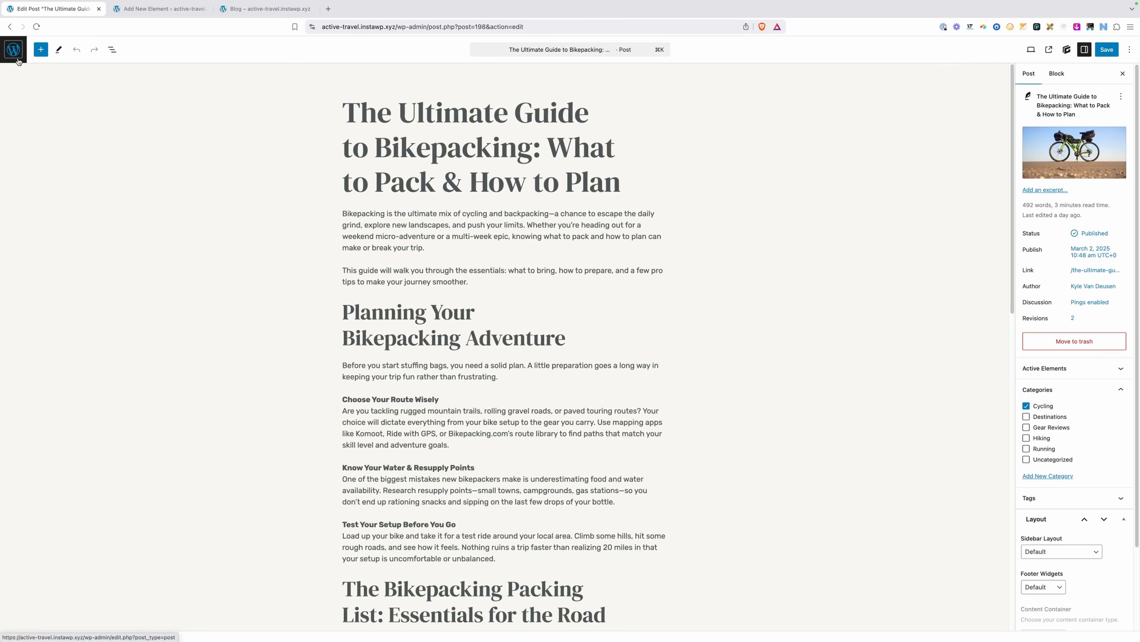
{"action": "left_click", "coordinate": [18, 61]}
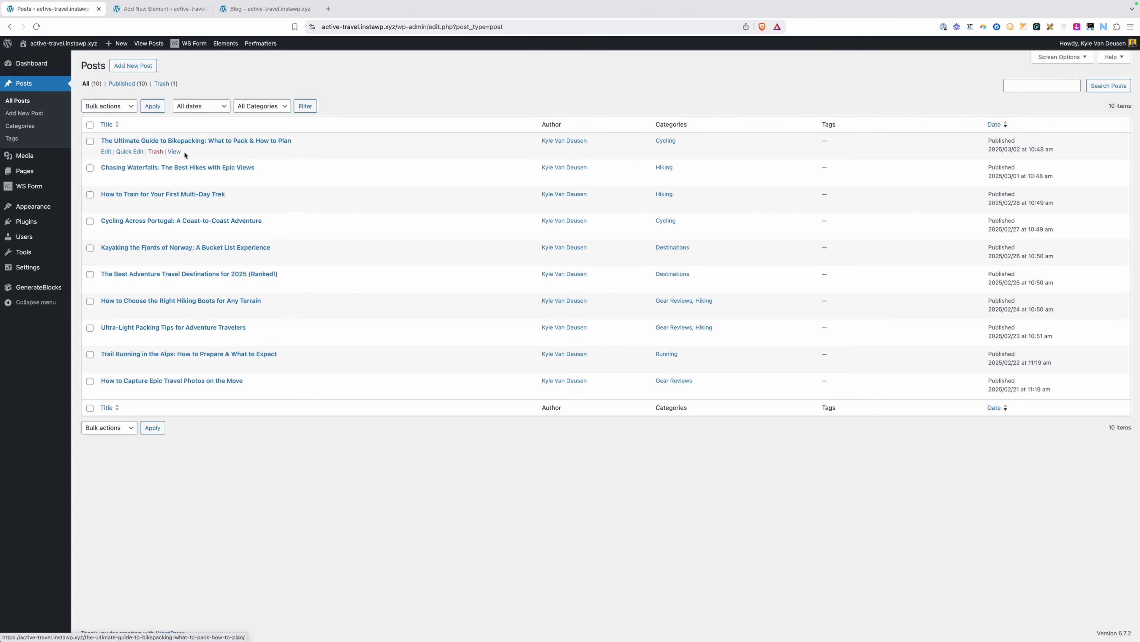
{"action": "left_click", "coordinate": [107, 178]}
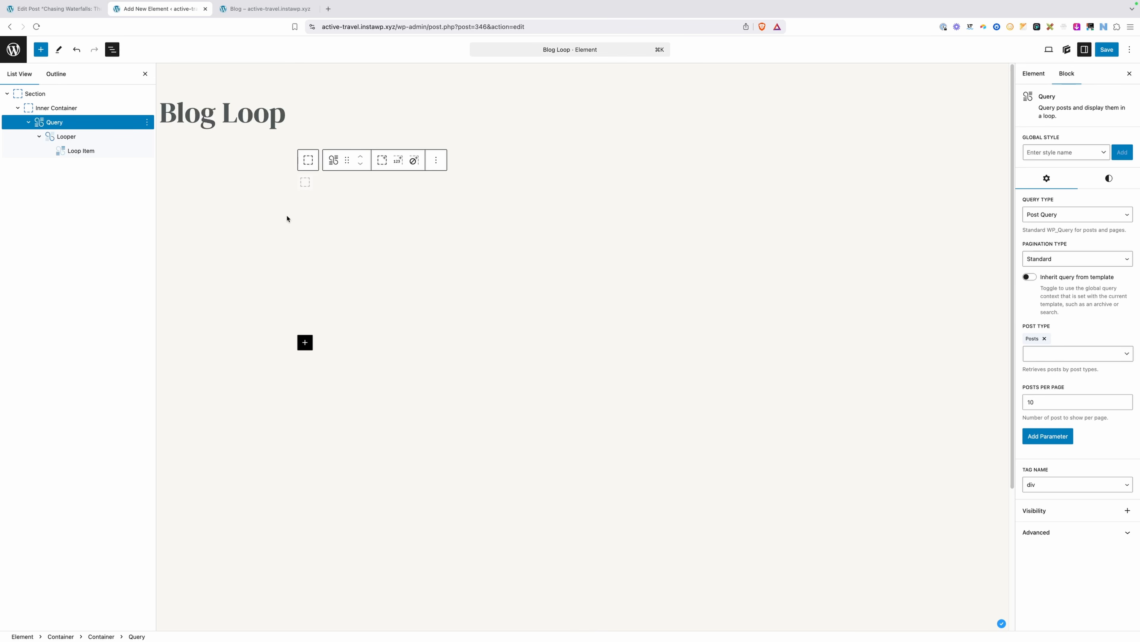
Return to the Blog Loop element and give the Looper block a layout of three equal columns
{"action": "left_click", "coordinate": [102, 139]}
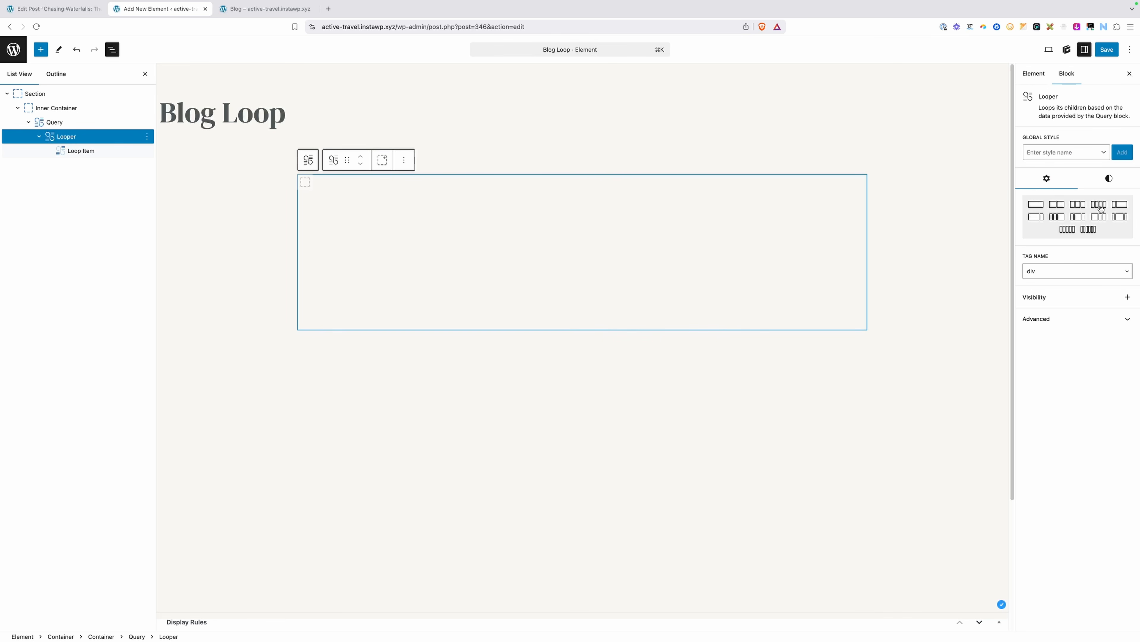
{"action": "left_click", "coordinate": [1109, 180]}
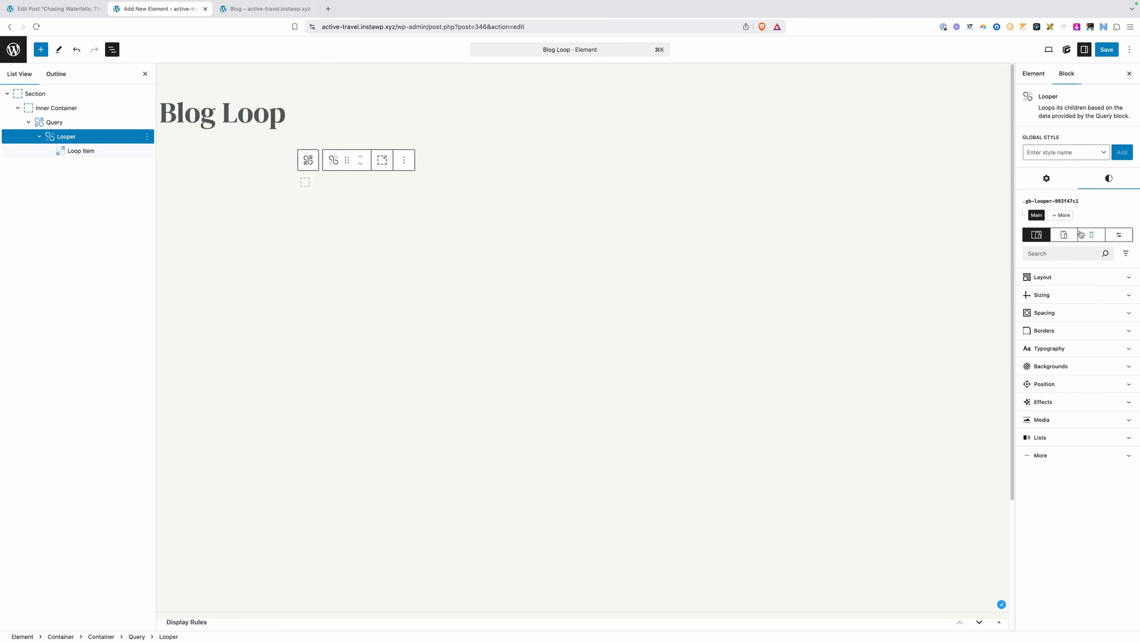
{"action": "left_click", "coordinate": [1046, 277]}
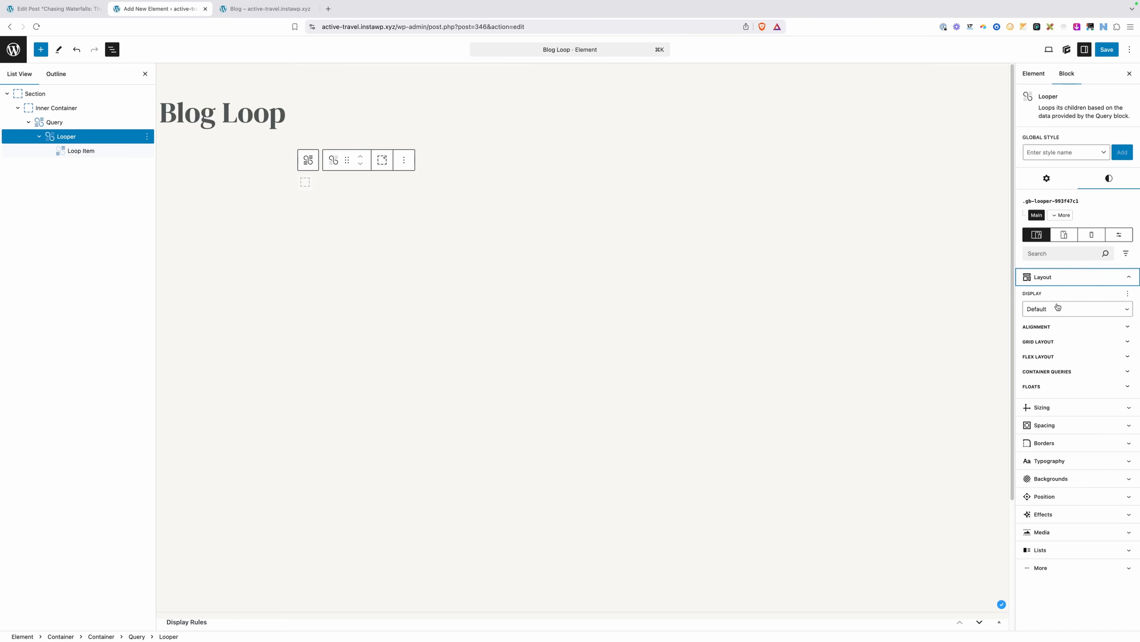
{"action": "left_click", "coordinate": [1047, 179]}
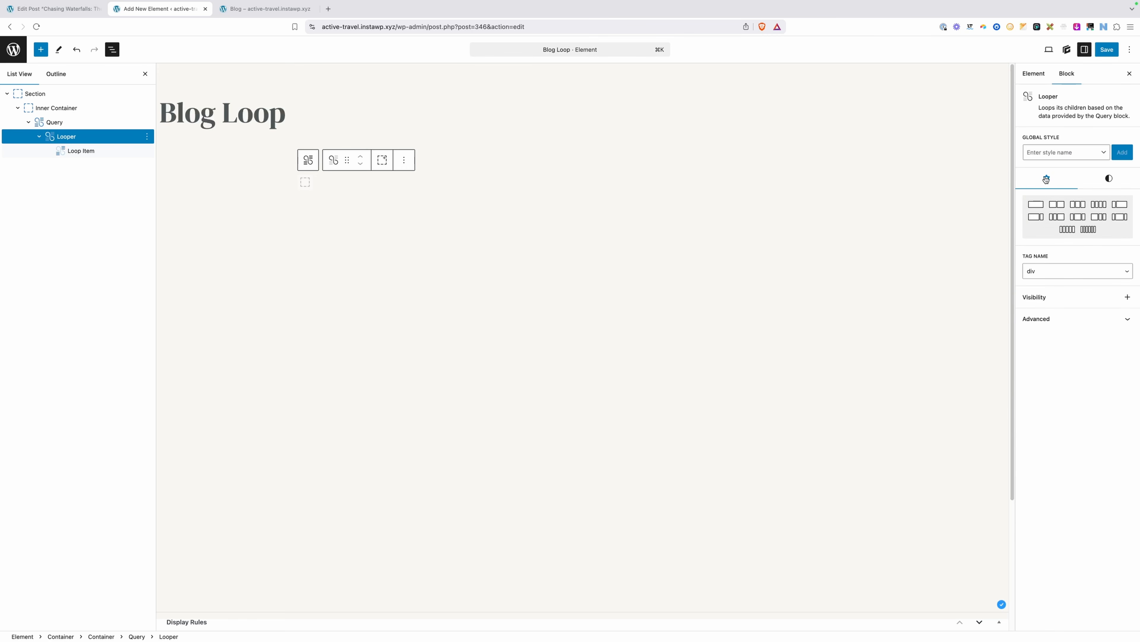
{"action": "left_click", "coordinate": [1077, 205]}
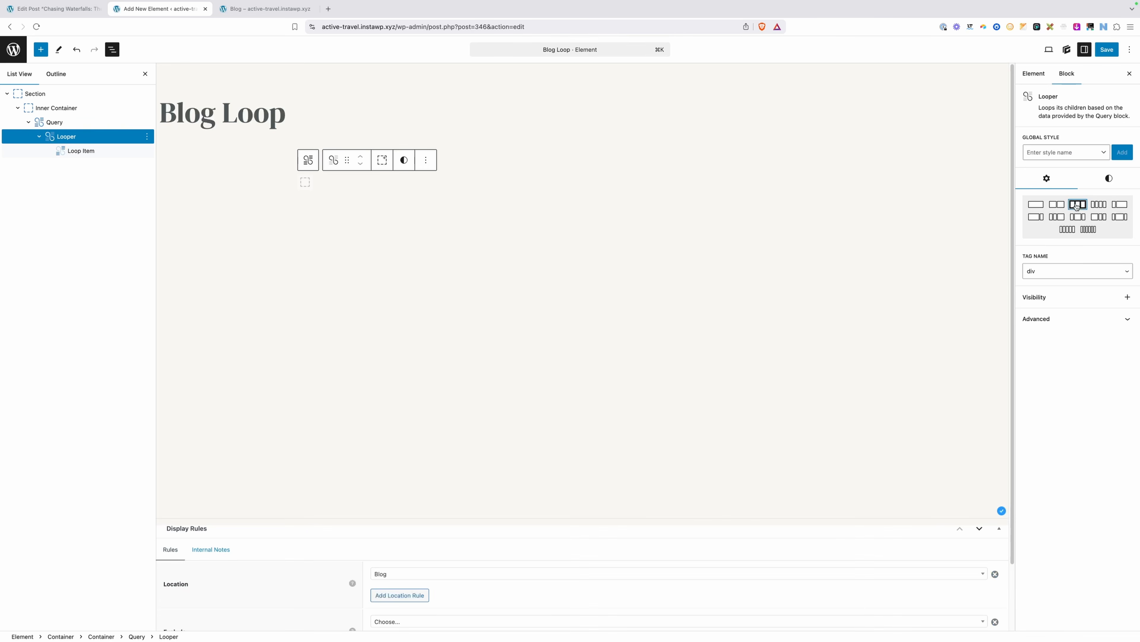
Inspect the Looper's display and grid layout styles, and select the loop item on the canvas
{"action": "left_click", "coordinate": [1108, 178]}
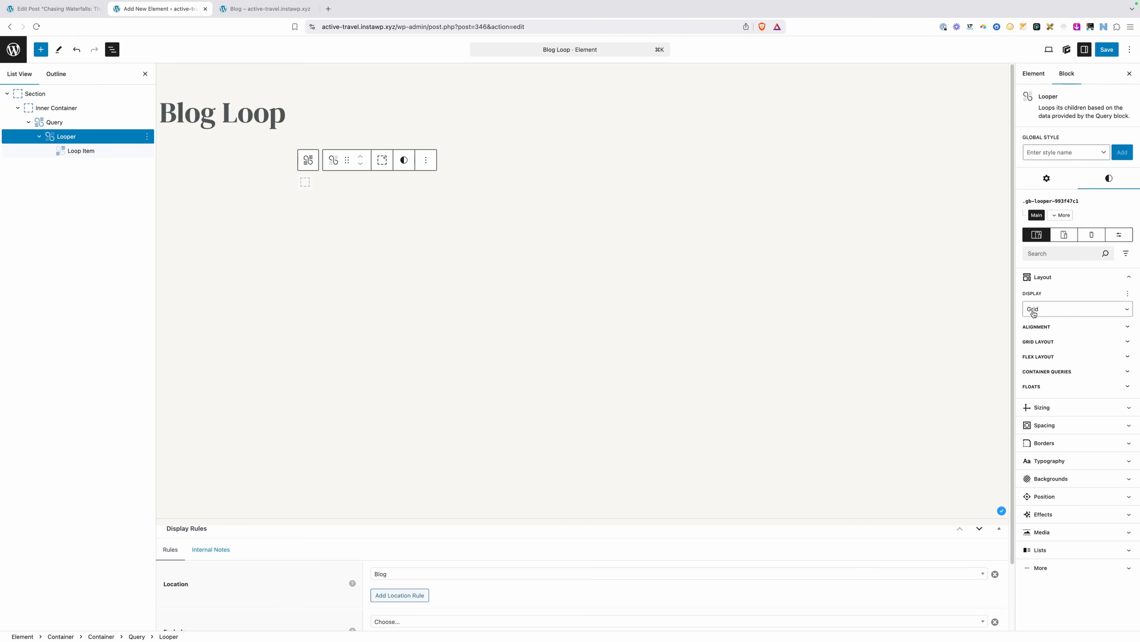
{"action": "left_click", "coordinate": [1042, 344]}
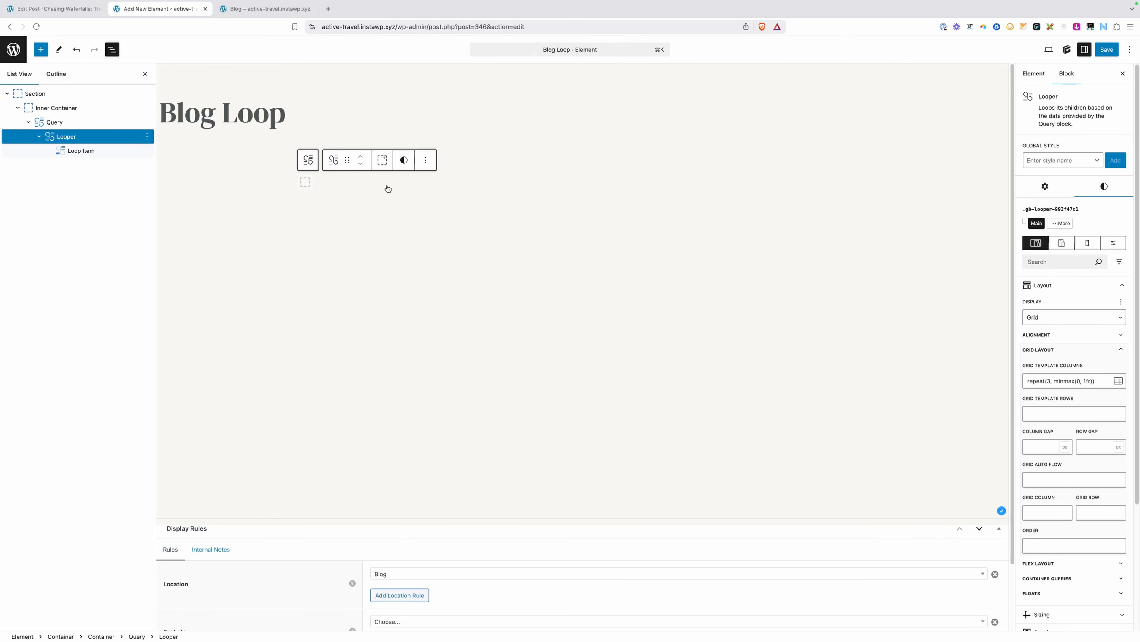
{"action": "left_click", "coordinate": [450, 189]}
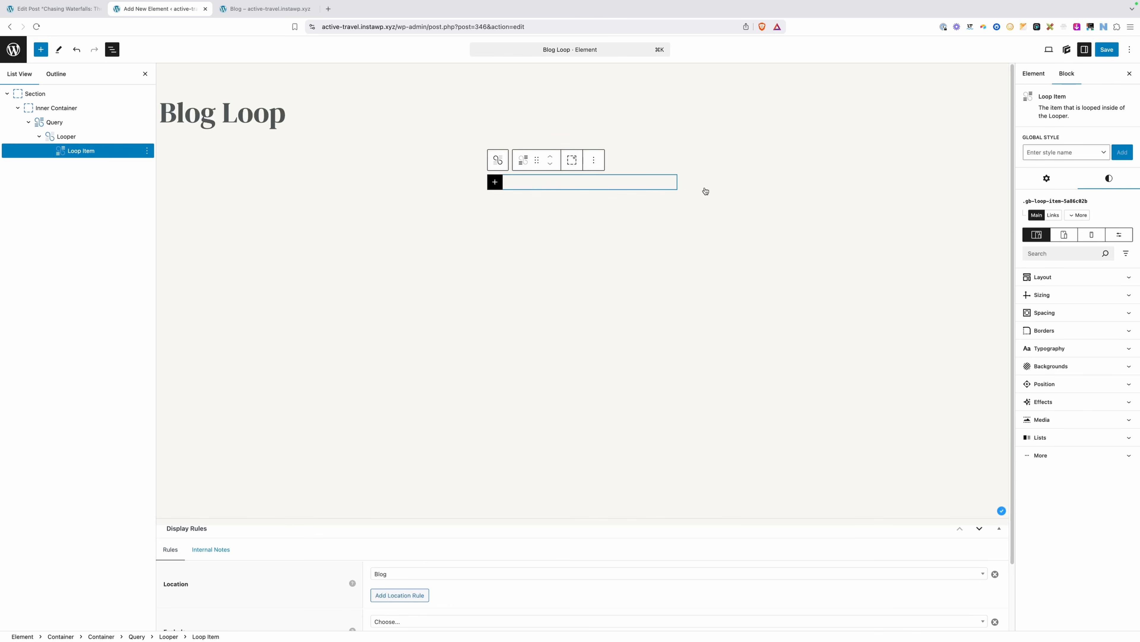
Give the Loop Item a 1 px border on all sides
{"action": "left_click", "coordinate": [82, 150]}
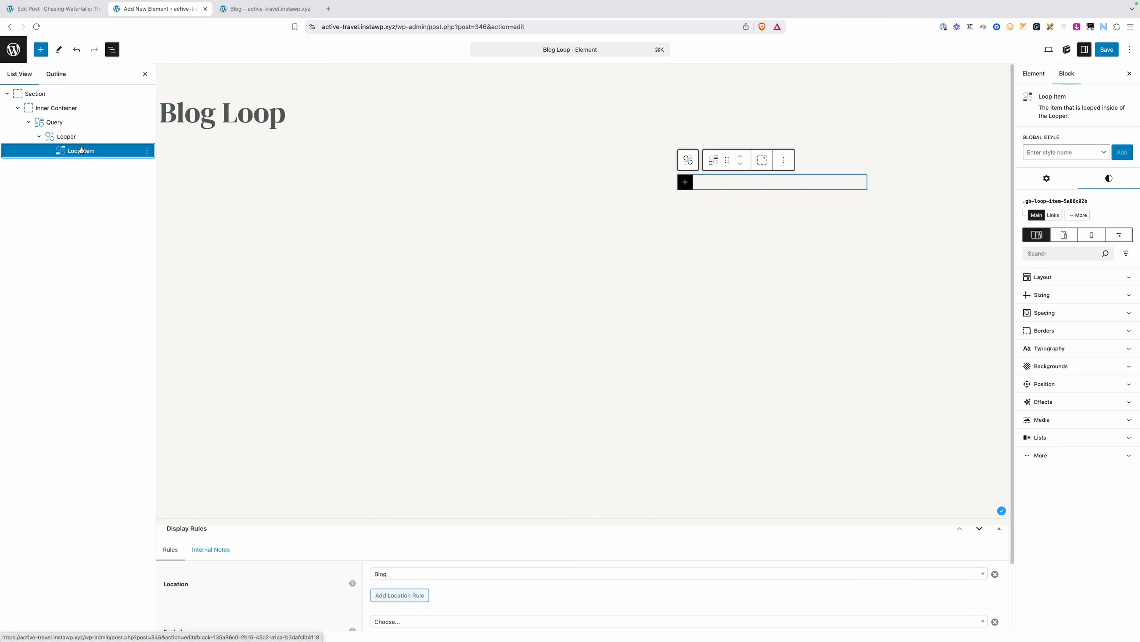
{"action": "left_click", "coordinate": [1044, 331]}
{"action": "left_click", "coordinate": [1048, 370]}
{"action": "type", "text": "1"}
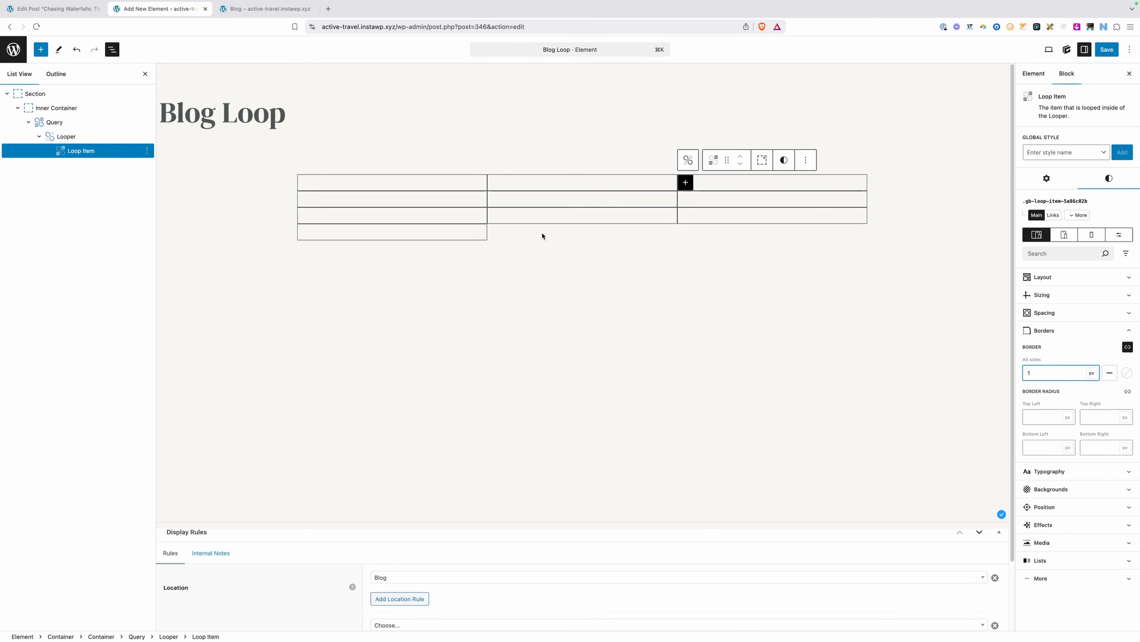
Set the Looper grid's column gap and row gap to 24 px each
{"action": "left_click", "coordinate": [84, 136]}
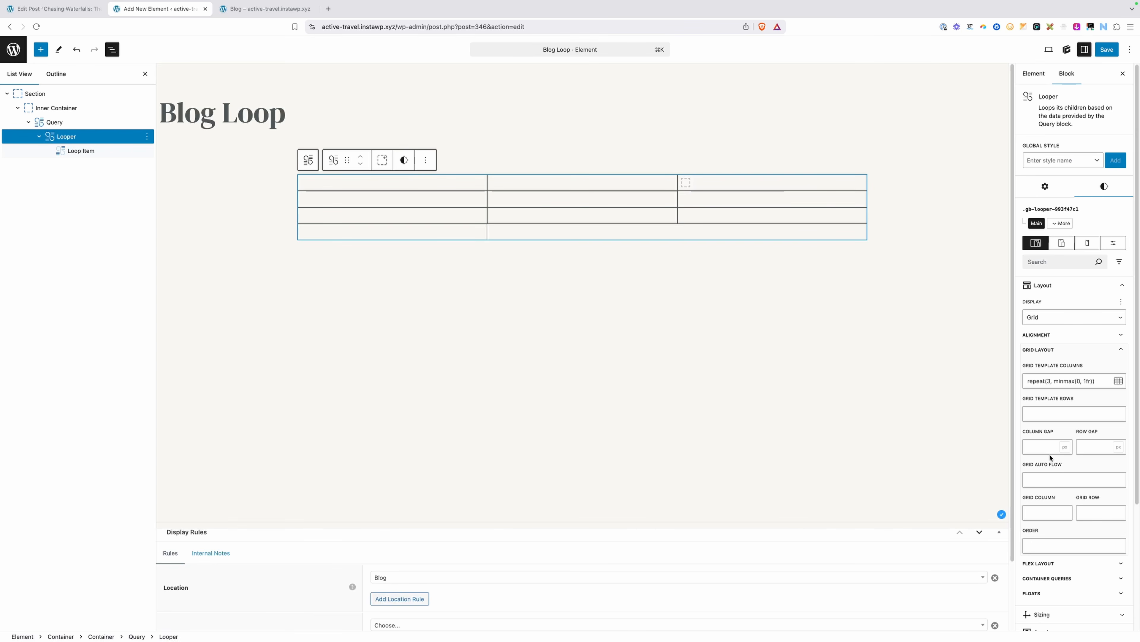
{"action": "left_click", "coordinate": [1045, 445]}
{"action": "type", "text": "24"}
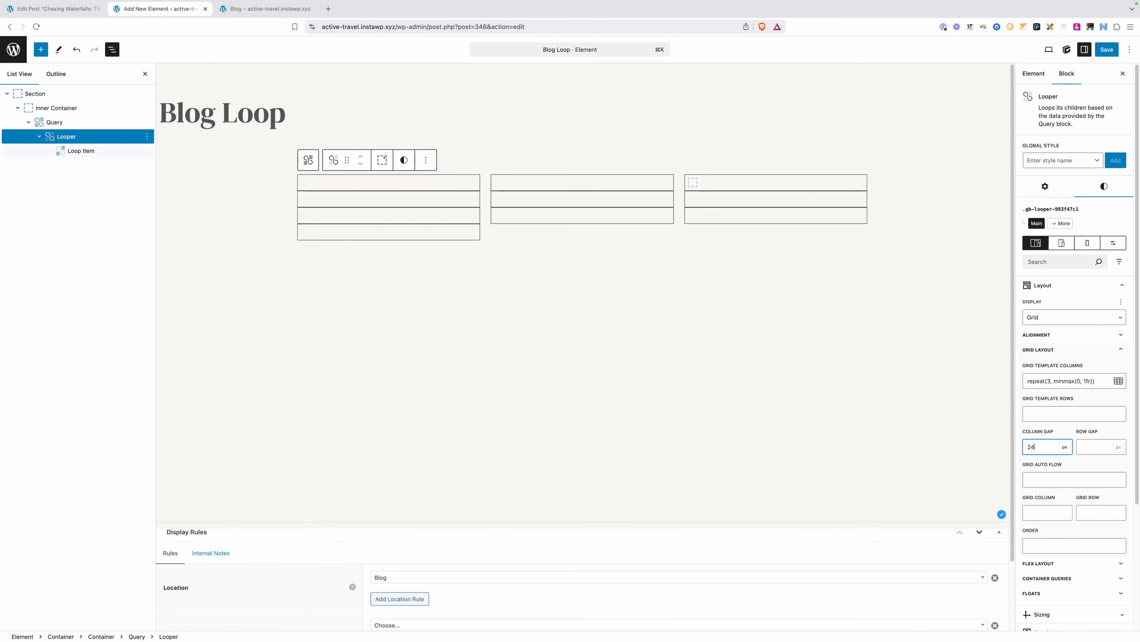
{"action": "key", "text": "Tab"}
{"action": "type", "text": "24"}
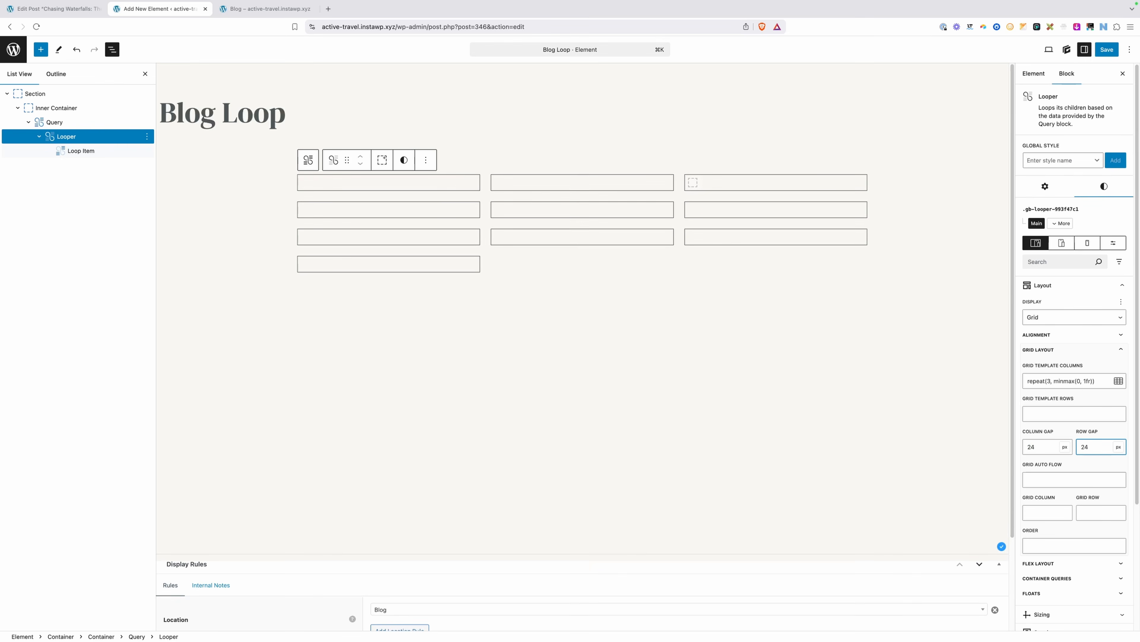
Remove the all-sides border from the Loop Item
{"action": "left_click", "coordinate": [96, 151]}
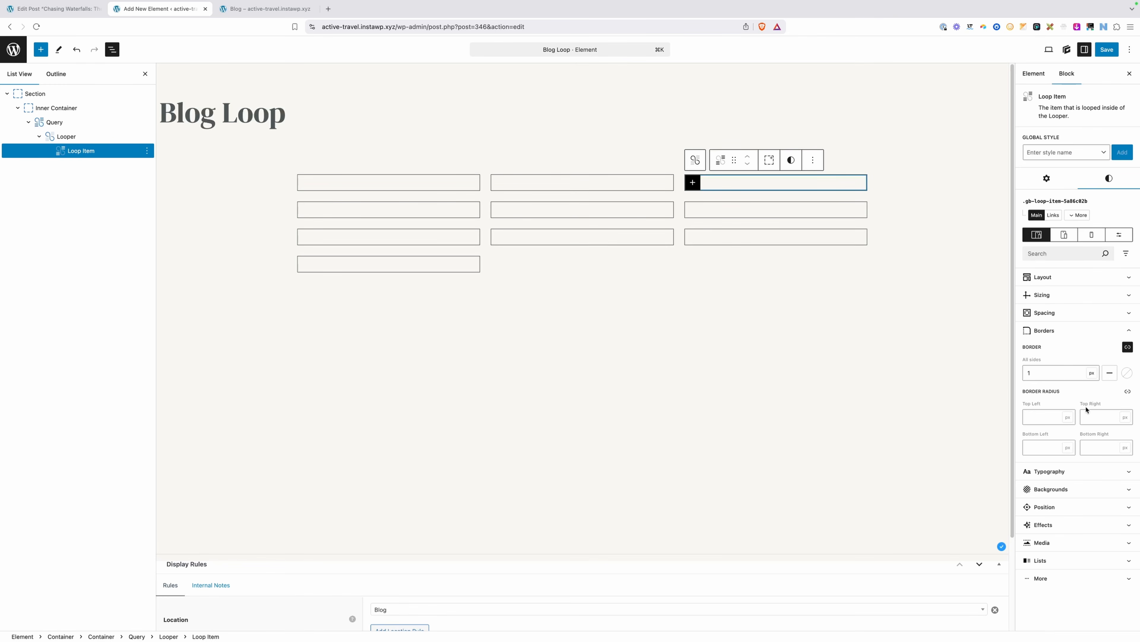
{"action": "left_click", "coordinate": [1052, 374]}
{"action": "key", "text": "BackSpace"}
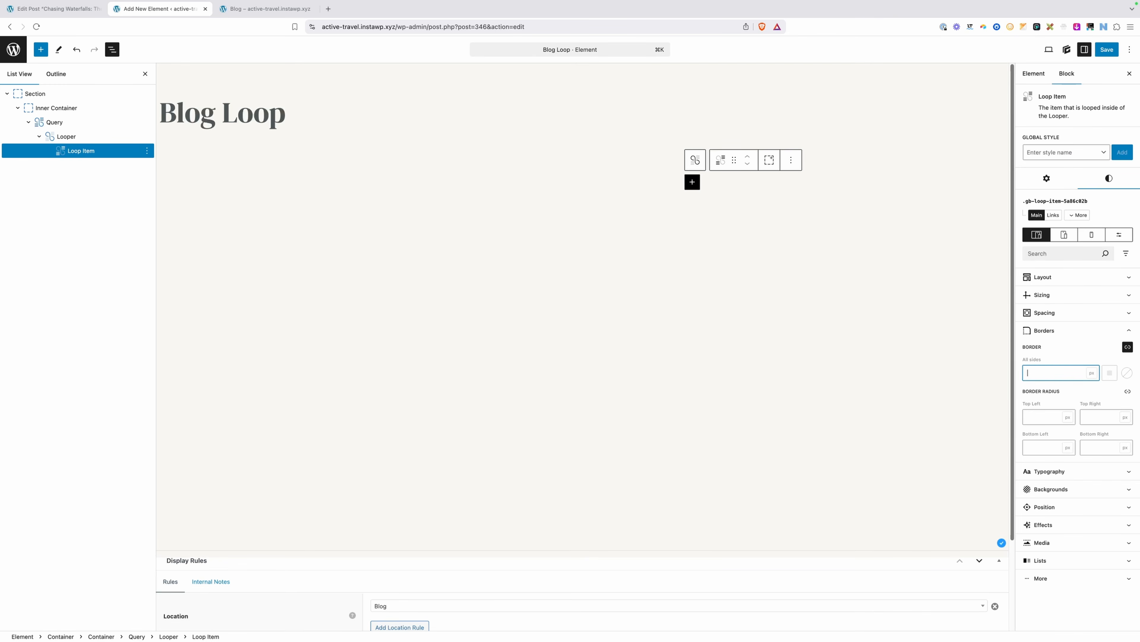
Check the individual loop items in the canvas's first row by selecting them in turn, ending on the first one
{"action": "left_click", "coordinate": [368, 171]}
{"action": "left_click", "coordinate": [550, 184]}
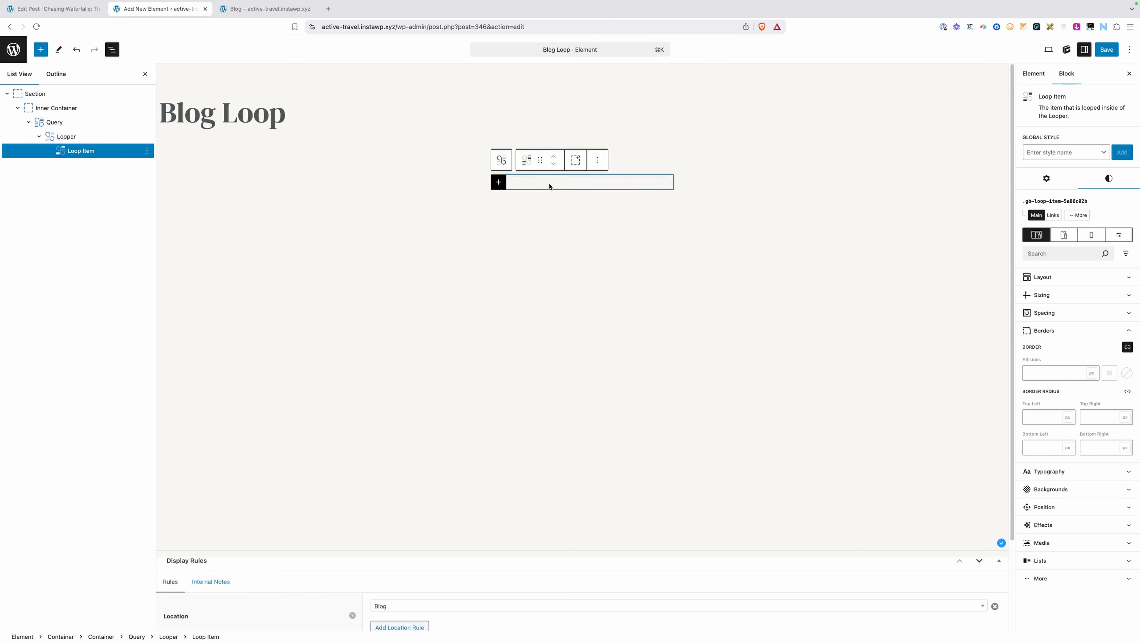
{"action": "left_click", "coordinate": [738, 185]}
{"action": "left_click", "coordinate": [618, 187]}
{"action": "left_click", "coordinate": [401, 183]}
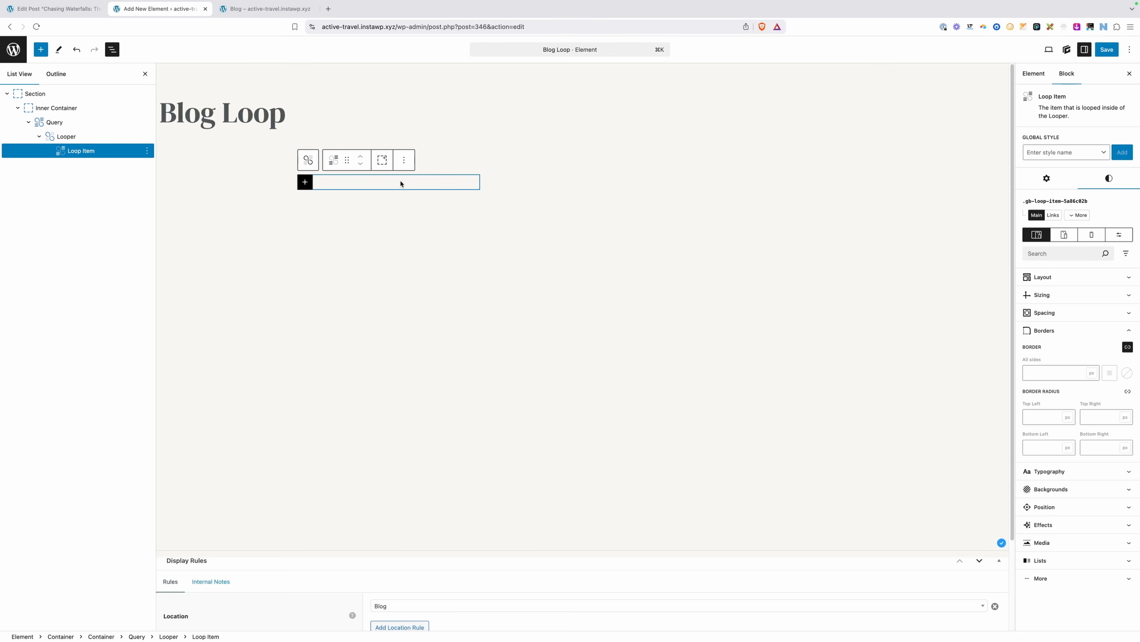
Switch to the Figma blog design, examine the structure of its post cards up close, and return to the Blog Loop element
{"action": "mouse_move", "coordinate": [470, 626]}
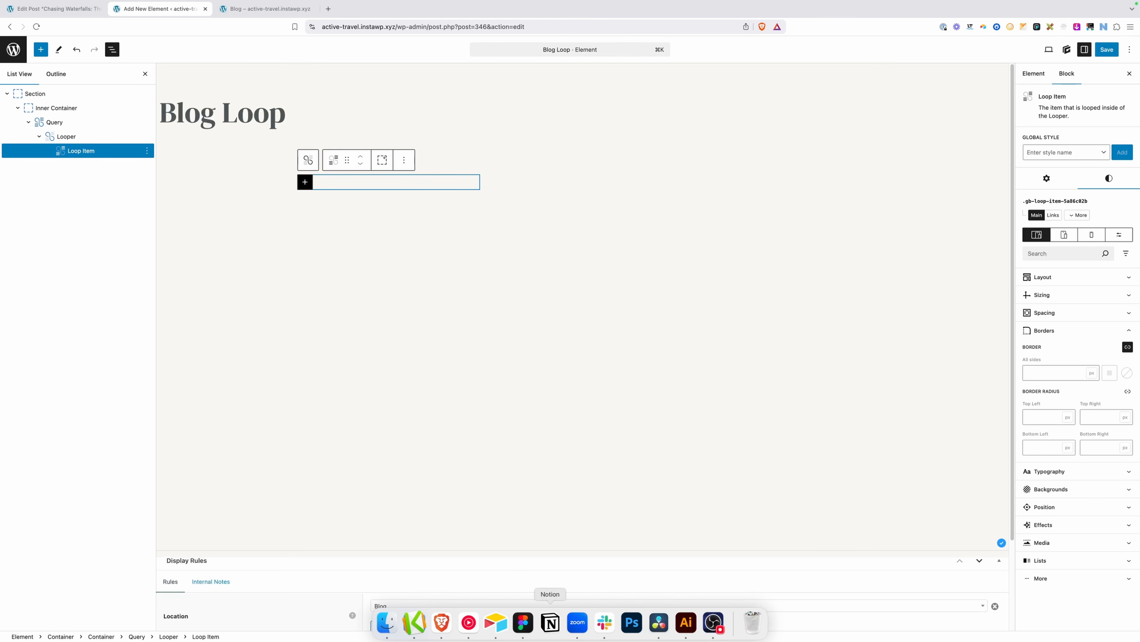
{"action": "left_click", "coordinate": [524, 623]}
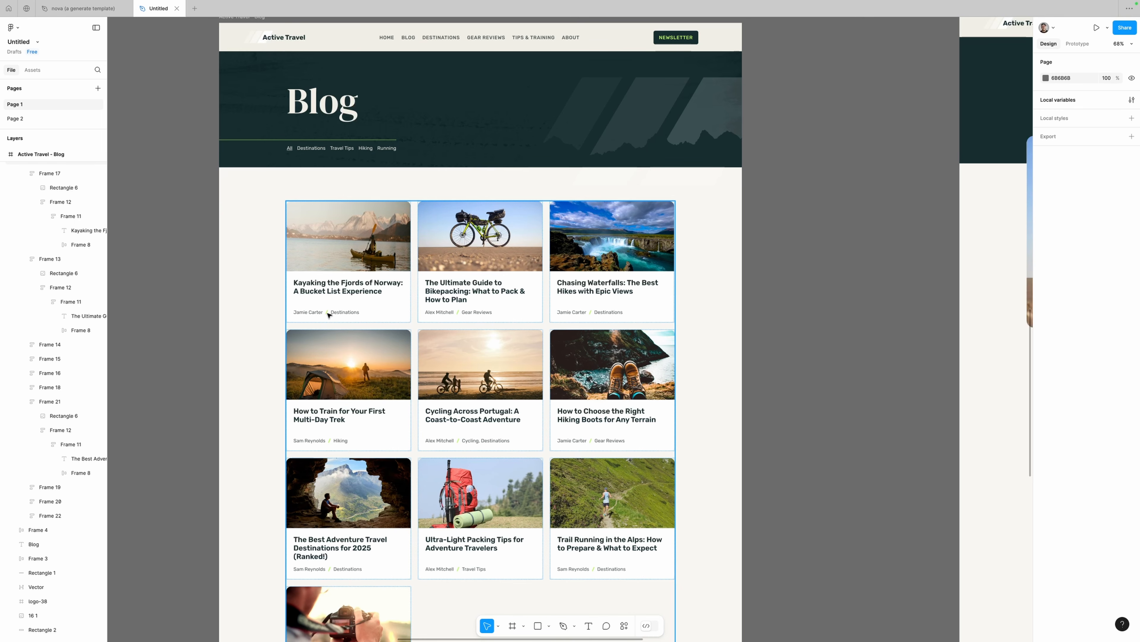
{"action": "scroll", "coordinate": [347, 315], "scroll_direction": "up", "scroll_amount": 5}
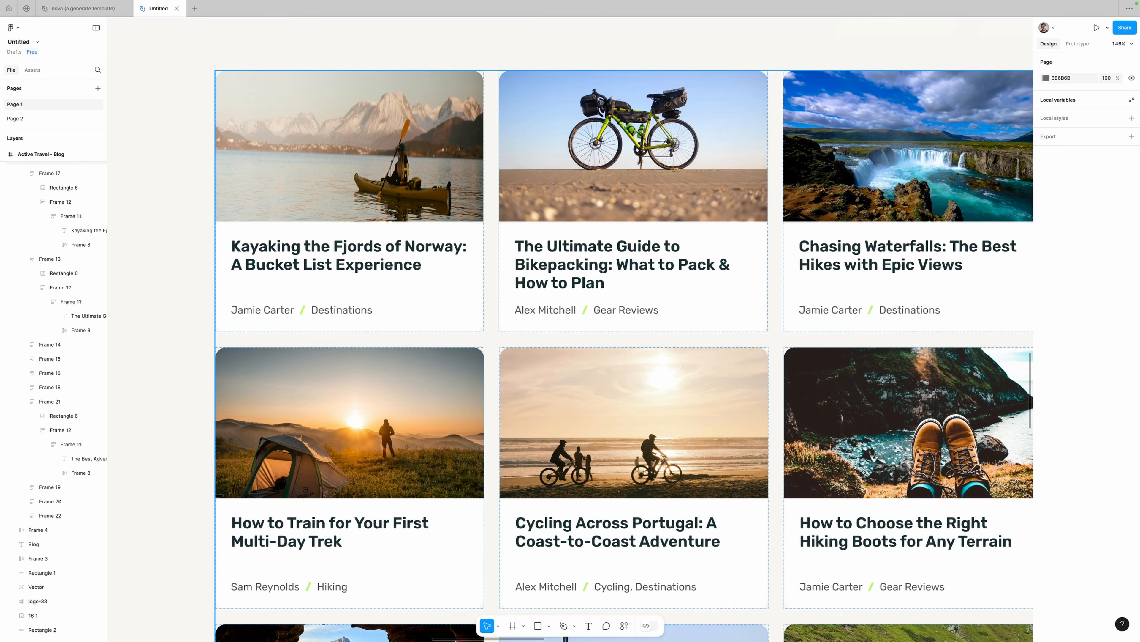
{"action": "left_click", "coordinate": [468, 629]}
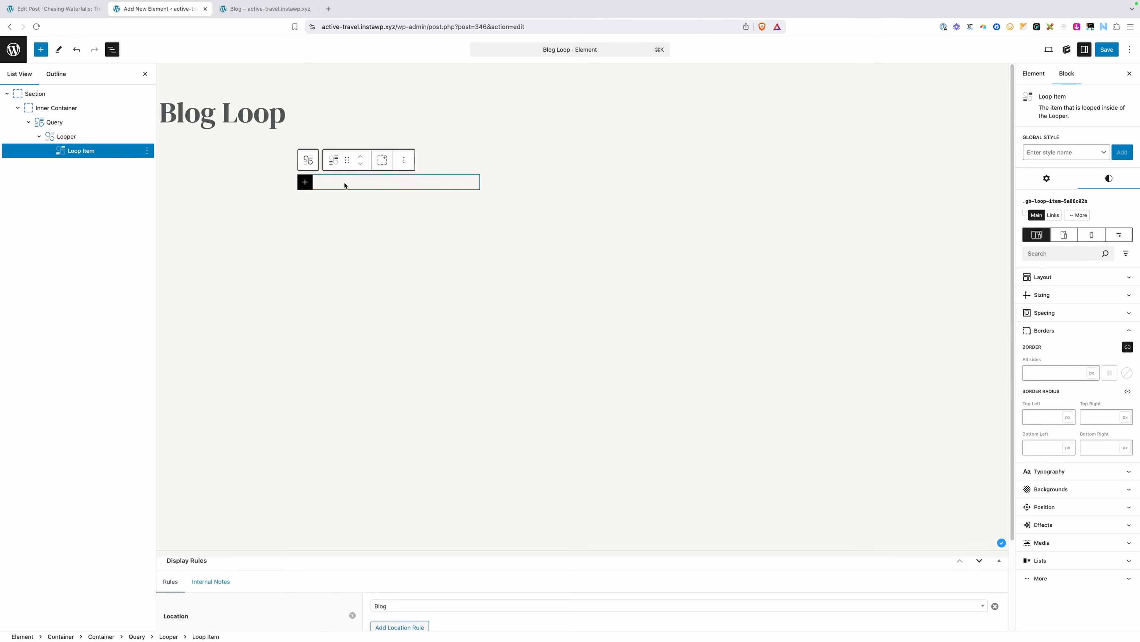
Add an Image block inside the Loop Item, followed by a Container block
{"action": "left_click", "coordinate": [305, 182]}
{"action": "left_click", "coordinate": [329, 285]}
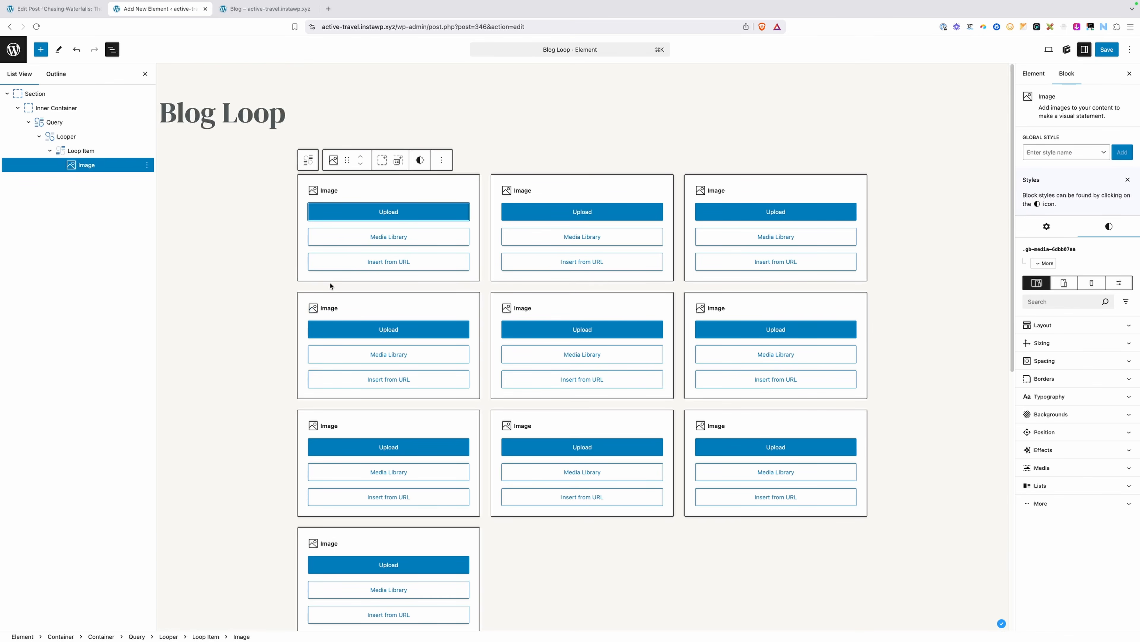
{"action": "left_click", "coordinate": [334, 190]}
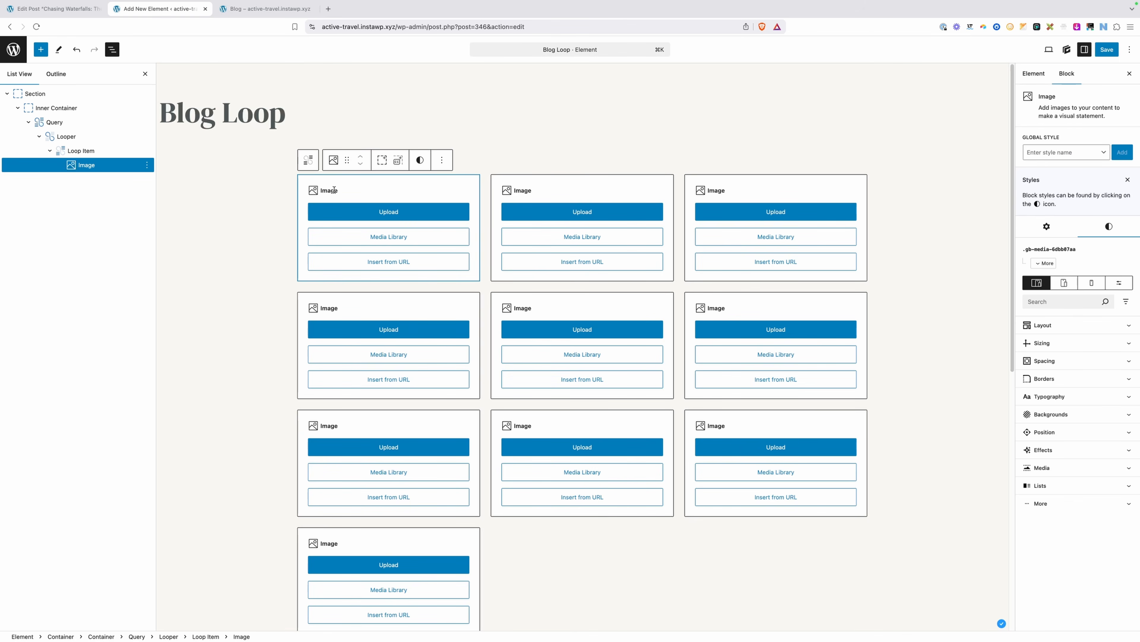
{"action": "key", "text": "Return"}
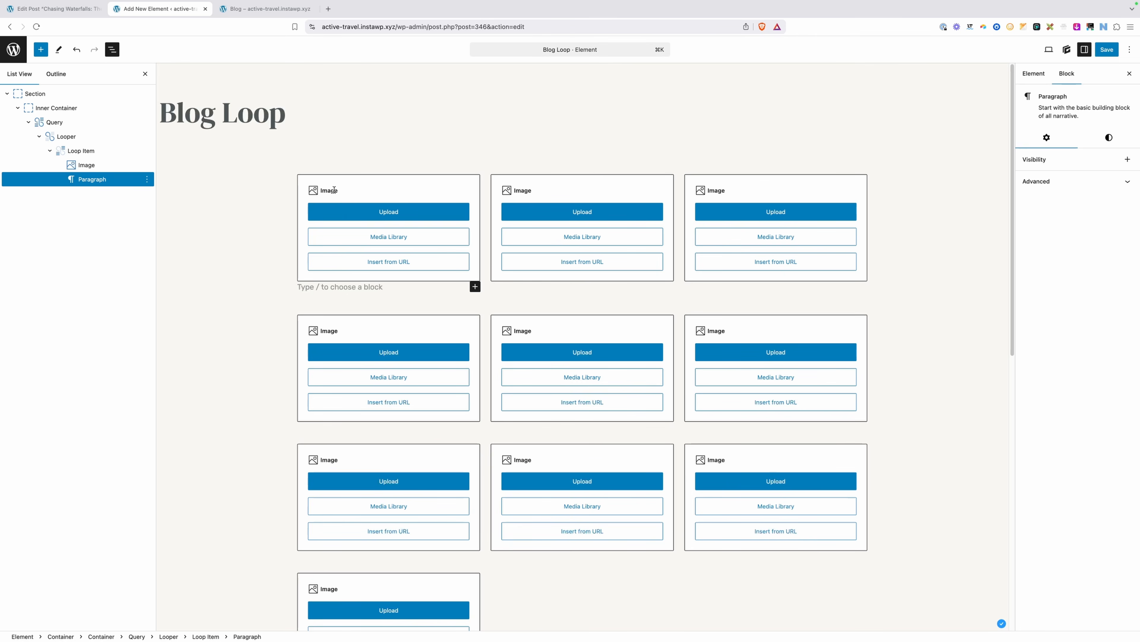
{"action": "type", "text": "/con"}
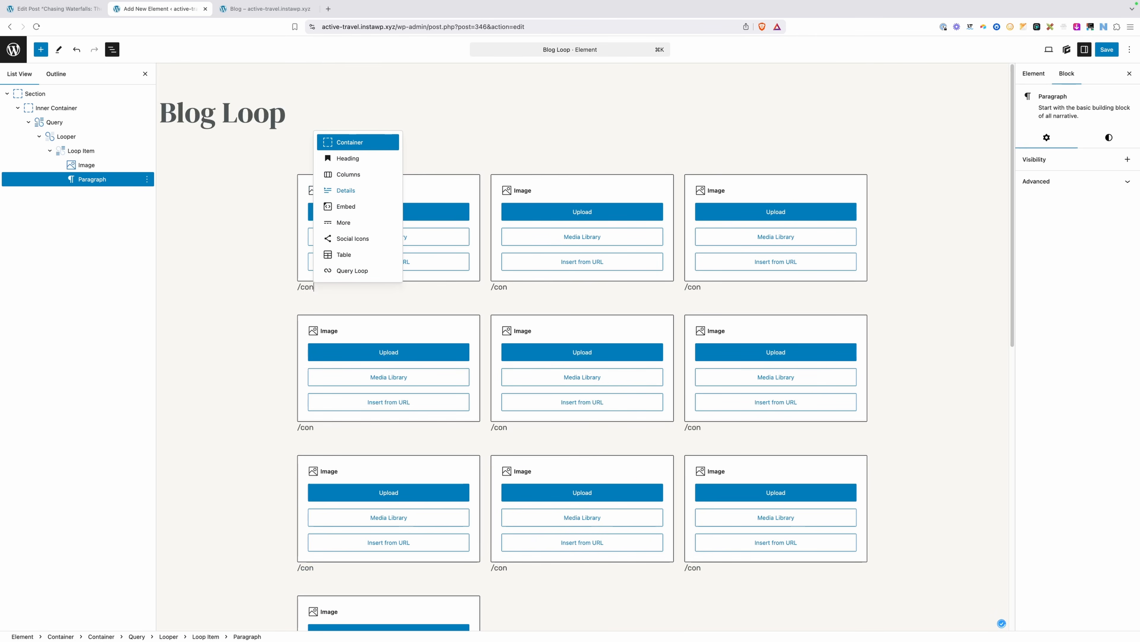
{"action": "left_click", "coordinate": [357, 142]}
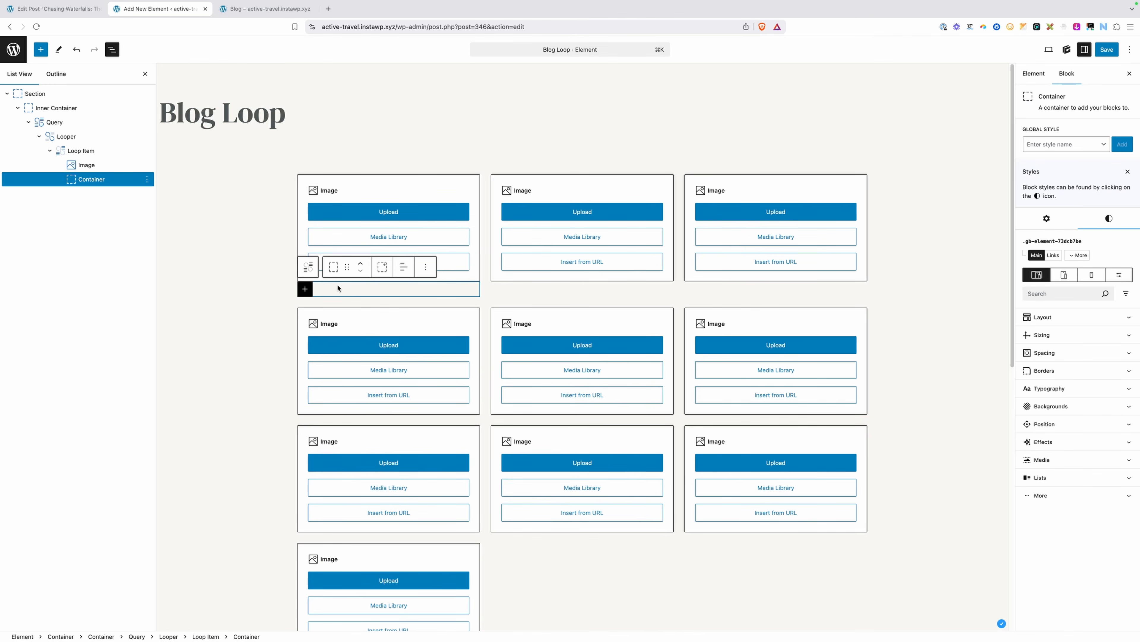
Inside the container below the image, add a Headline block followed by a nested Container
{"action": "left_click", "coordinate": [305, 289]}
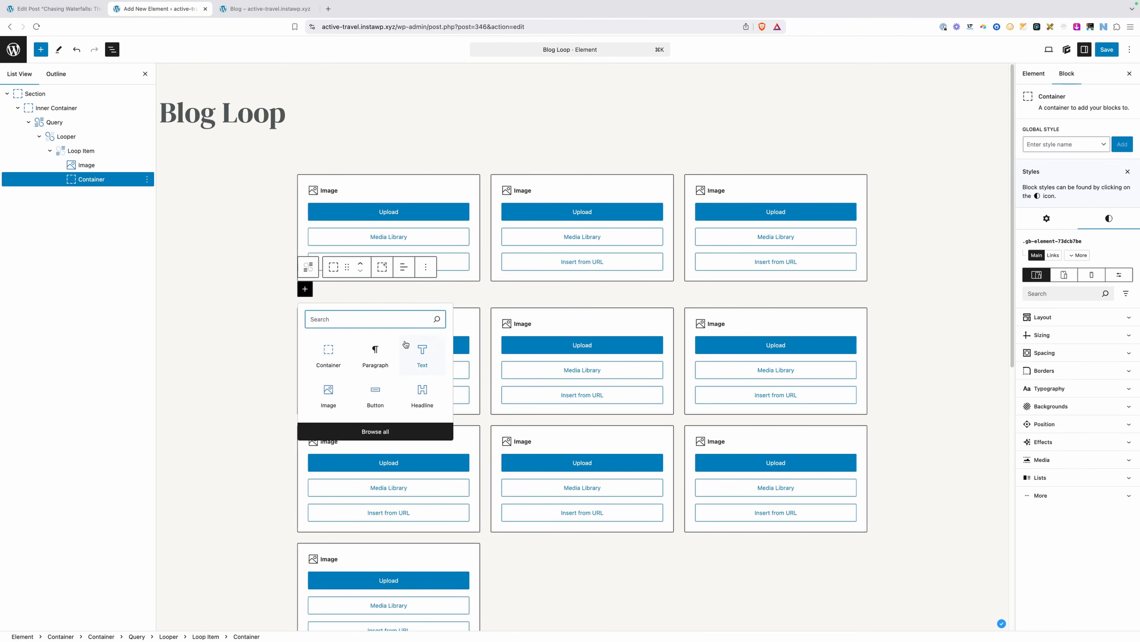
{"action": "left_click", "coordinate": [425, 387]}
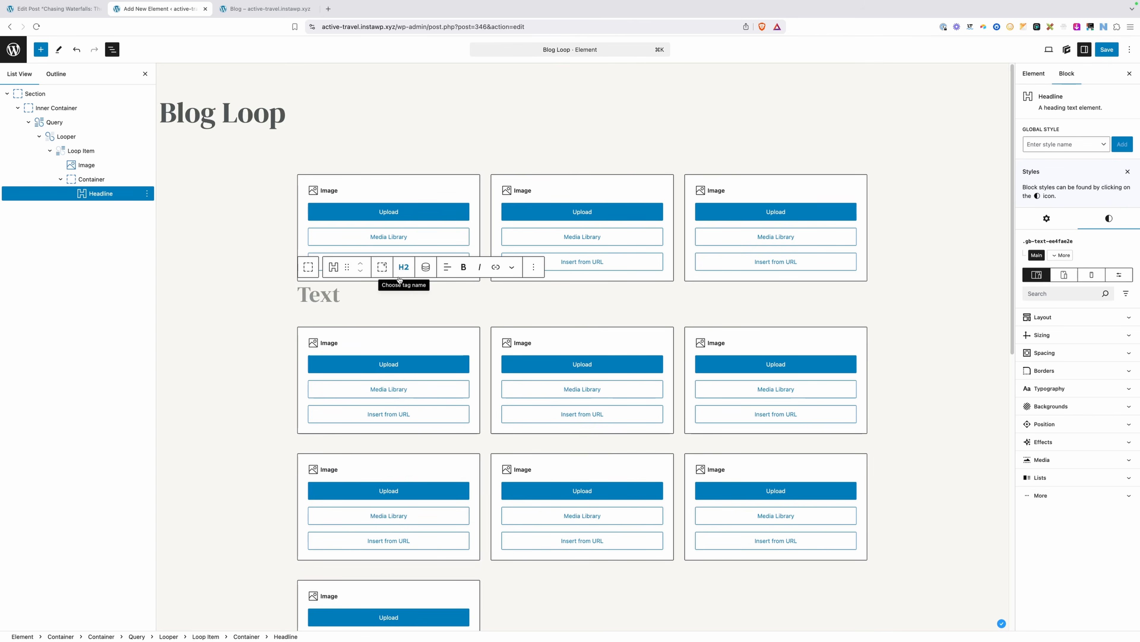
{"action": "key", "text": "Return"}
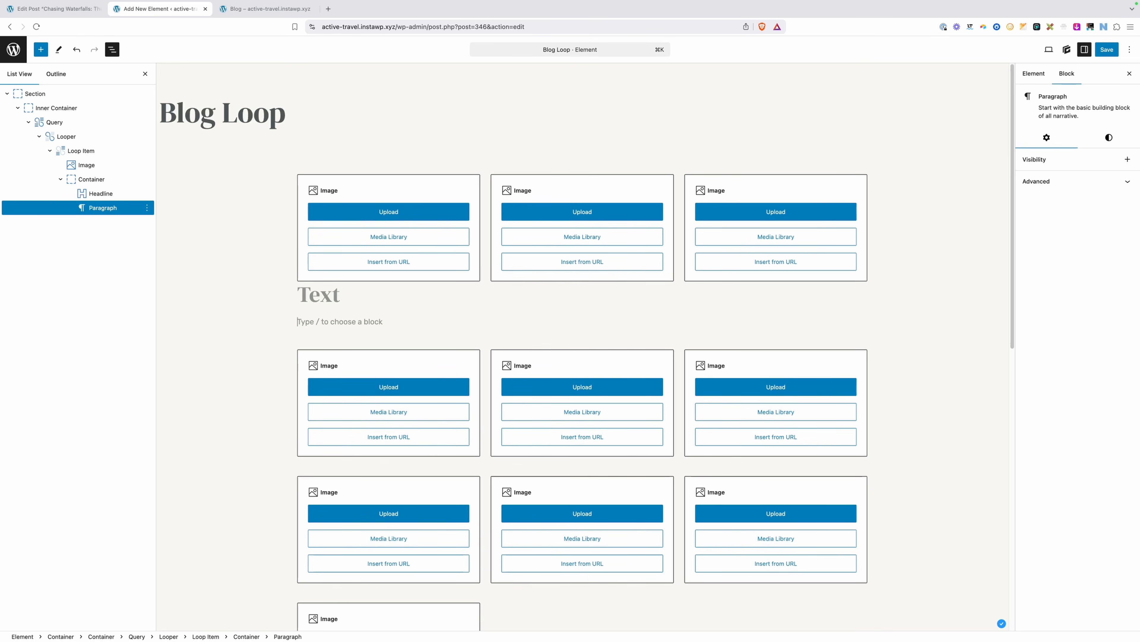
{"action": "type", "text": "/con"}
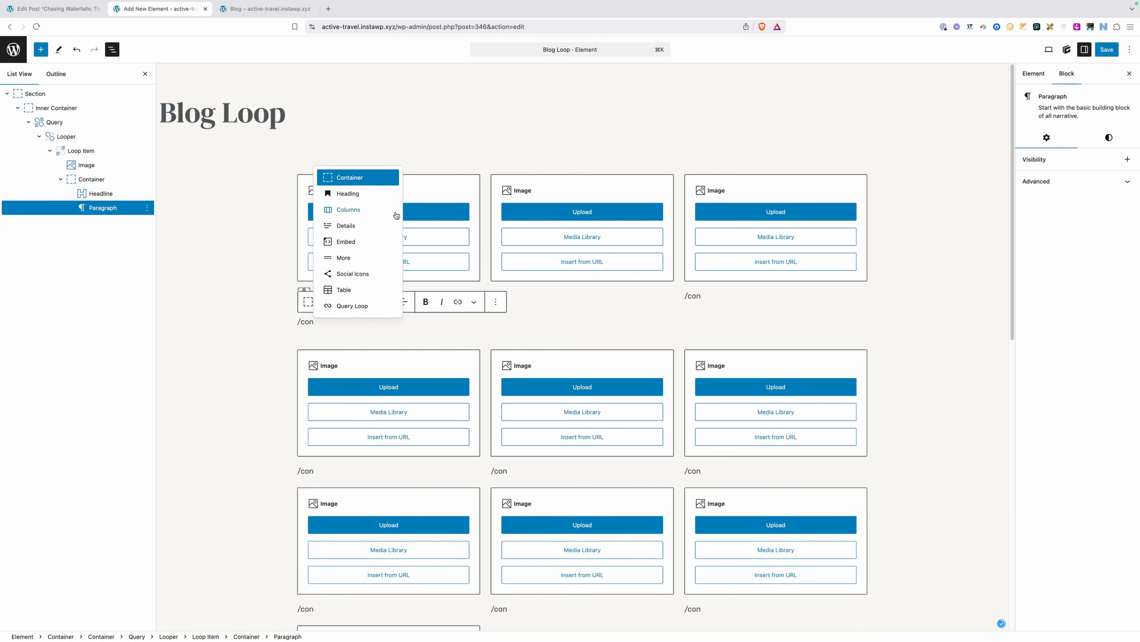
{"action": "left_click", "coordinate": [366, 183]}
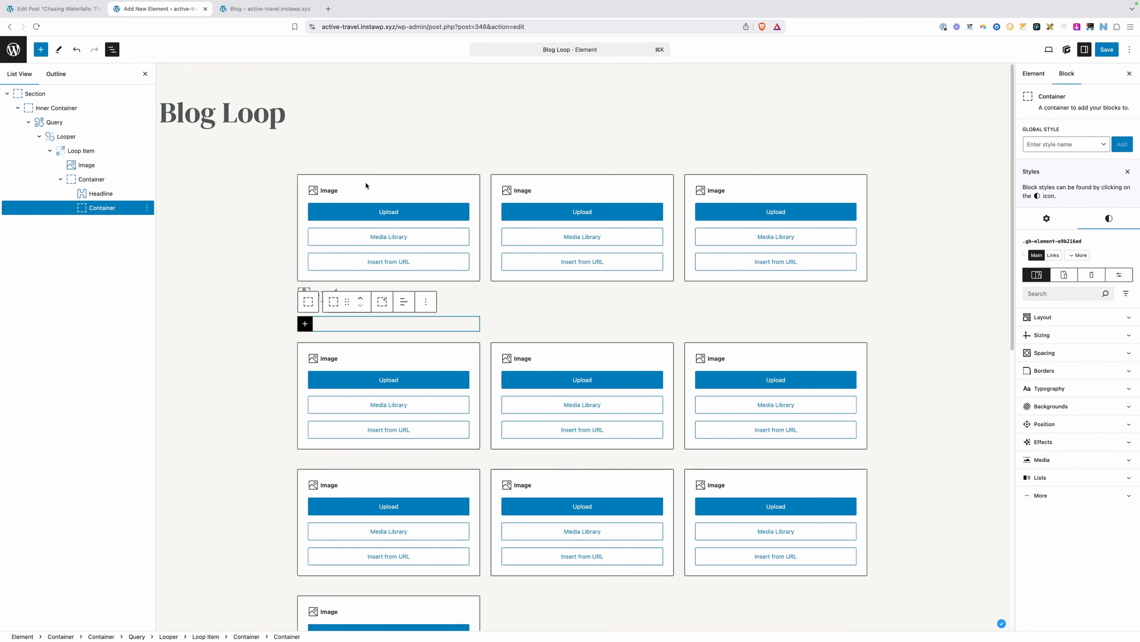
Add three Text blocks inside the nested container below the headline
{"action": "left_click", "coordinate": [305, 324]}
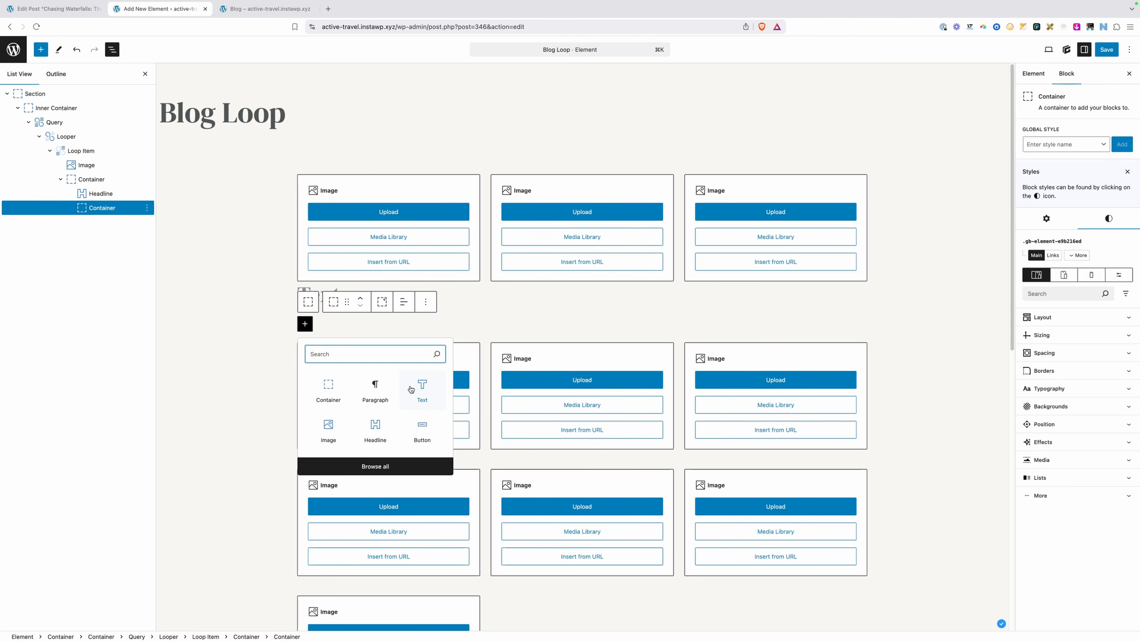
{"action": "left_click", "coordinate": [421, 389]}
{"action": "left_click", "coordinate": [307, 321]}
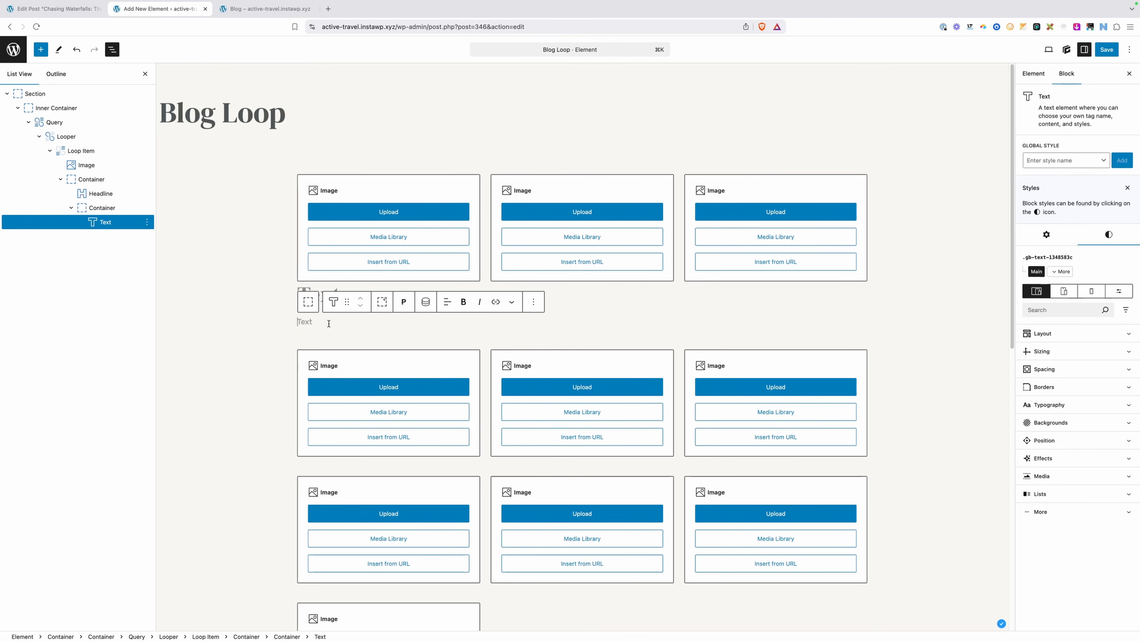
{"action": "key", "text": "Return"}
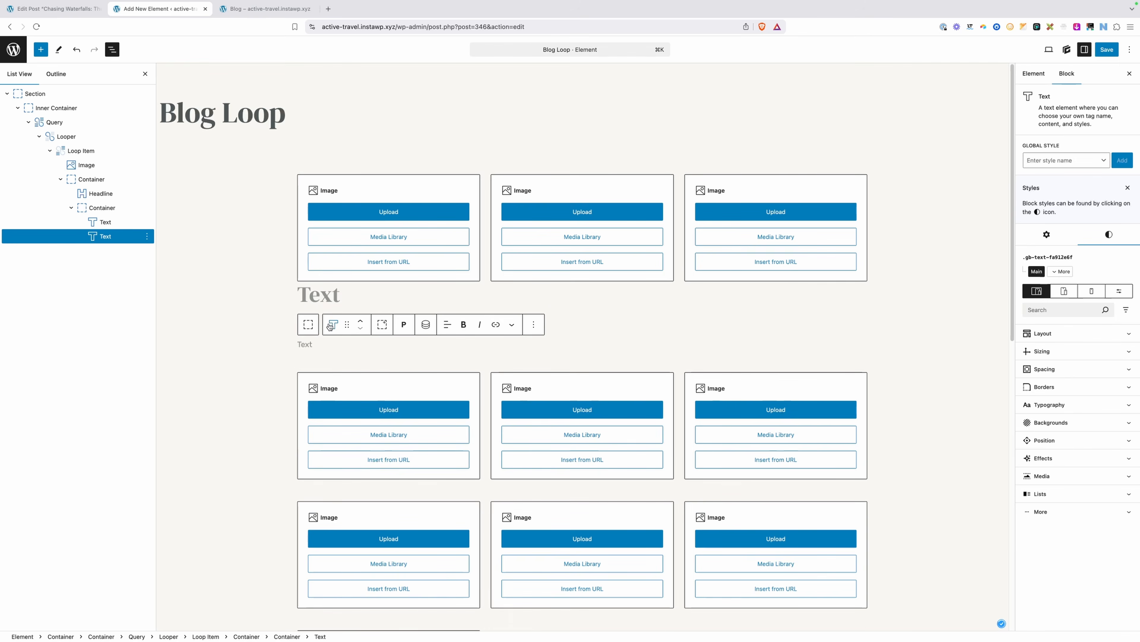
{"action": "key", "text": "Return"}
{"action": "left_click", "coordinate": [327, 321]}
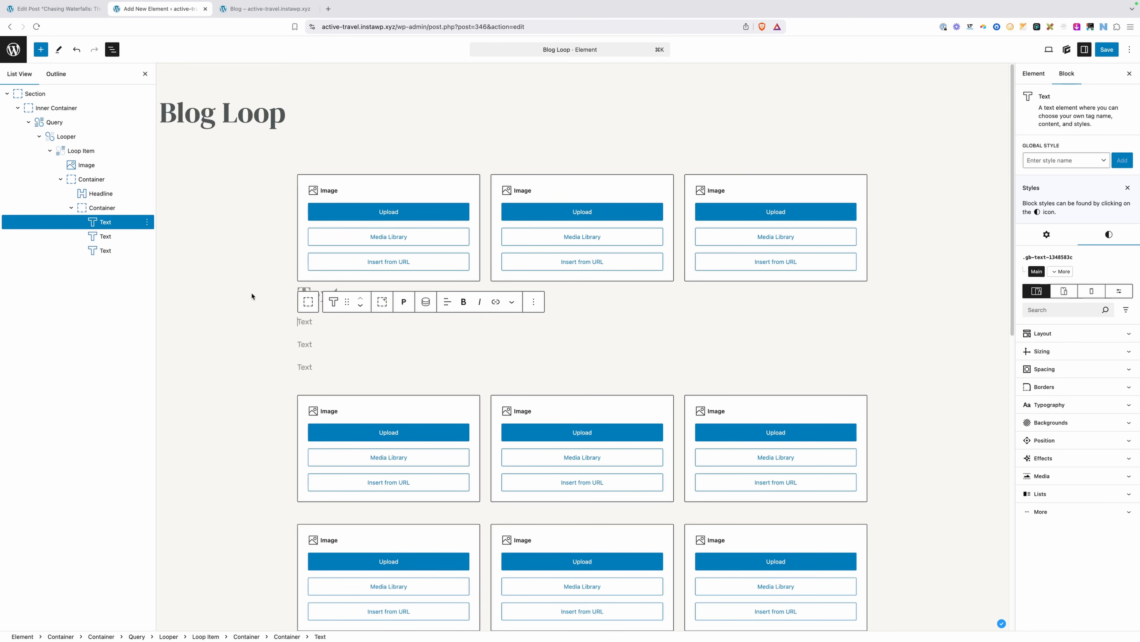
Rename the container that holds the headline as Text Wrapper
{"action": "right_click", "coordinate": [95, 180]}
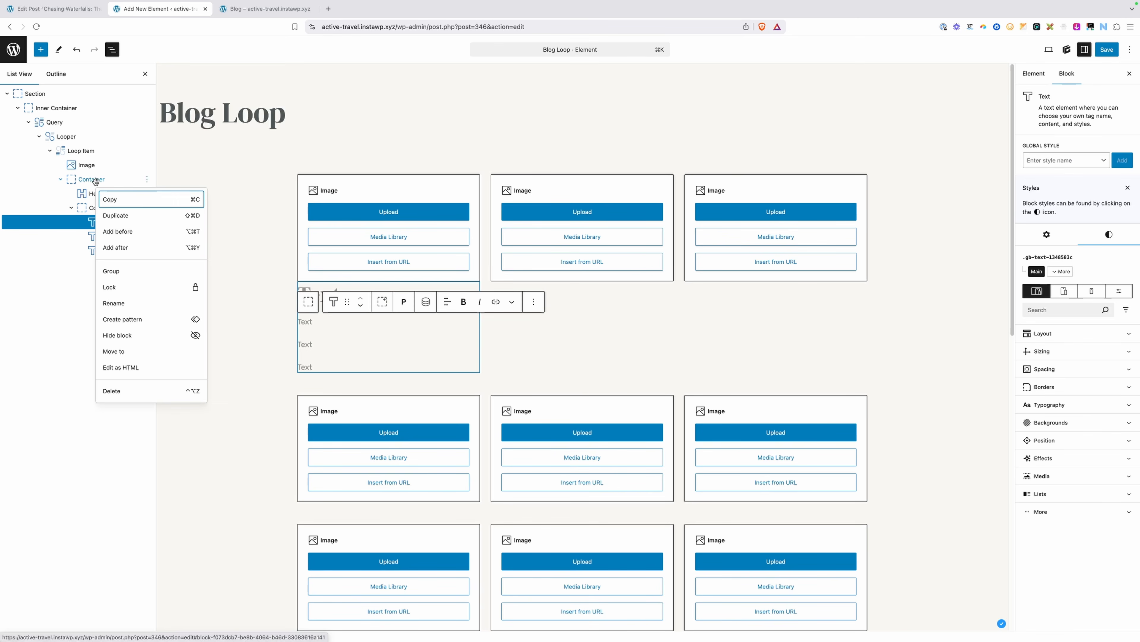
{"action": "left_click", "coordinate": [84, 178]}
{"action": "right_click", "coordinate": [84, 178]}
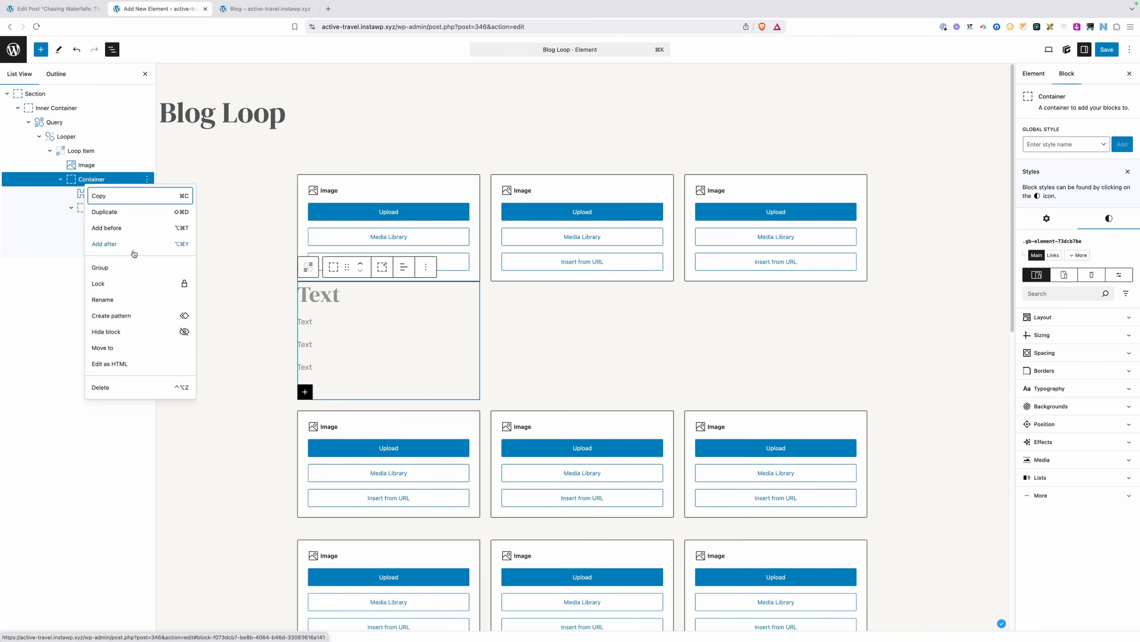
{"action": "left_click", "coordinate": [133, 297]}
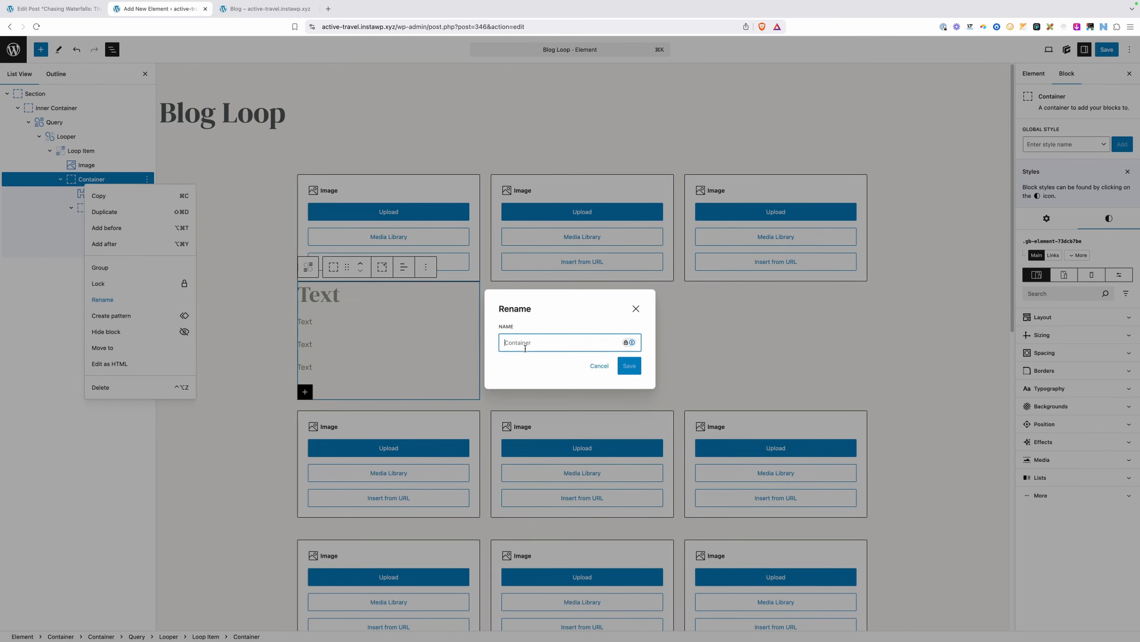
{"action": "type", "text": "Text Wrapper"}
{"action": "key", "text": "Return"}
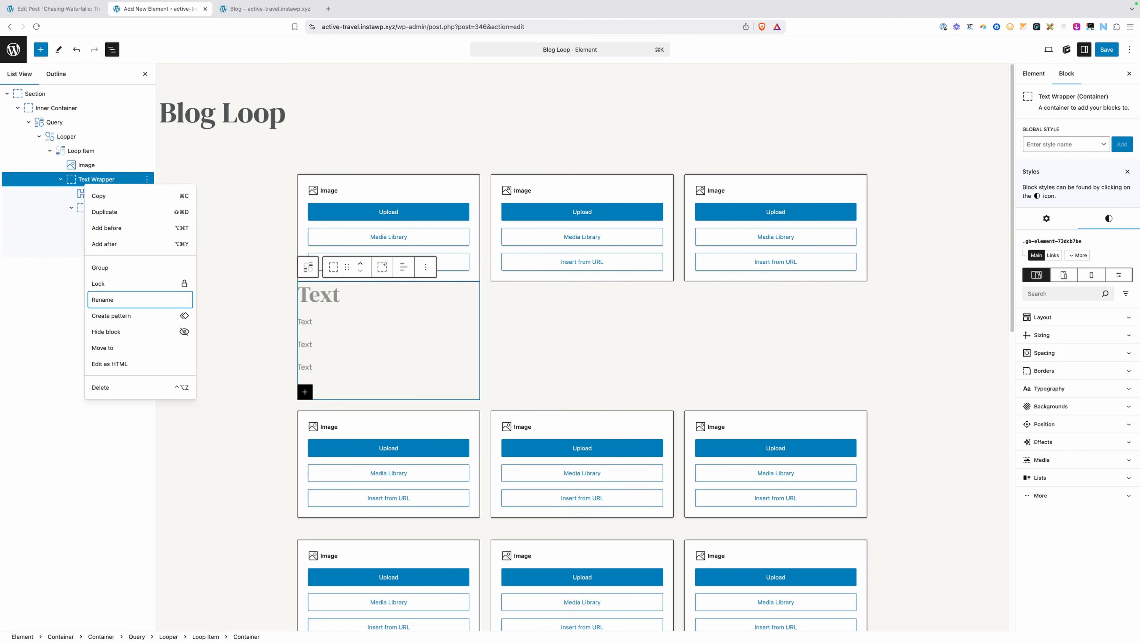
Rename the nested container with the three Text blocks as Meta Wrapper, and select the Image block in the Loop Item
{"action": "left_click", "coordinate": [94, 207]}
{"action": "right_click", "coordinate": [95, 208]}
{"action": "left_click", "coordinate": [143, 329]}
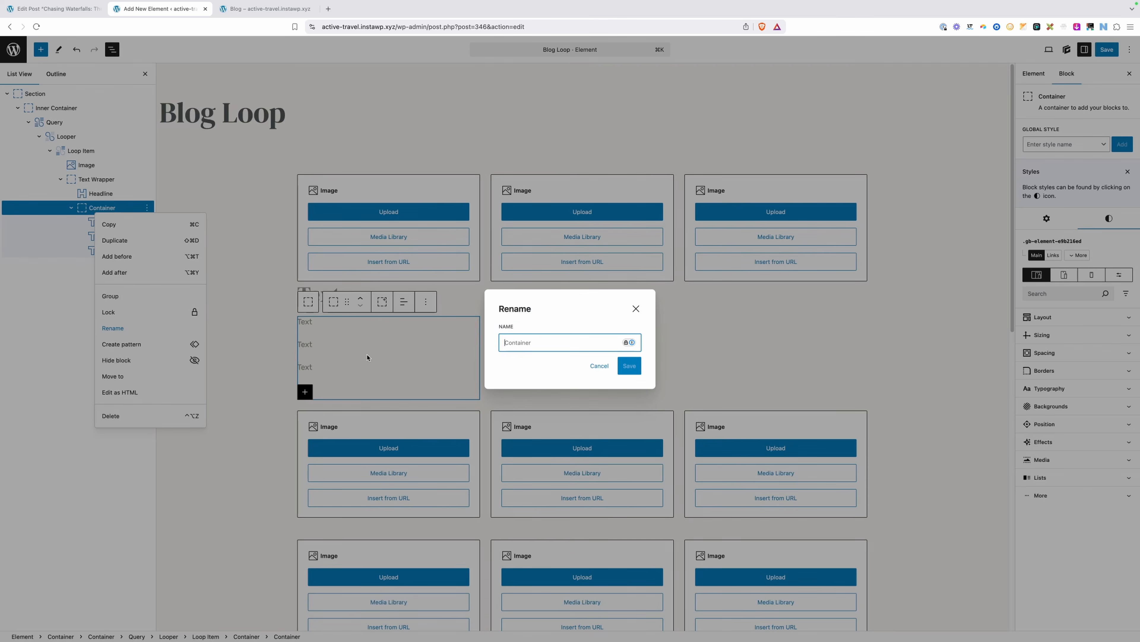
{"action": "type", "text": "Meta Wrapper"}
{"action": "key", "text": "Return"}
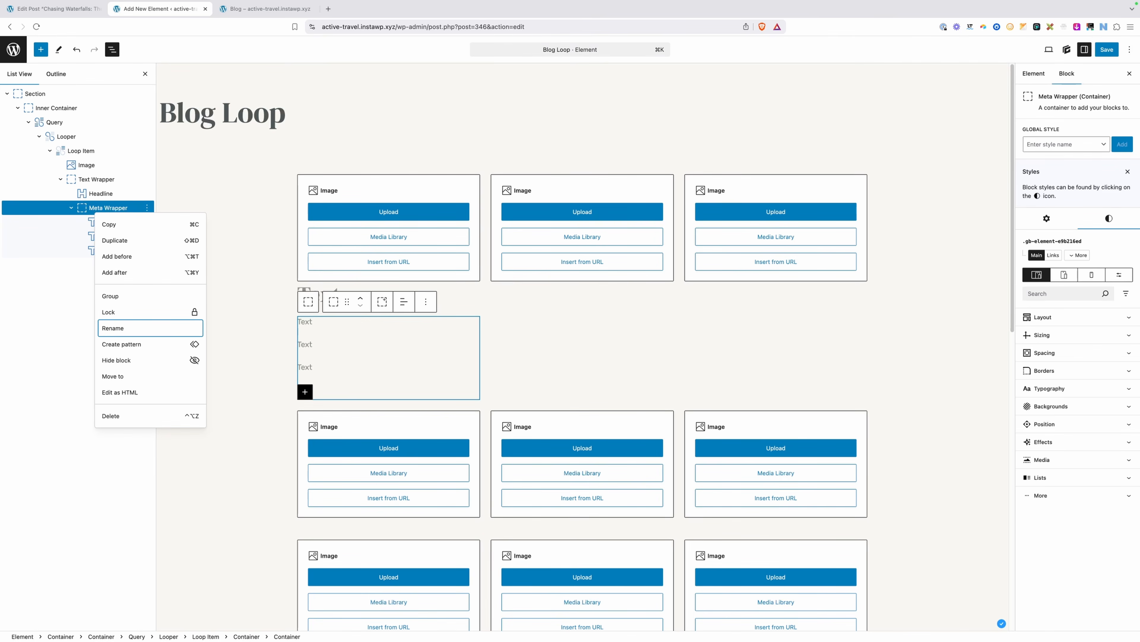
{"action": "left_click", "coordinate": [64, 331]}
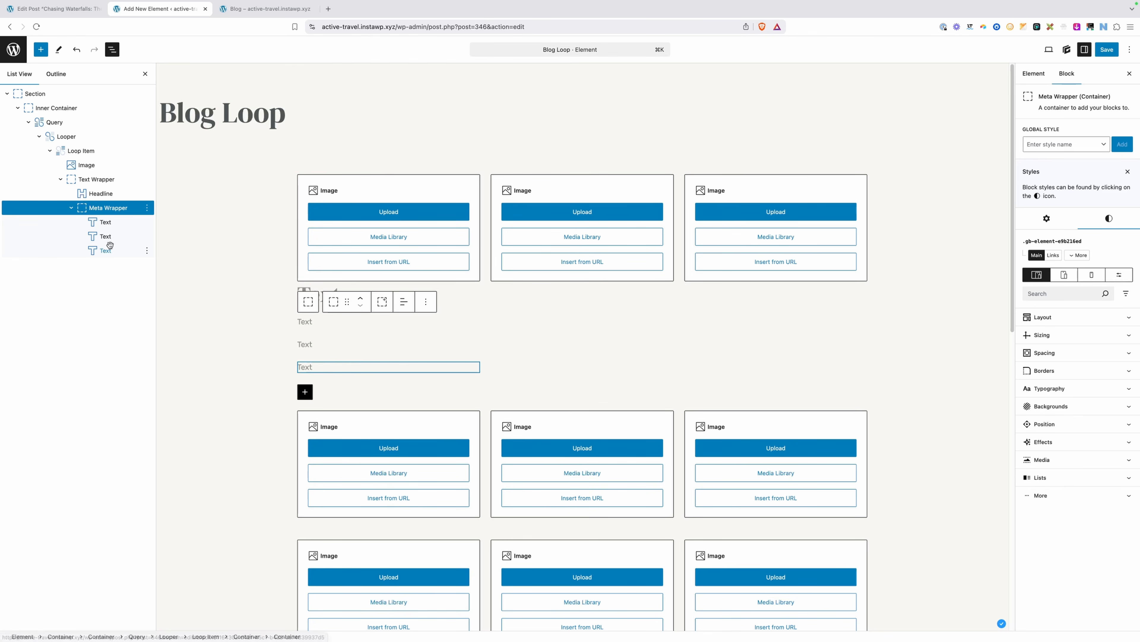
{"action": "left_click", "coordinate": [94, 166]}
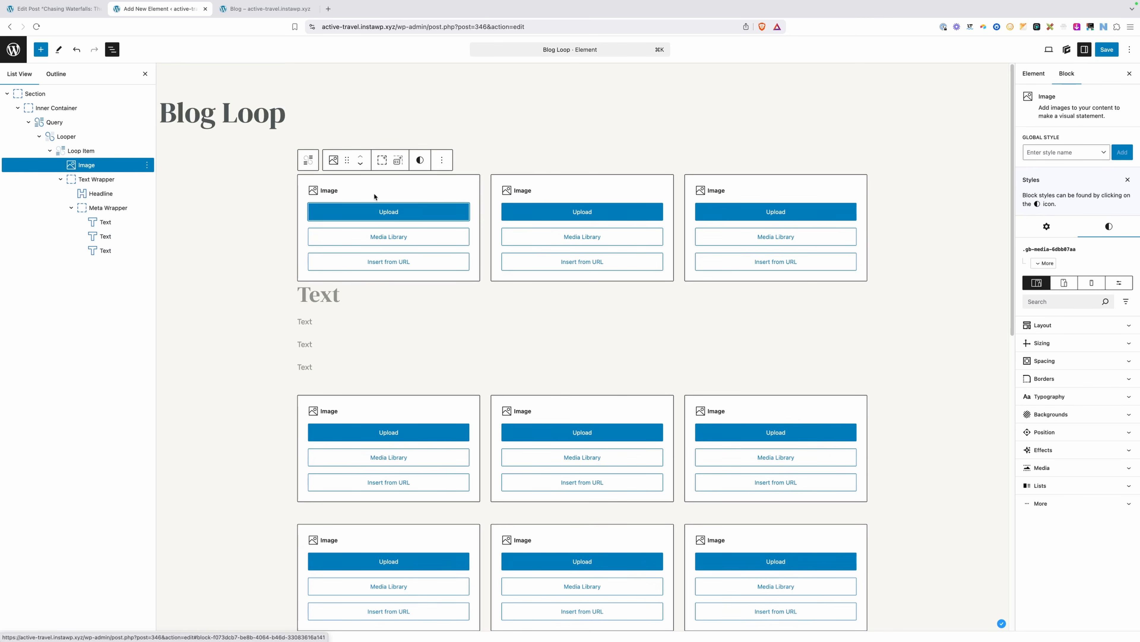
Set the Loop Item's image source to the Featured Image dynamic tag of the current post, using the url image key
{"action": "left_click", "coordinate": [1053, 228]}
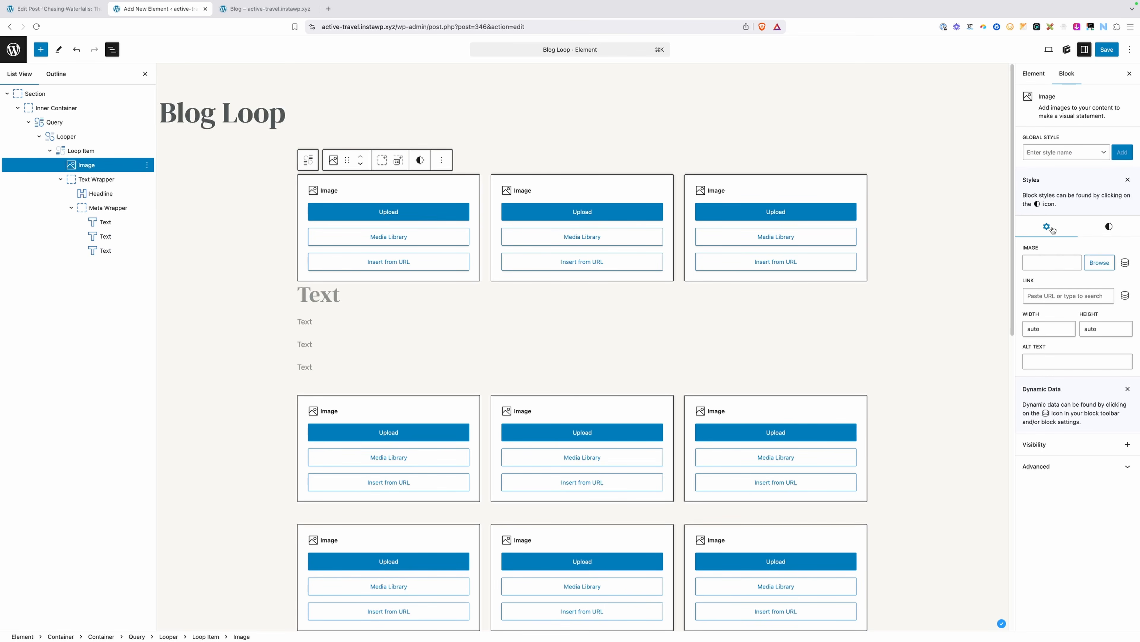
{"action": "left_click", "coordinate": [1125, 263]}
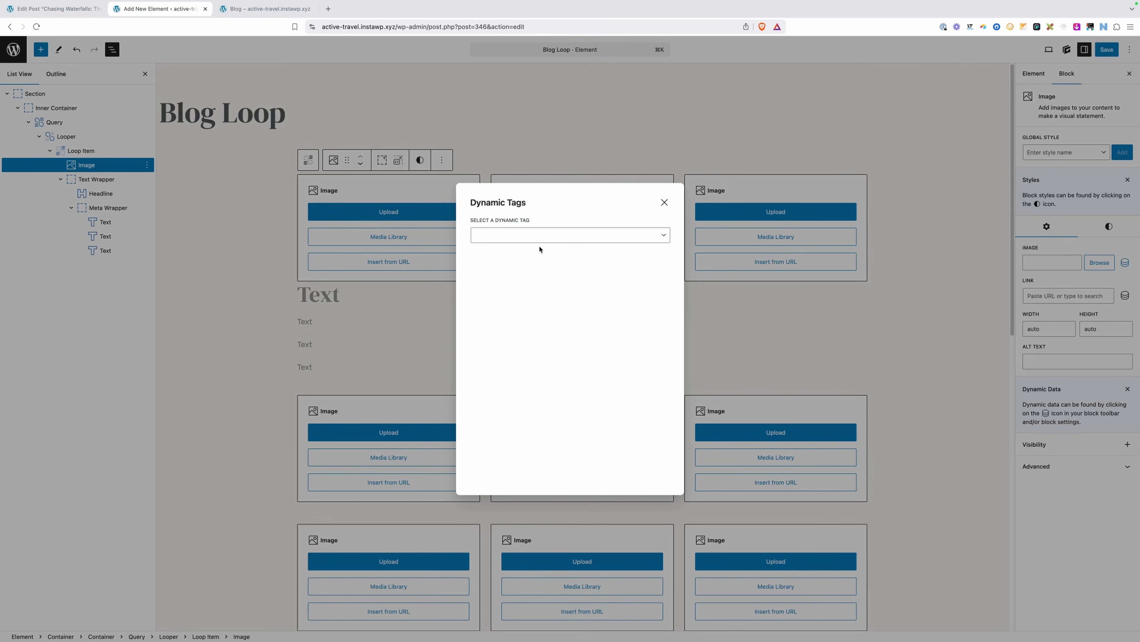
{"action": "left_click", "coordinate": [545, 238]}
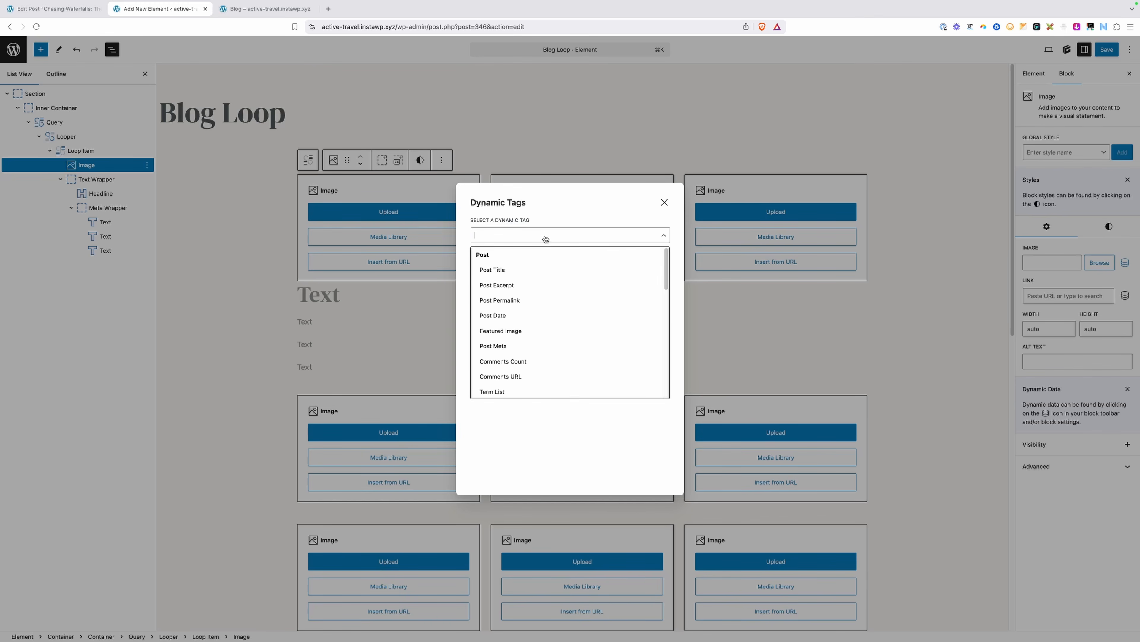
{"action": "left_click", "coordinate": [507, 331]}
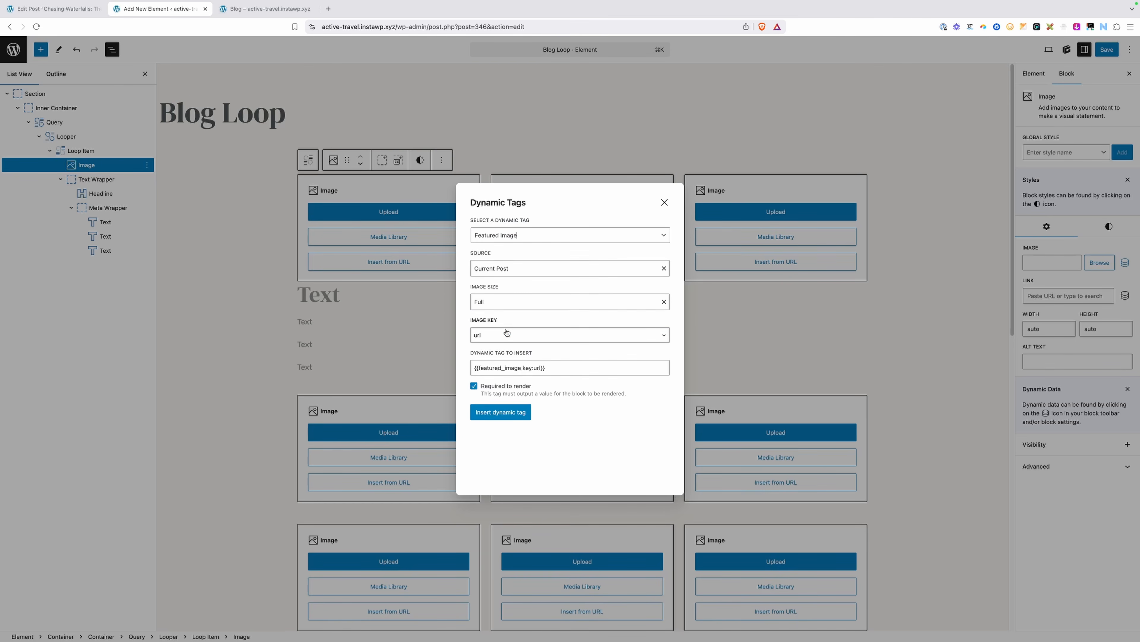
{"action": "left_click", "coordinate": [507, 412]}
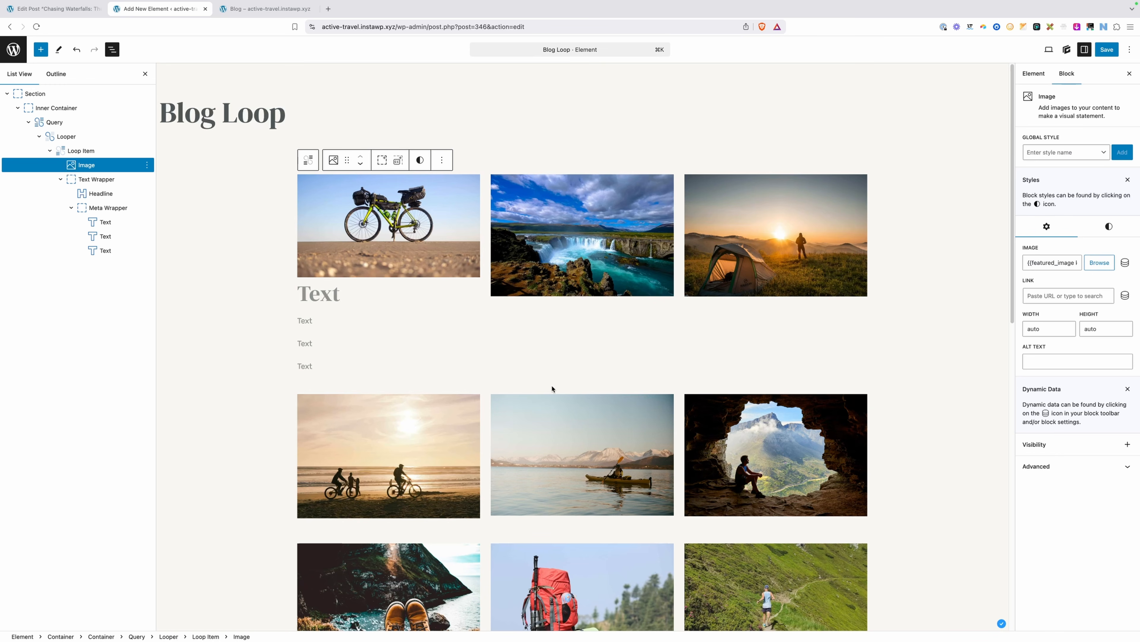
{"action": "scroll", "coordinate": [561, 366], "scroll_direction": "down", "scroll_amount": 3}
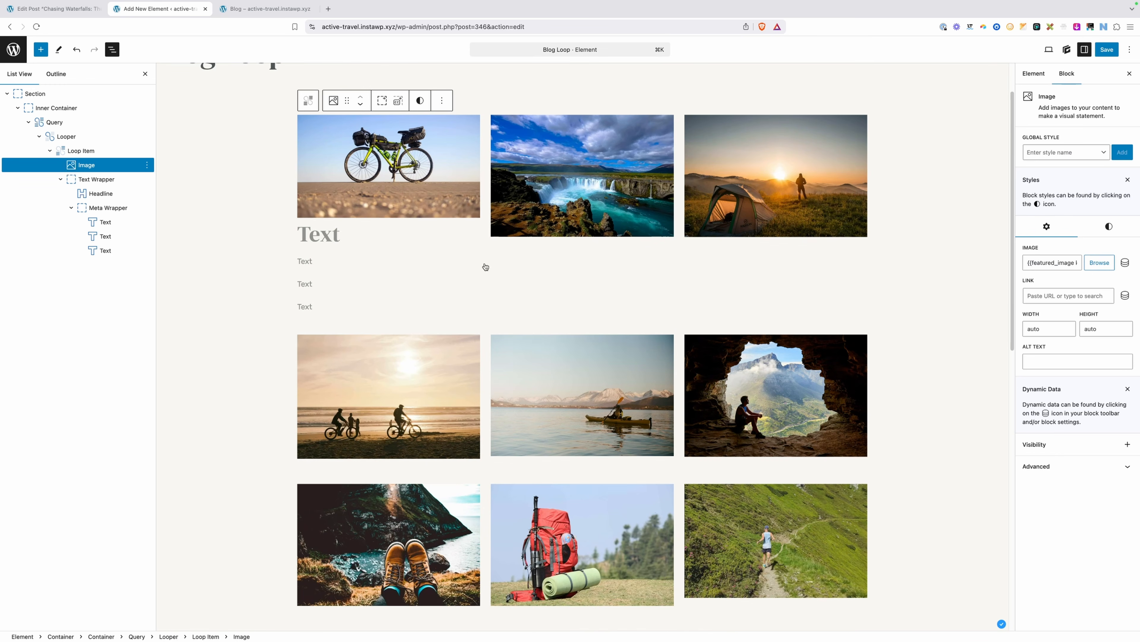
{"action": "scroll", "coordinate": [650, 385], "scroll_direction": "down", "scroll_amount": 8}
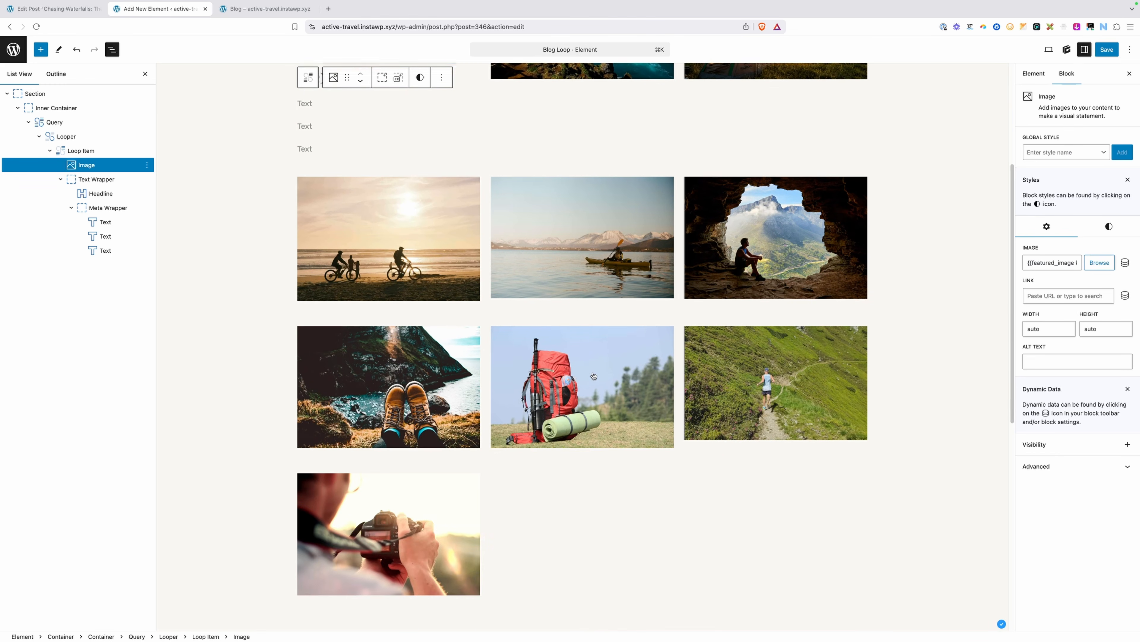
{"action": "scroll", "coordinate": [594, 374], "scroll_direction": "up", "scroll_amount": 10}
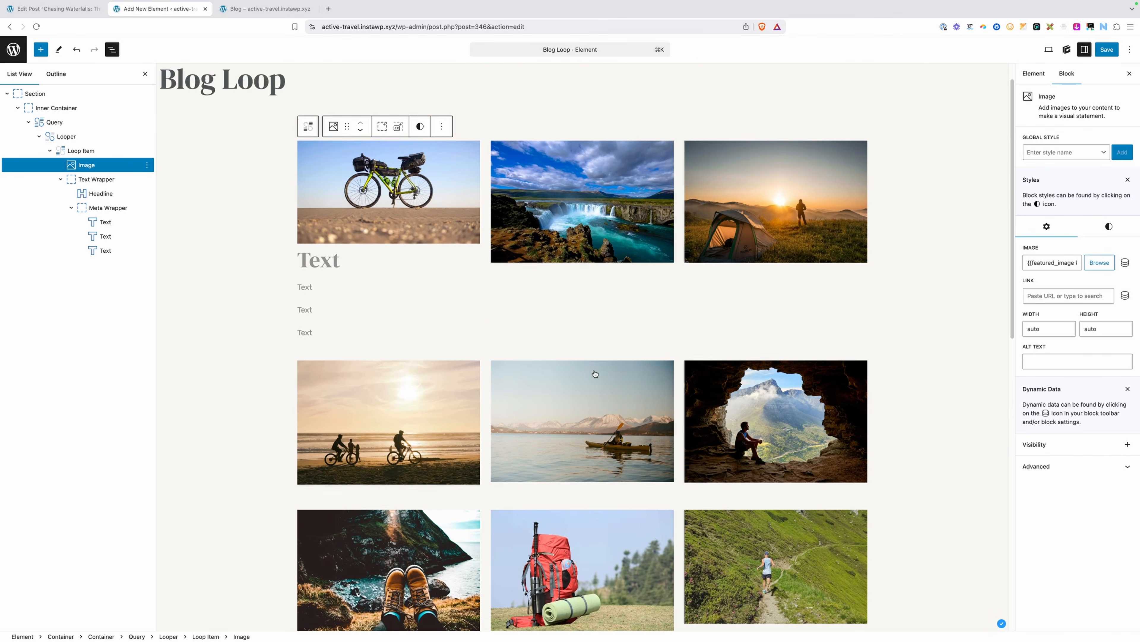
{"action": "scroll", "coordinate": [593, 369], "scroll_direction": "up", "scroll_amount": 2}
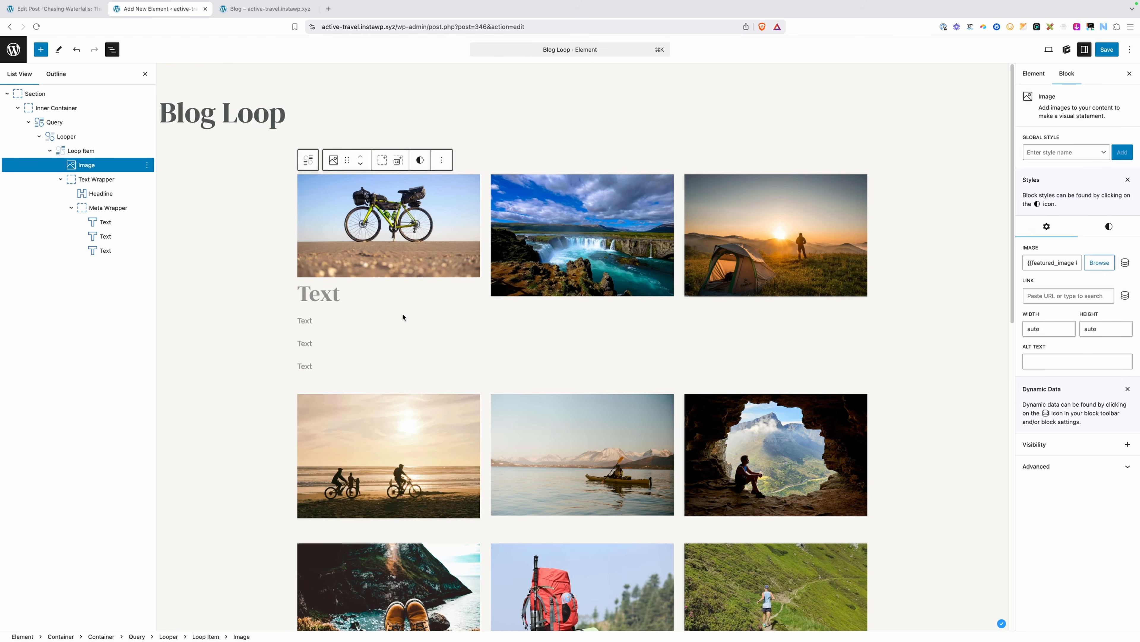
Insert the Post Title dynamic tag of the current post into the Headline block in the Text Wrapper
{"action": "left_click", "coordinate": [322, 292]}
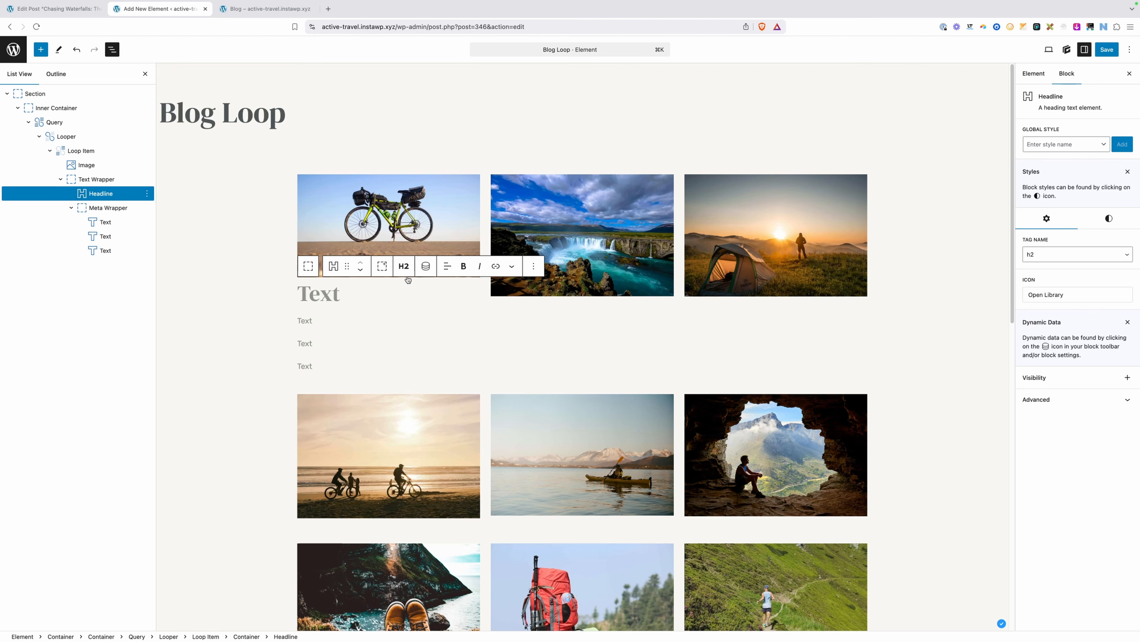
{"action": "left_click", "coordinate": [426, 266]}
{"action": "left_click", "coordinate": [504, 237]}
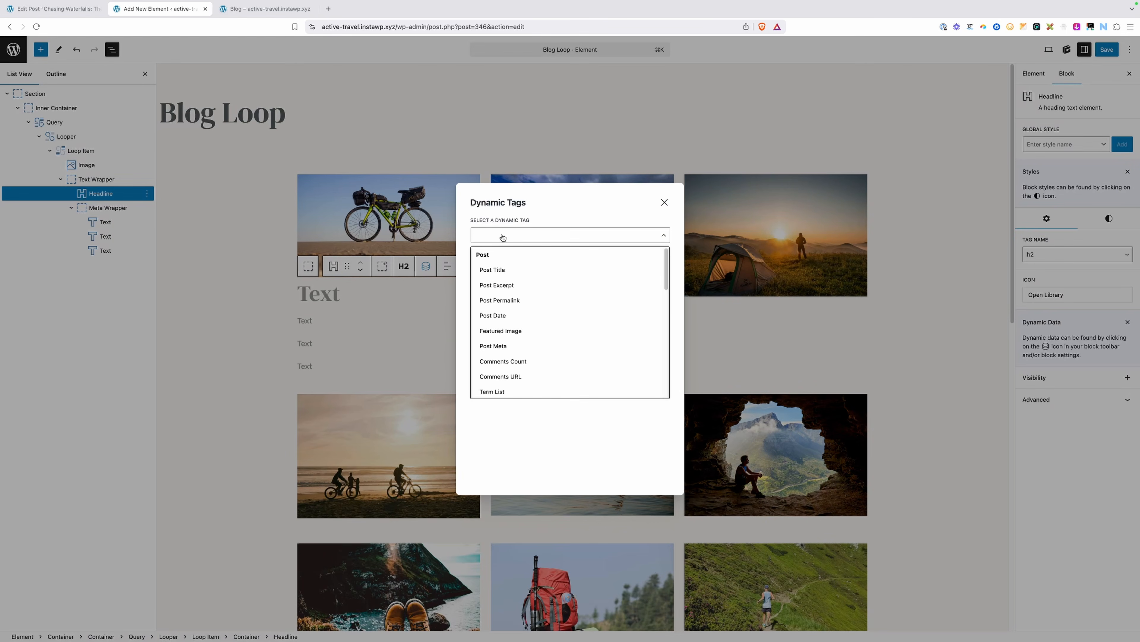
{"action": "left_click", "coordinate": [506, 270]}
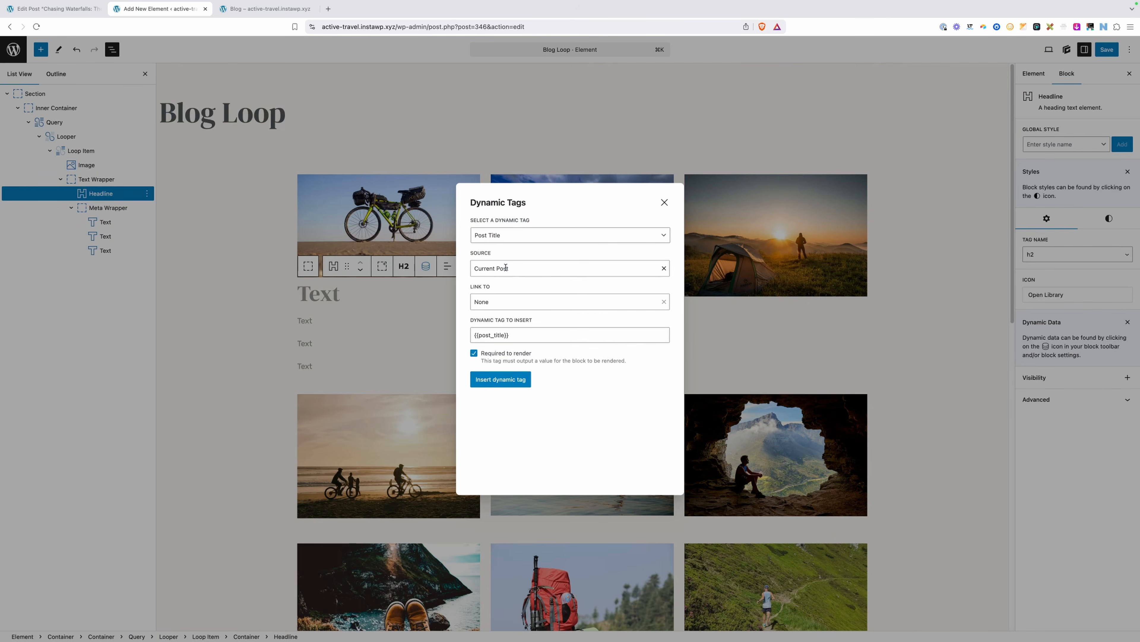
{"action": "left_click", "coordinate": [506, 381]}
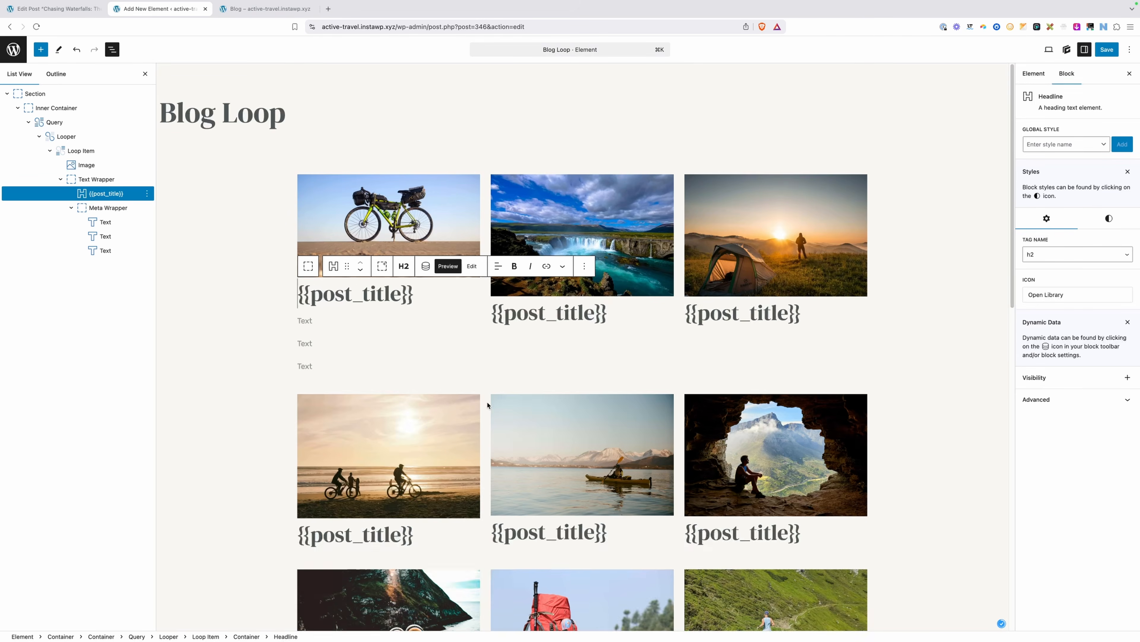
{"action": "scroll", "coordinate": [502, 364], "scroll_direction": "down", "scroll_amount": 10}
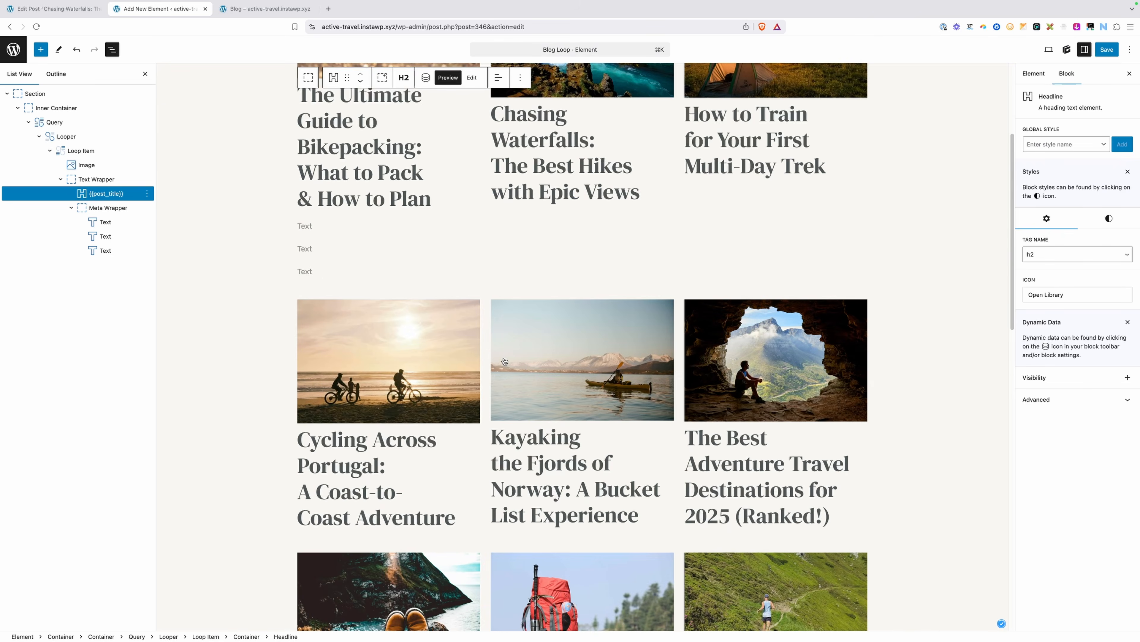
{"action": "scroll", "coordinate": [507, 360], "scroll_direction": "down", "scroll_amount": 8}
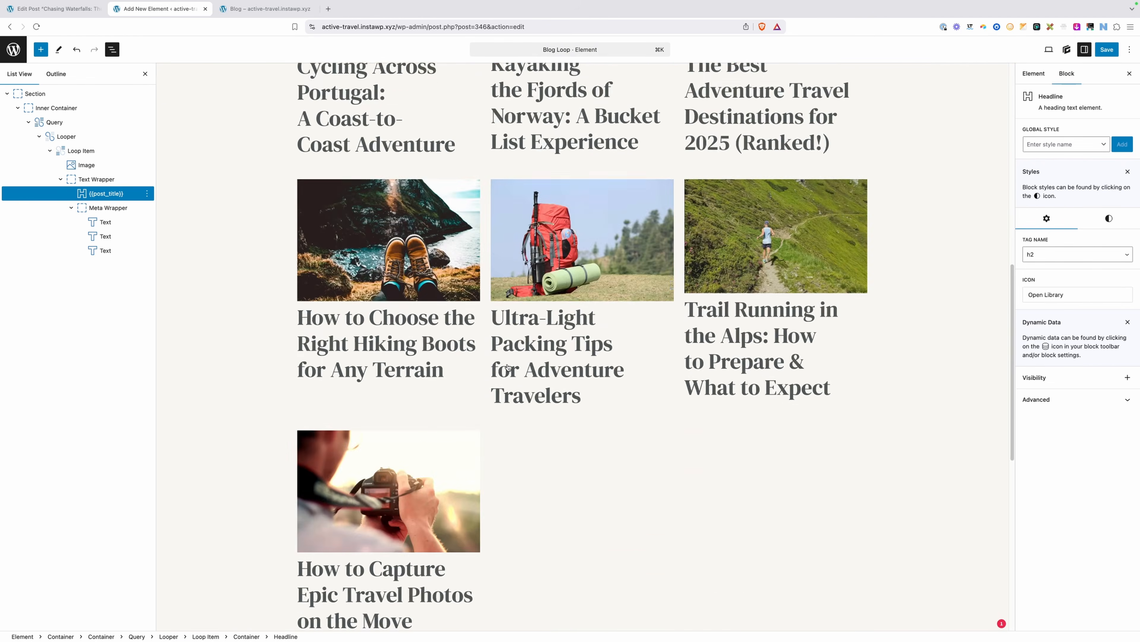
{"action": "scroll", "coordinate": [507, 364], "scroll_direction": "up", "scroll_amount": 17}
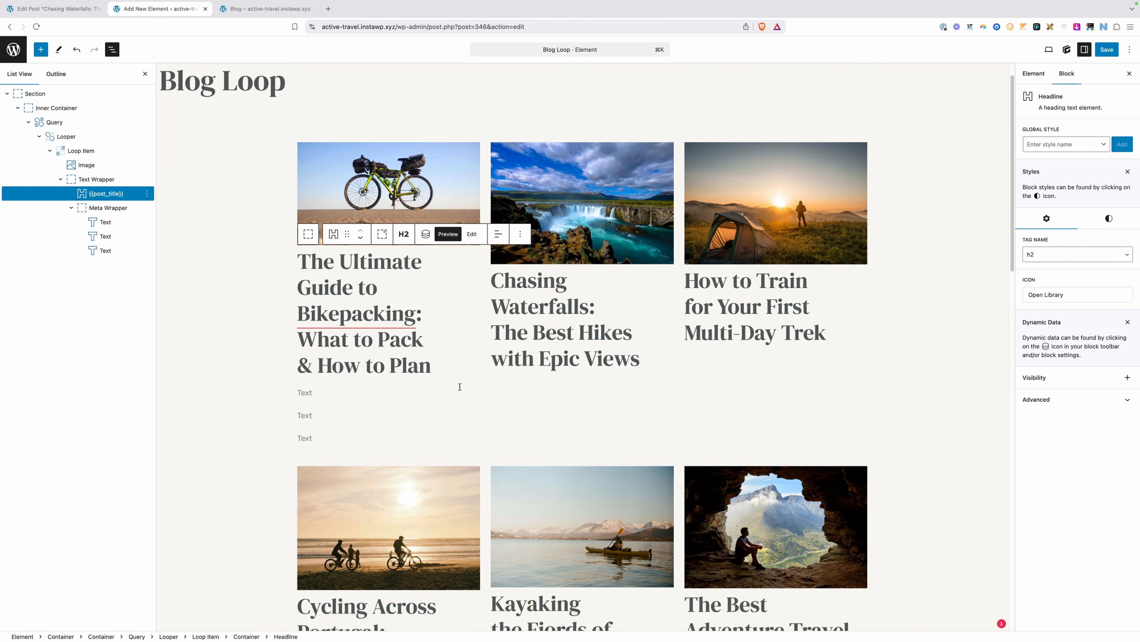
Insert the Author Meta dynamic tag with the meta key display_name into the first Text block of the Meta Wrapper
{"action": "left_click", "coordinate": [305, 392]}
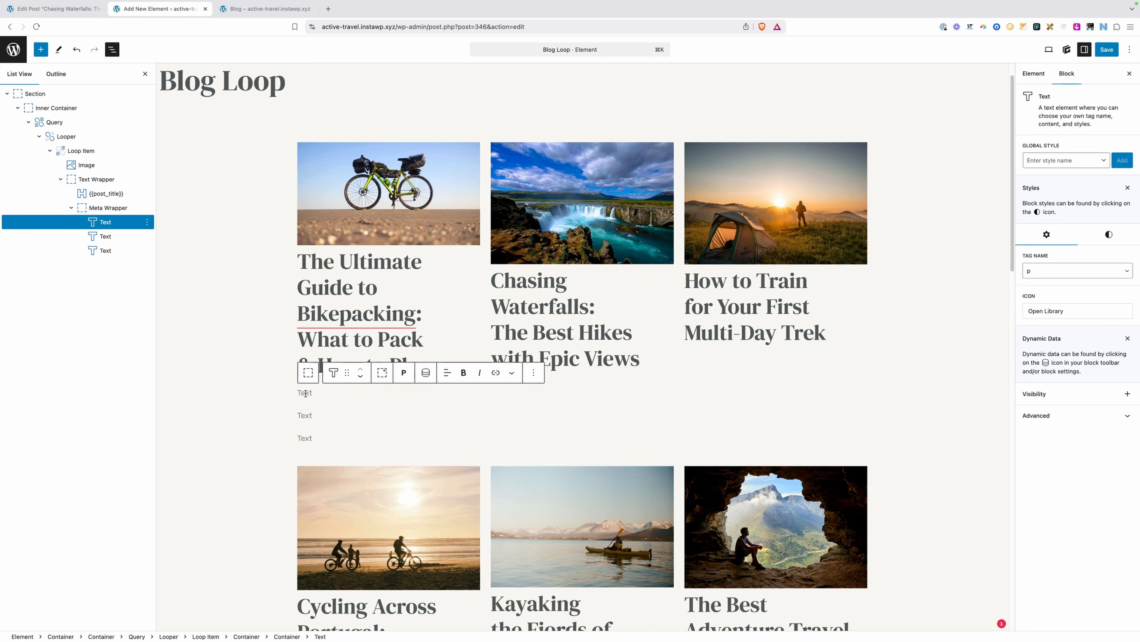
{"action": "left_click", "coordinate": [426, 372]}
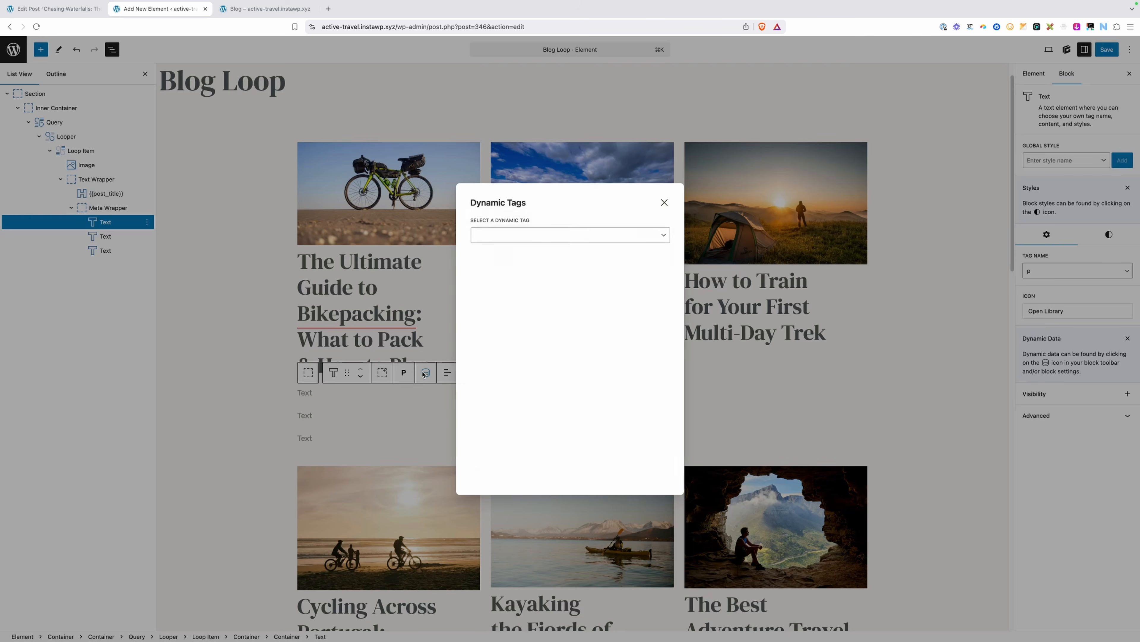
{"action": "left_click", "coordinate": [527, 242]}
{"action": "scroll", "coordinate": [530, 287], "scroll_direction": "down", "scroll_amount": 1}
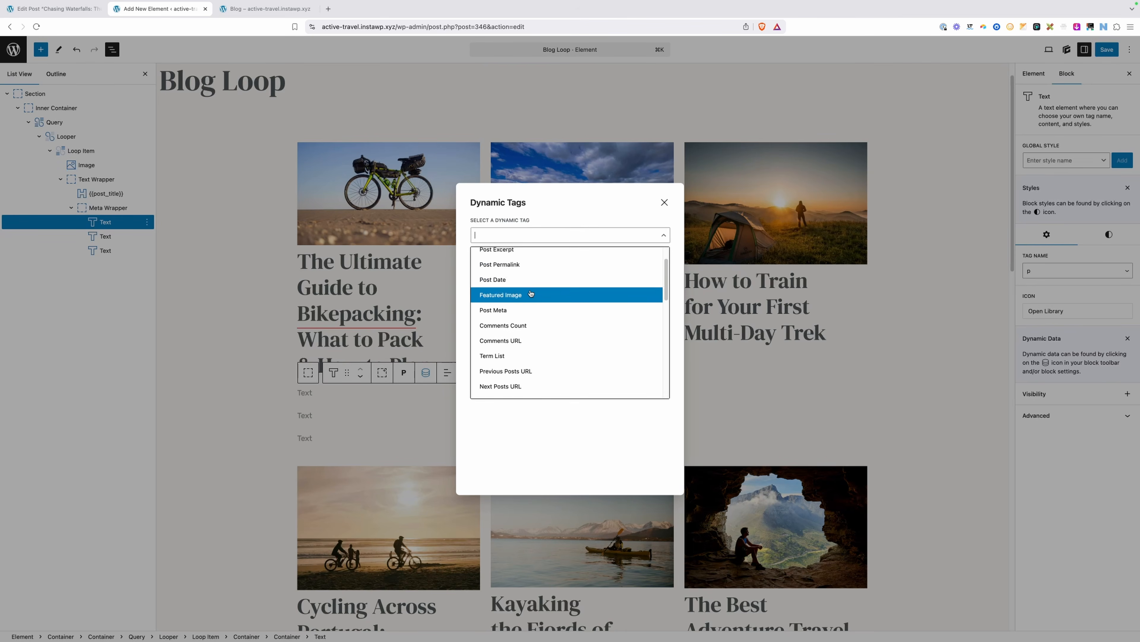
{"action": "scroll", "coordinate": [531, 294], "scroll_direction": "down", "scroll_amount": 3}
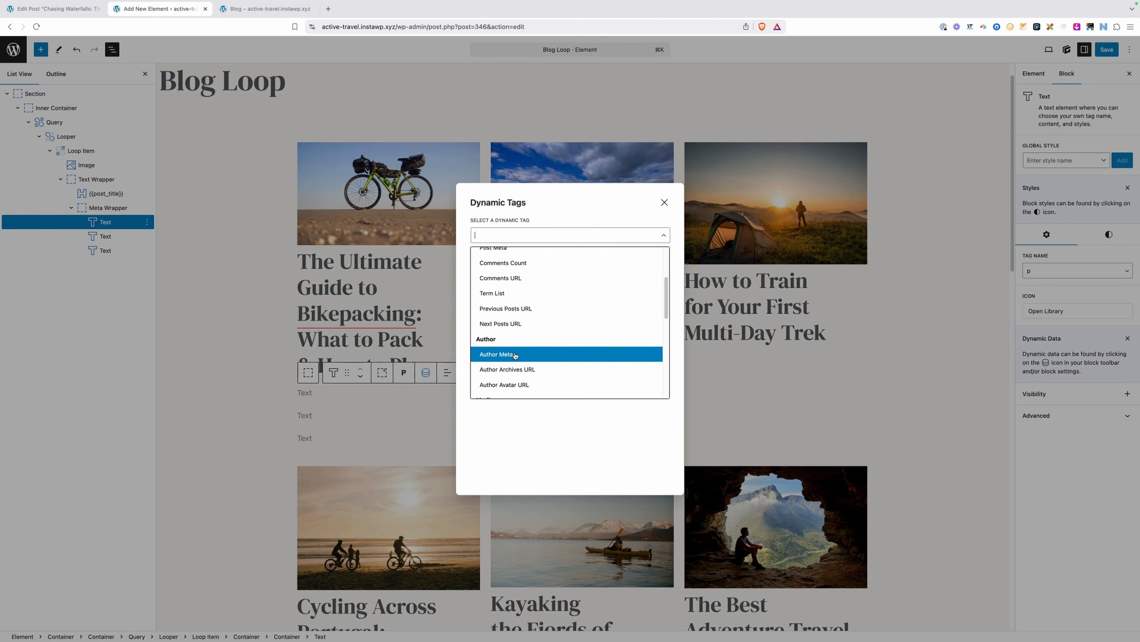
{"action": "left_click", "coordinate": [516, 354]}
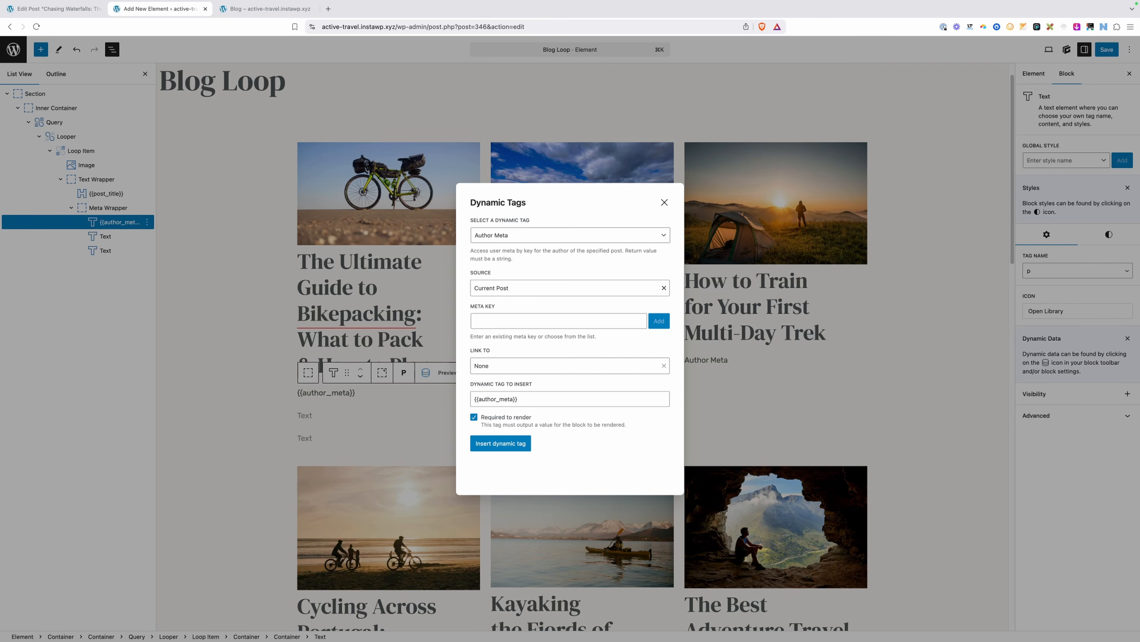
{"action": "type", "text": "display_name"}
{"action": "left_click", "coordinate": [667, 324]}
{"action": "left_click_drag", "start_coordinate": [479, 404], "coordinate": [569, 400]}
{"action": "left_click", "coordinate": [571, 400]}
{"action": "left_click", "coordinate": [501, 444]}
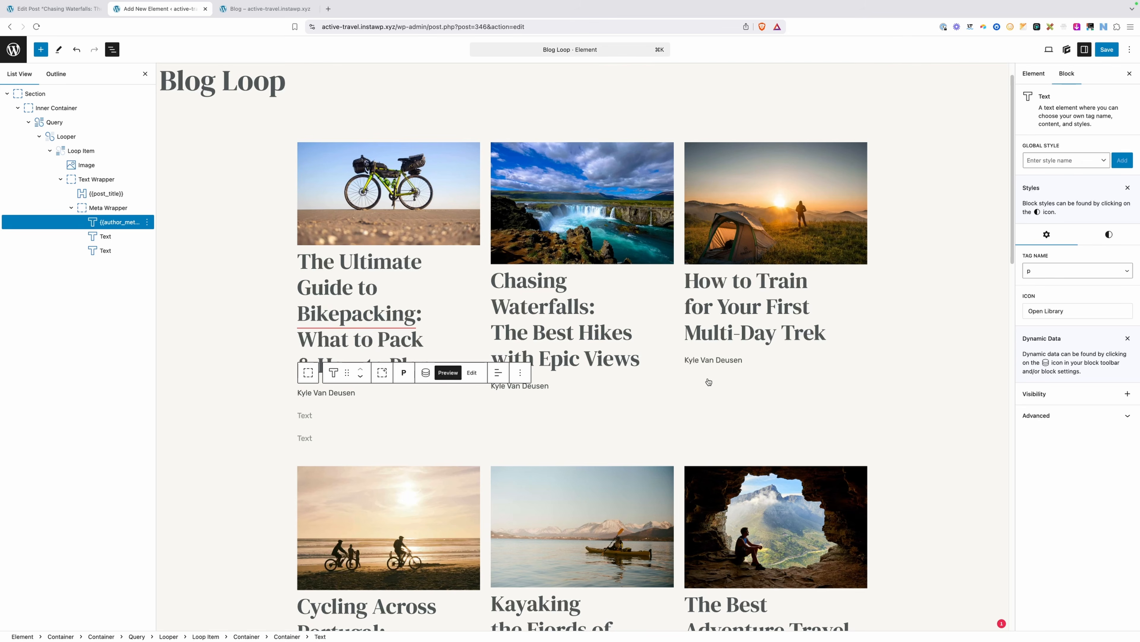
{"action": "scroll", "coordinate": [709, 381], "scroll_direction": "down", "scroll_amount": 3}
{"action": "scroll", "coordinate": [709, 381], "scroll_direction": "down", "scroll_amount": 2}
{"action": "scroll", "coordinate": [699, 381], "scroll_direction": "up", "scroll_amount": 4}
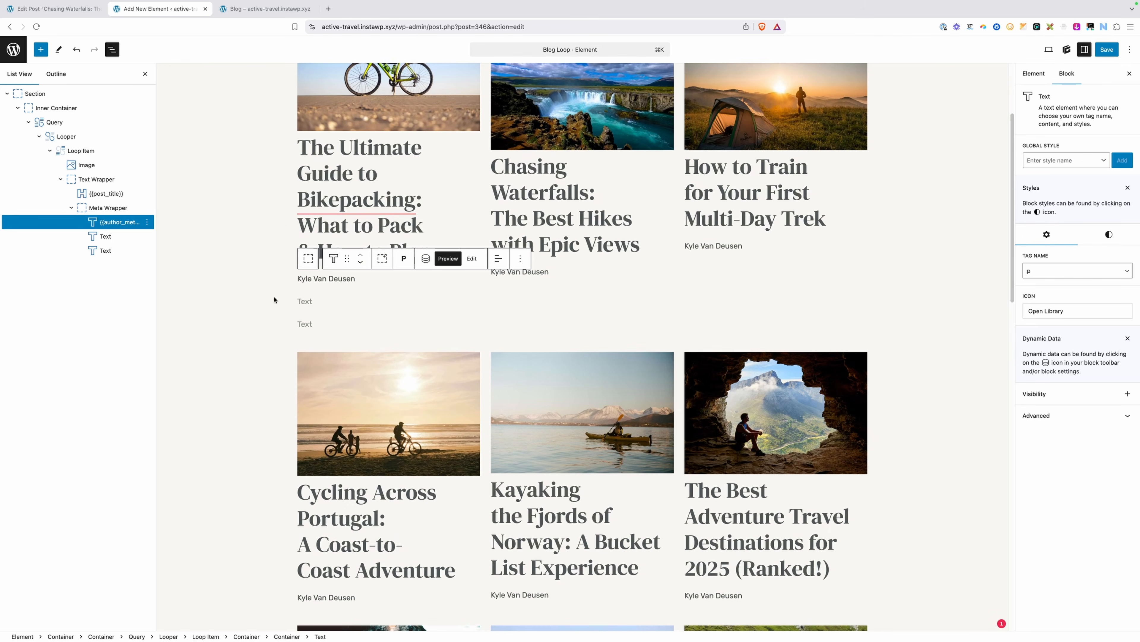
Change the Meta Wrapper's second Text block to a div and enter "/" as its content
{"action": "left_click", "coordinate": [303, 300]}
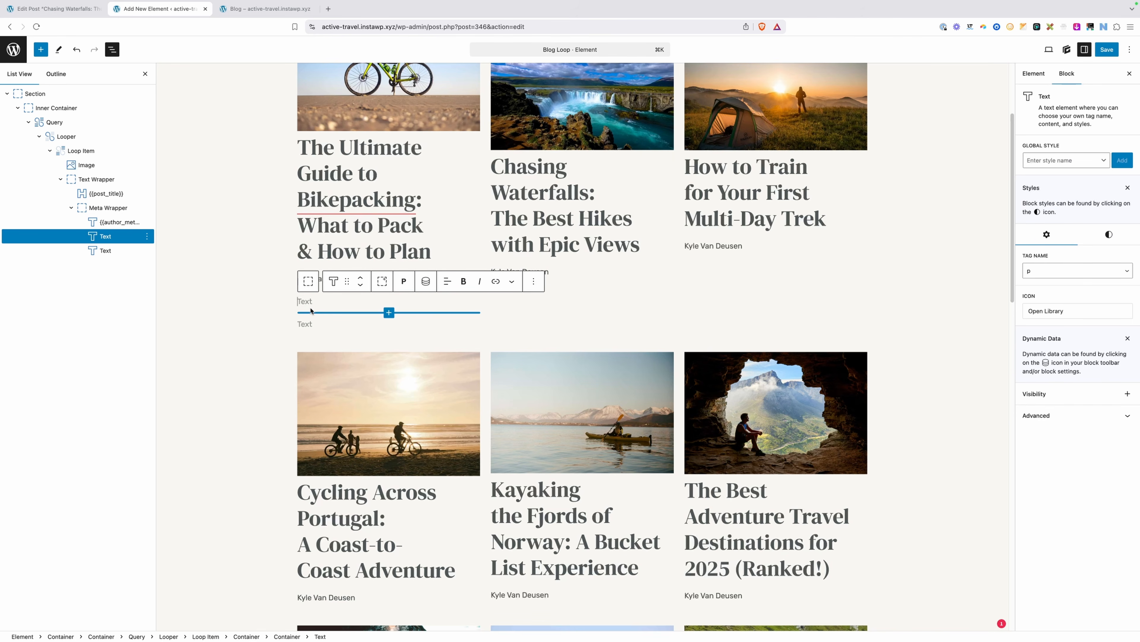
{"action": "left_click", "coordinate": [404, 281]}
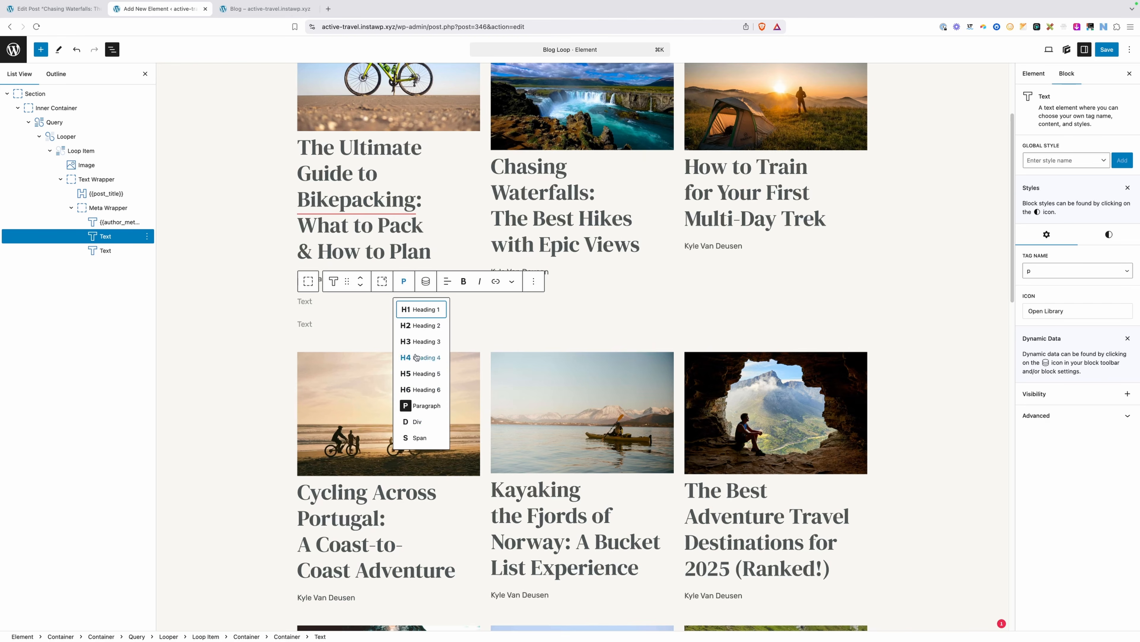
{"action": "left_click", "coordinate": [415, 423]}
{"action": "left_click", "coordinate": [308, 305]}
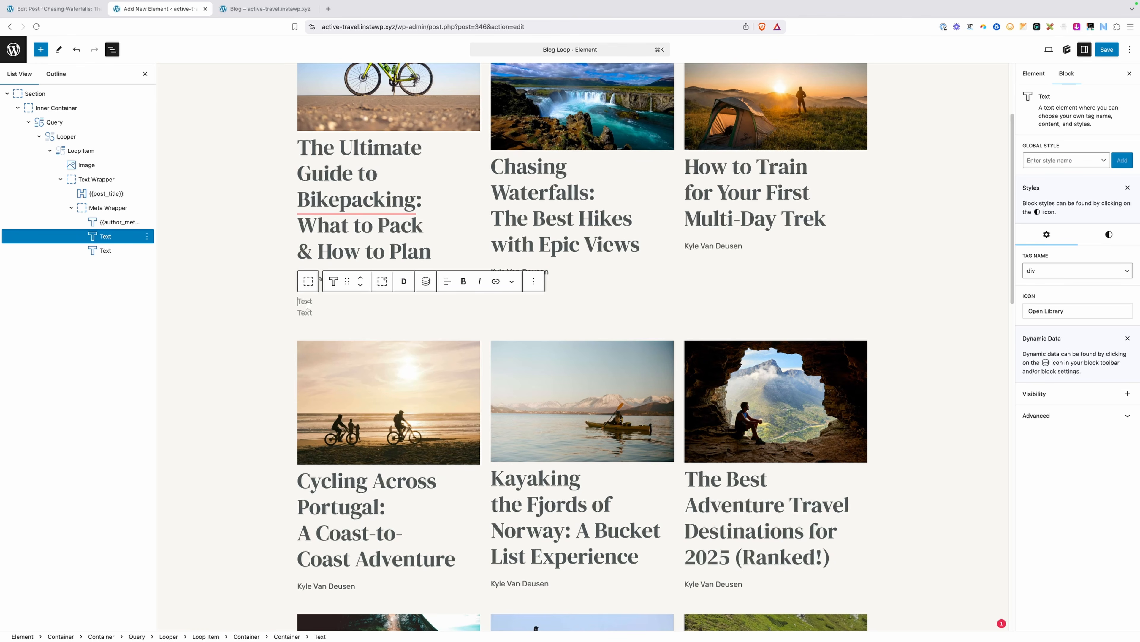
{"action": "type", "text": "/"}
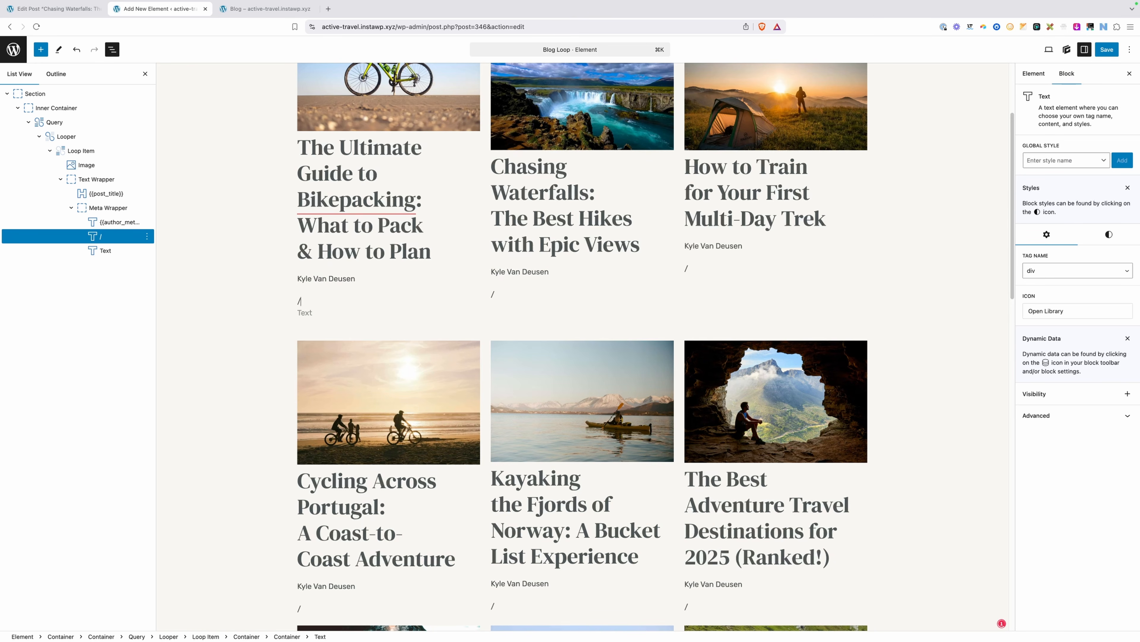
Insert a Term List dynamic tag for the Categories taxonomy, with a comma separator, into the third Text block of the Meta Wrapper
{"action": "left_click", "coordinate": [308, 312]}
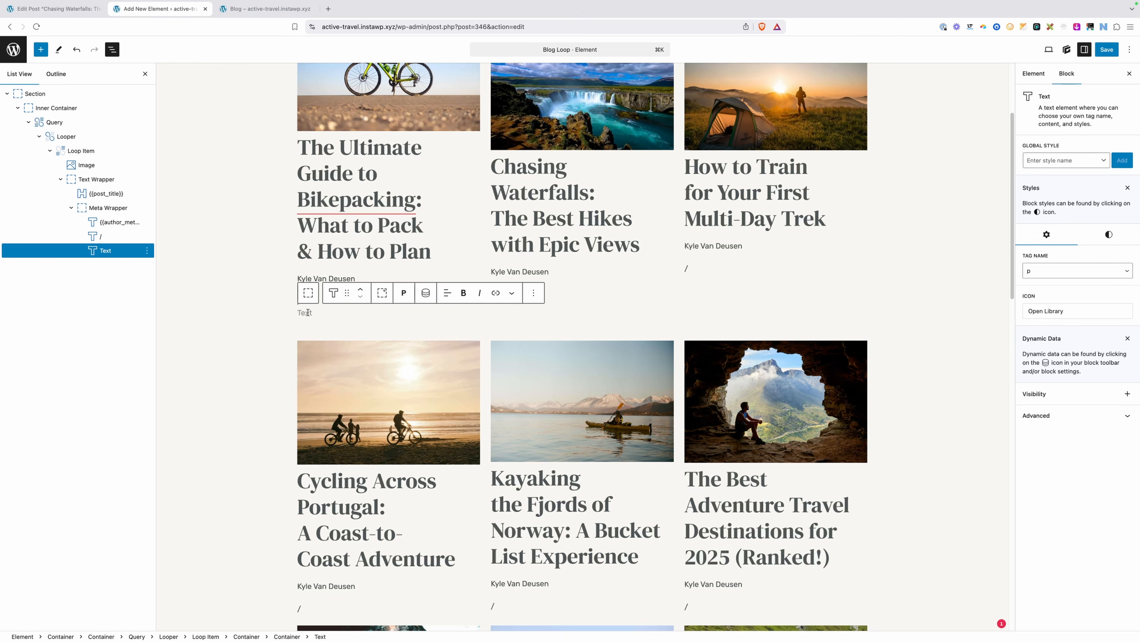
{"action": "left_click", "coordinate": [426, 292]}
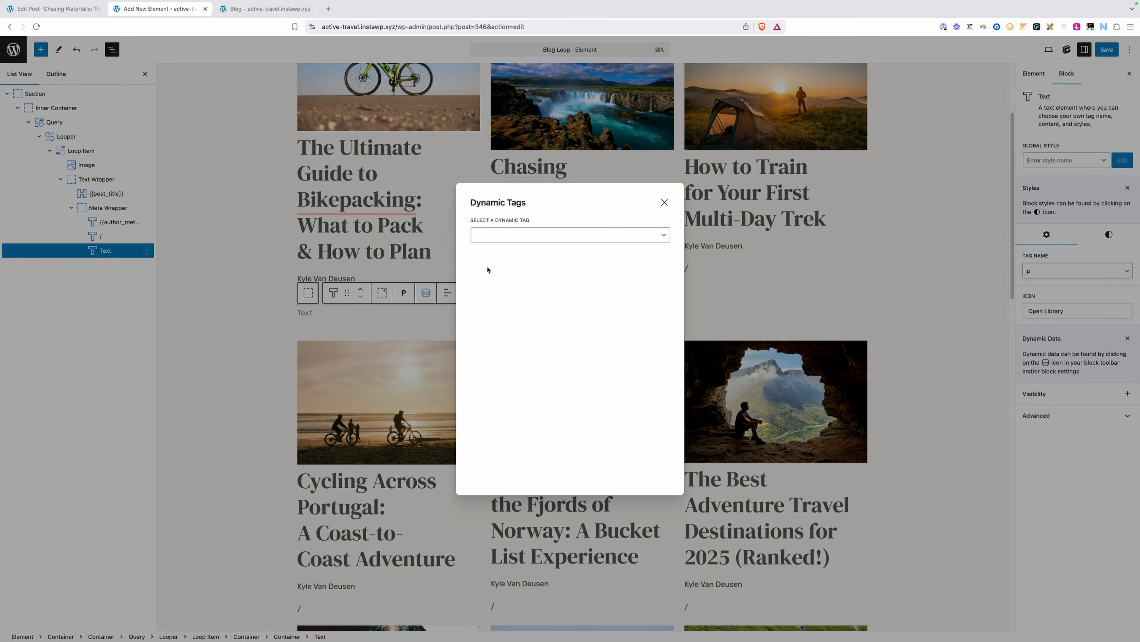
{"action": "left_click", "coordinate": [516, 234]}
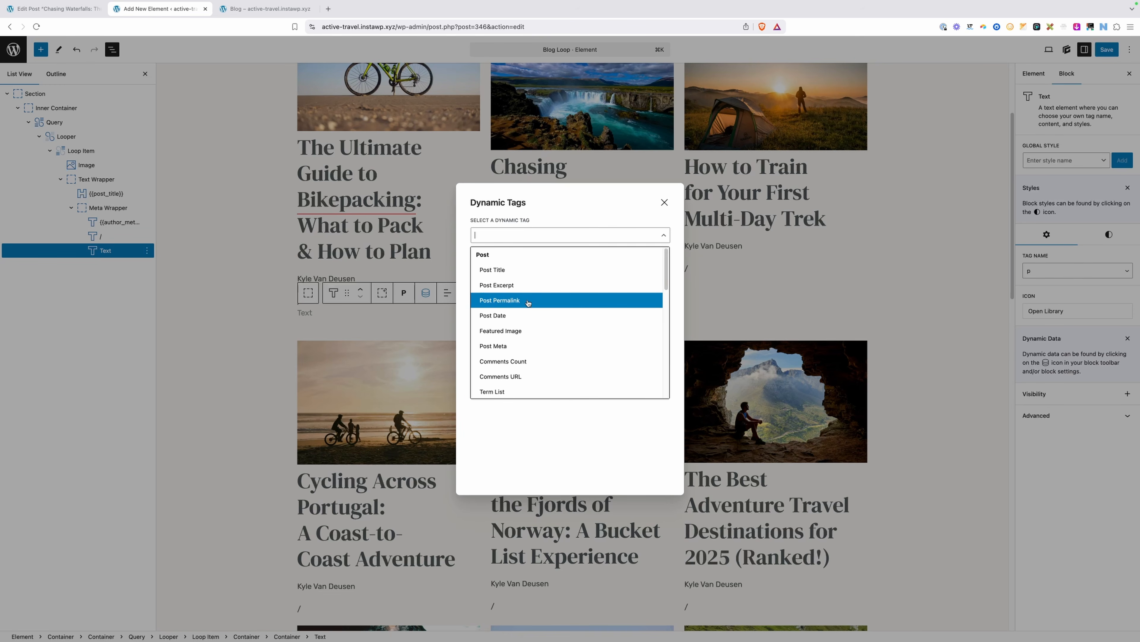
{"action": "scroll", "coordinate": [530, 299], "scroll_direction": "down", "scroll_amount": 2}
{"action": "left_click", "coordinate": [500, 367]}
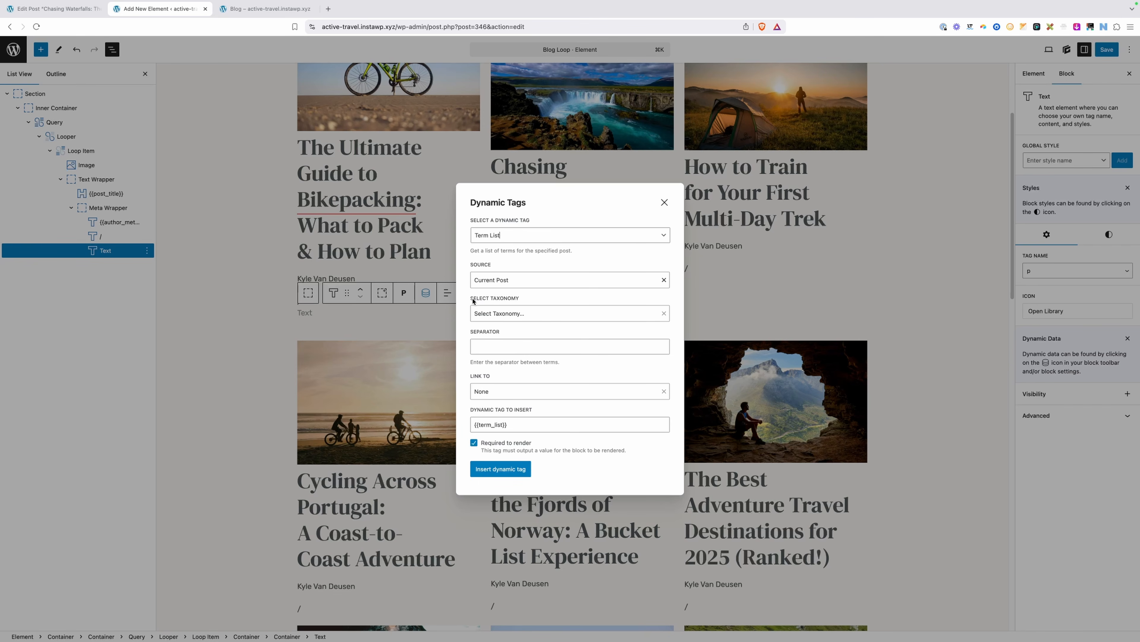
{"action": "left_click", "coordinate": [498, 313]}
{"action": "left_click", "coordinate": [504, 342]}
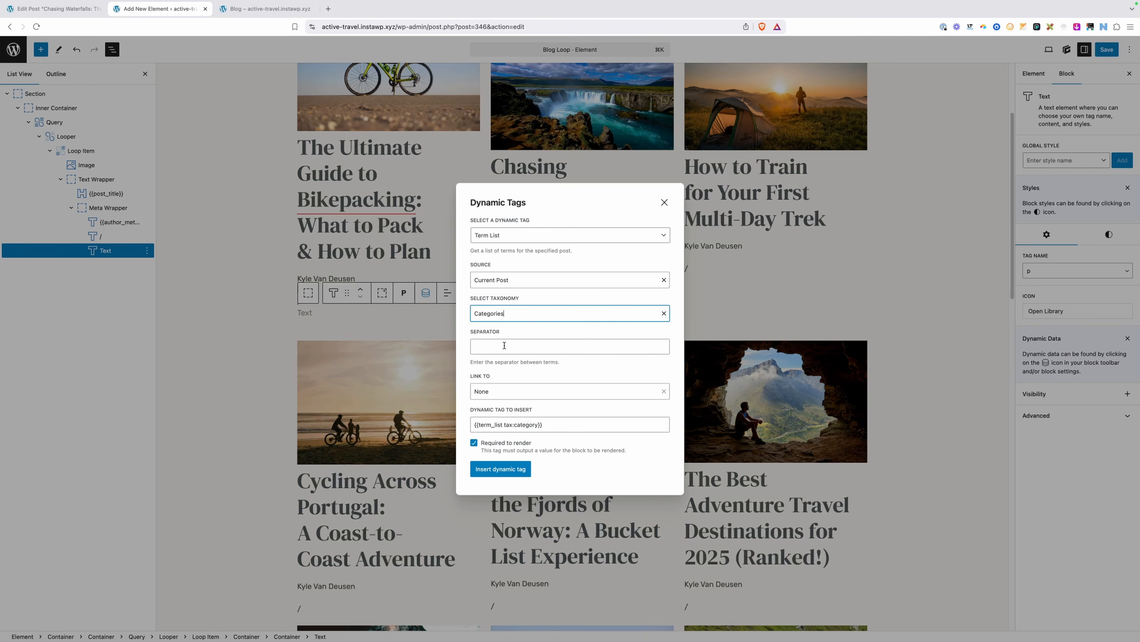
{"action": "left_click", "coordinate": [504, 344]}
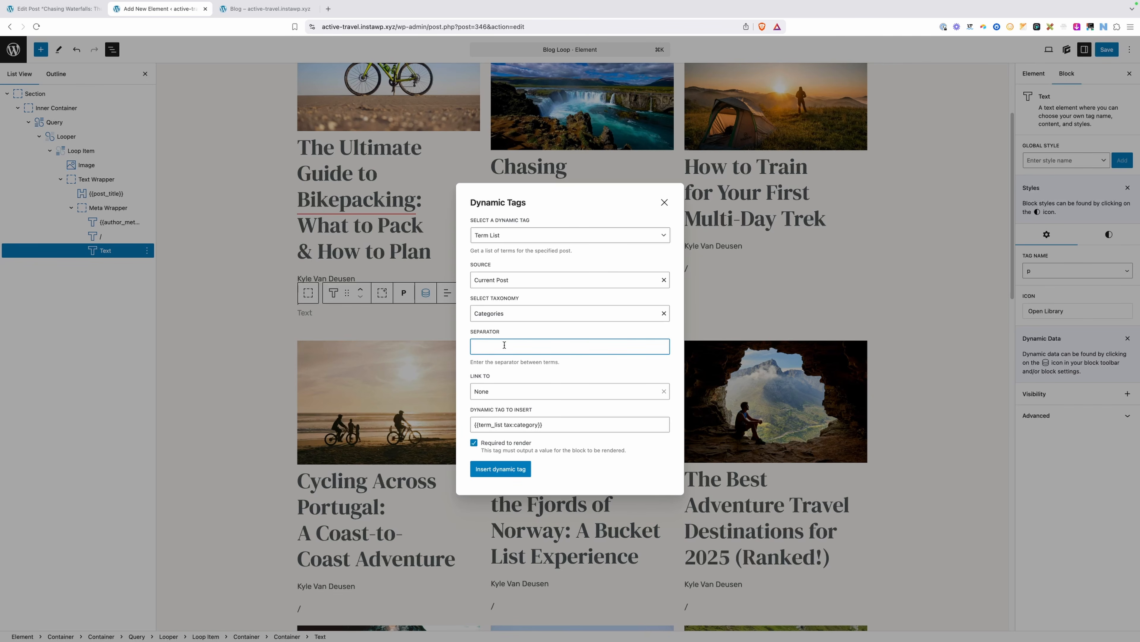
{"action": "type", "text": ","}
{"action": "left_click", "coordinate": [478, 469]}
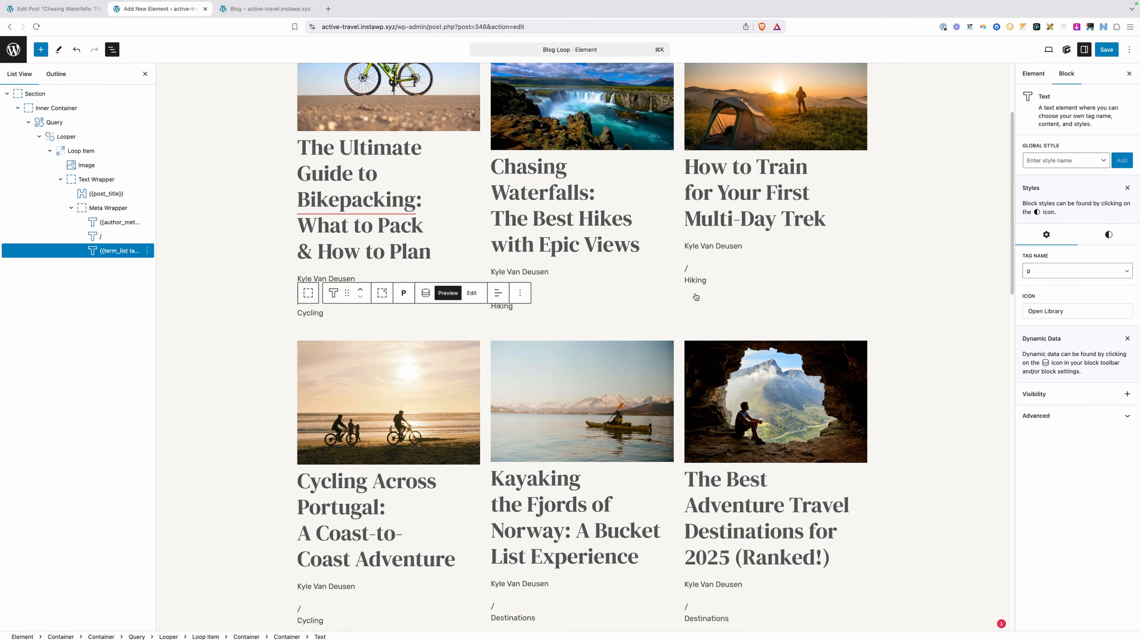
{"action": "scroll", "coordinate": [655, 328], "scroll_direction": "down", "scroll_amount": 5}
{"action": "scroll", "coordinate": [642, 340], "scroll_direction": "down", "scroll_amount": 6}
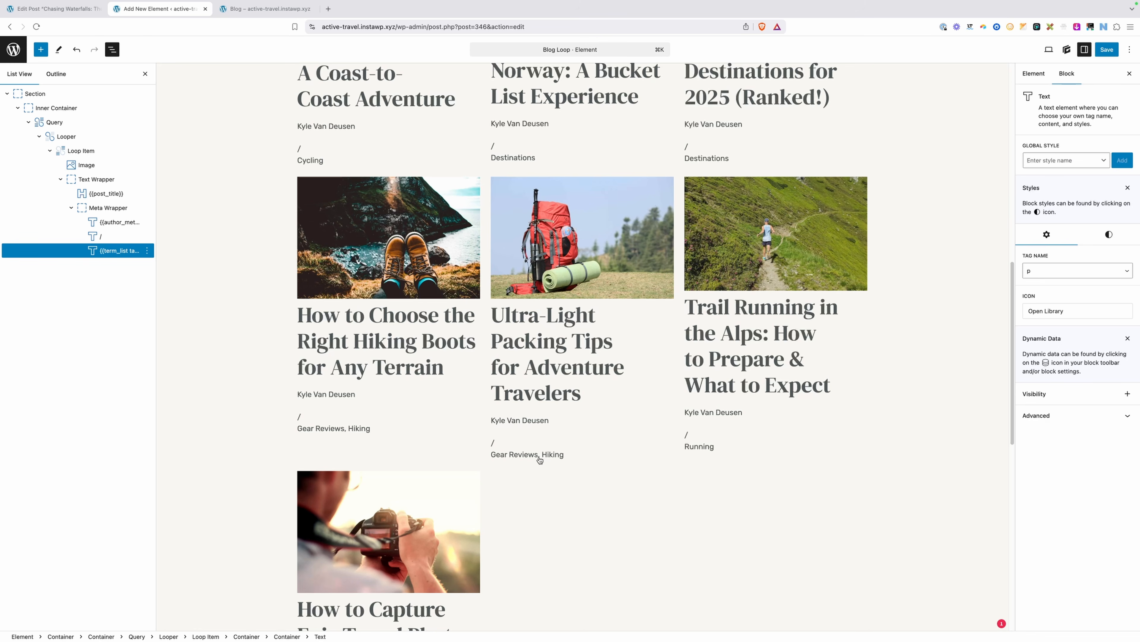
Create a new global style named blog-card on the Loop Item
{"action": "scroll", "coordinate": [651, 476], "scroll_direction": "up", "scroll_amount": 10}
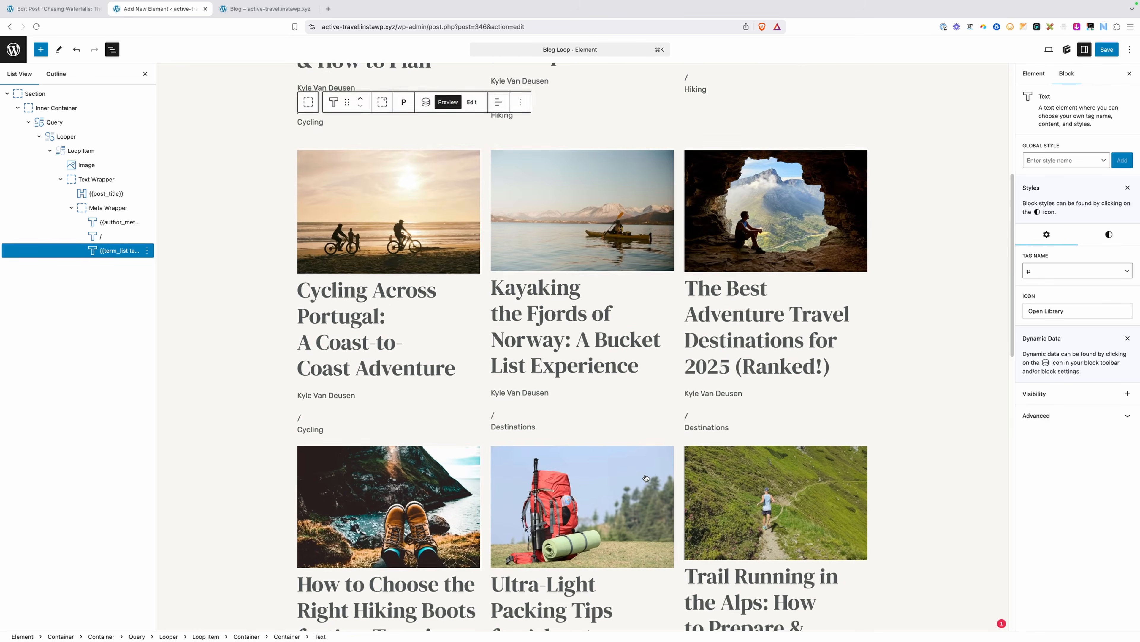
{"action": "scroll", "coordinate": [645, 470], "scroll_direction": "up", "scroll_amount": 2}
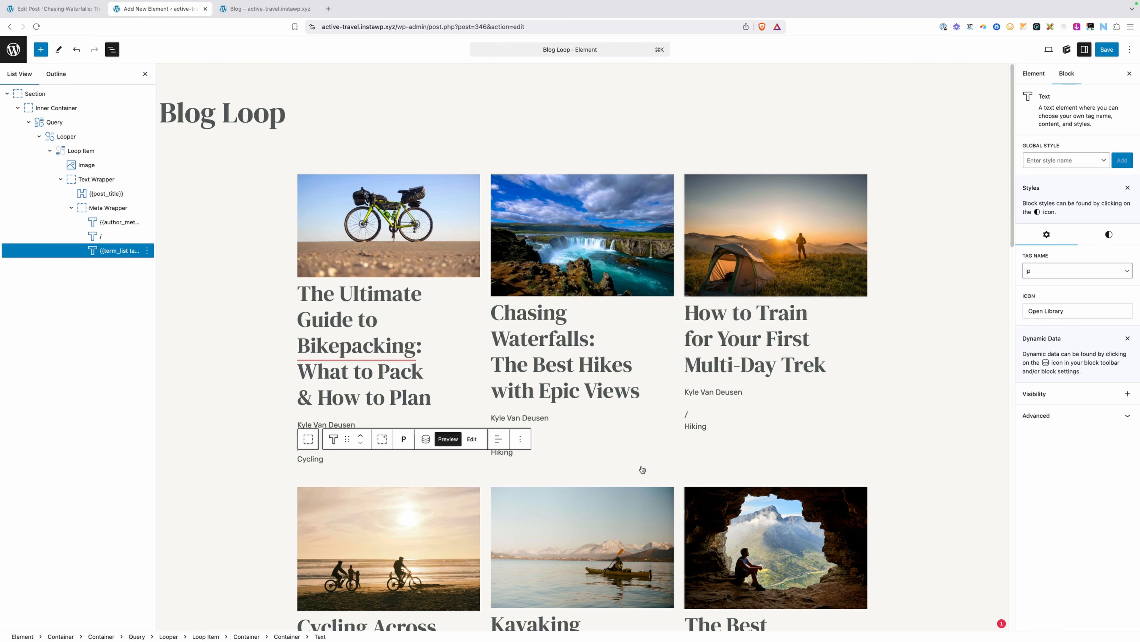
{"action": "left_click", "coordinate": [70, 151]}
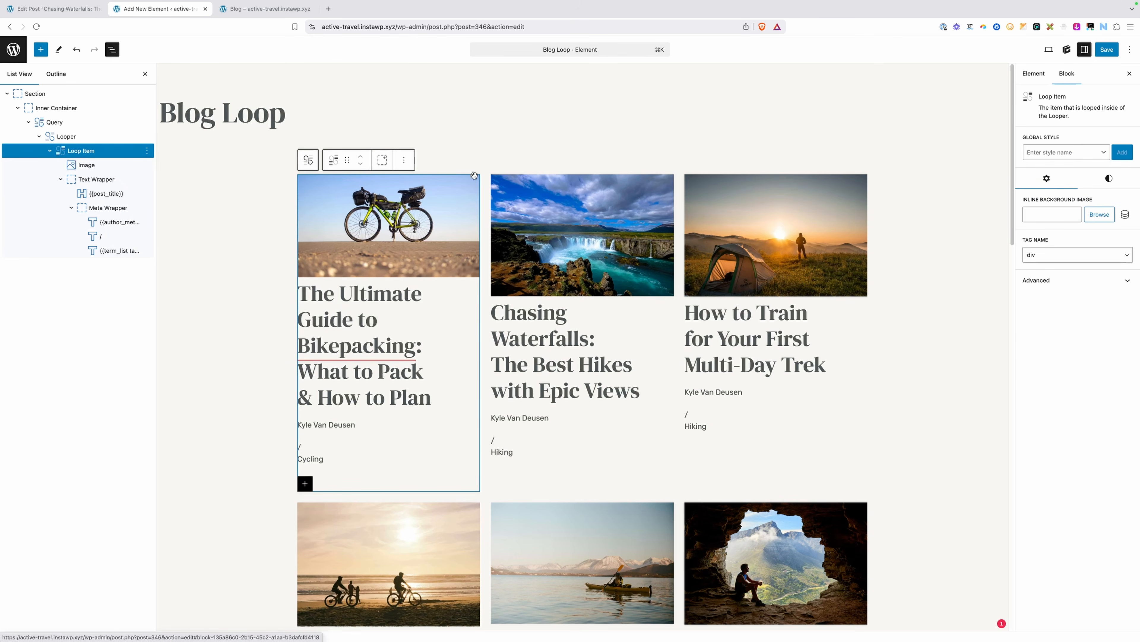
{"action": "left_click", "coordinate": [1038, 153]}
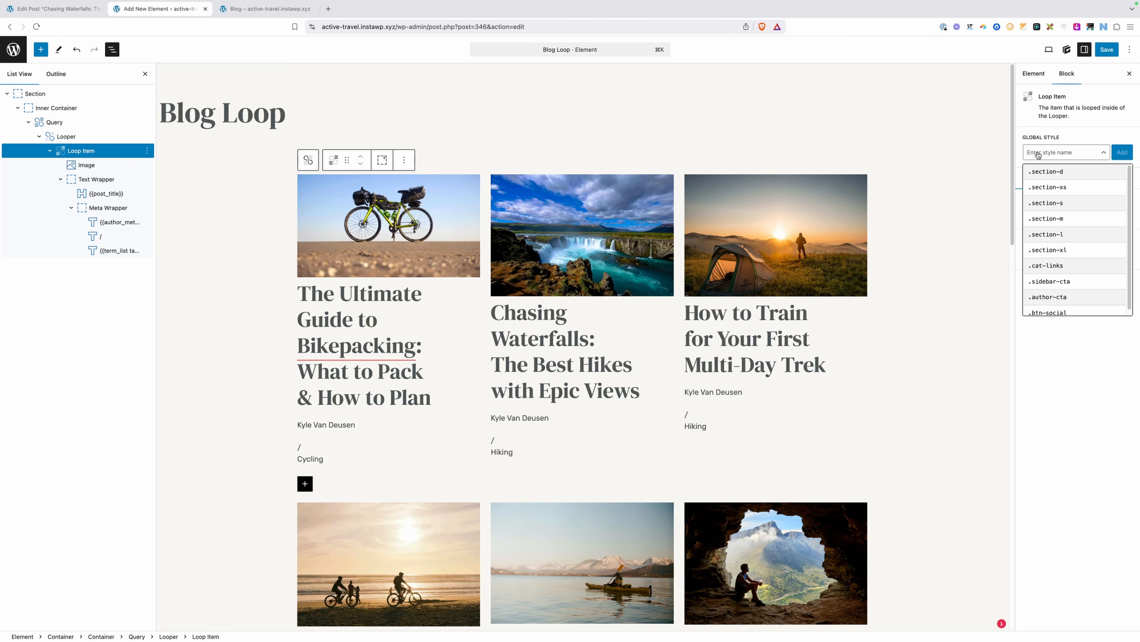
{"action": "type", "text": "blog-card"}
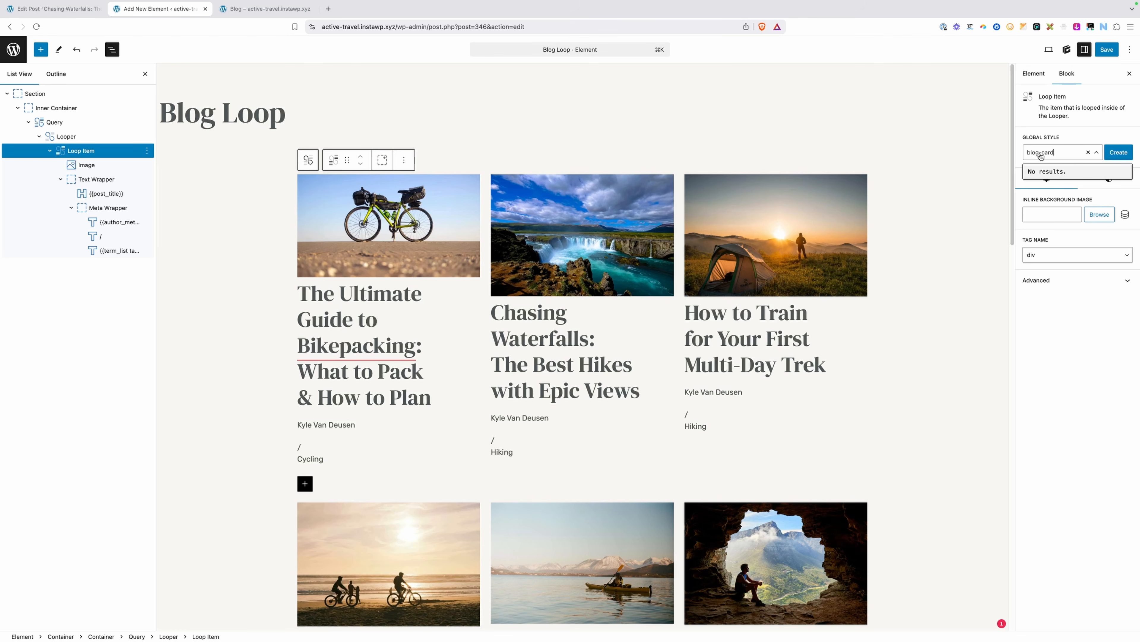
{"action": "left_click", "coordinate": [1117, 153]}
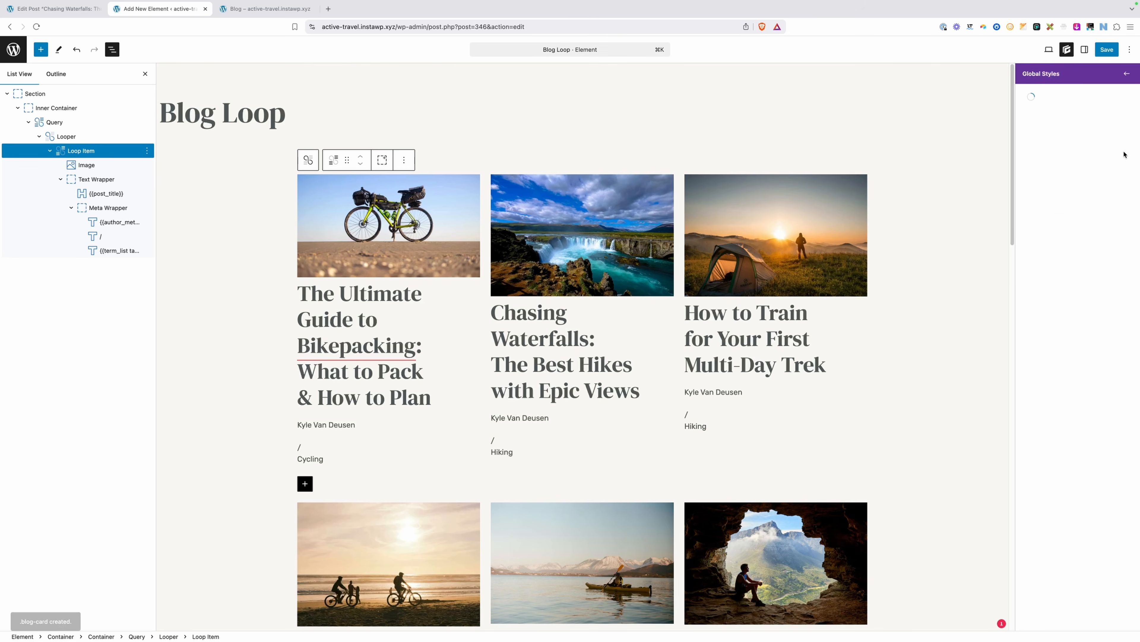
Set the background color of the blog-card style to the white palette color, var(--white)
{"action": "left_click", "coordinate": [1053, 205]}
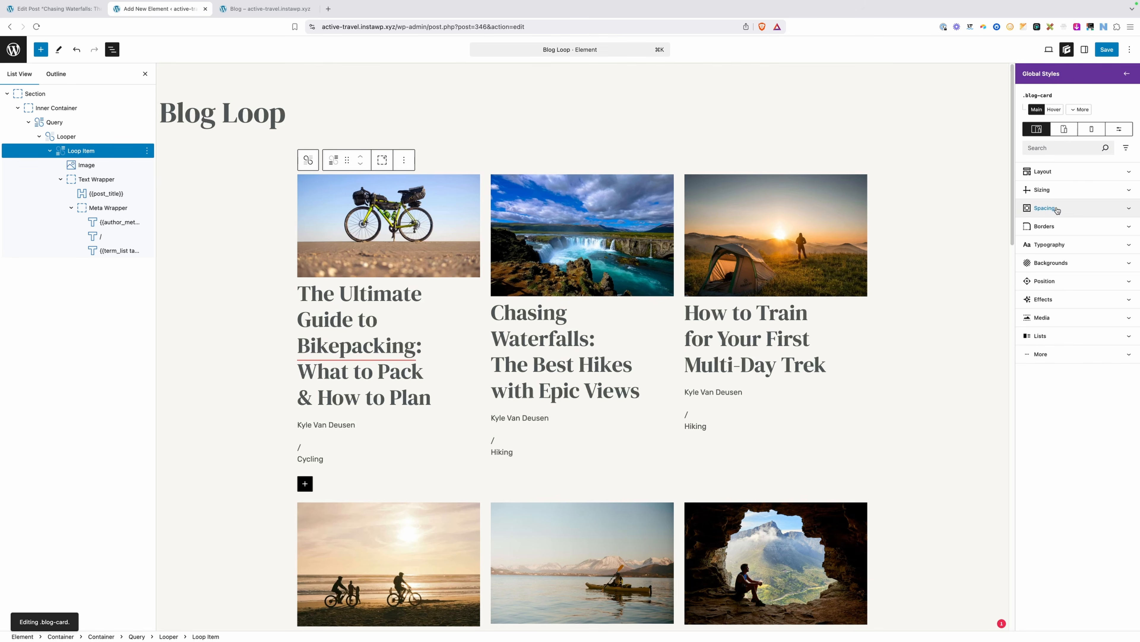
{"action": "left_click", "coordinate": [1058, 263]}
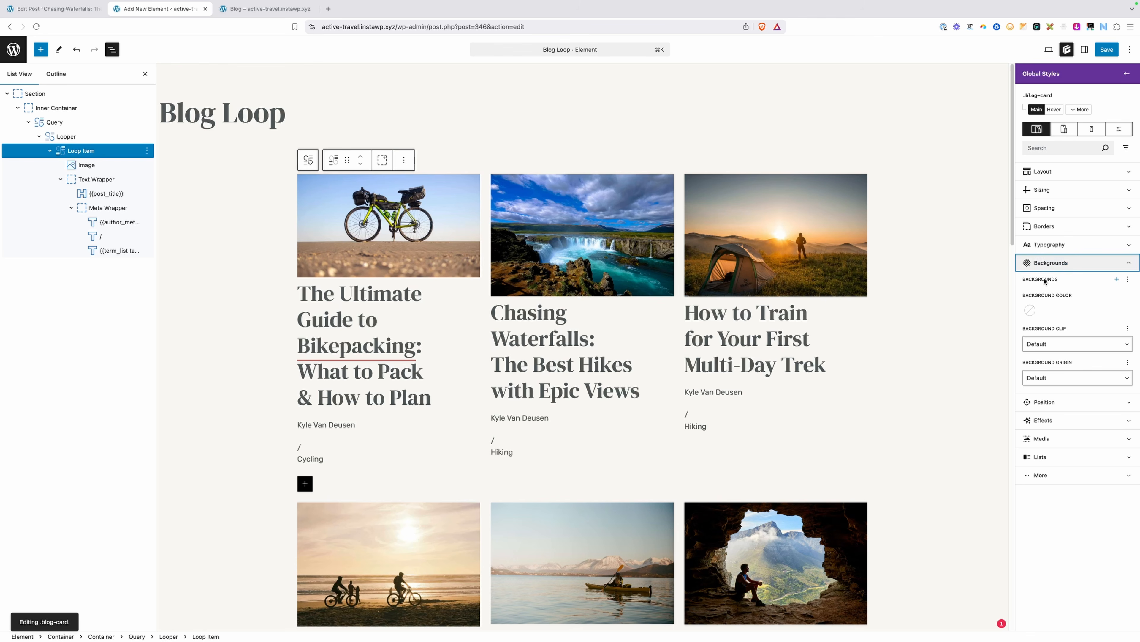
{"action": "left_click", "coordinate": [1035, 309]}
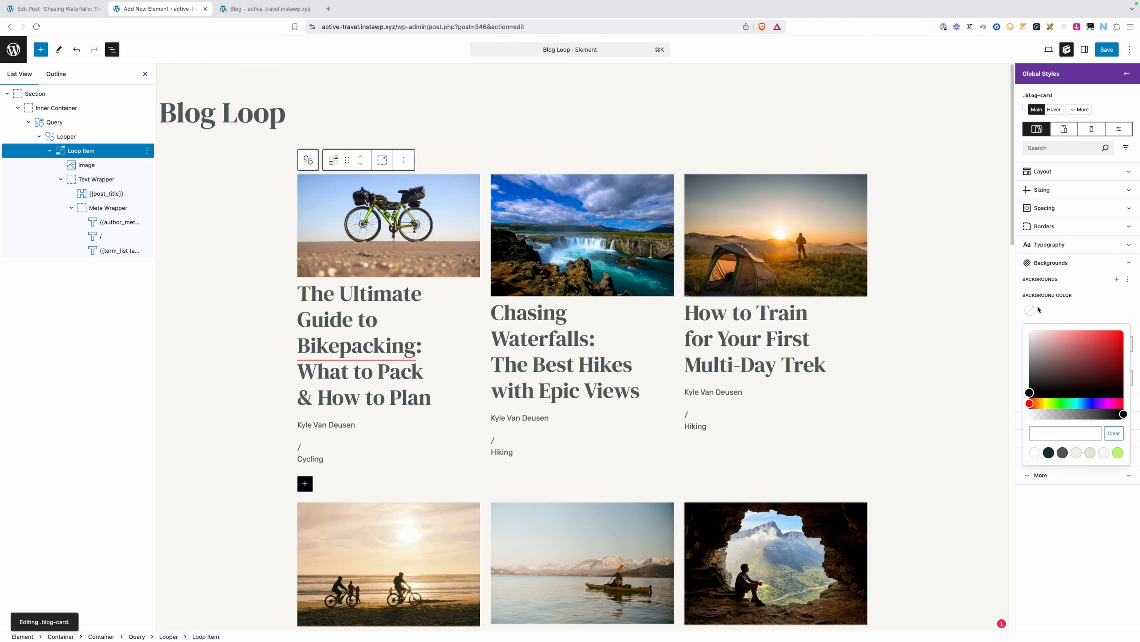
{"action": "left_click", "coordinate": [1035, 453]}
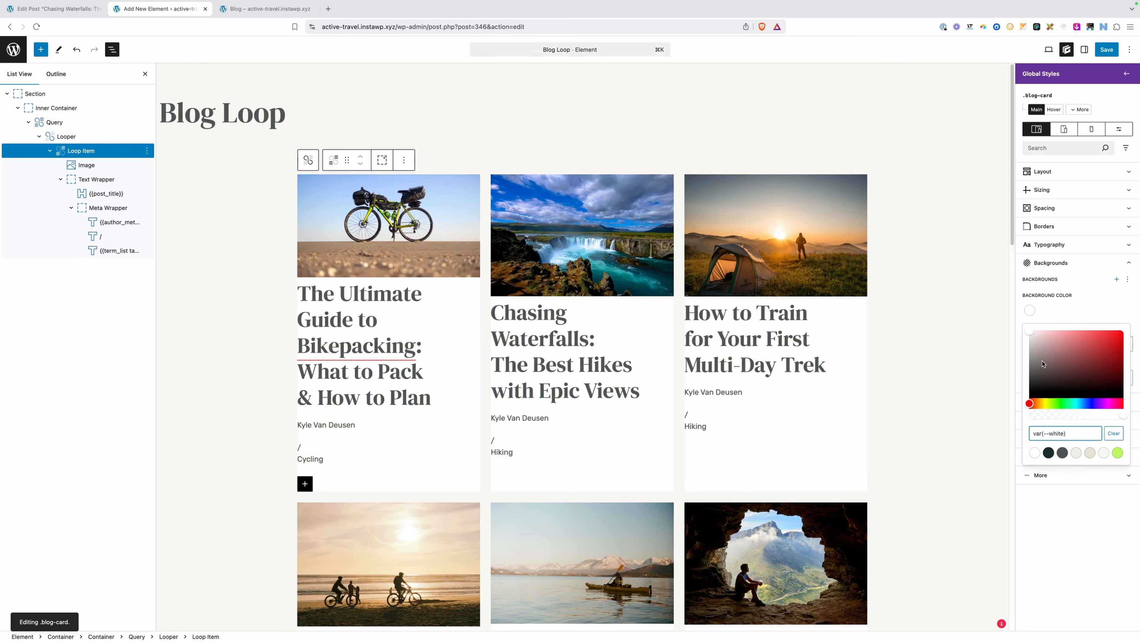
{"action": "left_click", "coordinate": [1062, 313]}
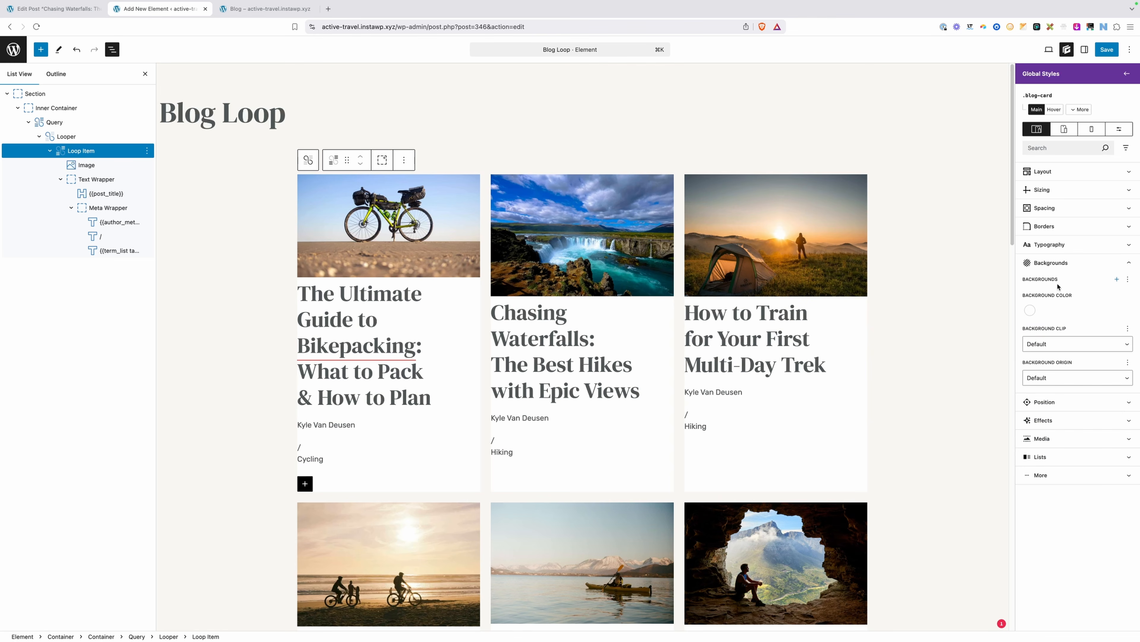
Link the border radius corners of the blog-card style and set all sides to 12 px
{"action": "left_click", "coordinate": [1049, 227]}
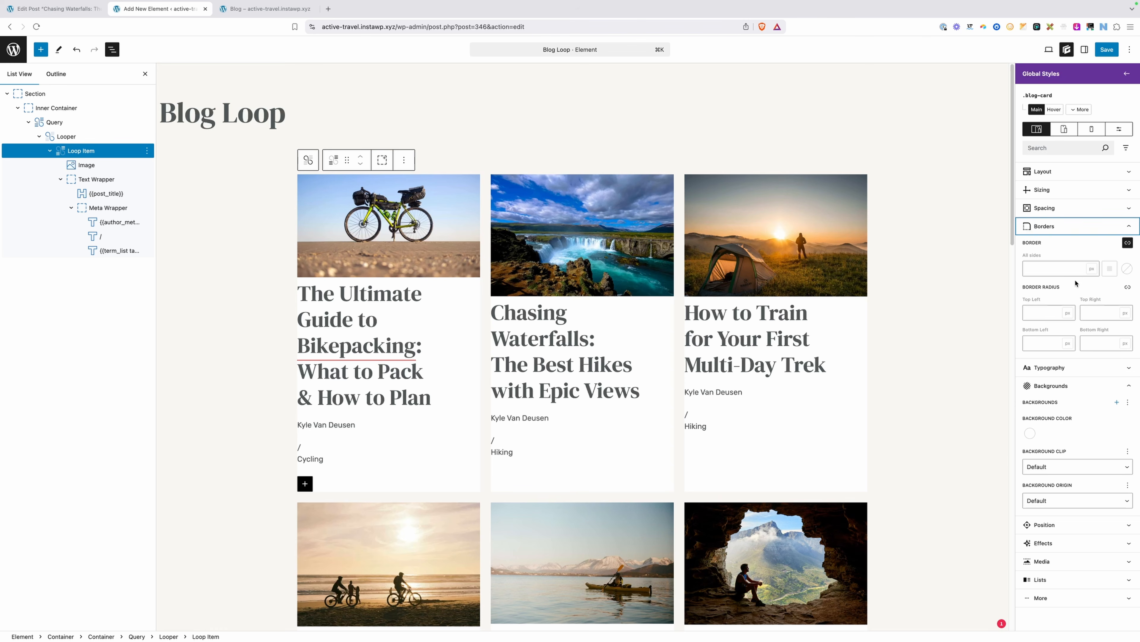
{"action": "left_click", "coordinate": [1127, 287]}
{"action": "left_click", "coordinate": [1073, 303]}
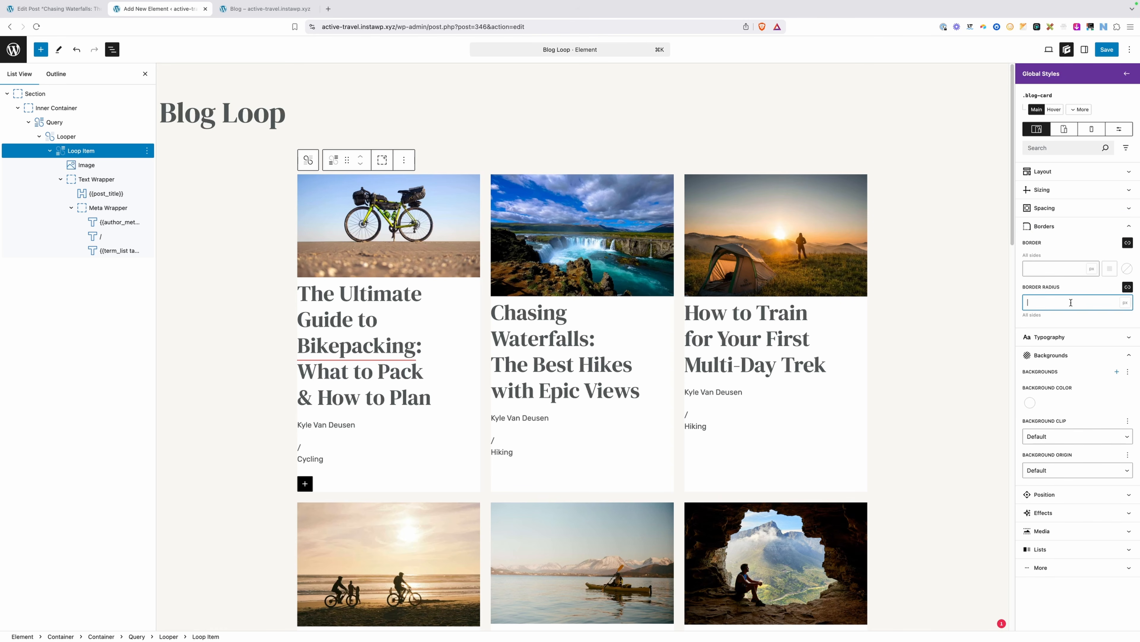
{"action": "type", "text": "12"}
Set both Overflow-X and Overflow-Y of the blog-card style to clip
{"action": "left_click", "coordinate": [1046, 495]}
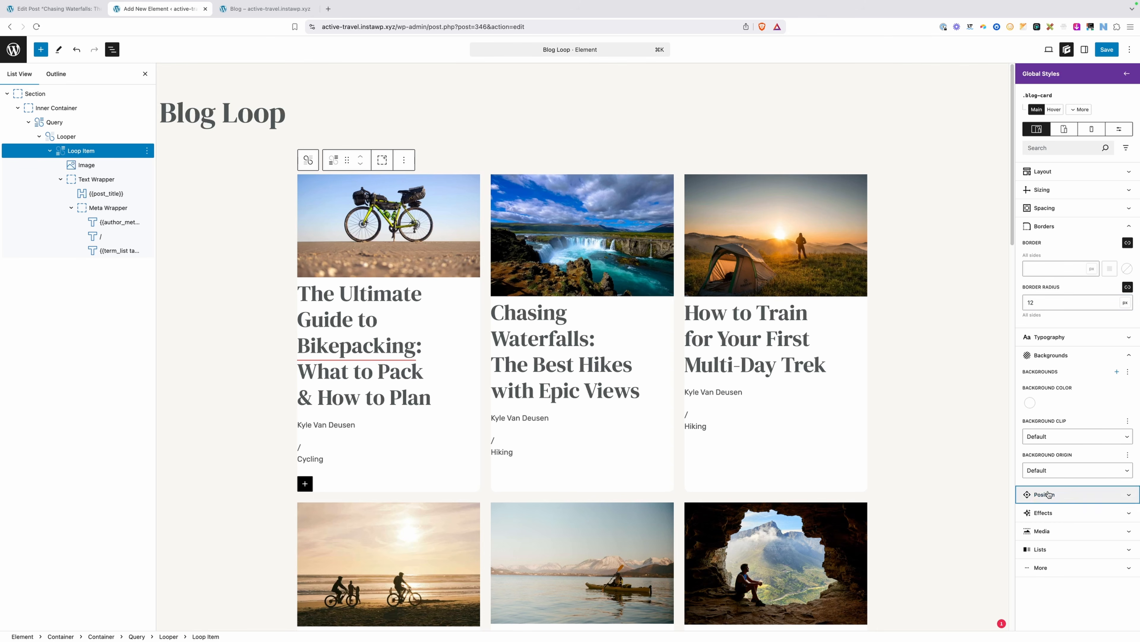
{"action": "scroll", "coordinate": [1052, 495], "scroll_direction": "down", "scroll_amount": 5}
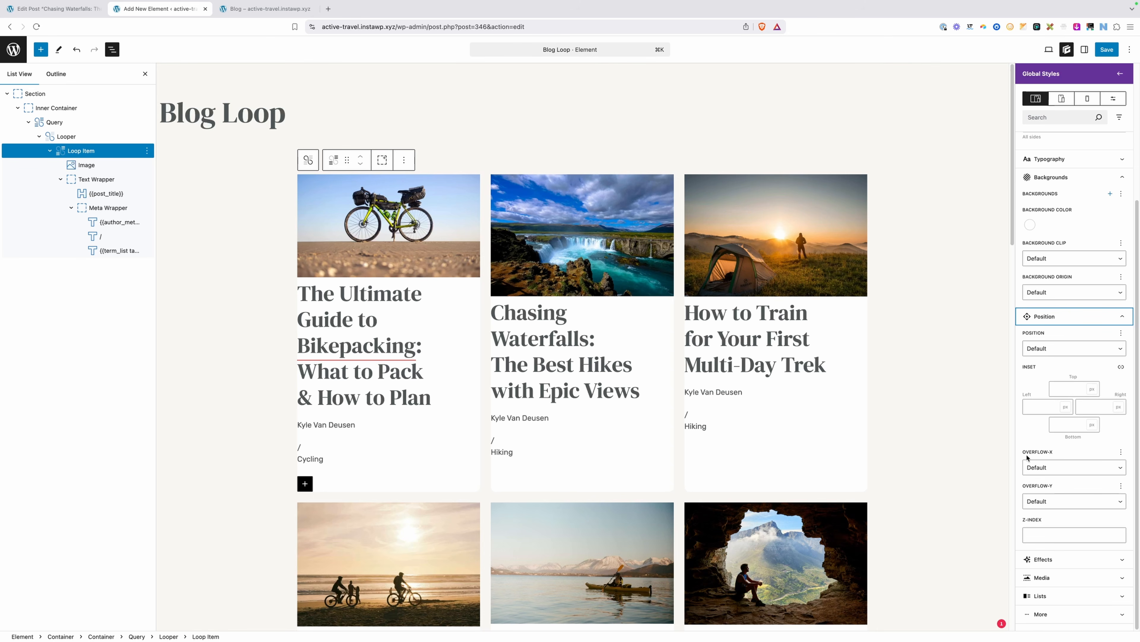
{"action": "left_click", "coordinate": [1042, 469]}
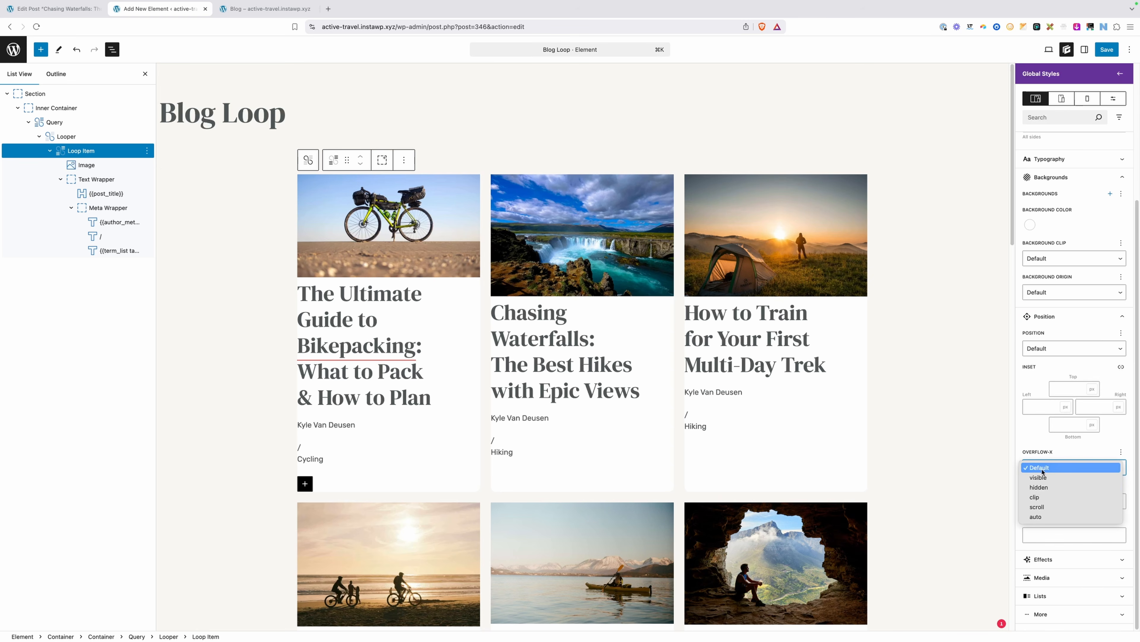
{"action": "left_click", "coordinate": [1043, 497]}
{"action": "left_click", "coordinate": [1047, 501]}
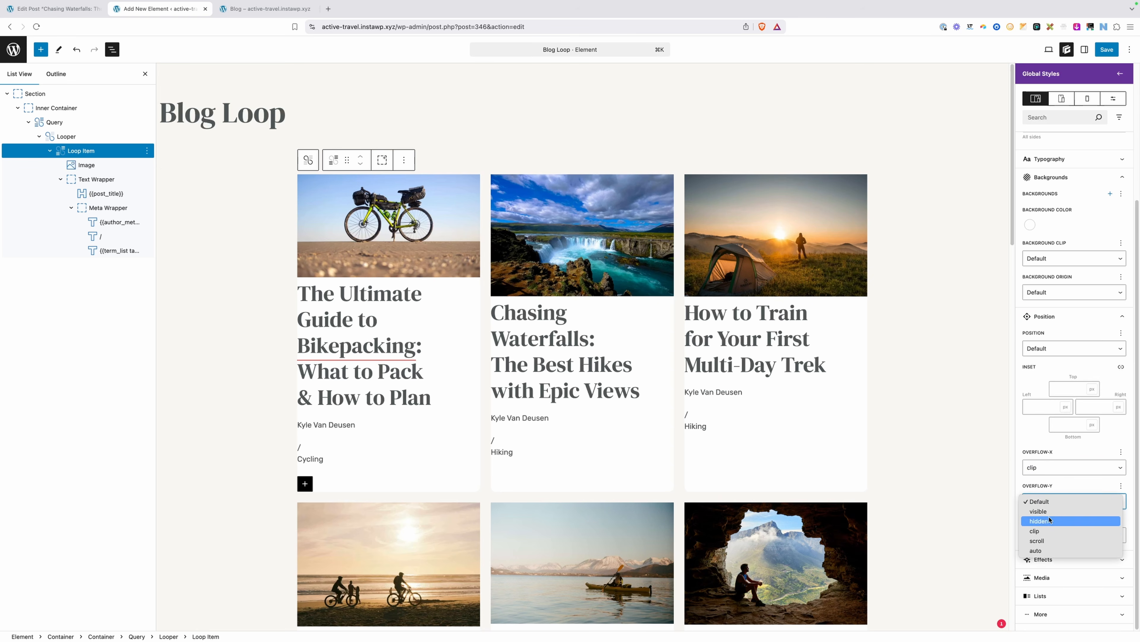
{"action": "left_click", "coordinate": [1048, 531]}
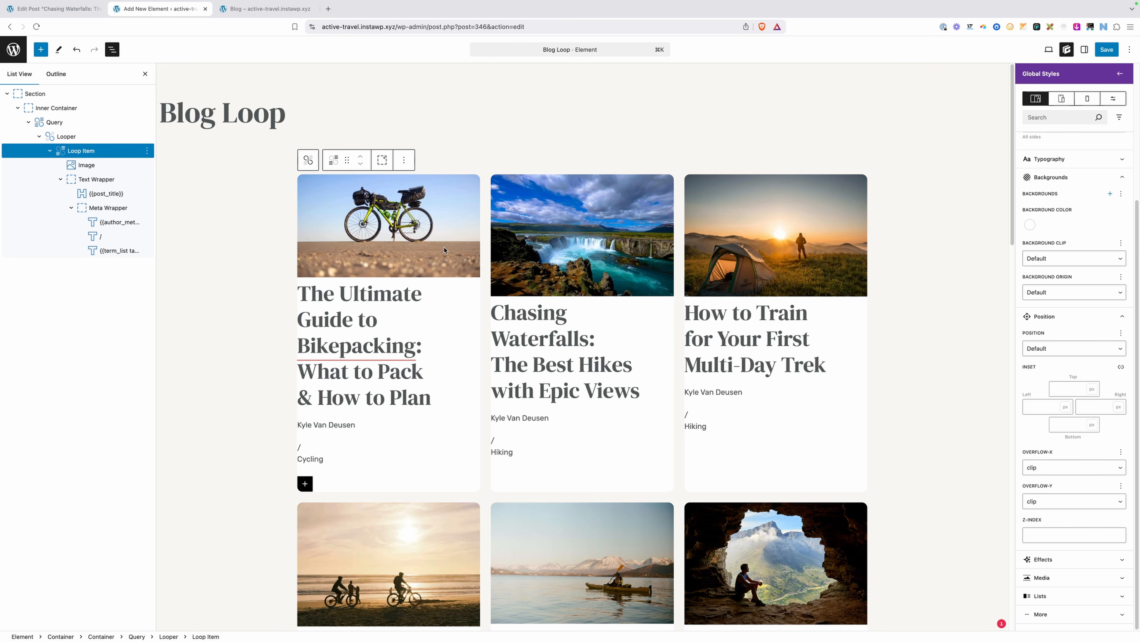
Create a global style named blog-card__image on the Image block, moving the local block styles into it
{"action": "left_click", "coordinate": [101, 165]}
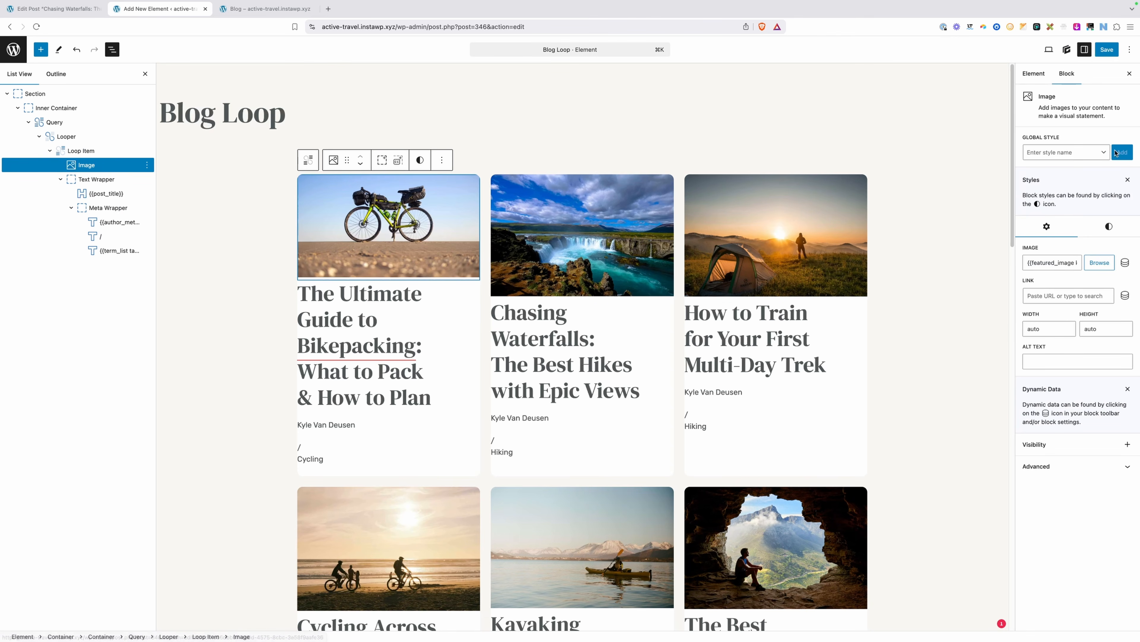
{"action": "left_click", "coordinate": [1073, 153]}
{"action": "type", "text": "blog-c"}
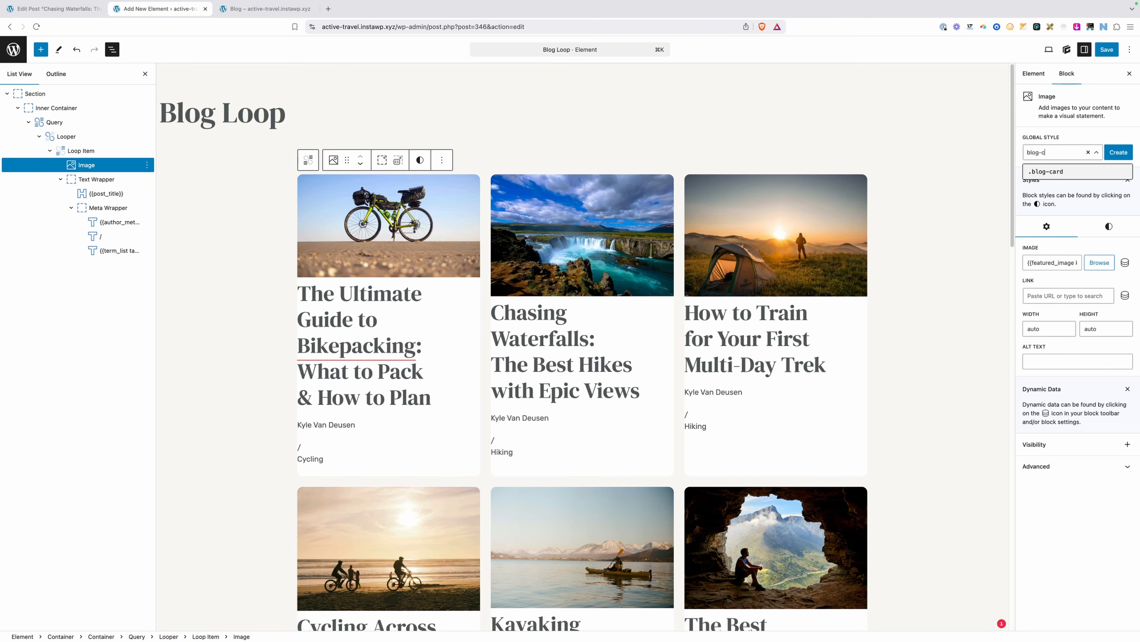
{"action": "type", "text": "ard__image"}
{"action": "left_click", "coordinate": [1113, 152]}
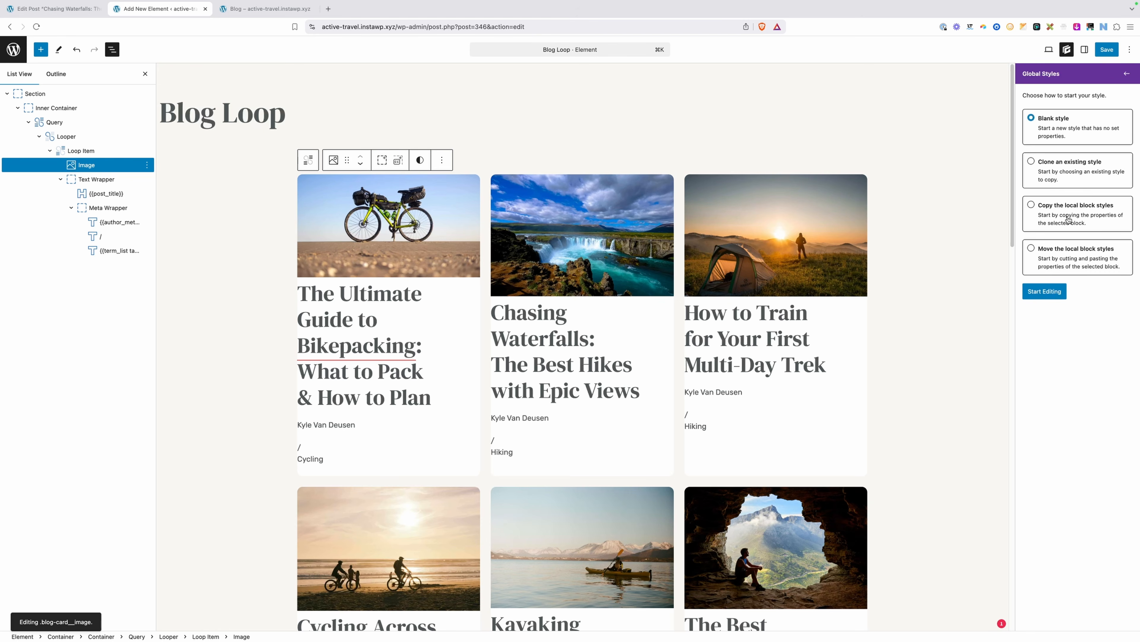
{"action": "left_click", "coordinate": [1074, 260]}
{"action": "left_click", "coordinate": [1045, 291]}
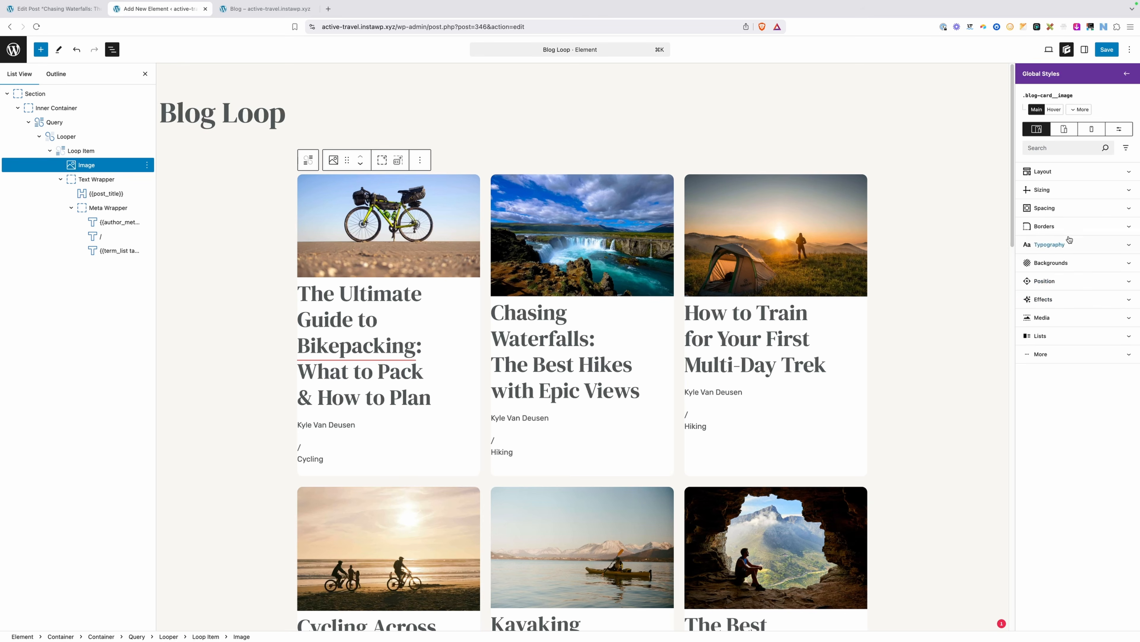
Set the width in the blog-card__image style to 100%
{"action": "left_click", "coordinate": [1051, 193]}
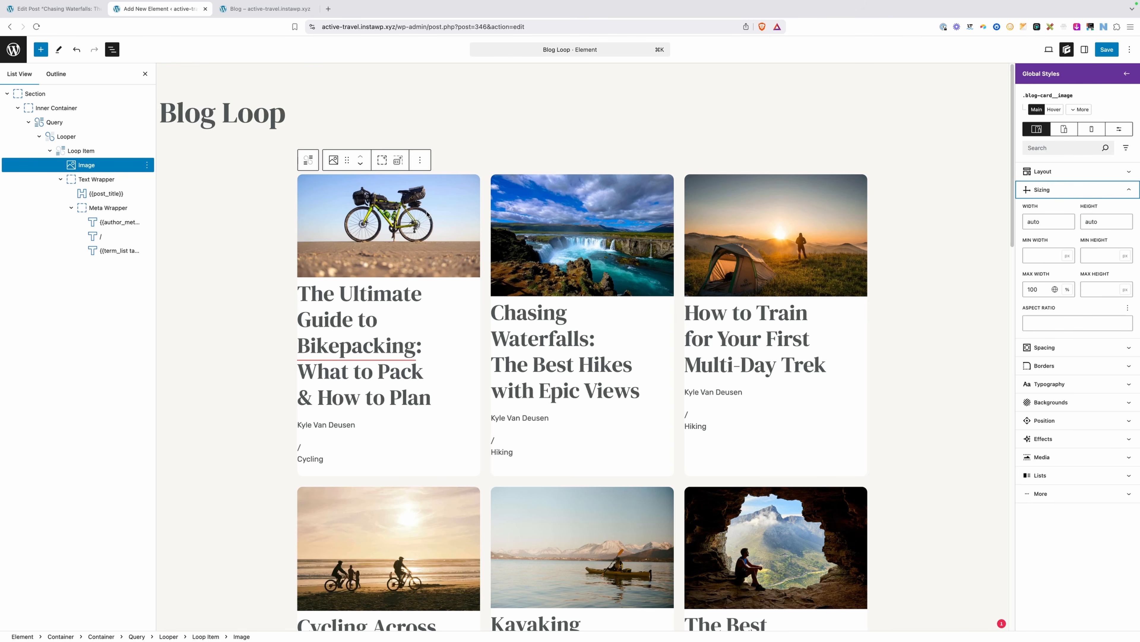
{"action": "scroll", "coordinate": [568, 224], "scroll_direction": "down", "scroll_amount": 1}
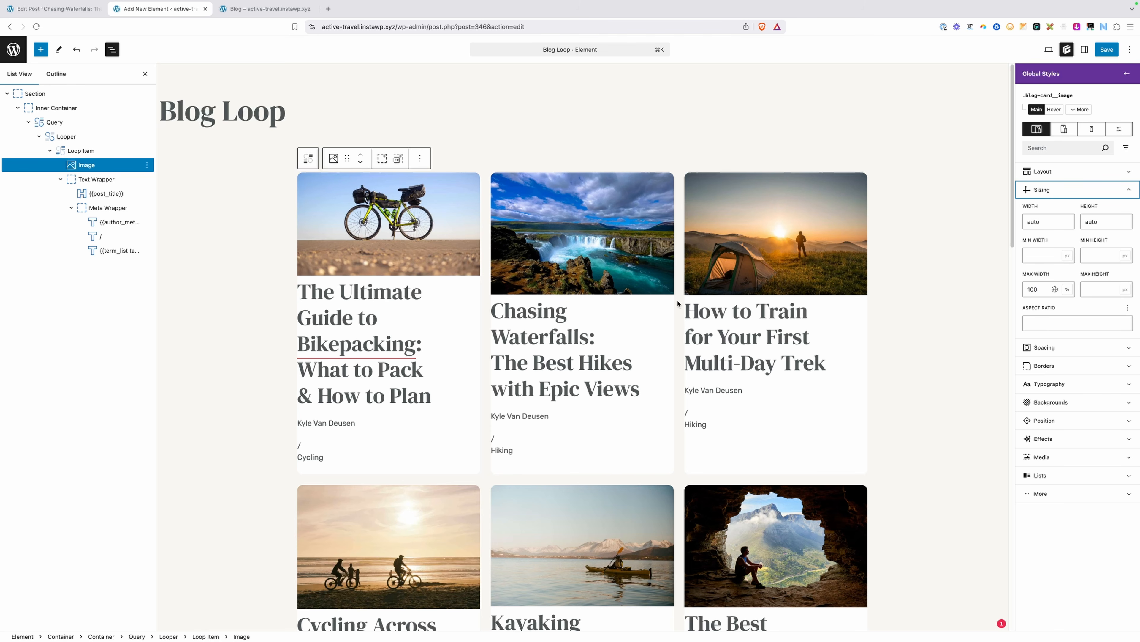
{"action": "double_click", "coordinate": [1039, 222]}
{"action": "type", "text": "100"}
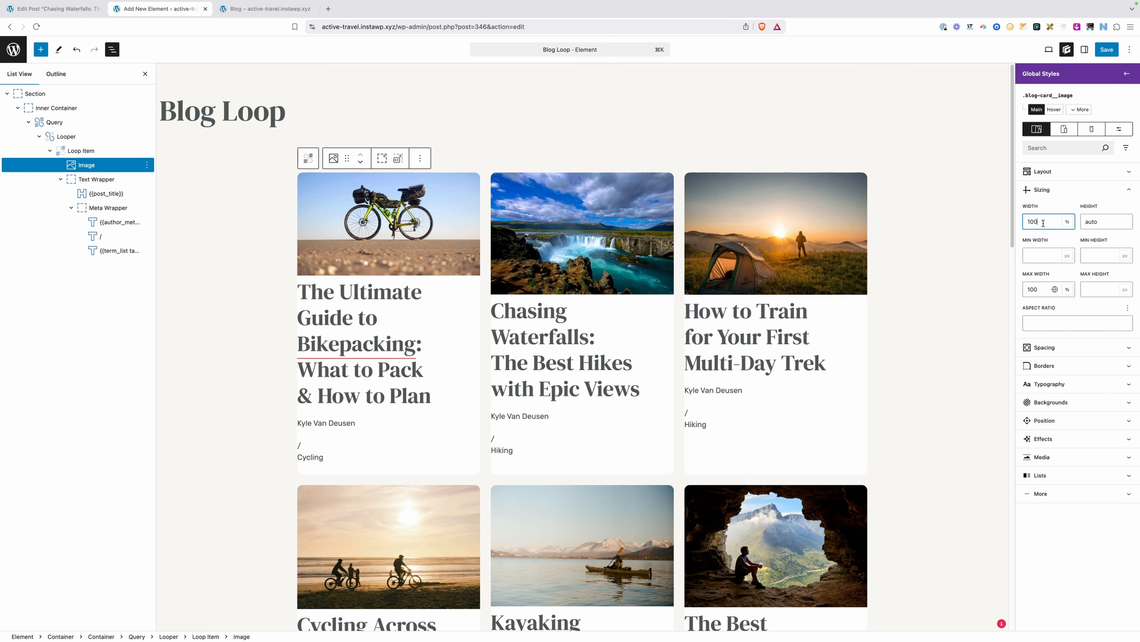
{"action": "left_click", "coordinate": [1068, 221]}
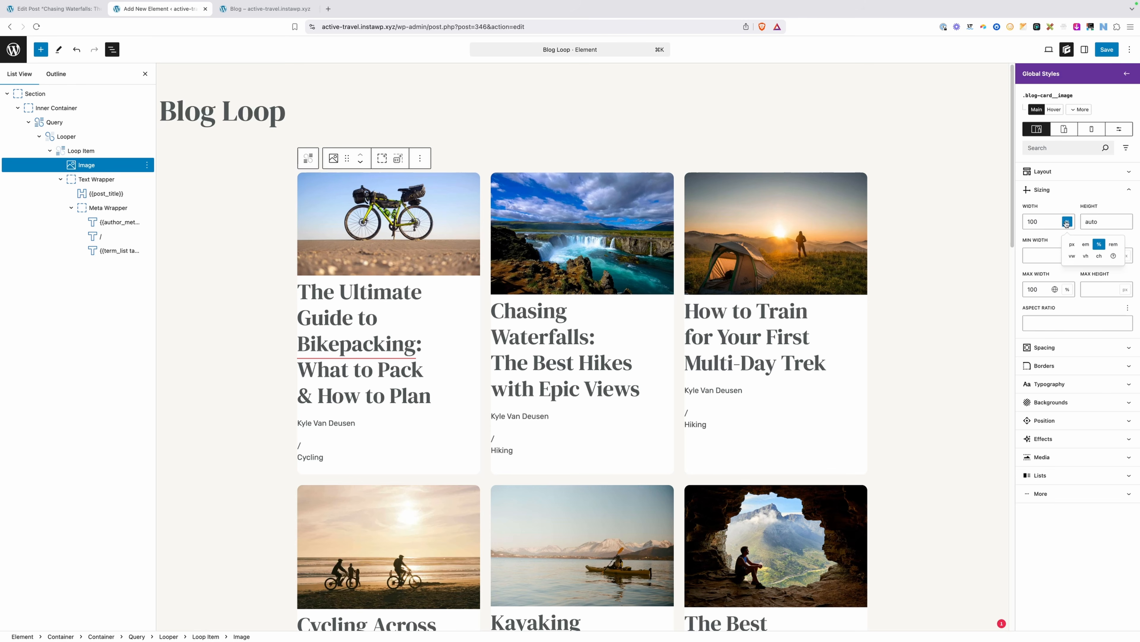
{"action": "left_click", "coordinate": [1046, 222]}
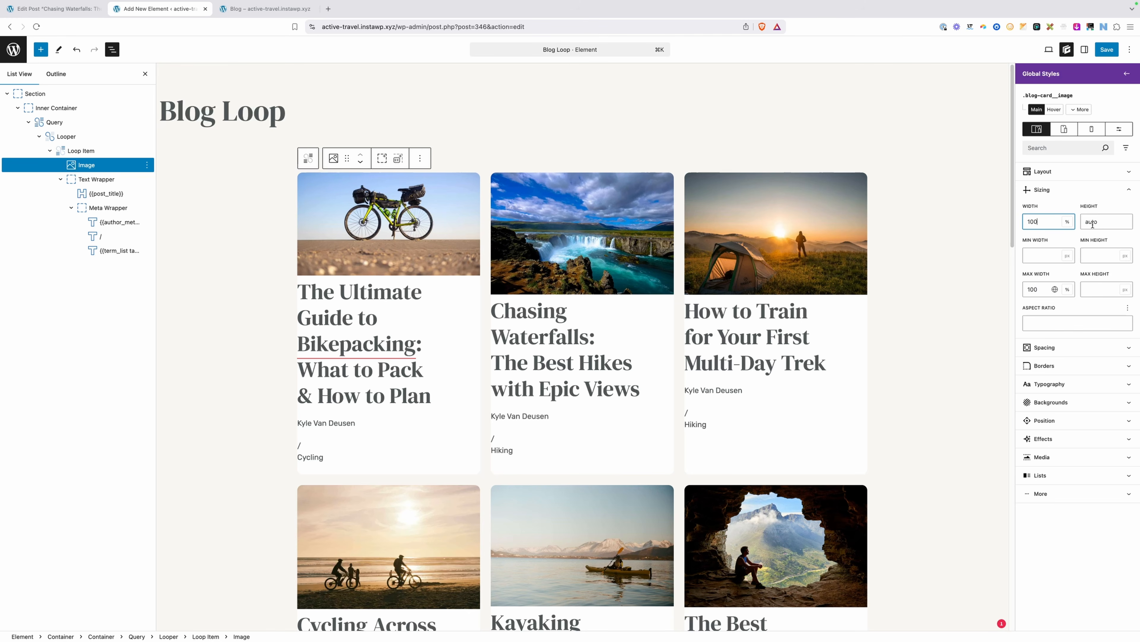
Set the aspect ratio of the blog-card__image style to 16/9 and check the images across the post cards
{"action": "left_click", "coordinate": [1052, 320]}
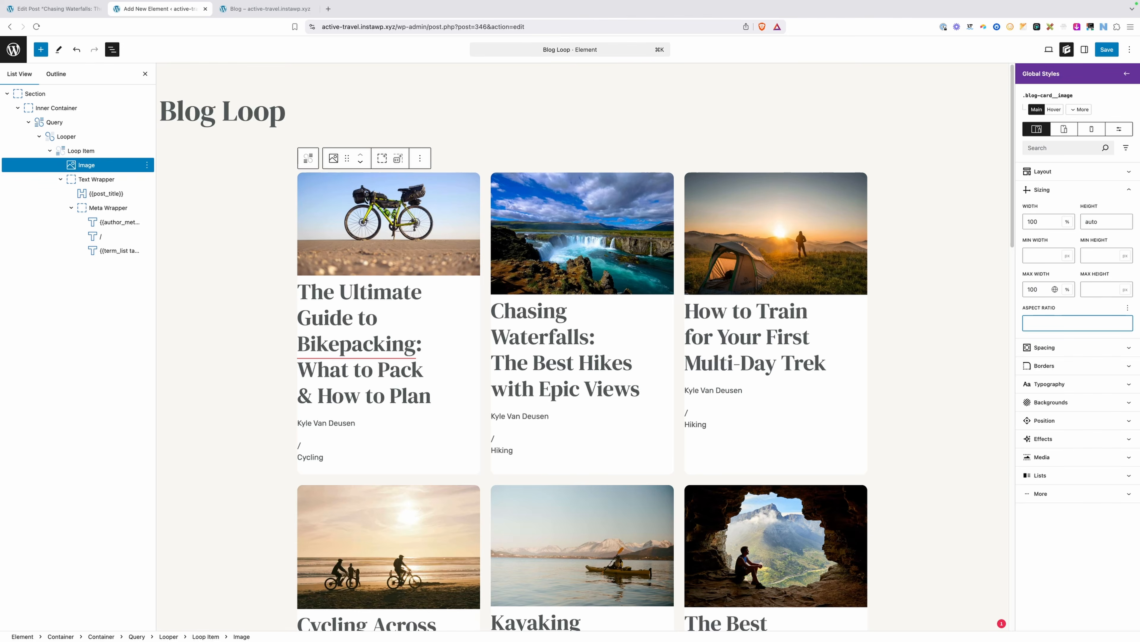
{"action": "type", "text": "16/9"}
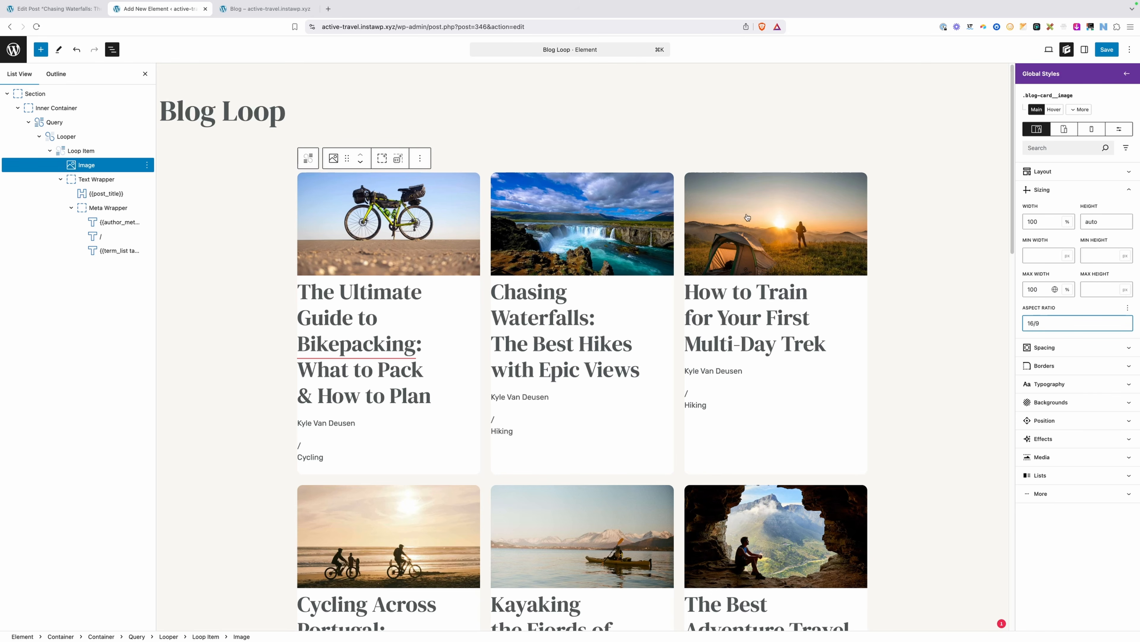
{"action": "scroll", "coordinate": [715, 213], "scroll_direction": "down", "scroll_amount": 5}
{"action": "scroll", "coordinate": [715, 213], "scroll_direction": "down", "scroll_amount": 6}
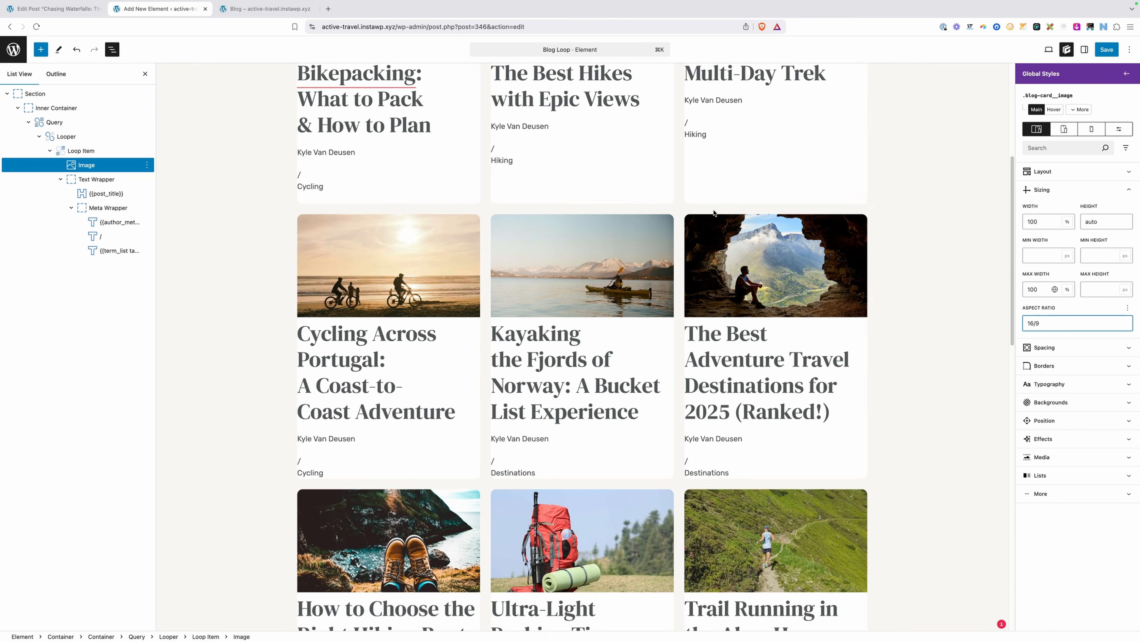
{"action": "scroll", "coordinate": [715, 213], "scroll_direction": "up", "scroll_amount": 12}
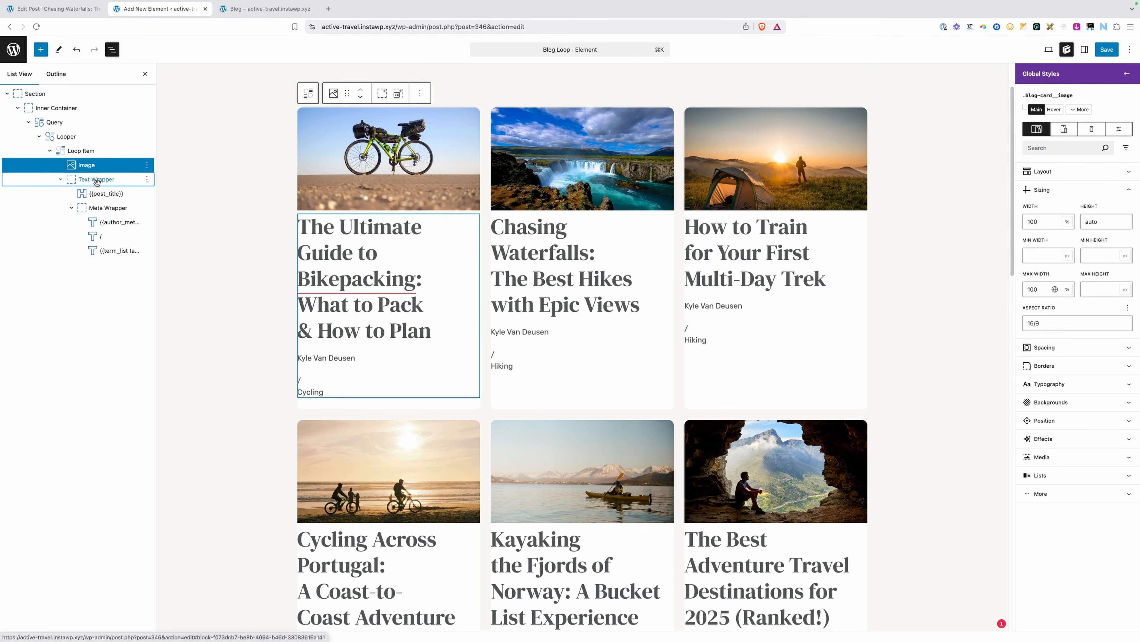
Create a blank global style named blog-card__text-wrapper on the Text Wrapper container
{"action": "left_click", "coordinate": [97, 181]}
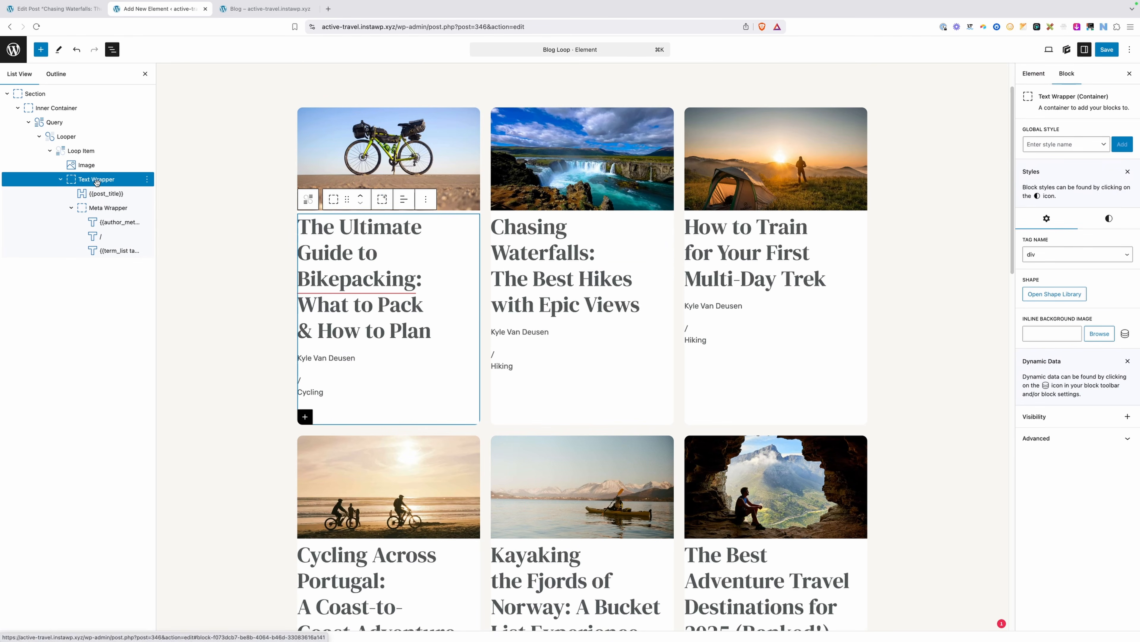
{"action": "left_click", "coordinate": [1035, 151]}
{"action": "type", "text": "bl"}
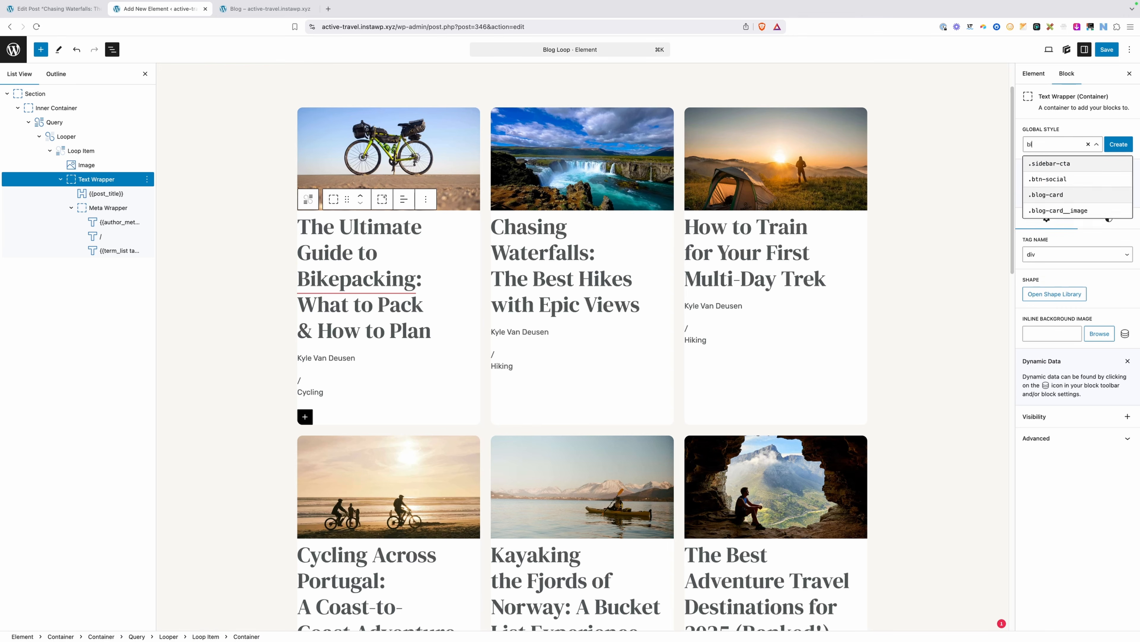
{"action": "type", "text": "og-card__"}
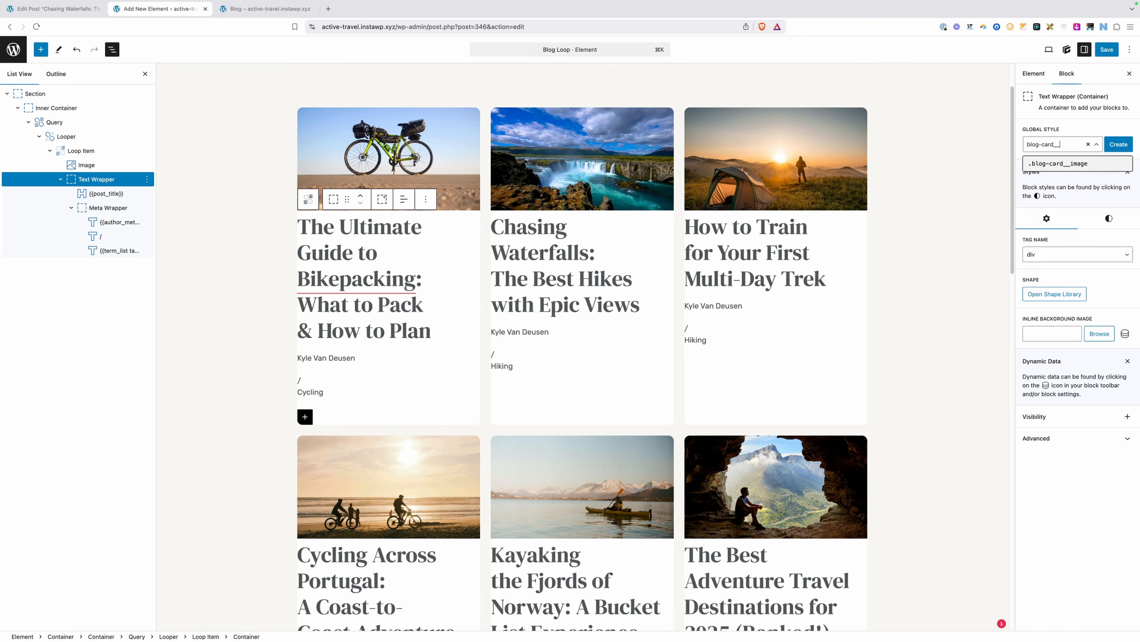
{"action": "type", "text": "text-wrapper"}
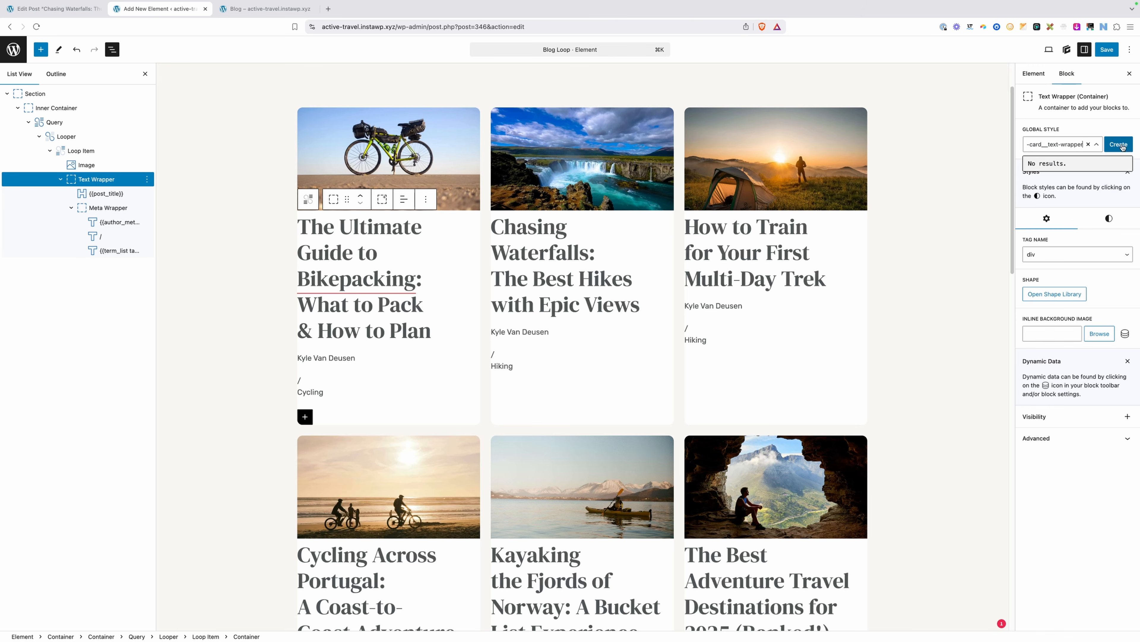
{"action": "left_click", "coordinate": [1120, 145]}
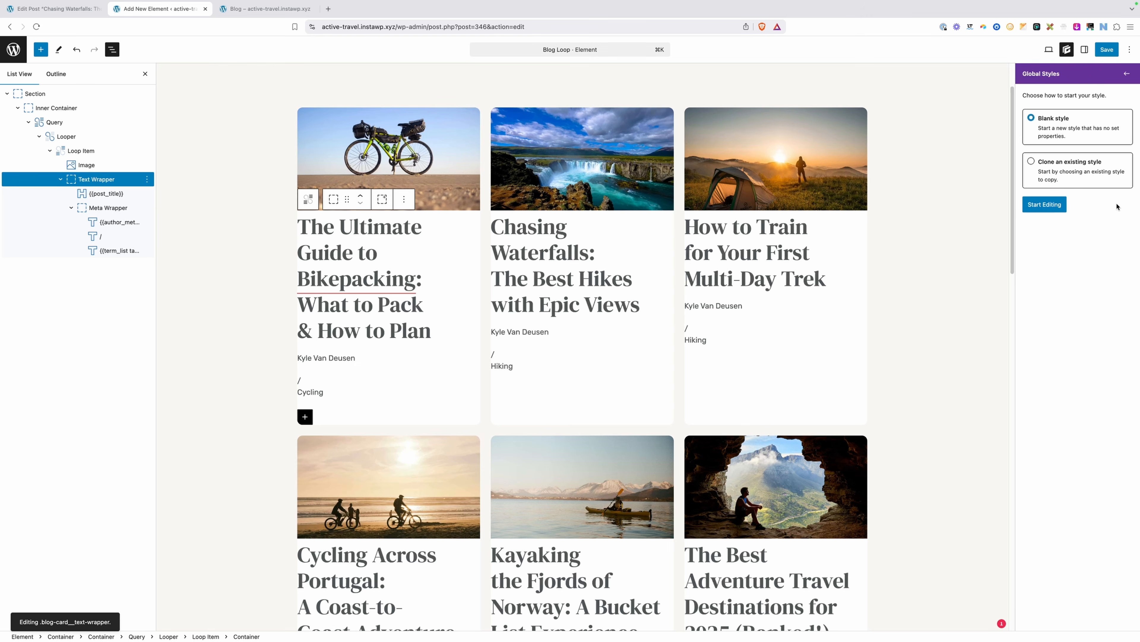
{"action": "left_click", "coordinate": [1053, 210]}
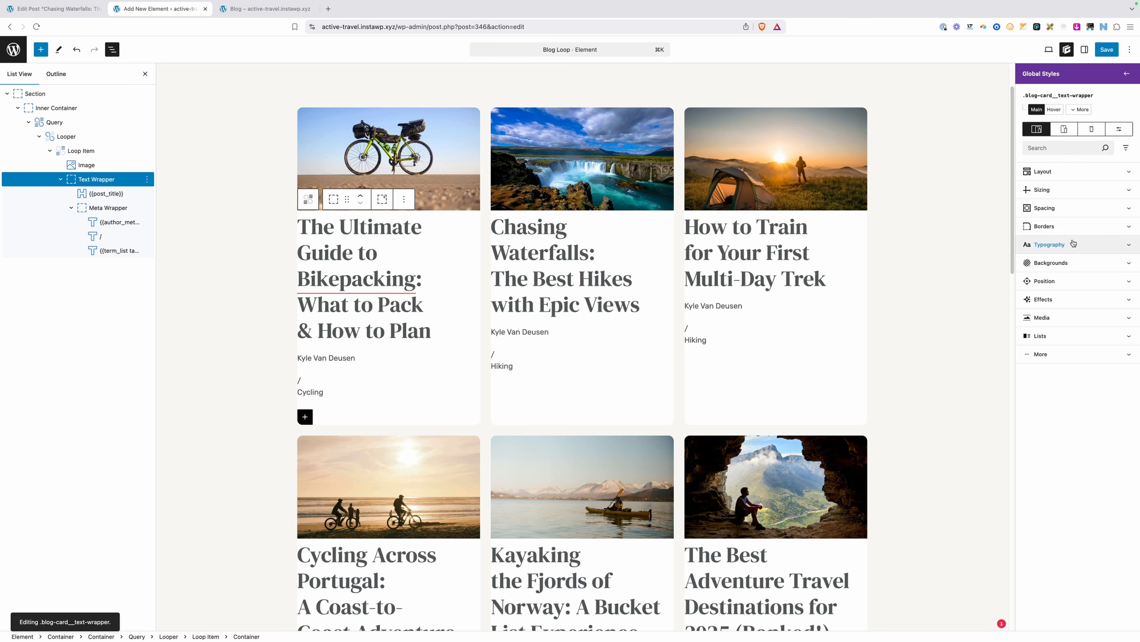
Set the padding of the blog-card__text-wrapper style to 24 px on all sides
{"action": "left_click", "coordinate": [1055, 208]}
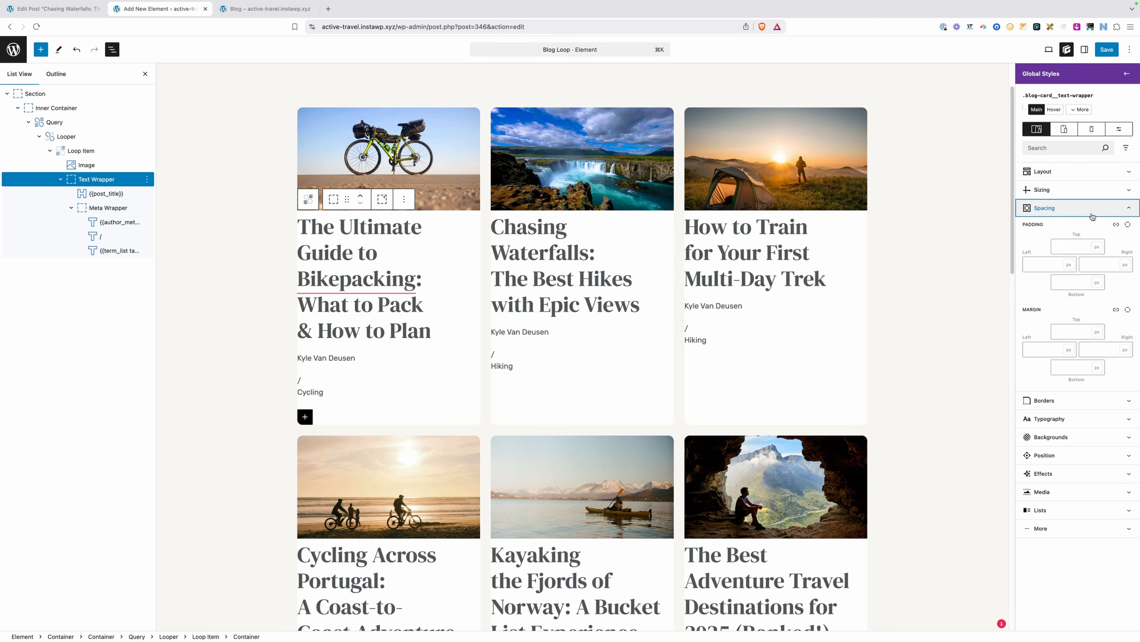
{"action": "left_click", "coordinate": [1116, 224]}
{"action": "left_click", "coordinate": [1063, 241]}
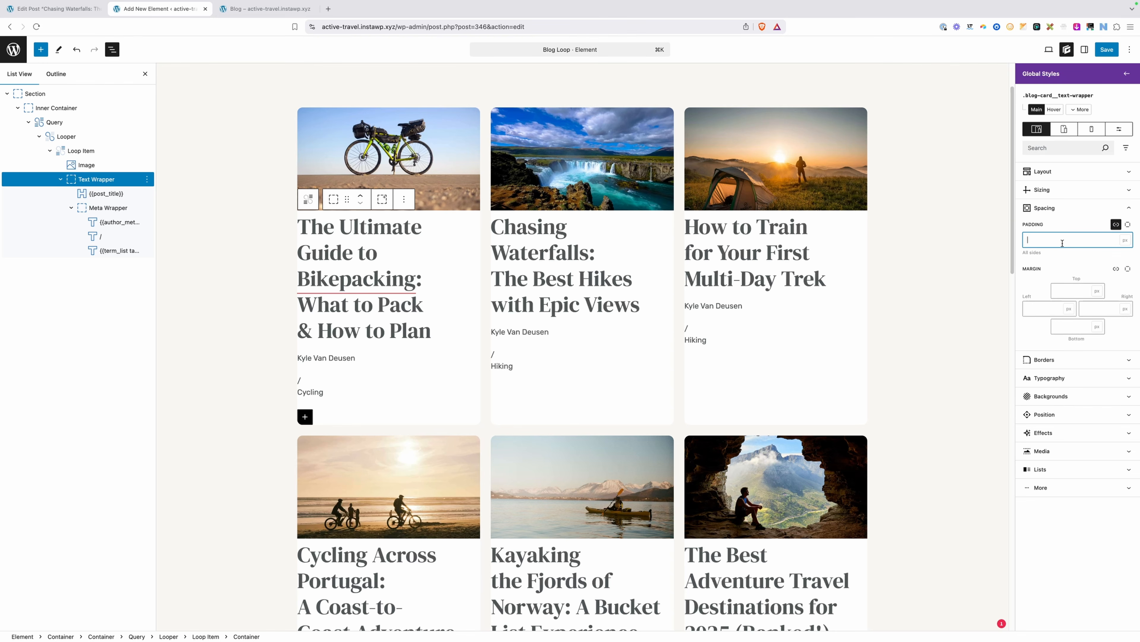
{"action": "type", "text": "24"}
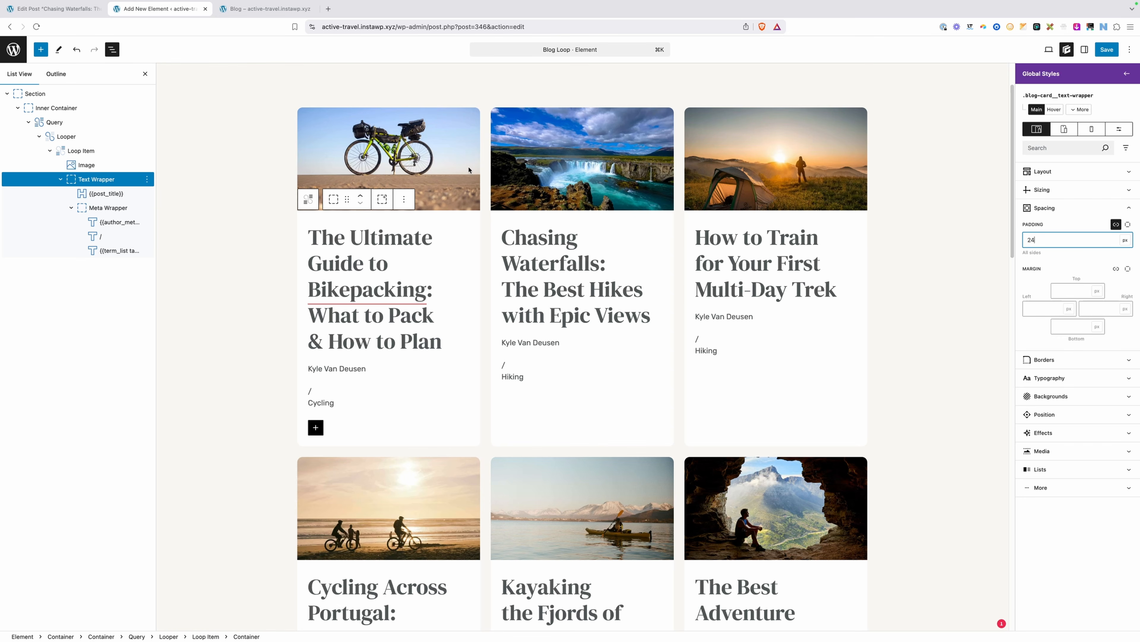
Check the card titles in the Figma design and create a blank global style named blog-card__title on the post title headline
{"action": "left_click", "coordinate": [127, 194]}
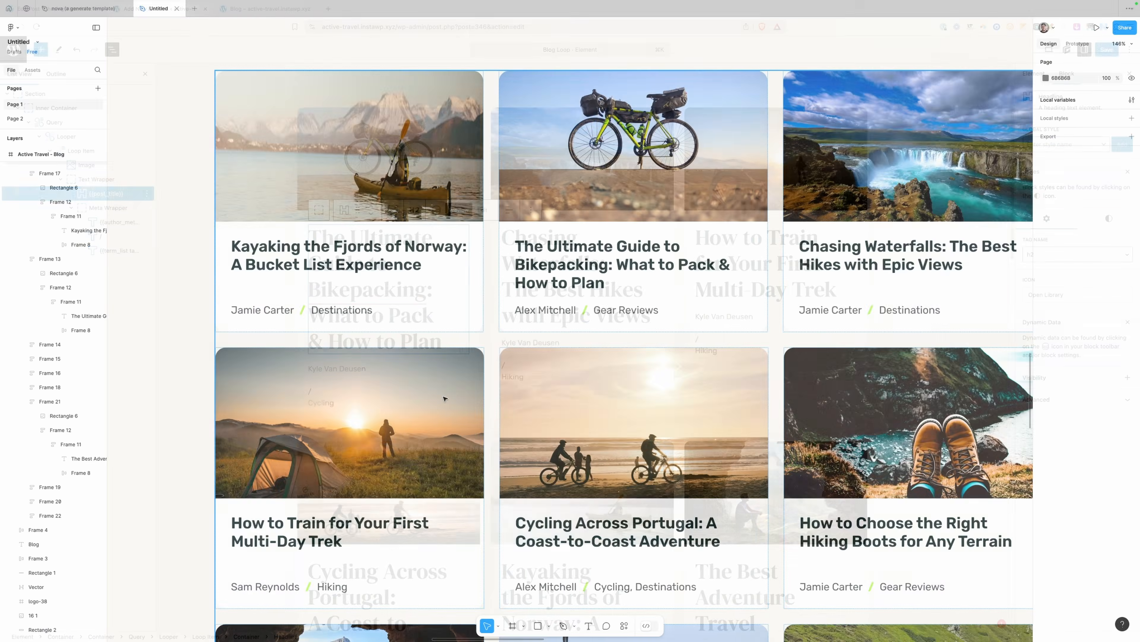
{"action": "scroll", "coordinate": [445, 398], "scroll_direction": "up", "scroll_amount": 3}
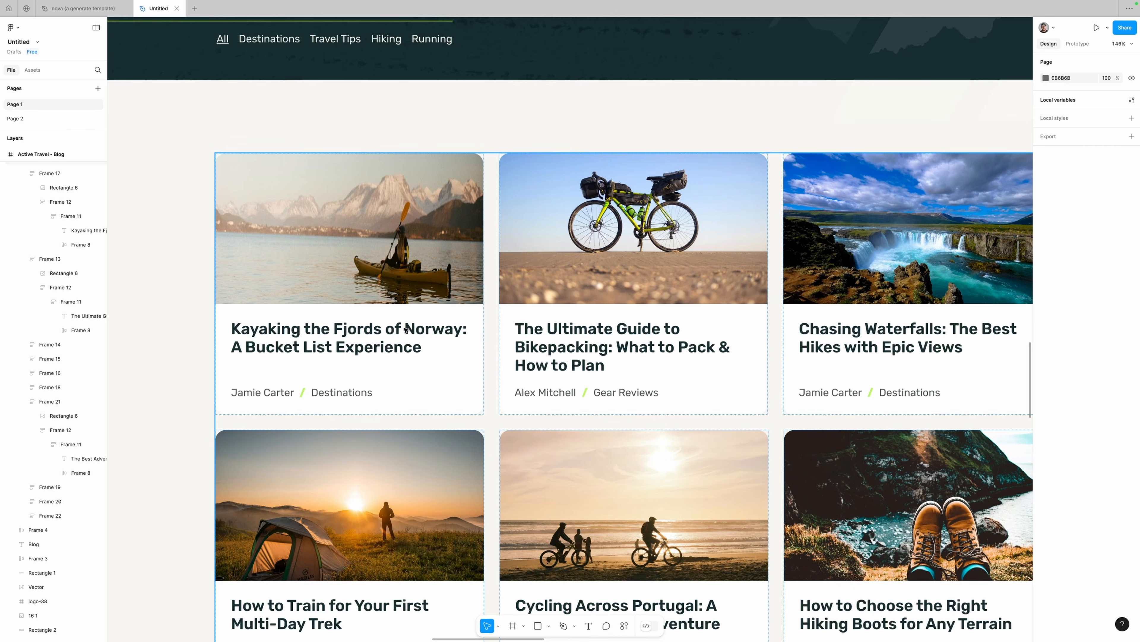
{"action": "scroll", "coordinate": [348, 323], "scroll_direction": "up", "scroll_amount": 5}
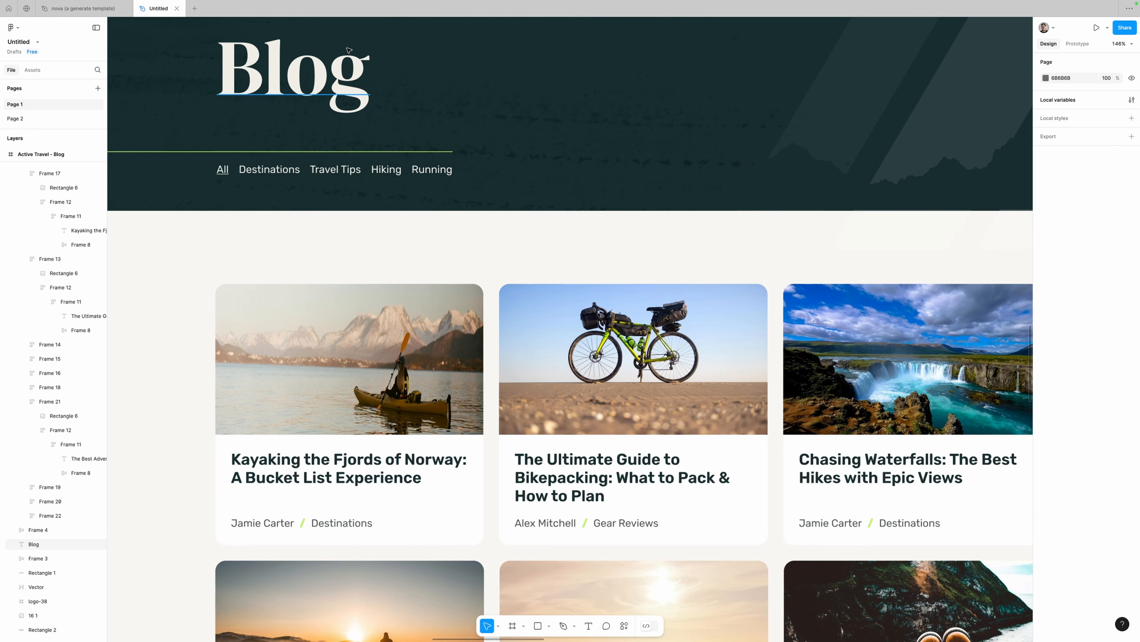
{"action": "scroll", "coordinate": [183, 158], "scroll_direction": "down", "scroll_amount": 5}
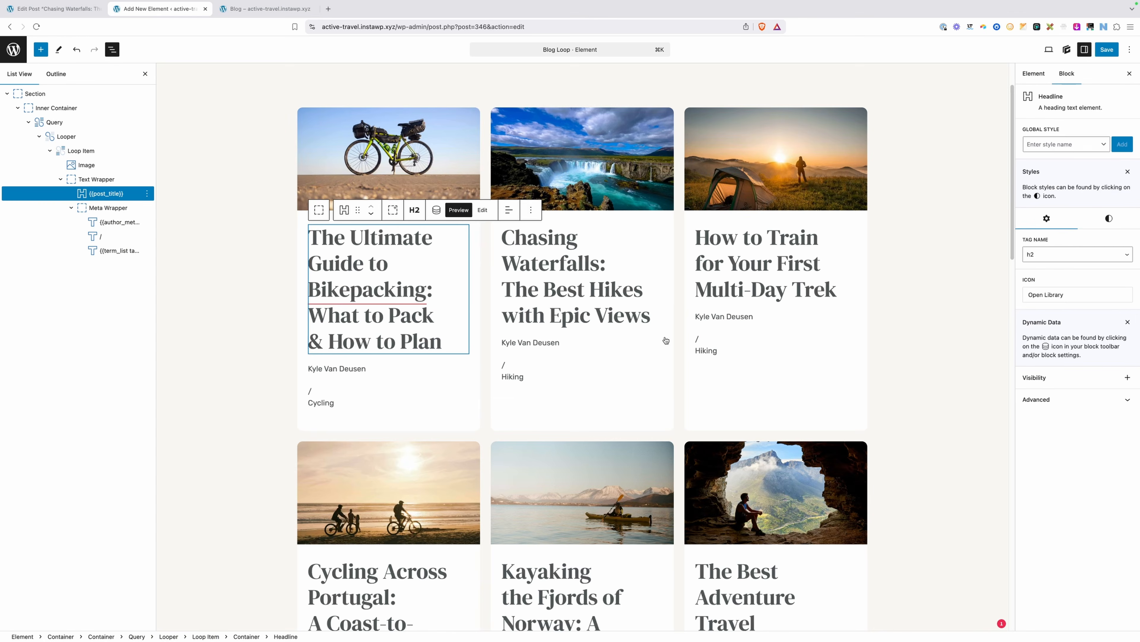
{"action": "left_click", "coordinate": [1075, 144]}
{"action": "type", "text": "blog-card__"}
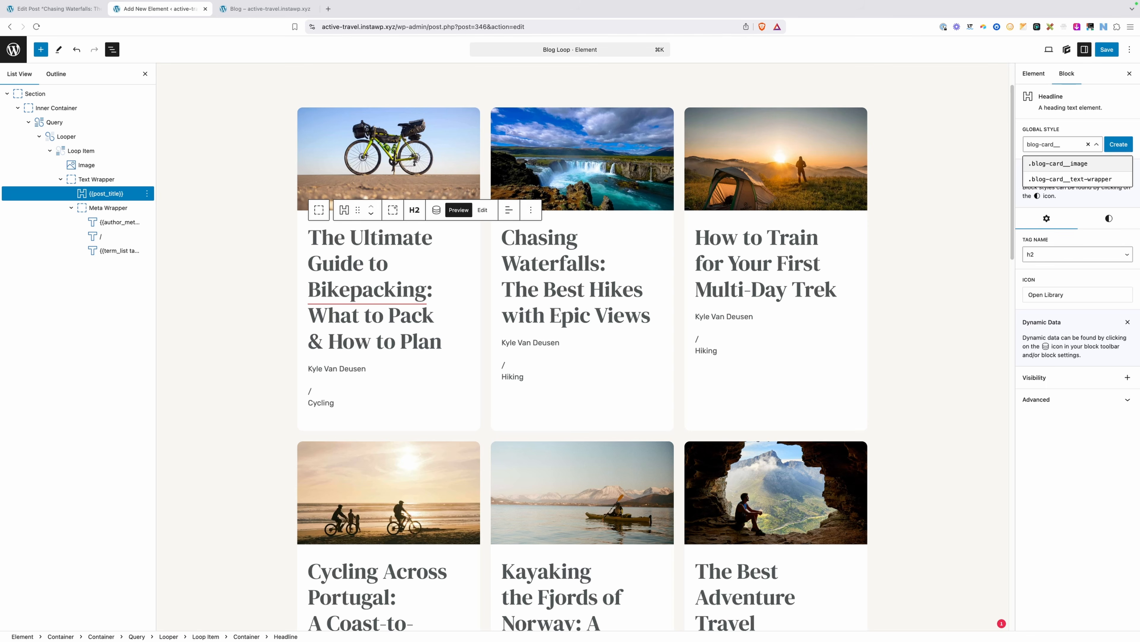
{"action": "type", "text": "title"}
{"action": "left_click", "coordinate": [1119, 145]}
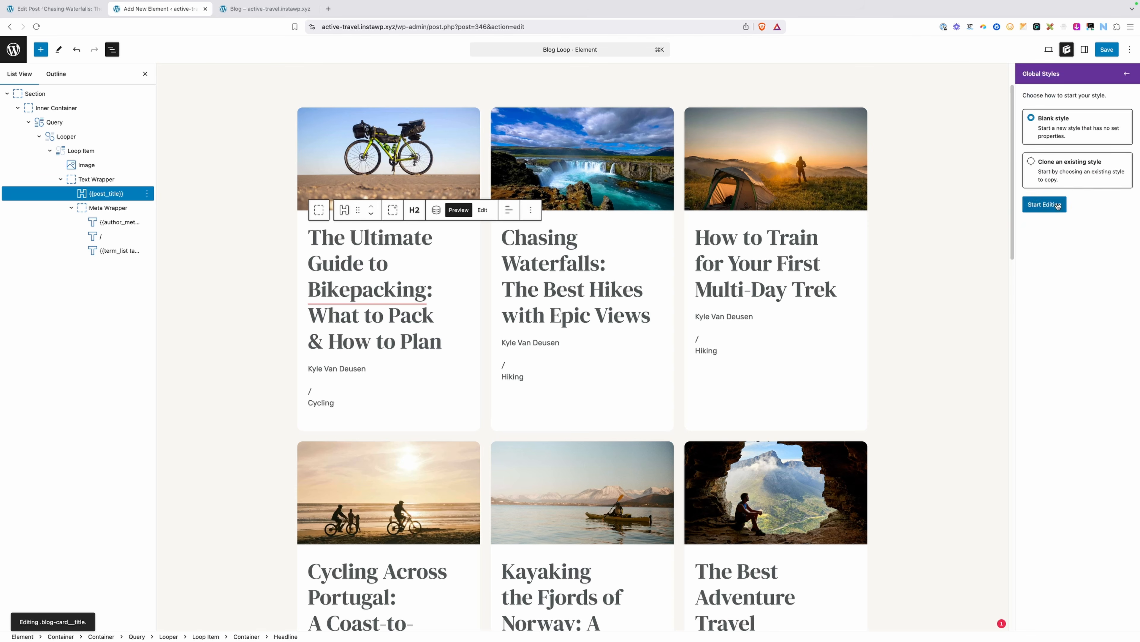
{"action": "left_click", "coordinate": [1045, 205]}
Set the blog-card__title style's font family to Rubik and its font weight to 500
{"action": "left_click", "coordinate": [1095, 244]}
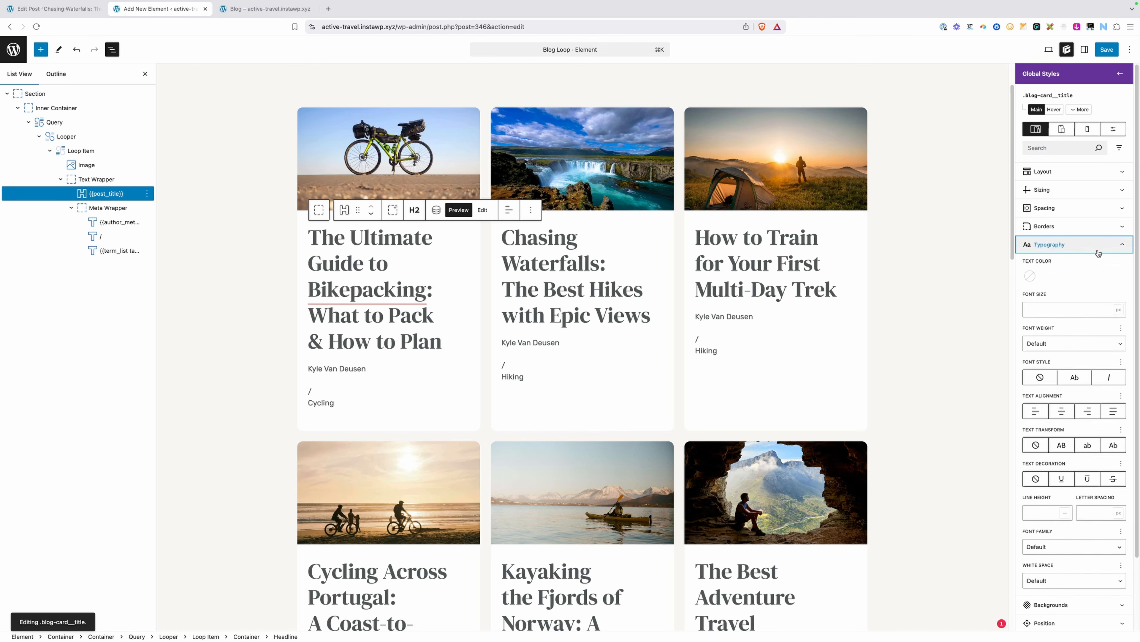
{"action": "scroll", "coordinate": [1096, 394], "scroll_direction": "down", "scroll_amount": 1}
{"action": "scroll", "coordinate": [1096, 395], "scroll_direction": "down", "scroll_amount": 1}
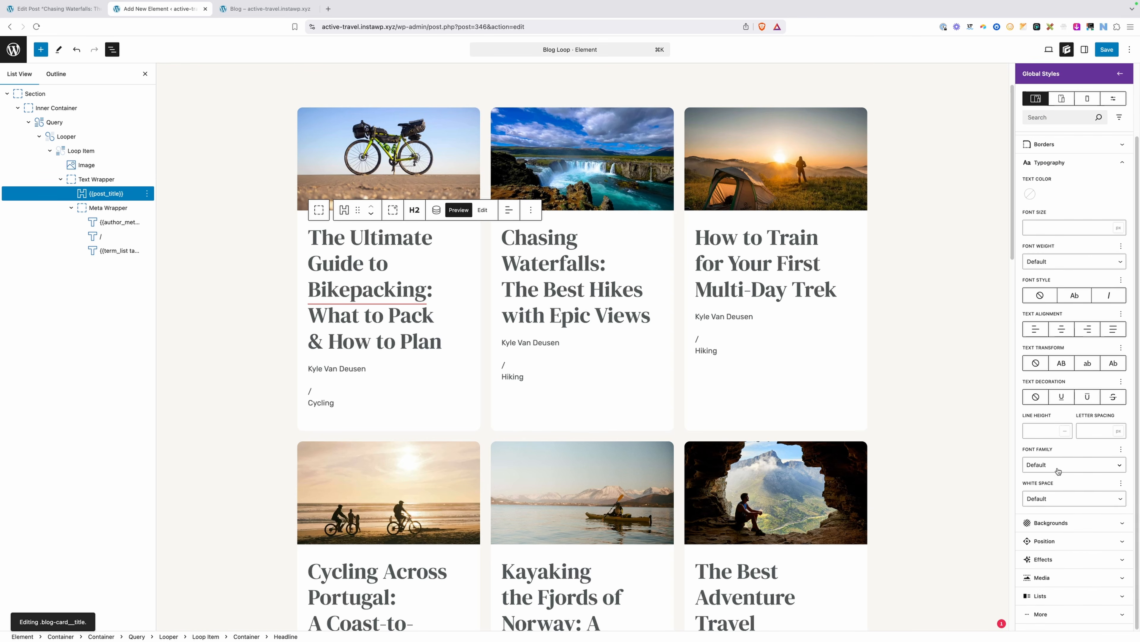
{"action": "left_click", "coordinate": [1055, 467]}
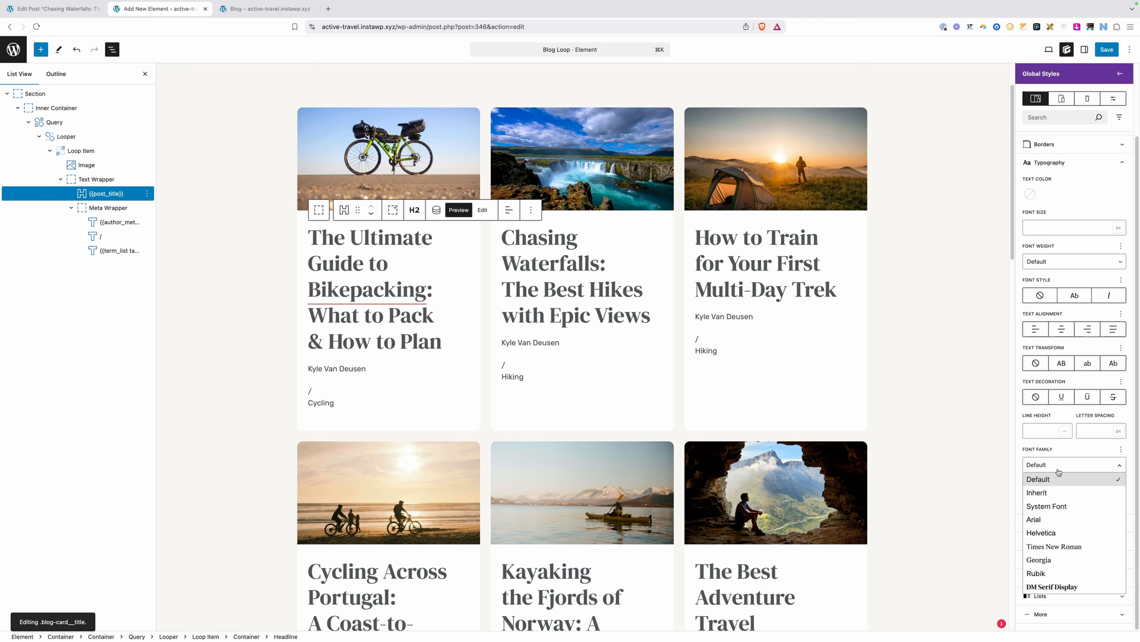
{"action": "left_click", "coordinate": [1053, 574]}
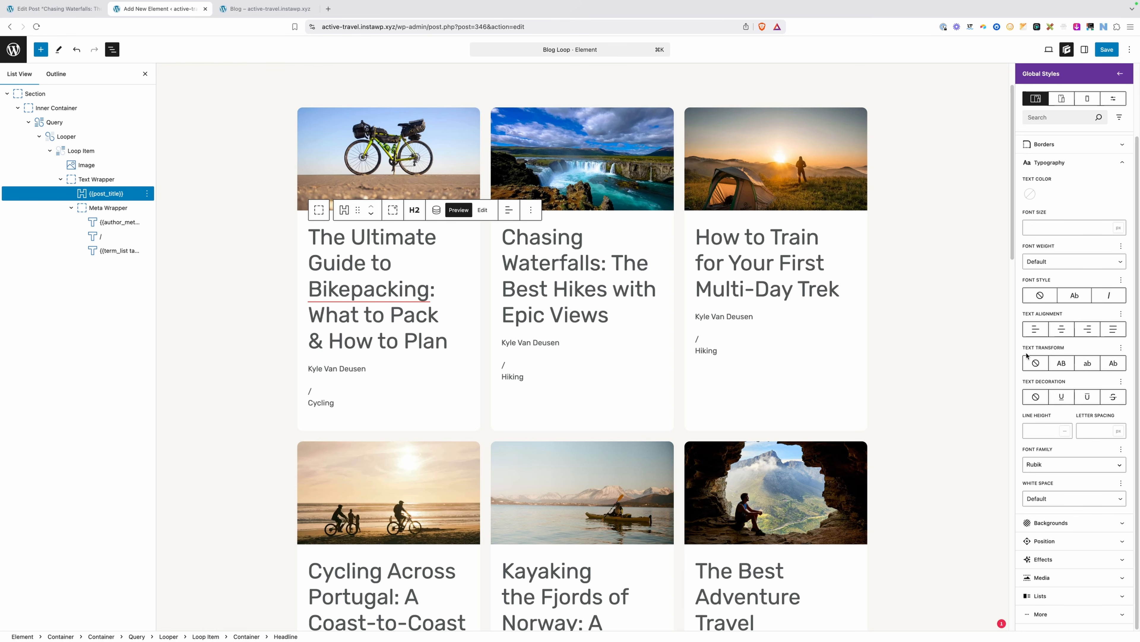
{"action": "left_click", "coordinate": [1046, 262]}
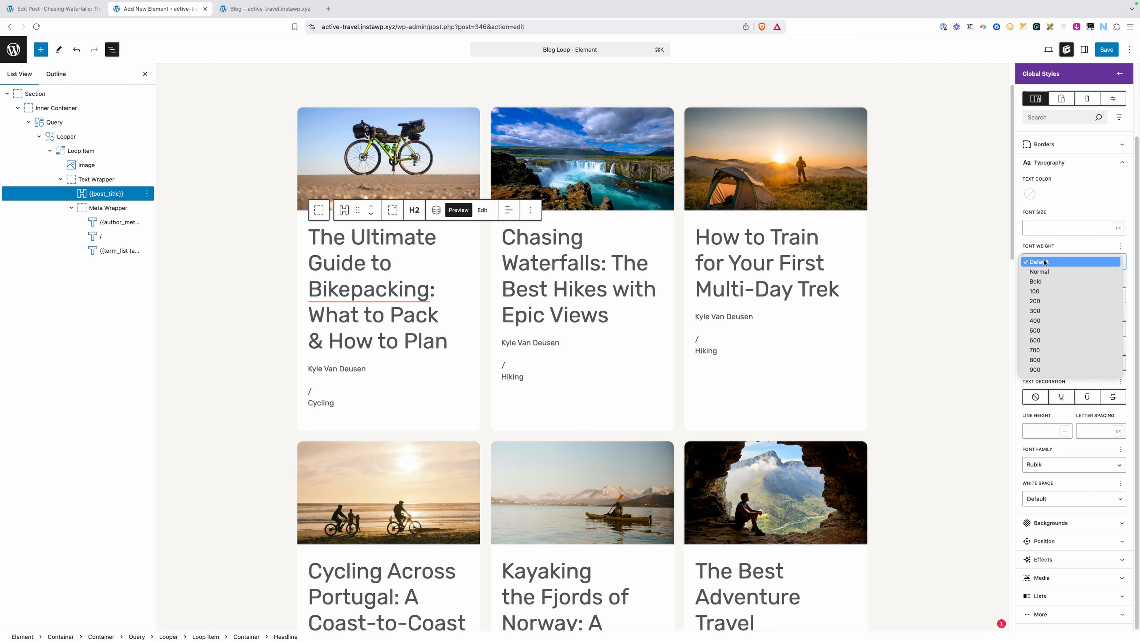
{"action": "left_click", "coordinate": [1040, 331]}
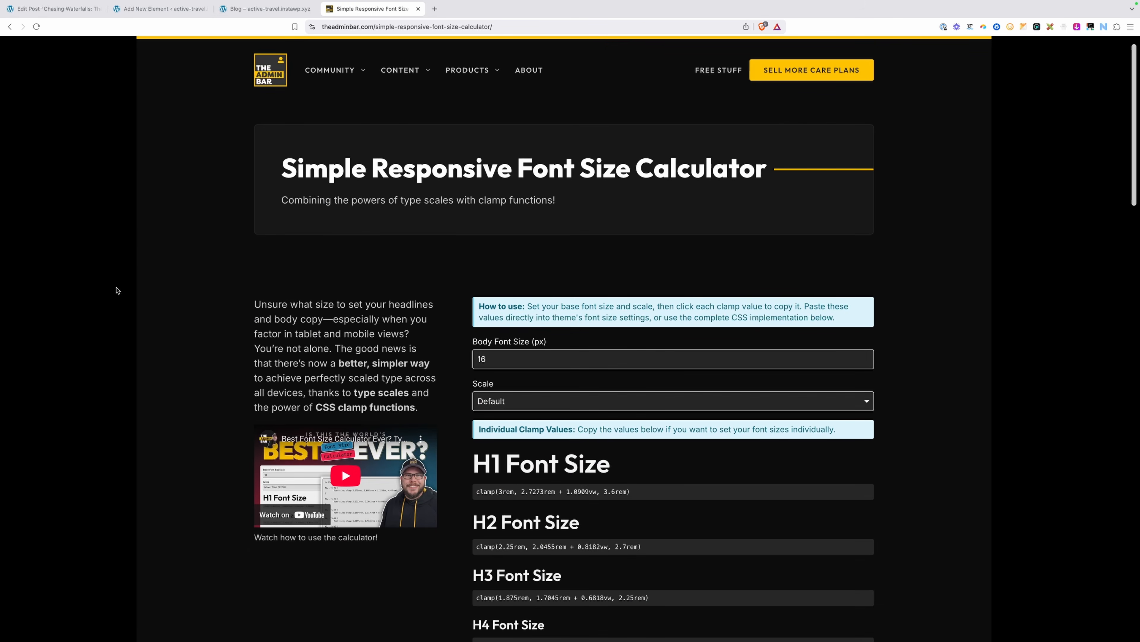
Review the heading clamp values and the complete CSS implementation on The Admin Bar's Simple Responsive Font Size Calculator page
{"action": "scroll", "coordinate": [416, 267], "scroll_direction": "down", "scroll_amount": 1}
{"action": "scroll", "coordinate": [417, 267], "scroll_direction": "down", "scroll_amount": 3}
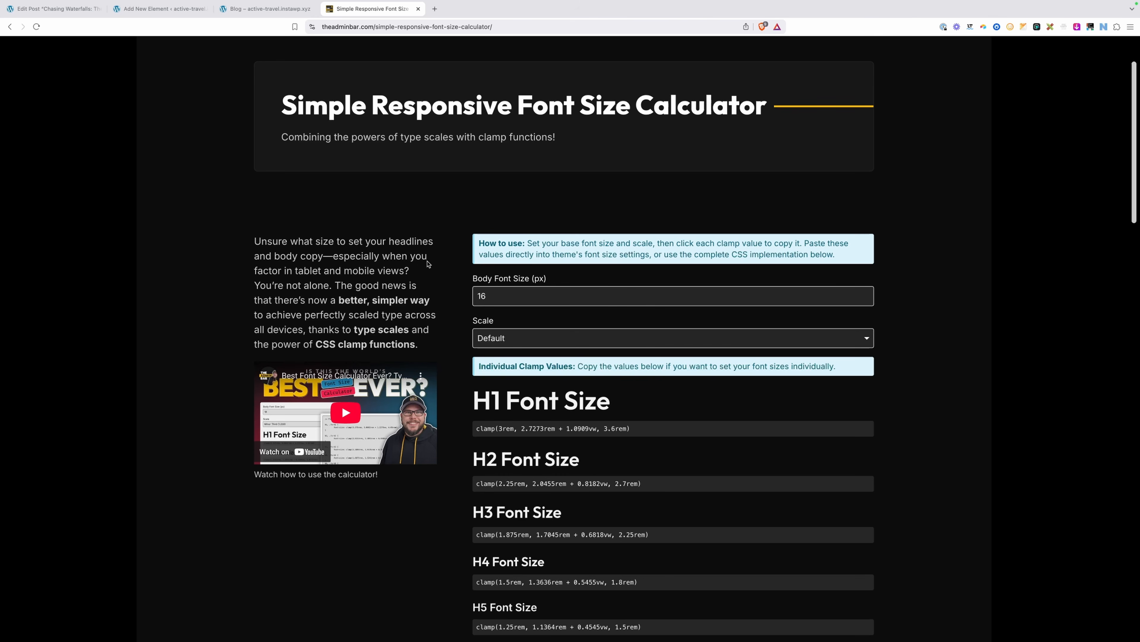
{"action": "scroll", "coordinate": [431, 267], "scroll_direction": "down", "scroll_amount": 1}
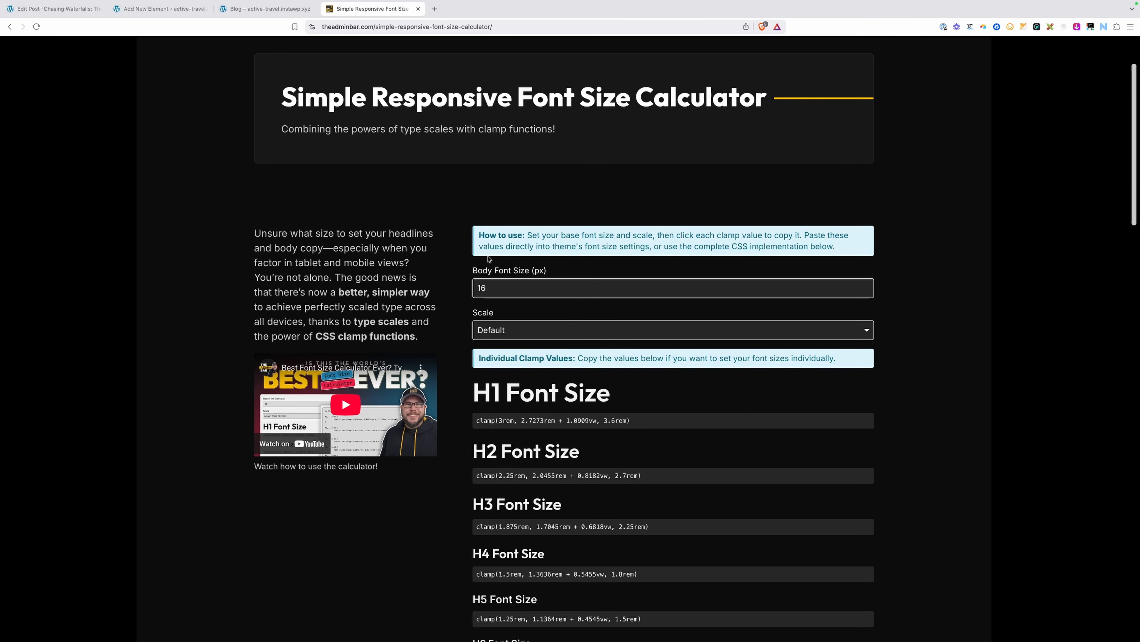
{"action": "scroll", "coordinate": [462, 324], "scroll_direction": "down", "scroll_amount": 5}
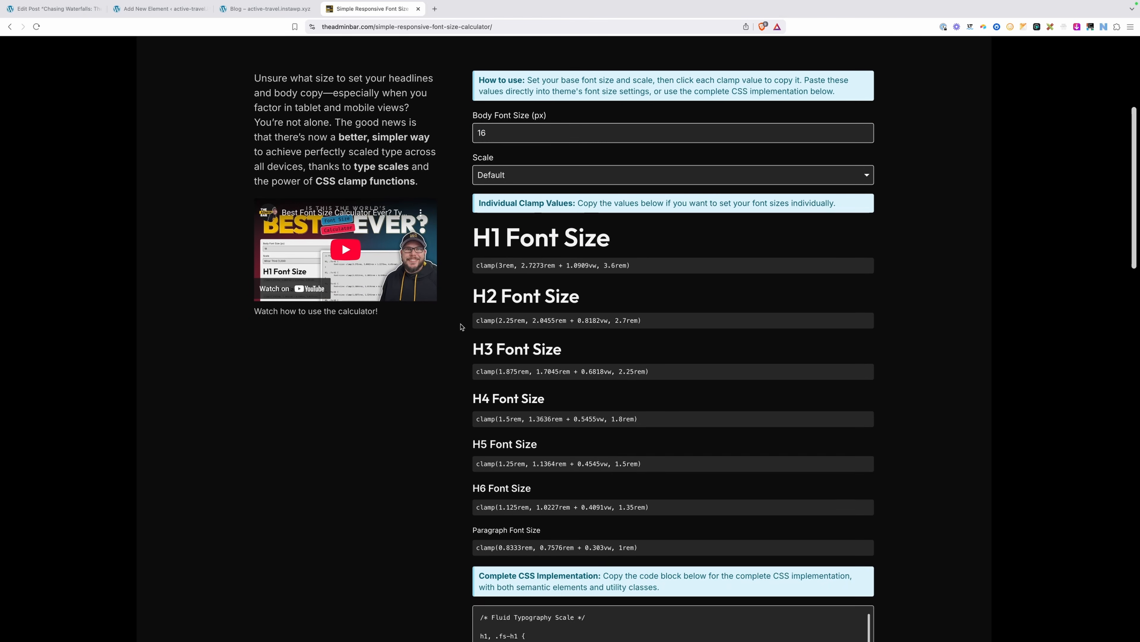
{"action": "scroll", "coordinate": [458, 349], "scroll_direction": "down", "scroll_amount": 5}
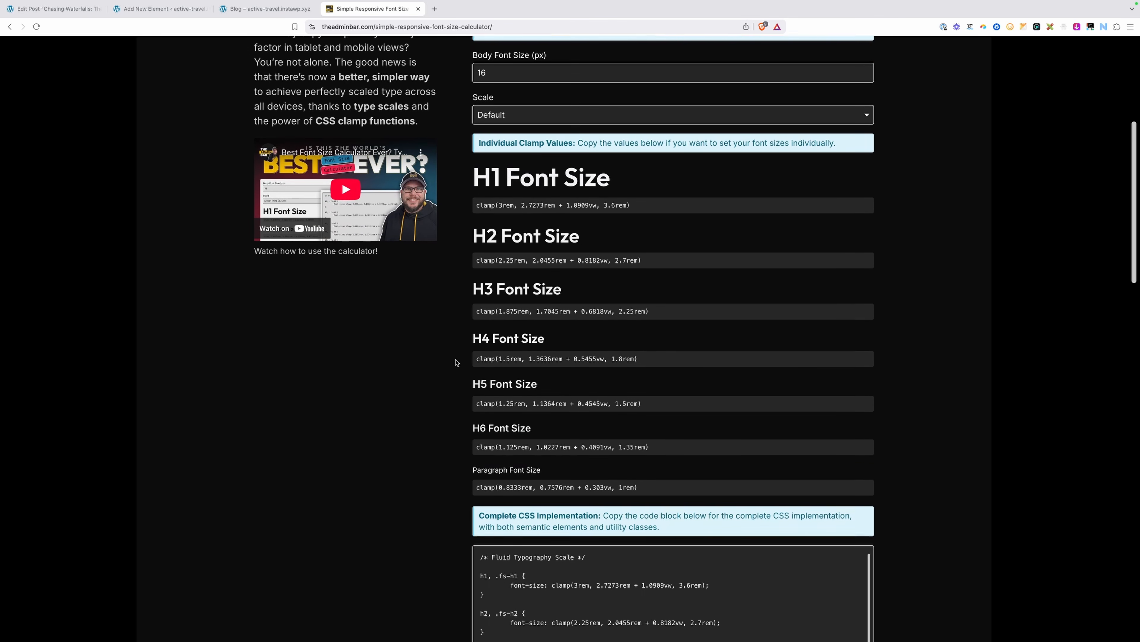
{"action": "scroll", "coordinate": [454, 359], "scroll_direction": "down", "scroll_amount": 3}
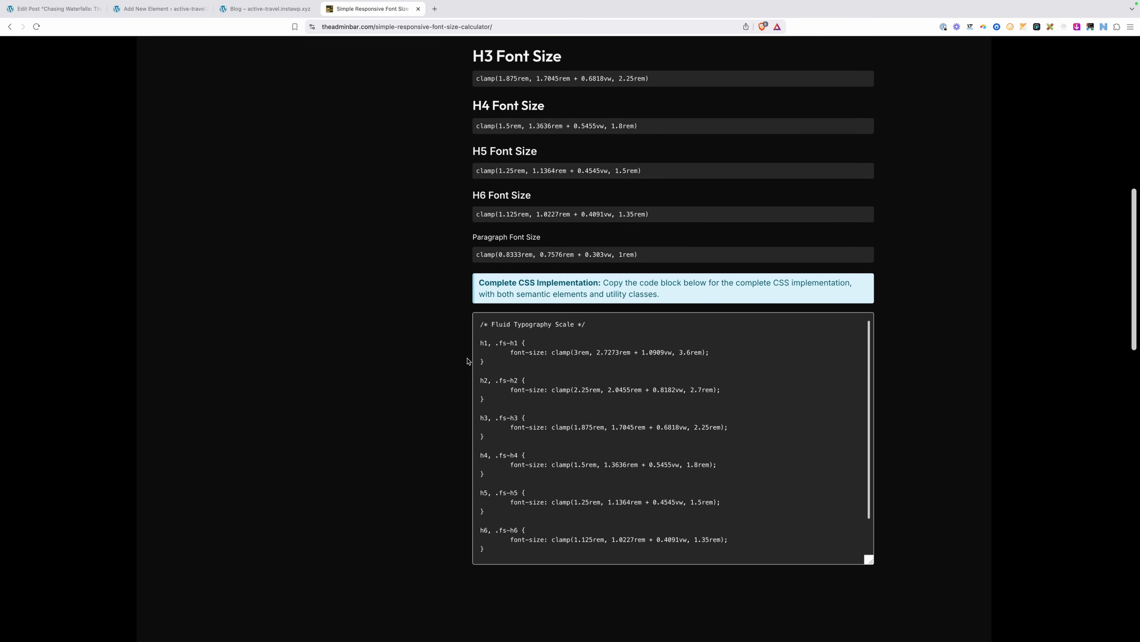
Examine the fs-h2 and fs-h5 utility classes and the h5 font-size rule in the fluid typography CSS
{"action": "left_click_drag", "start_coordinate": [495, 380], "coordinate": [517, 380]}
{"action": "left_click", "coordinate": [517, 381]}
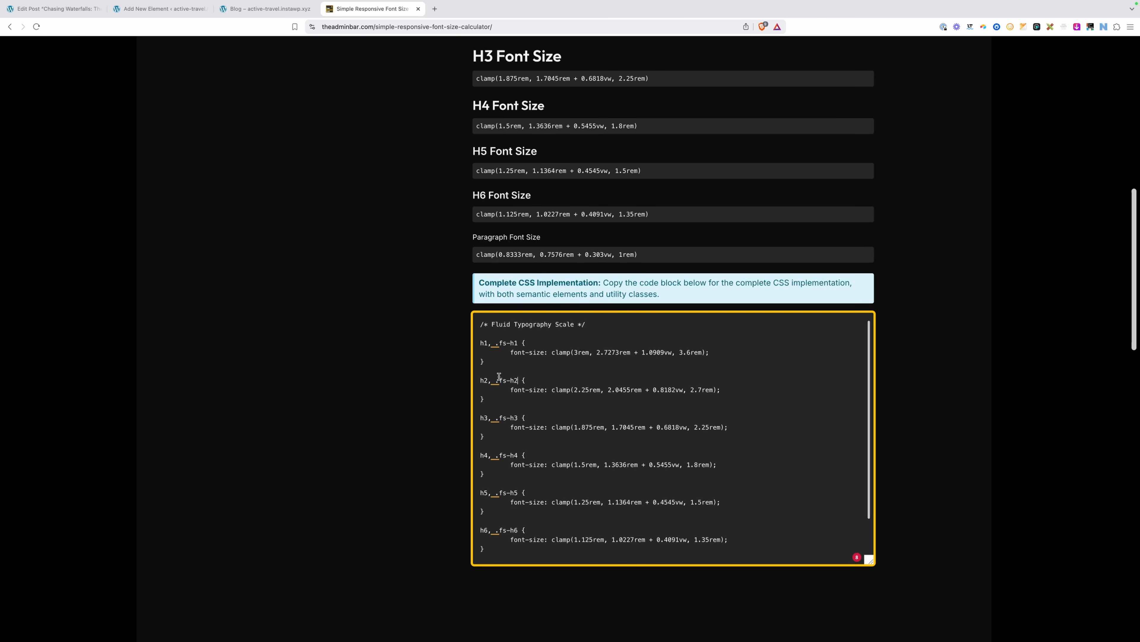
{"action": "left_click_drag", "start_coordinate": [500, 380], "coordinate": [511, 380]}
{"action": "left_click_drag", "start_coordinate": [496, 493], "coordinate": [517, 493]}
{"action": "left_click", "coordinate": [507, 492]}
{"action": "left_click", "coordinate": [519, 493]}
{"action": "left_click_drag", "start_coordinate": [499, 380], "coordinate": [518, 380]}
{"action": "left_click_drag", "start_coordinate": [510, 502], "coordinate": [721, 505]}
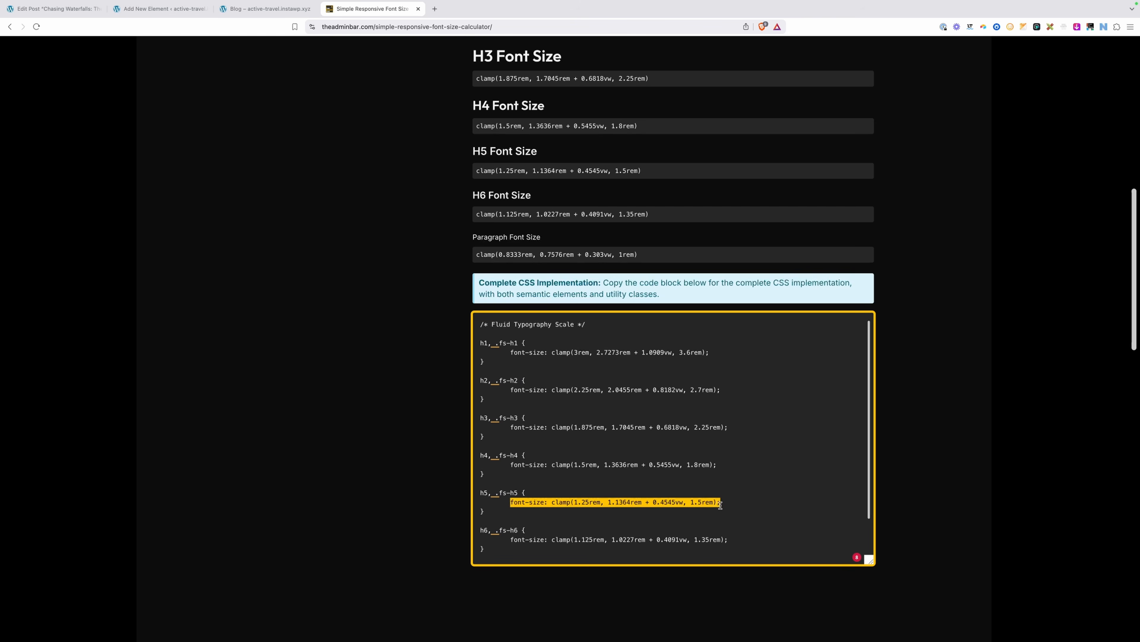
{"action": "left_click", "coordinate": [720, 504]}
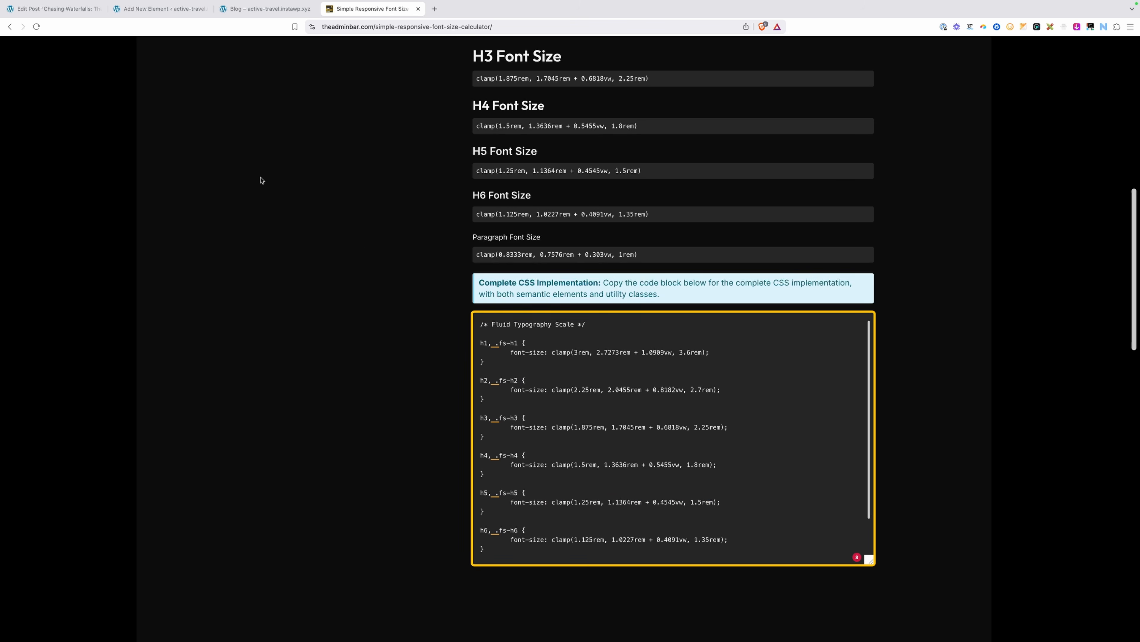
Switch to the open editor of the Blog Loop element
{"action": "left_click", "coordinate": [167, 9]}
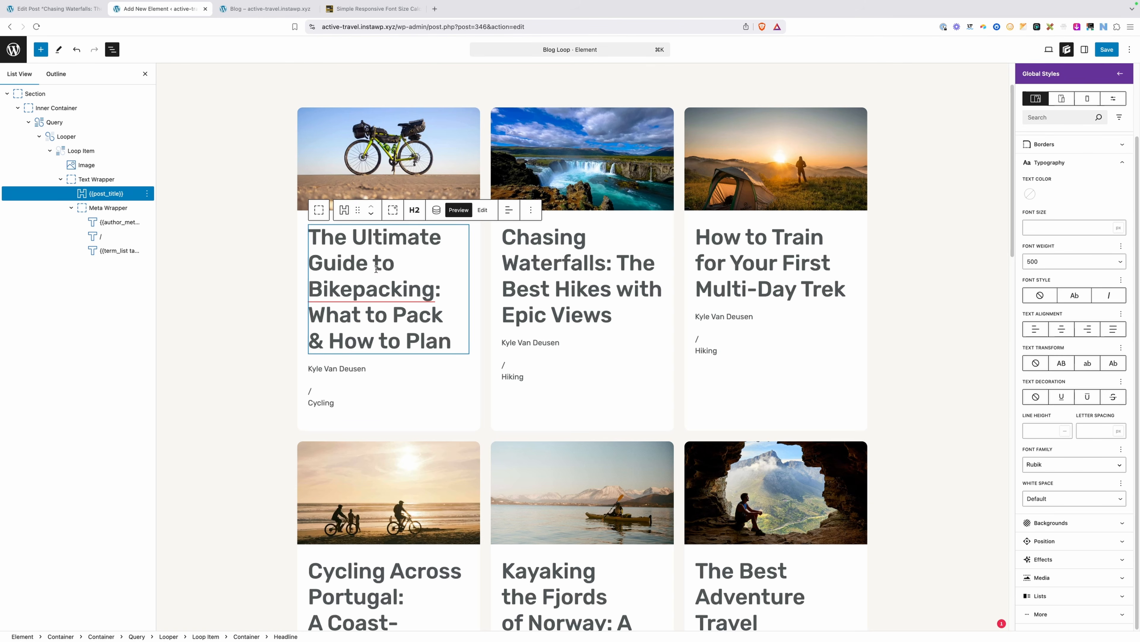
Try Heading 5 as the post title's heading level and set it back to Heading 2
{"action": "left_click", "coordinate": [406, 218]}
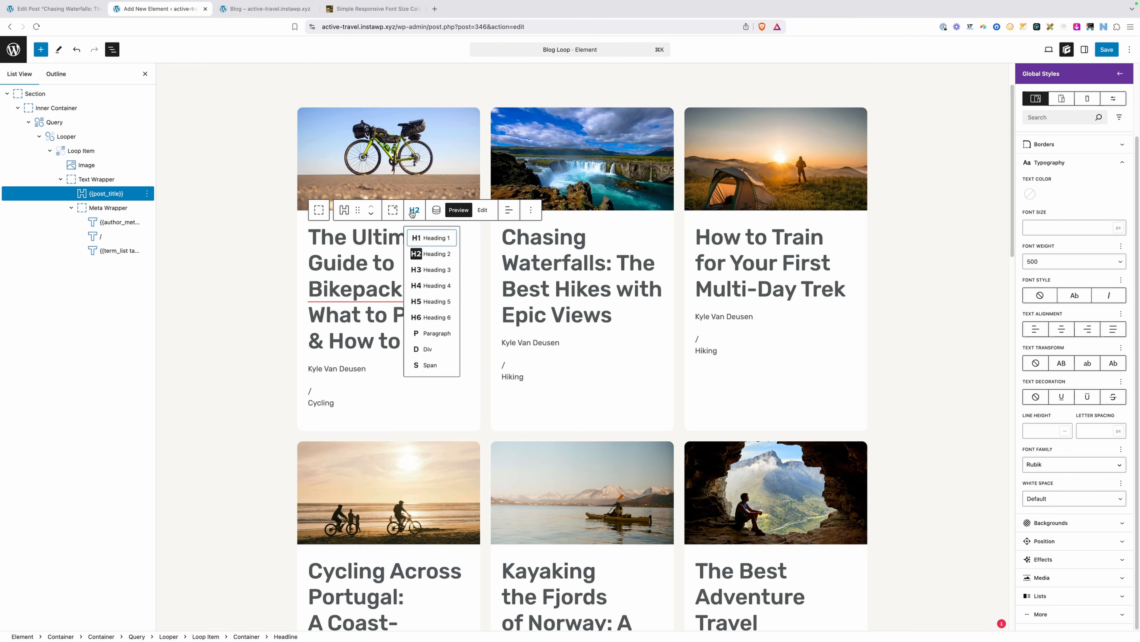
{"action": "left_click", "coordinate": [426, 304]}
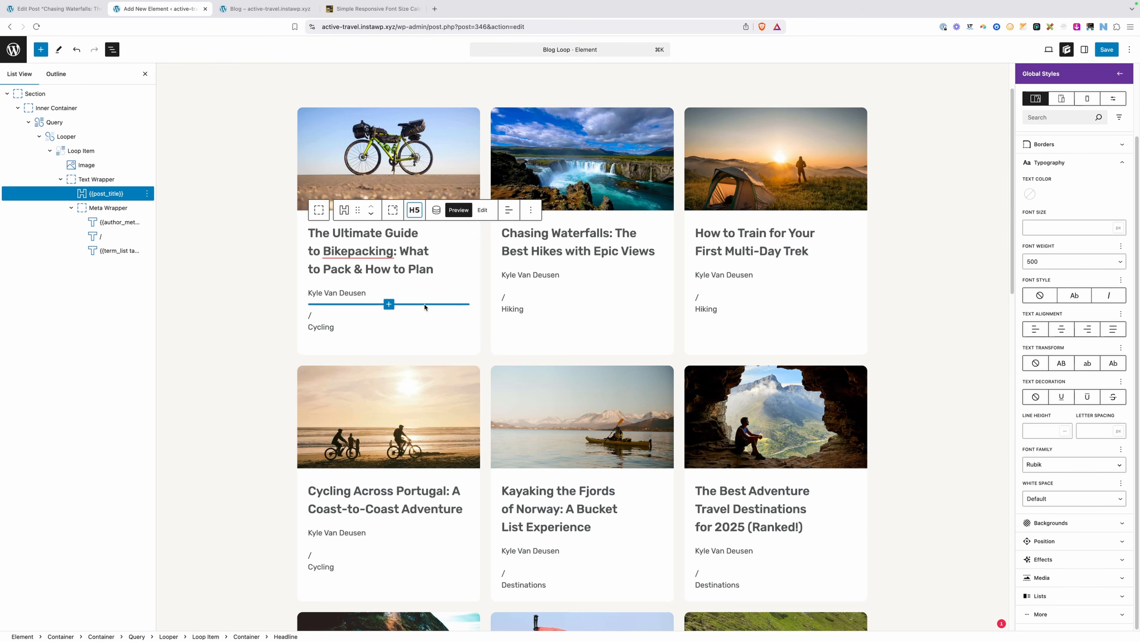
{"action": "left_click", "coordinate": [414, 210]}
{"action": "left_click", "coordinate": [428, 260]}
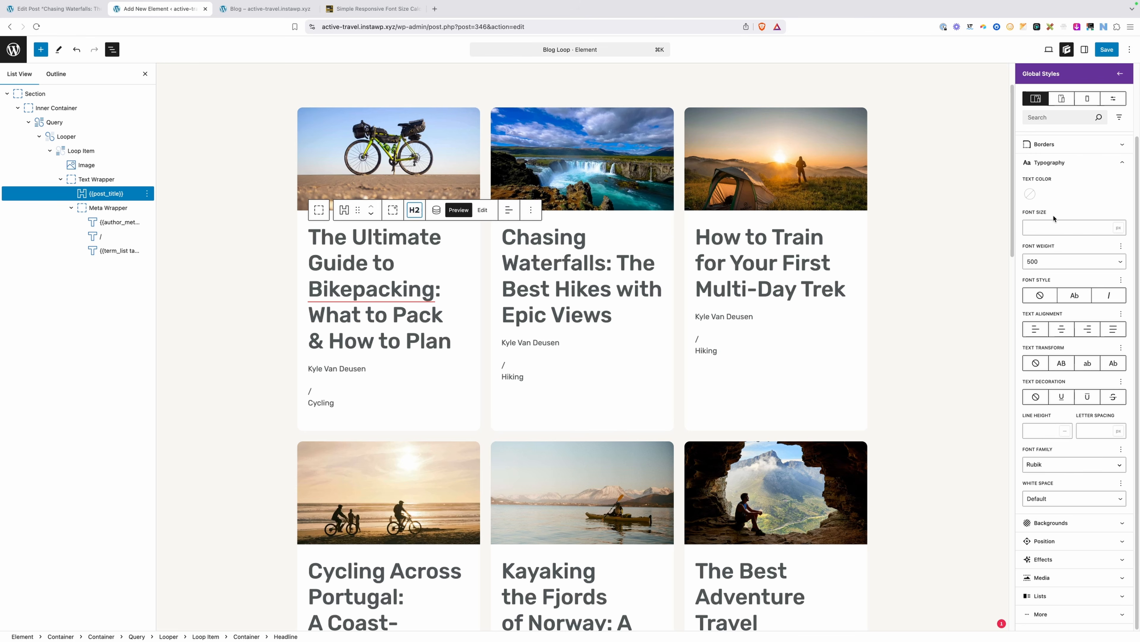
Add the CSS class fs-h5 to the post title headline and deselect the block
{"action": "scroll", "coordinate": [1054, 219], "scroll_direction": "up", "scroll_amount": 3}
{"action": "left_click", "coordinate": [1119, 75]}
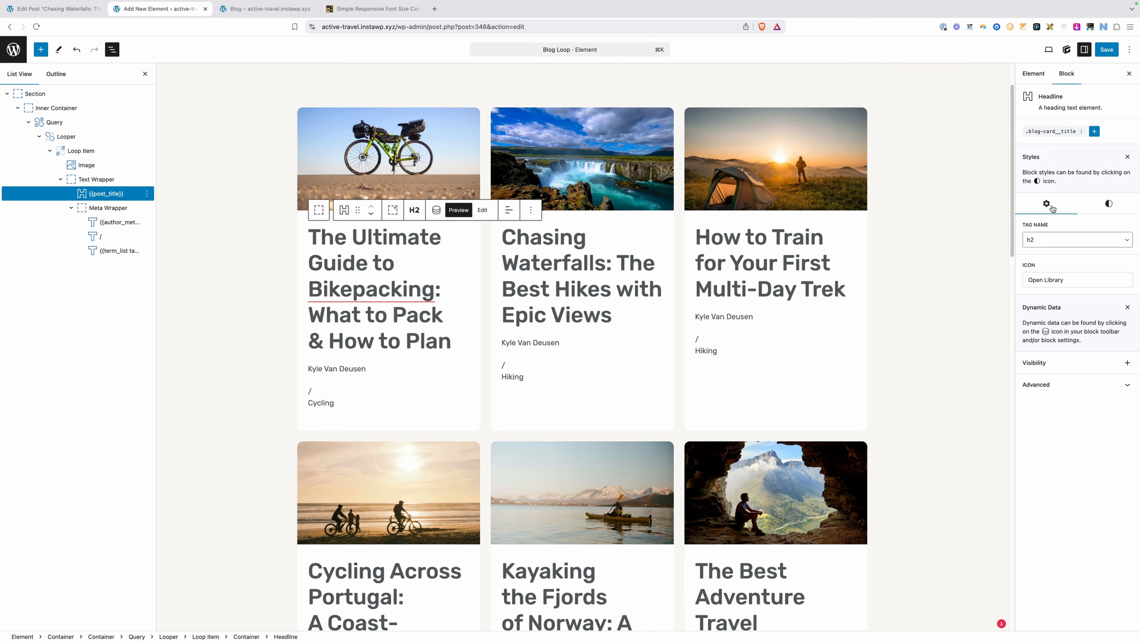
{"action": "left_click", "coordinate": [1028, 382]}
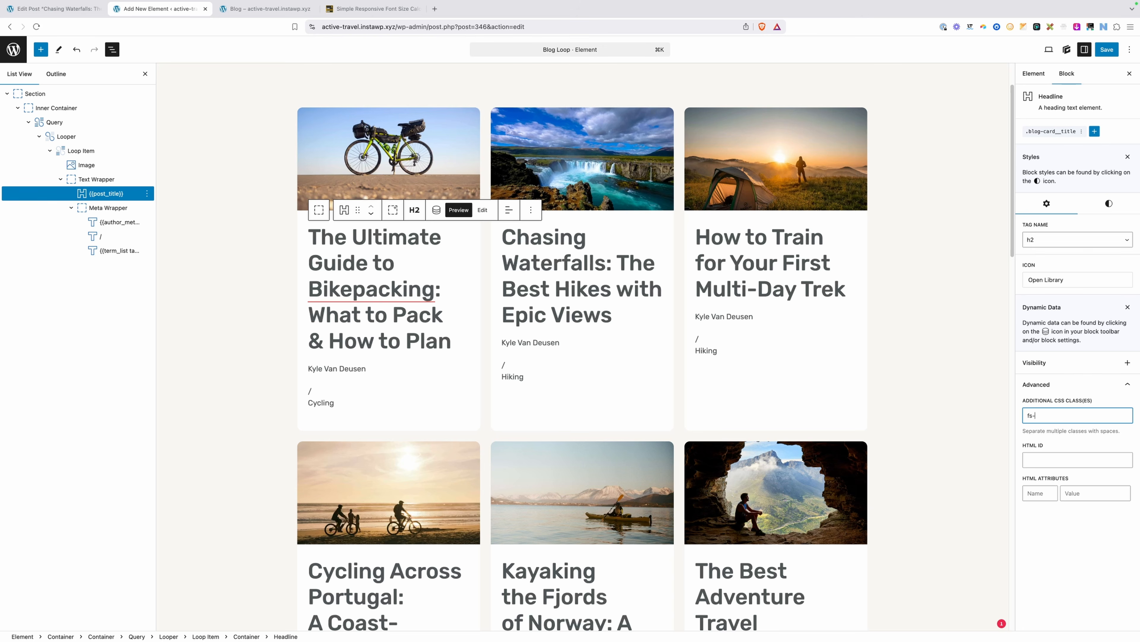
{"action": "type", "text": "fs-h5"}
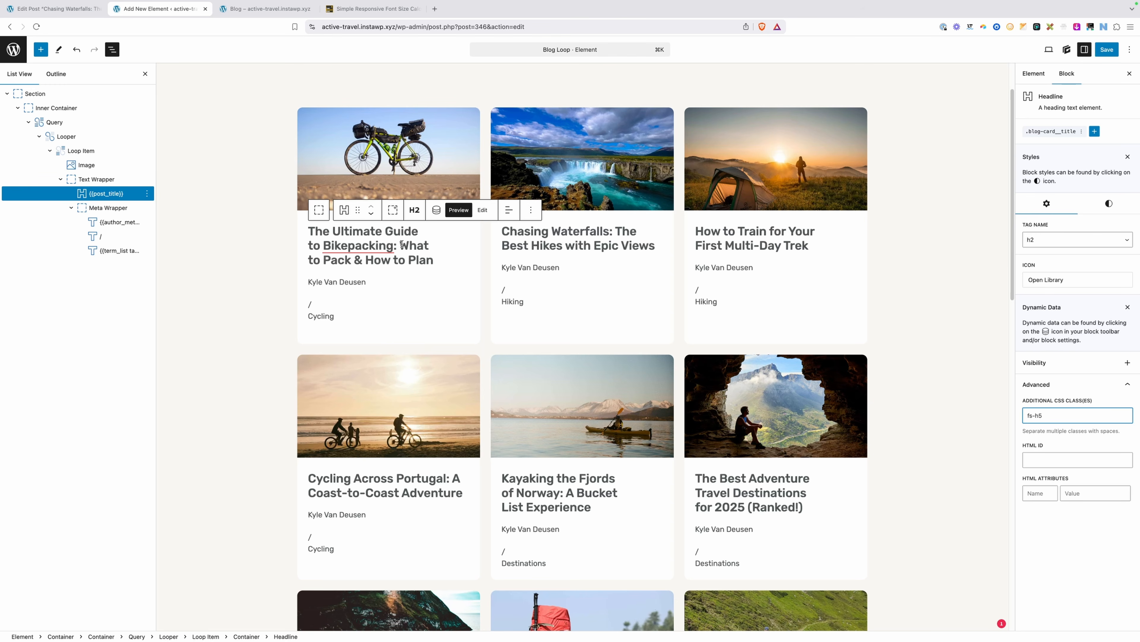
{"action": "left_click", "coordinate": [240, 251]}
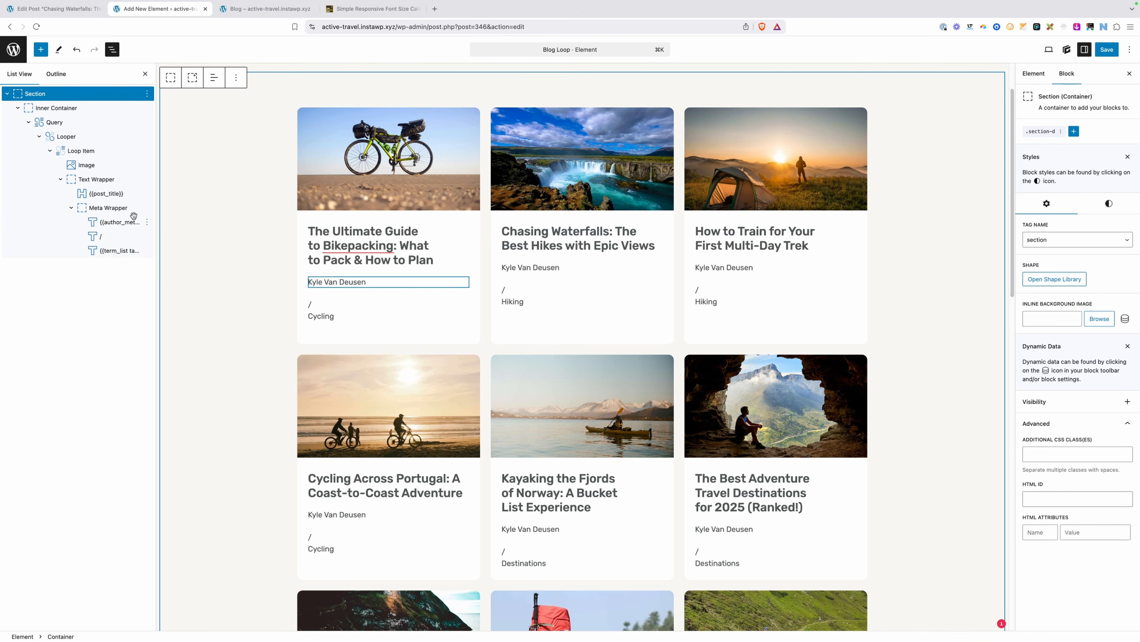
Create a blank global style named blog-card__meta-wrapper for the Meta Wrapper container
{"action": "left_click", "coordinate": [386, 298]}
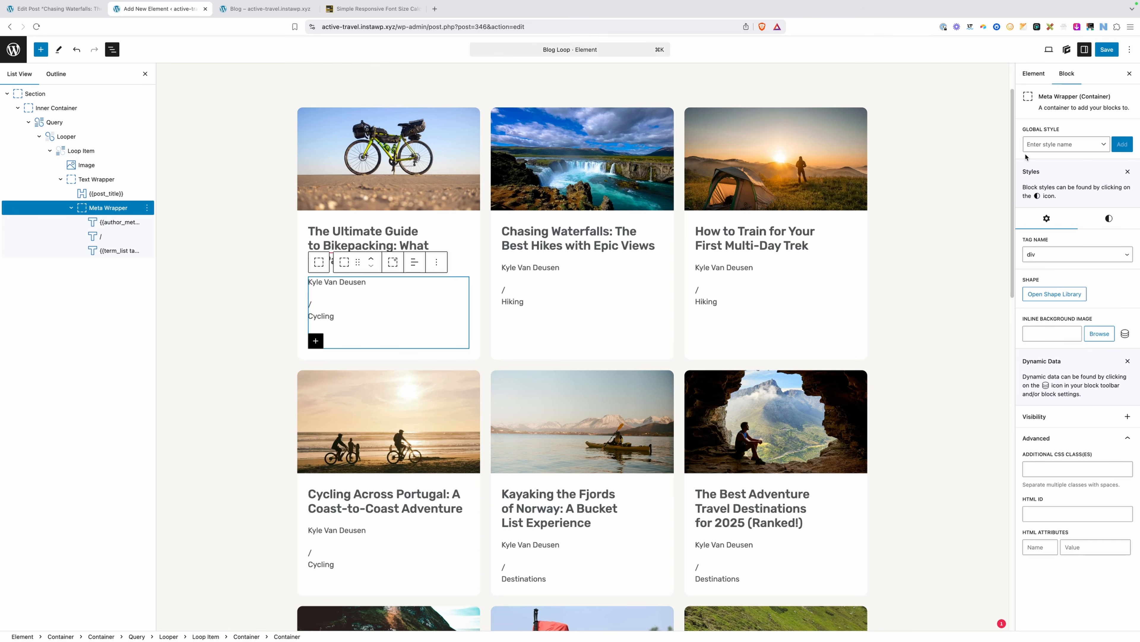
{"action": "left_click", "coordinate": [1040, 150]}
{"action": "type", "text": "blog-"}
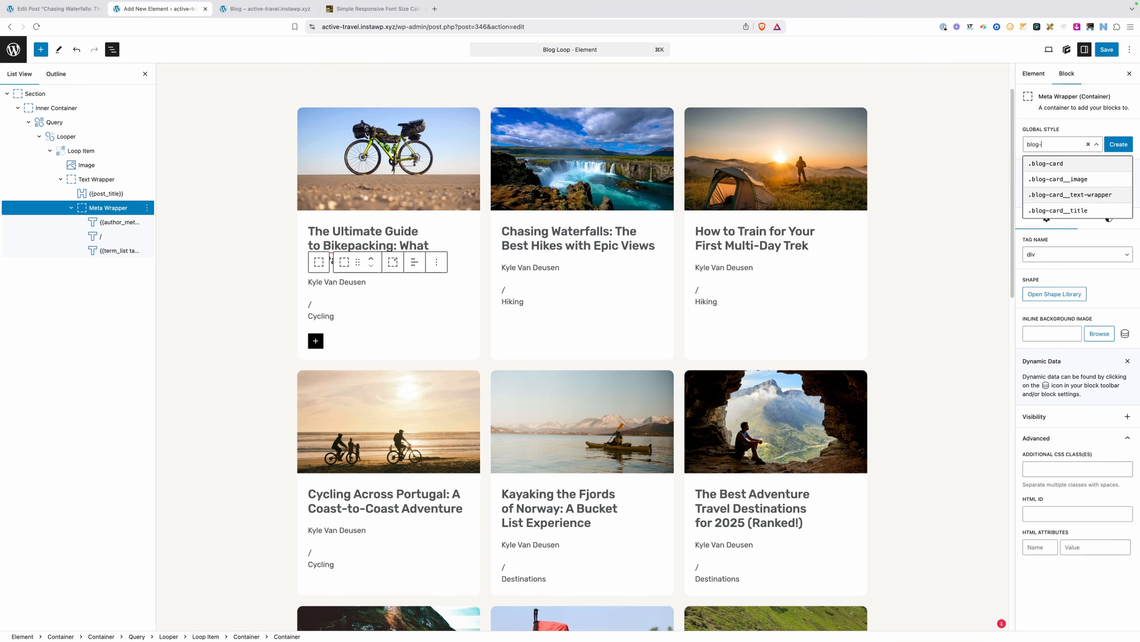
{"action": "type", "text": "card_"}
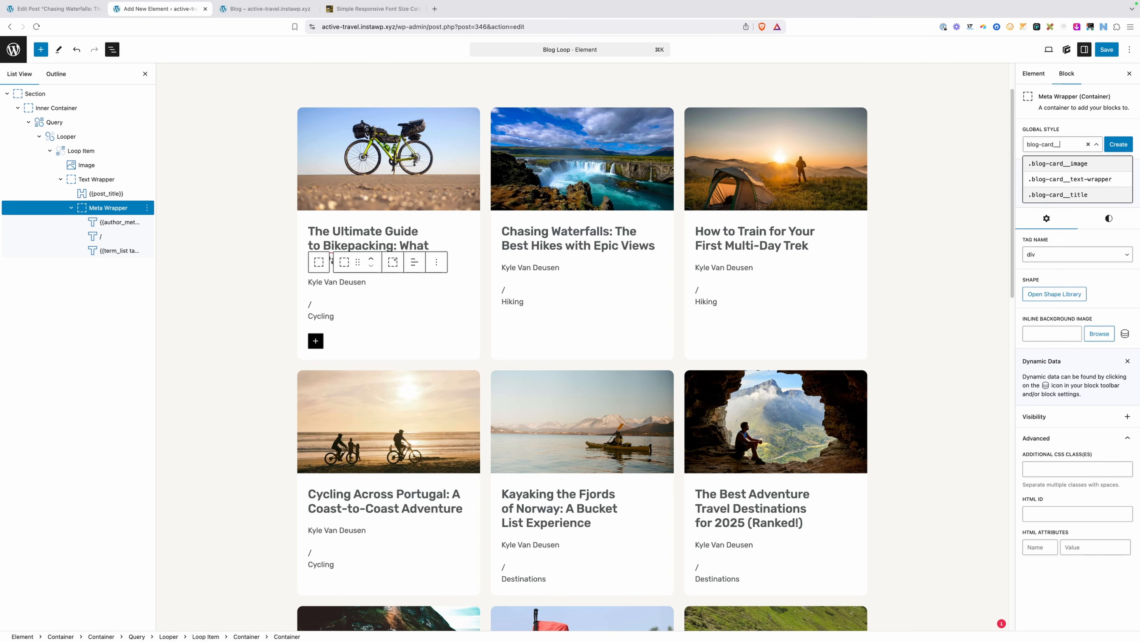
{"action": "type", "text": "_meta-wrapper"}
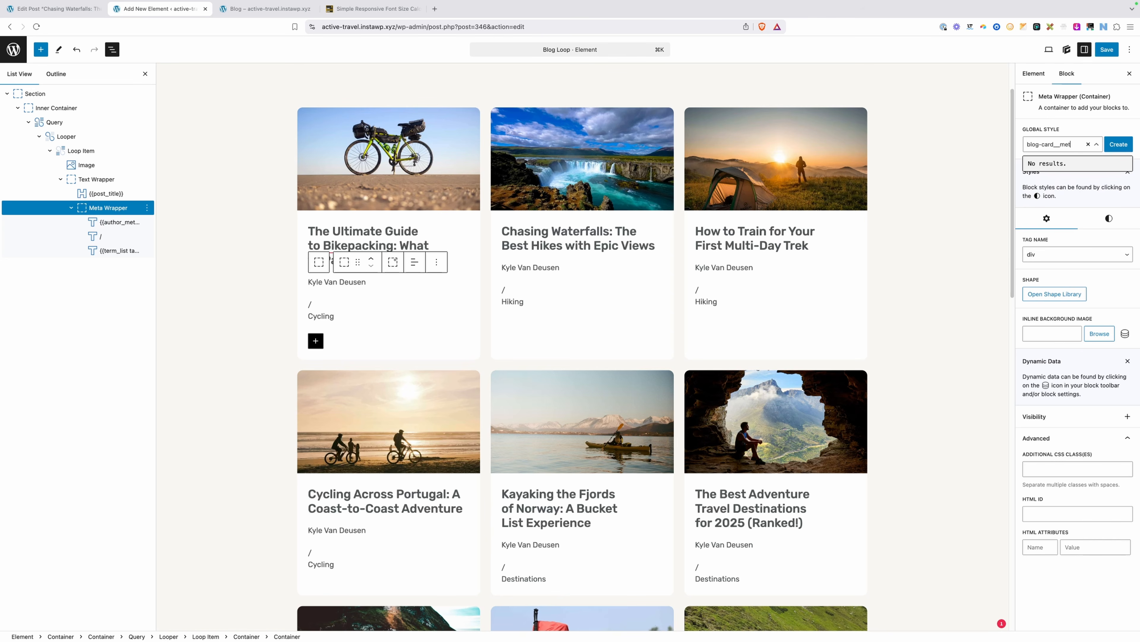
{"action": "left_click", "coordinate": [1118, 145]}
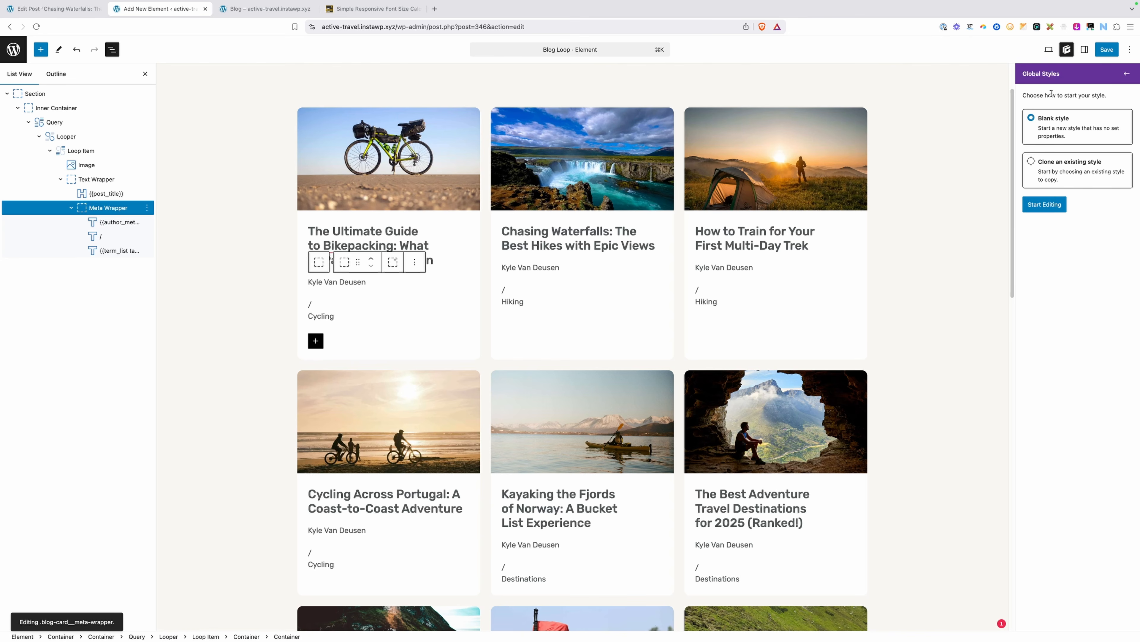
{"action": "left_click", "coordinate": [1045, 205]}
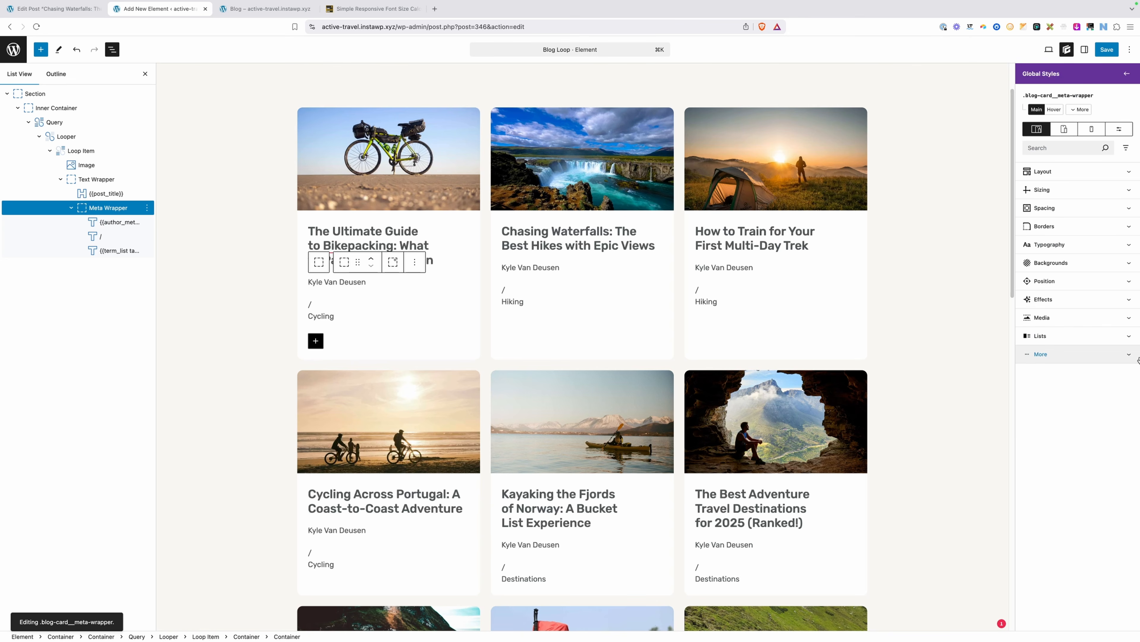
Set the meta wrapper style's display to Flex and its column gap to 8 px
{"action": "left_click", "coordinate": [1069, 174]}
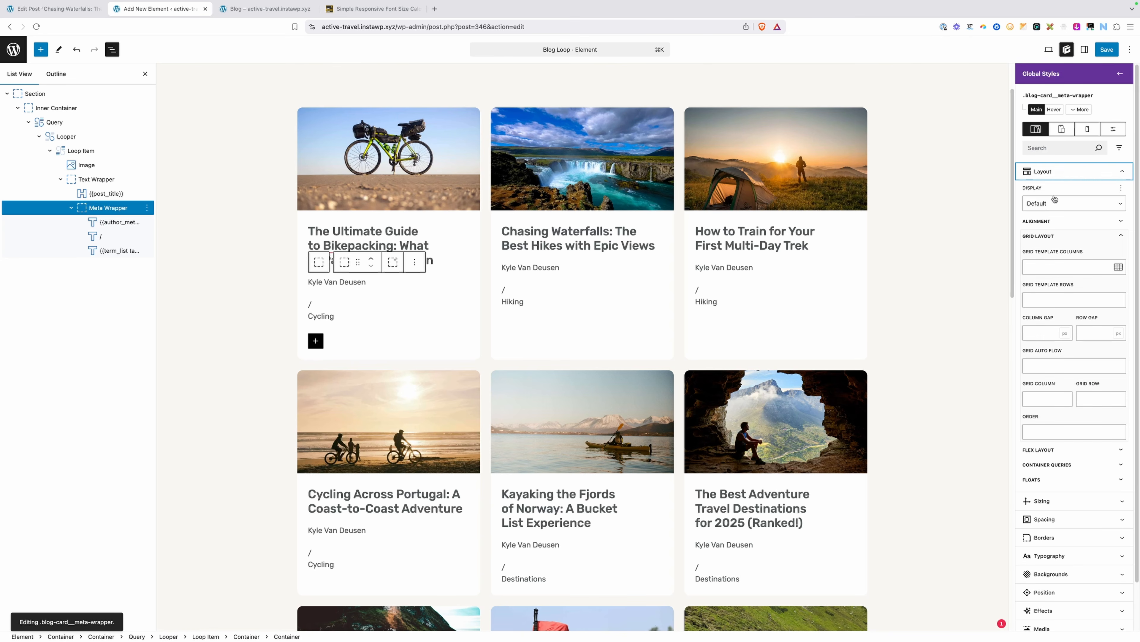
{"action": "left_click", "coordinate": [1050, 203]}
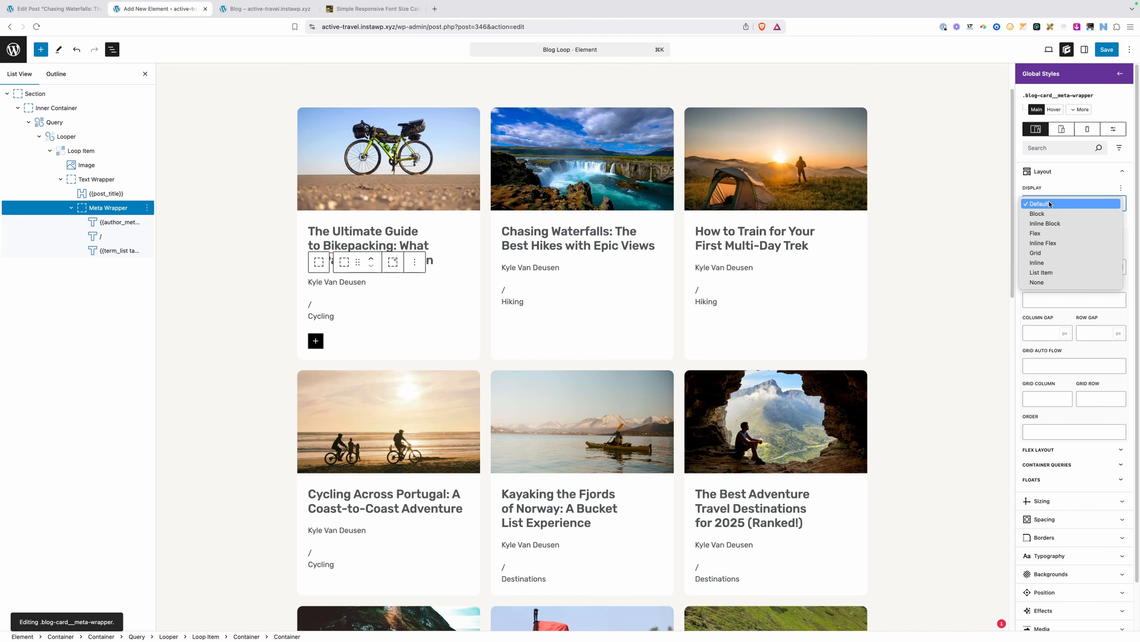
{"action": "left_click", "coordinate": [1046, 234]}
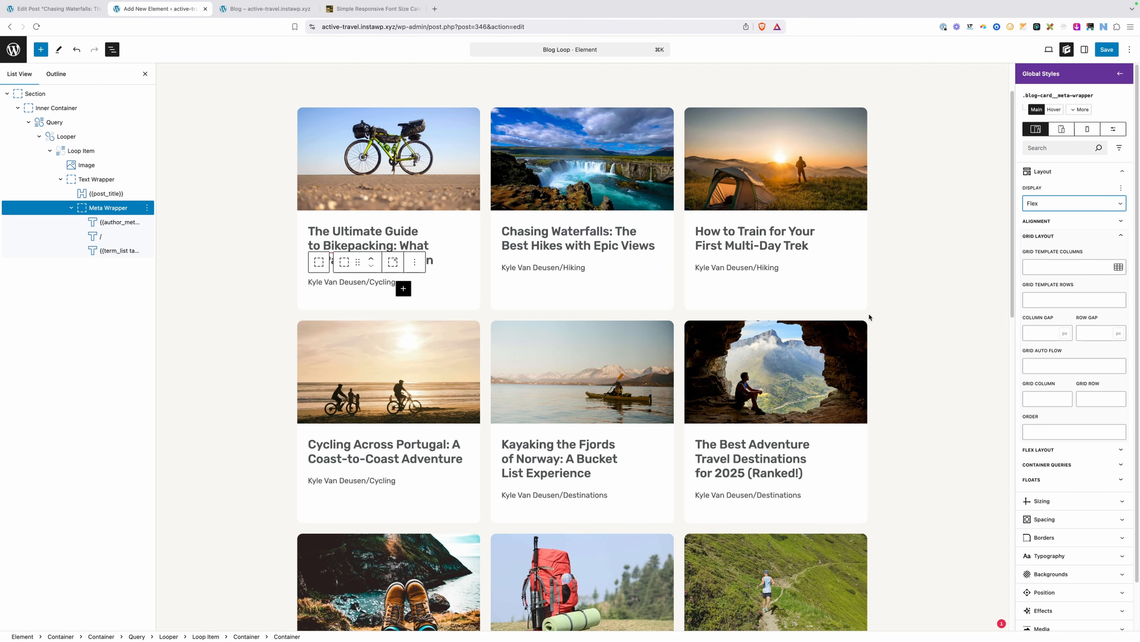
{"action": "left_click", "coordinate": [1048, 336]}
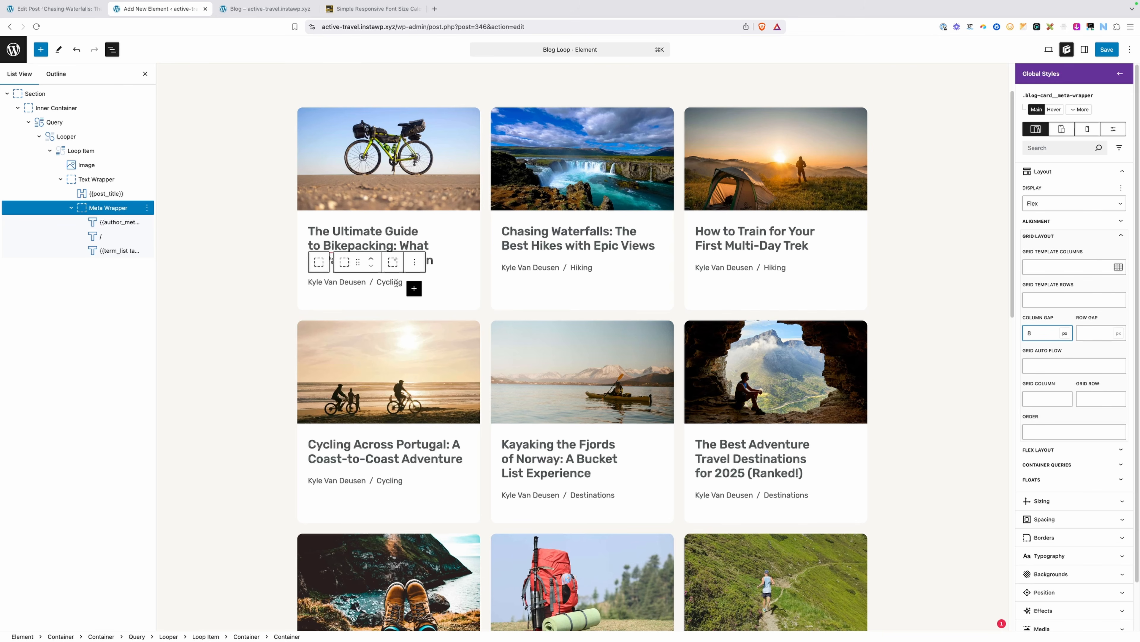
Create a blank global style named blog-card__divider for the slash text between author and category
{"action": "left_click", "coordinate": [372, 282]}
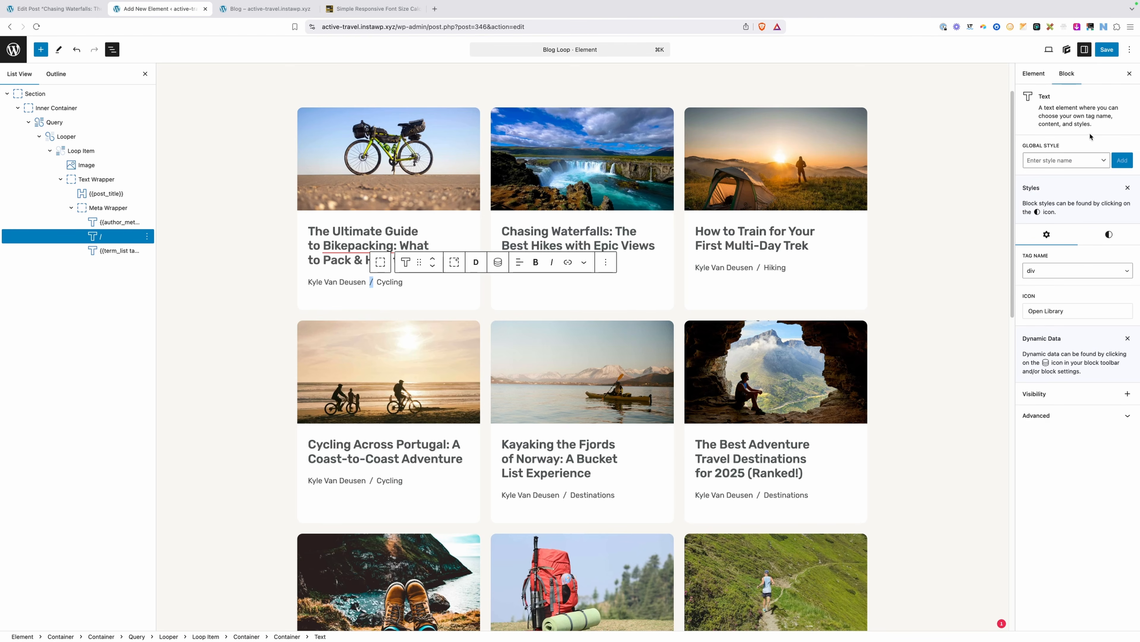
{"action": "left_click", "coordinate": [1063, 161]}
{"action": "type", "text": "blog-car"}
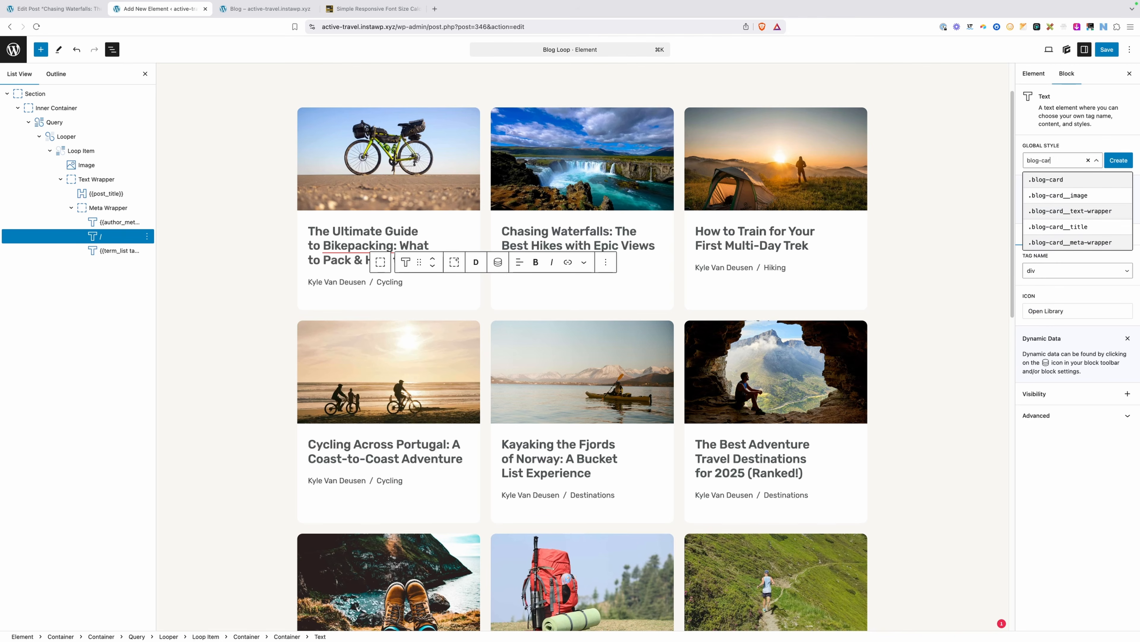
{"action": "type", "text": "d__"}
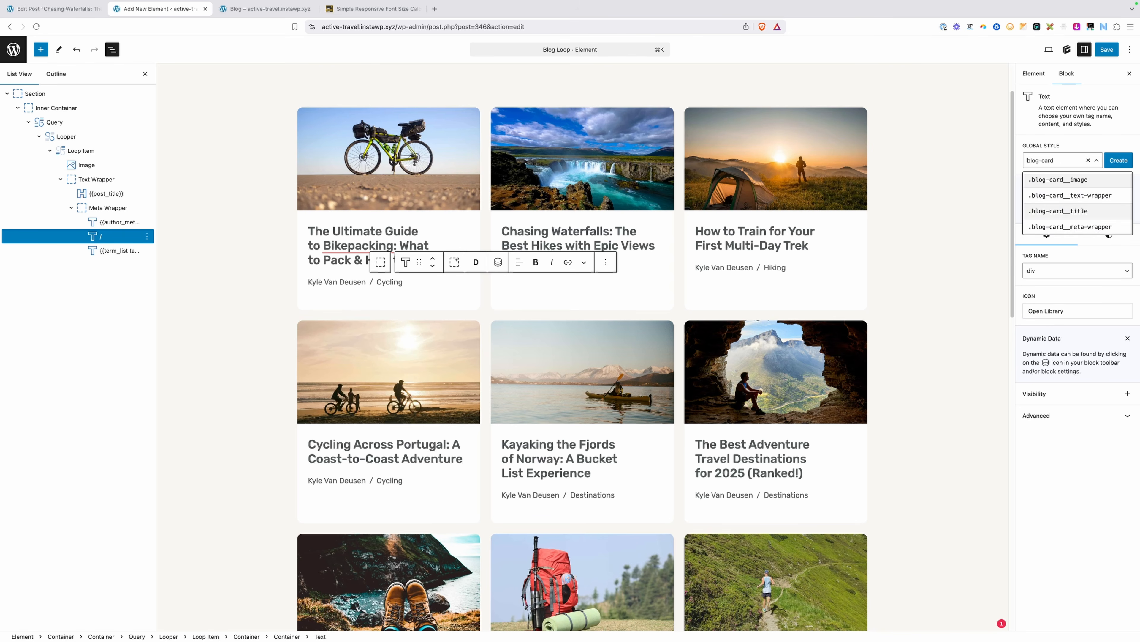
{"action": "type", "text": "divider"}
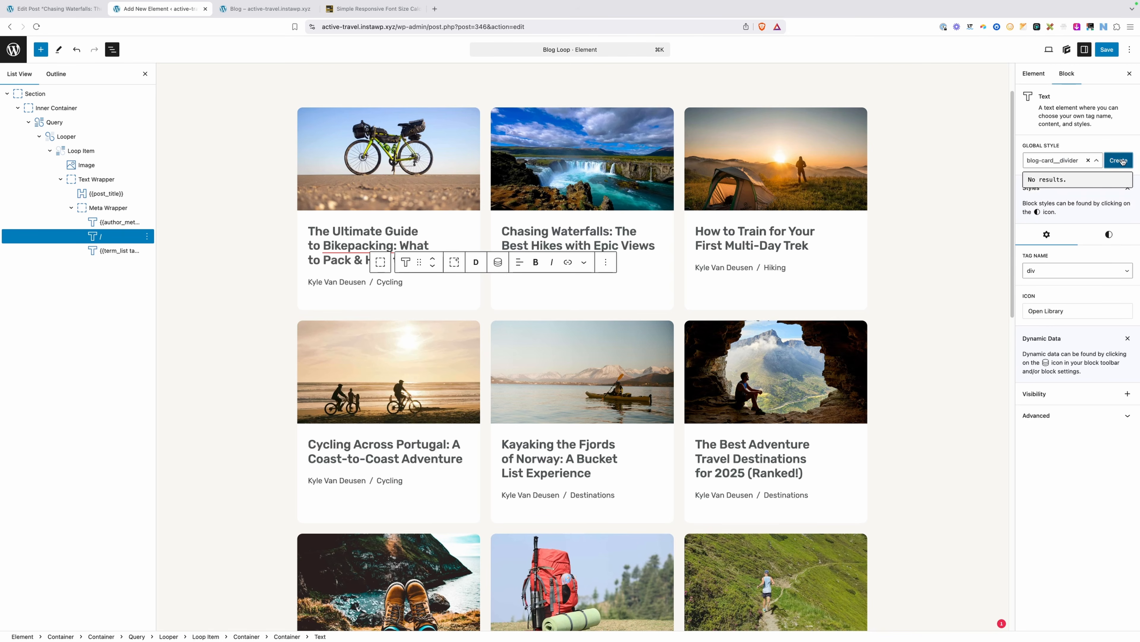
{"action": "left_click", "coordinate": [1120, 161]}
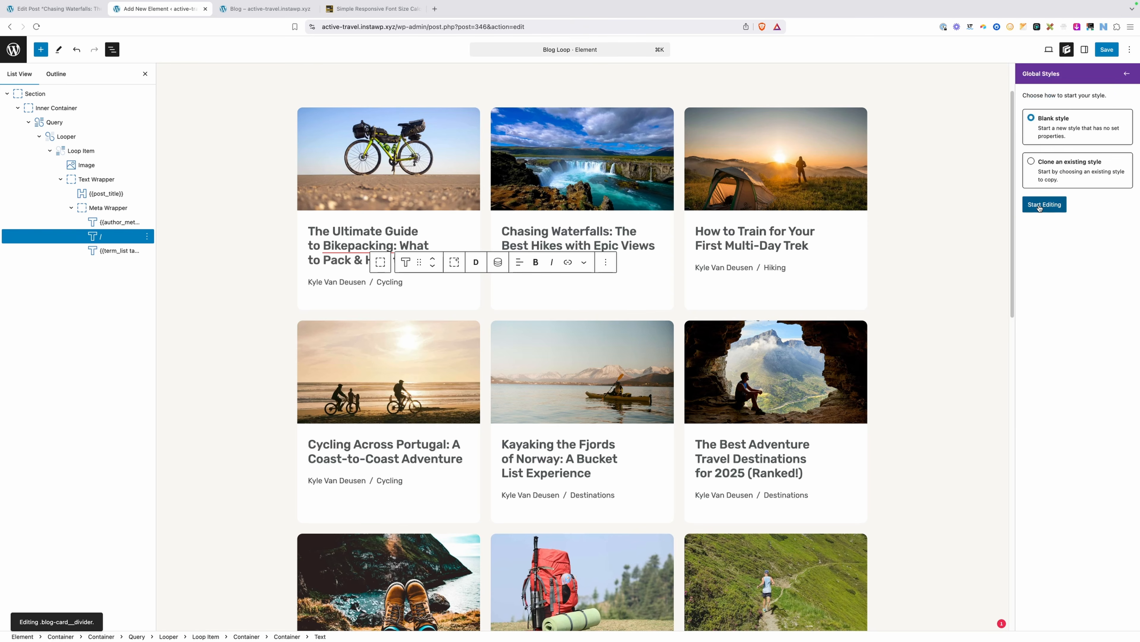
{"action": "left_click", "coordinate": [1040, 206]}
Give the divider style a font weight of 700 and the lime text color
{"action": "left_click", "coordinate": [1051, 245]}
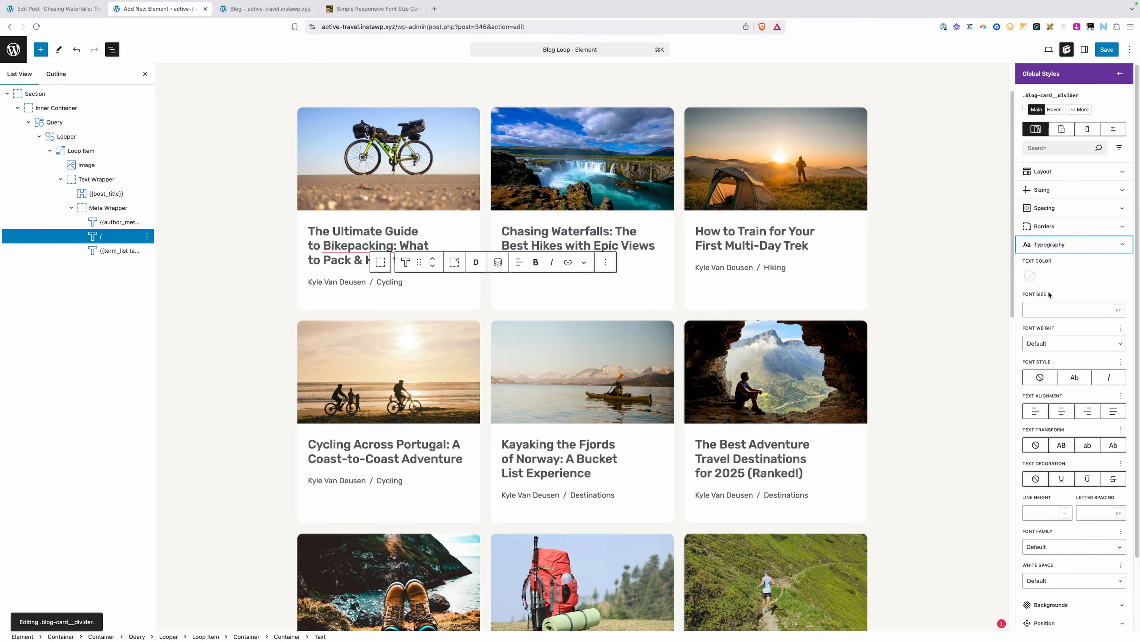
{"action": "left_click", "coordinate": [1048, 343]}
{"action": "left_click", "coordinate": [1044, 432]}
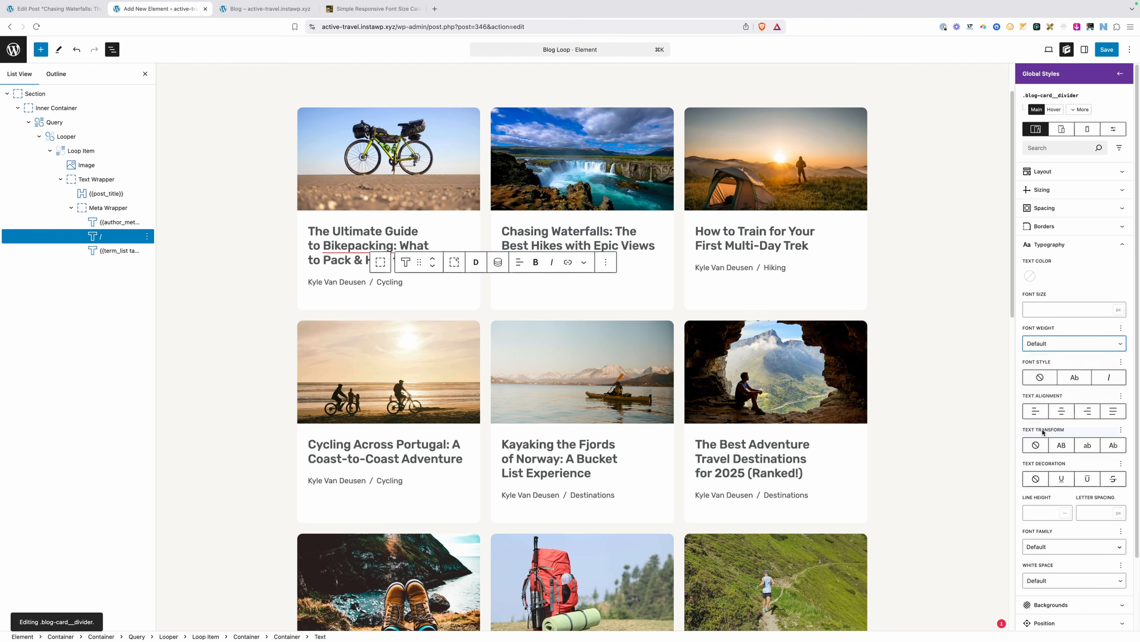
{"action": "left_click", "coordinate": [1030, 276]}
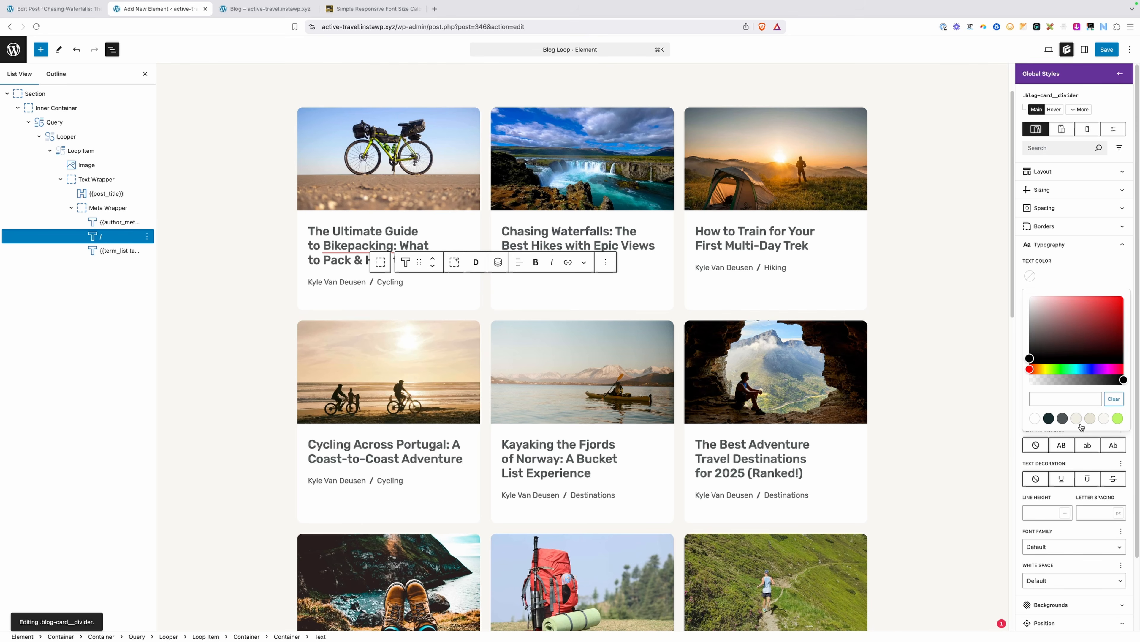
{"action": "left_click", "coordinate": [1118, 418]}
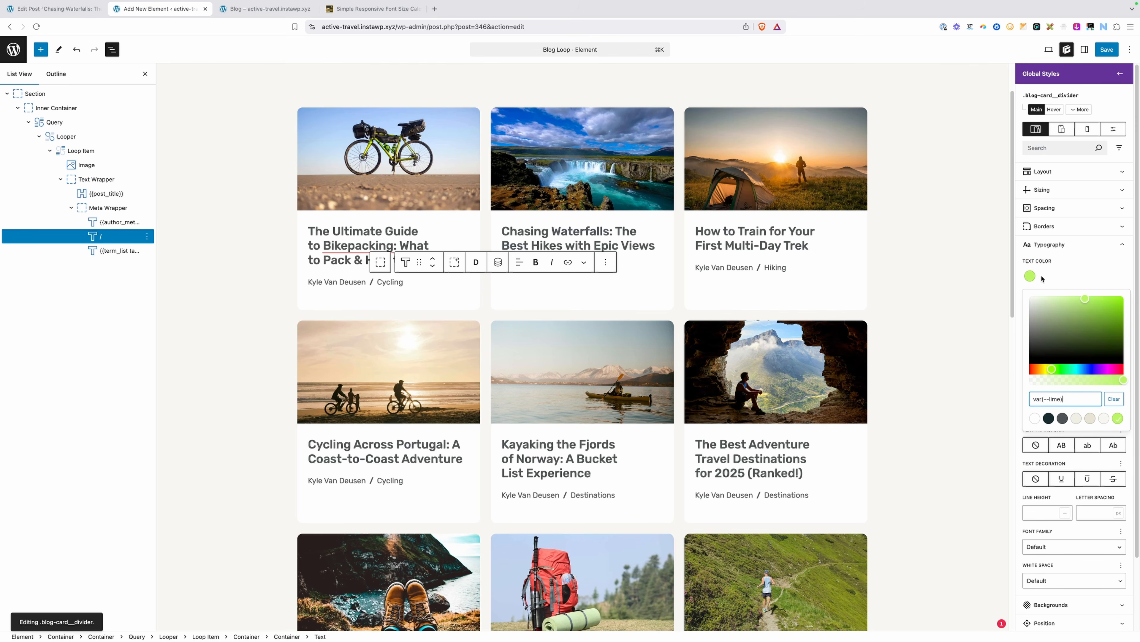
{"action": "left_click", "coordinate": [1057, 275]}
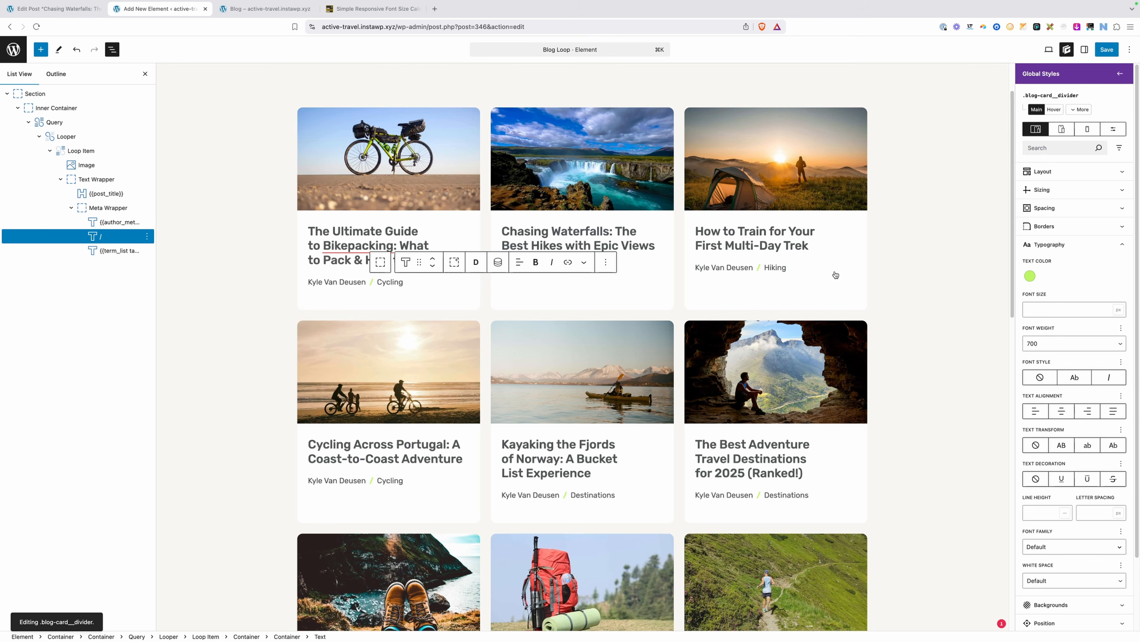
{"action": "left_click", "coordinate": [918, 271]}
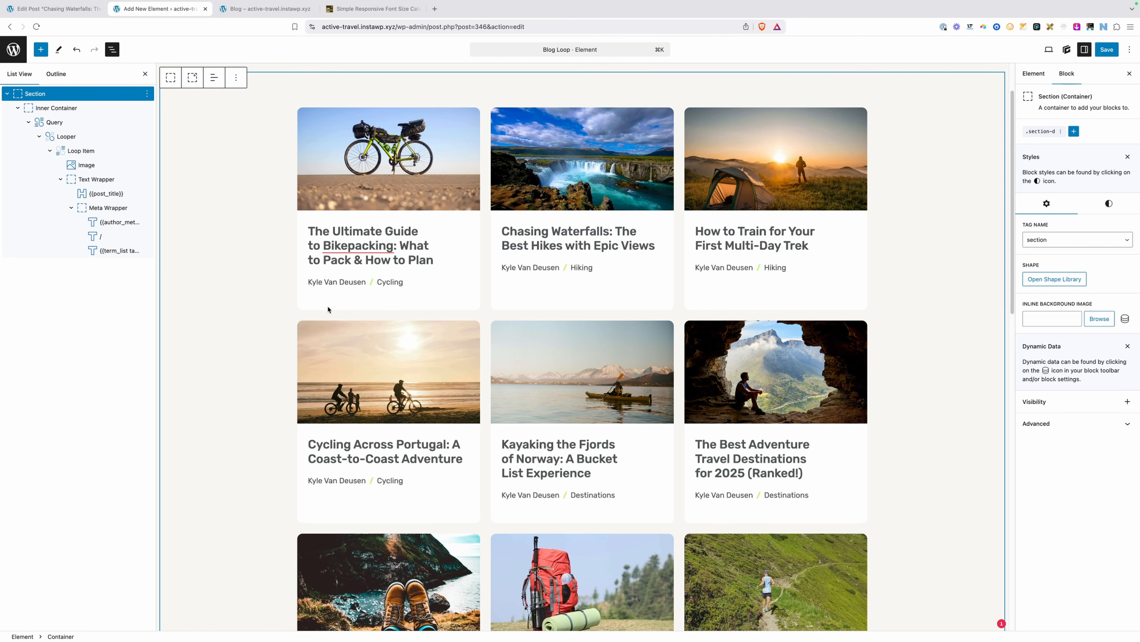
Set the bottom margin of all three text blocks inside the Meta Wrapper to 0 px
{"action": "left_click", "coordinate": [113, 222]}
{"action": "left_click", "coordinate": [116, 250], "text": "shift"}
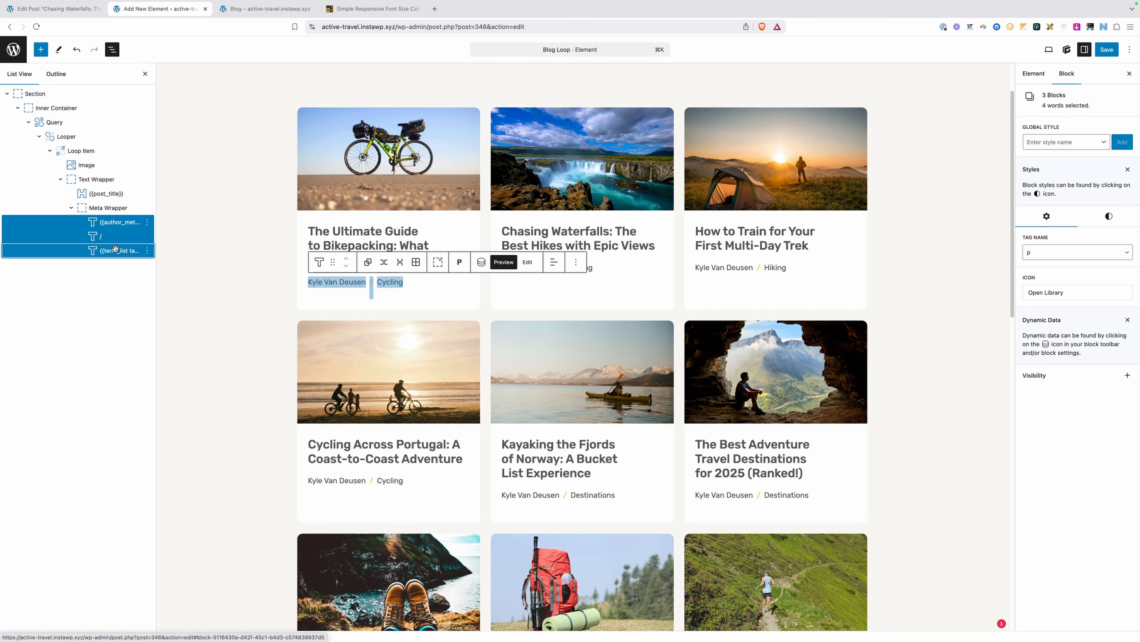
{"action": "left_click", "coordinate": [115, 223]}
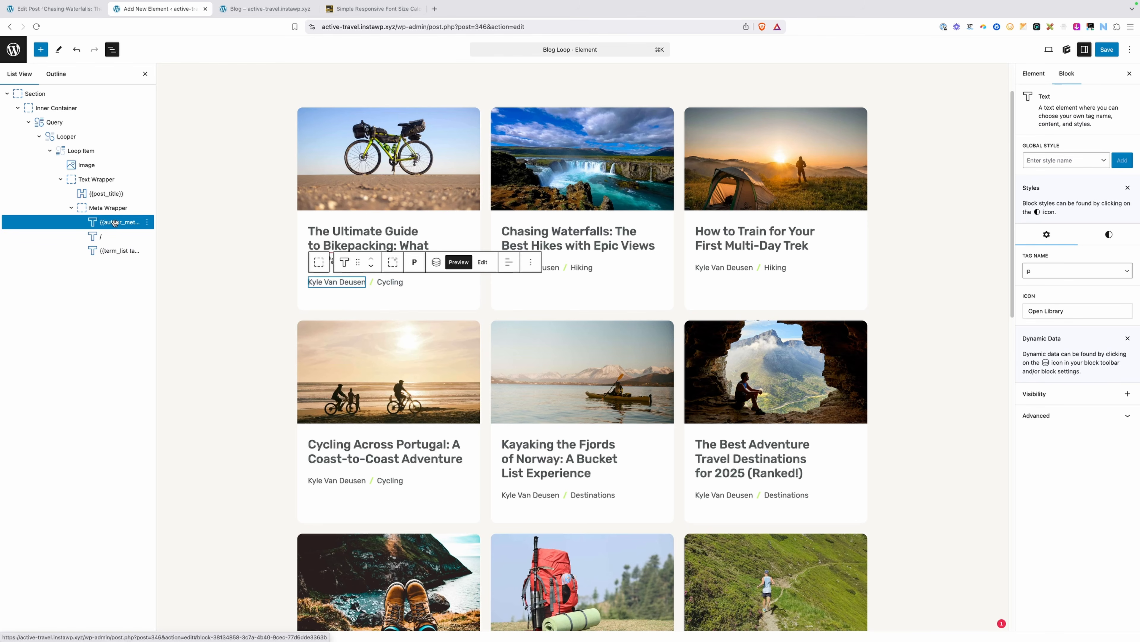
{"action": "left_click", "coordinate": [116, 250], "text": "shift"}
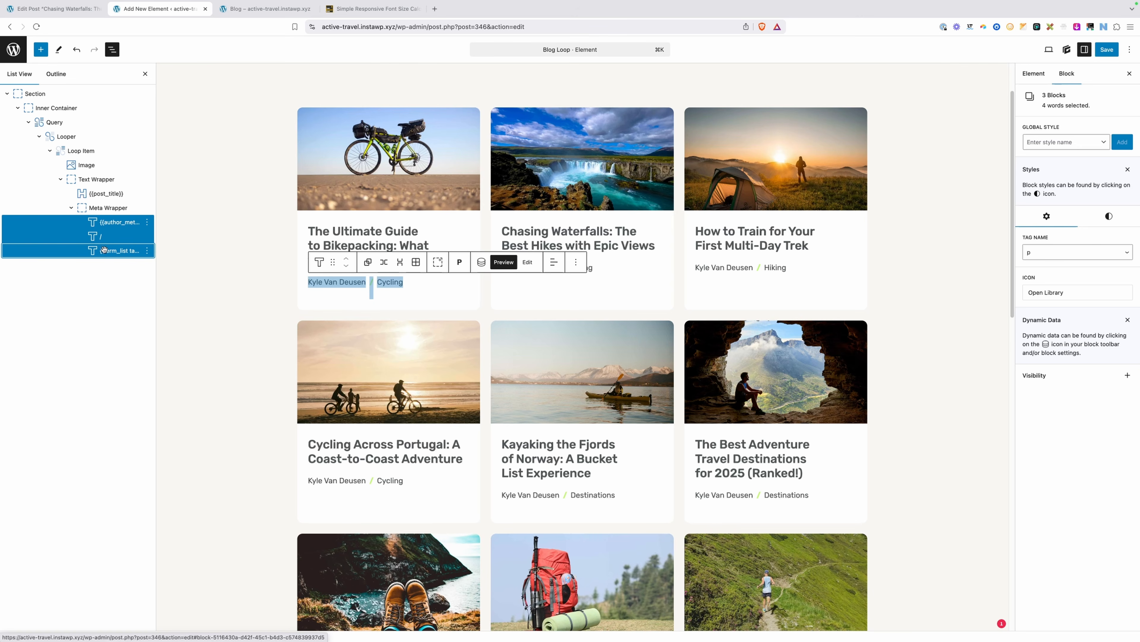
{"action": "left_click", "coordinate": [1099, 220]}
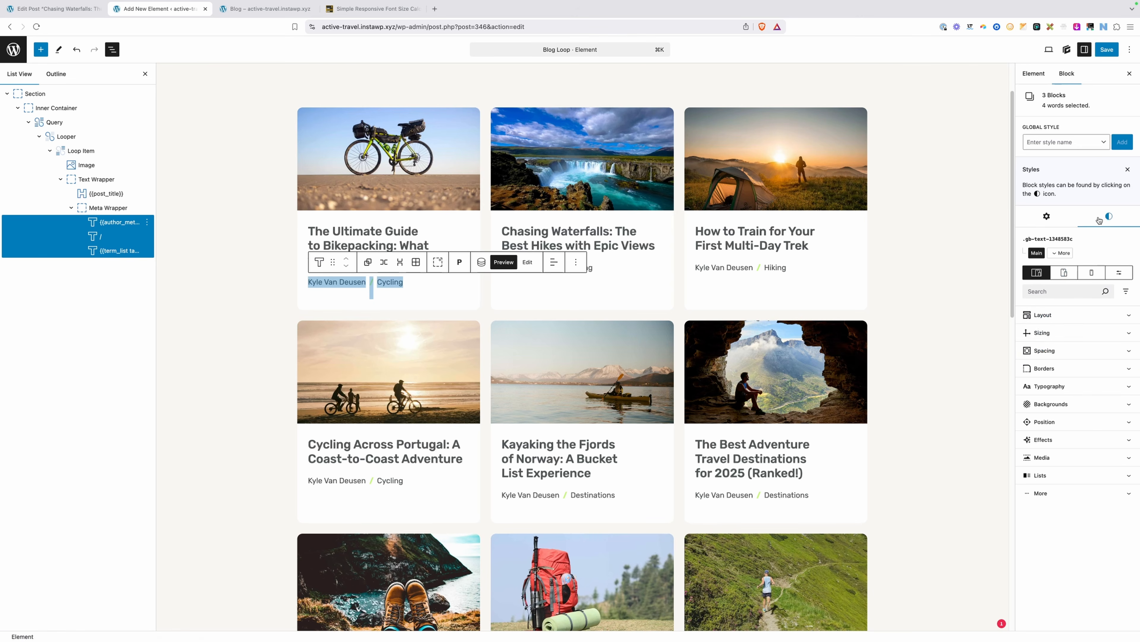
{"action": "left_click", "coordinate": [1068, 354]}
{"action": "left_click", "coordinate": [1072, 508]}
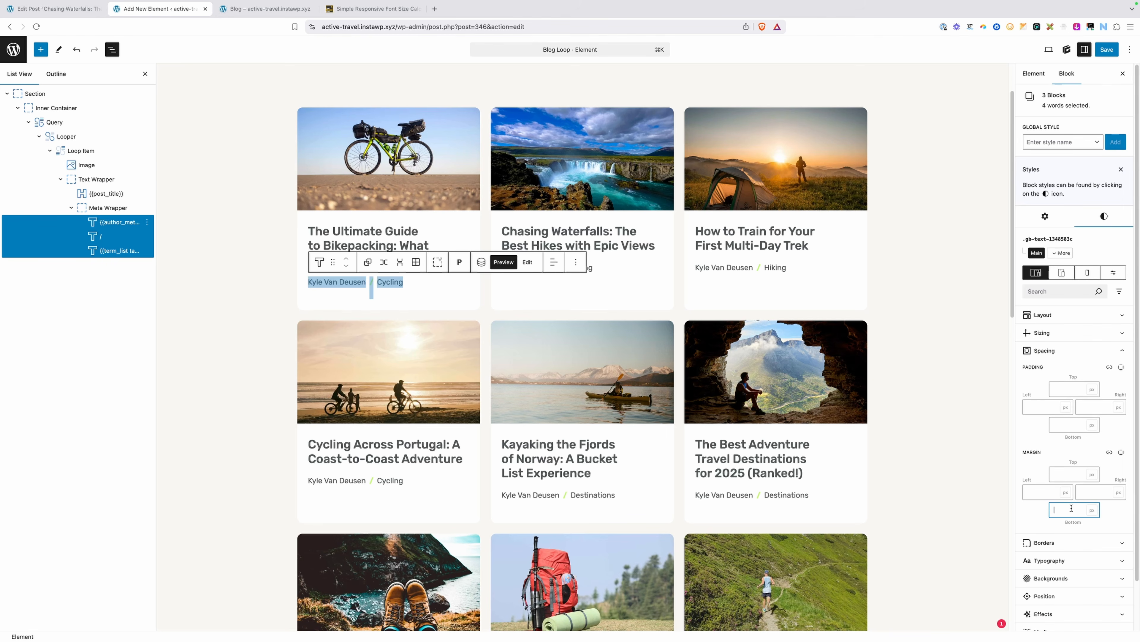
{"action": "type", "text": "0"}
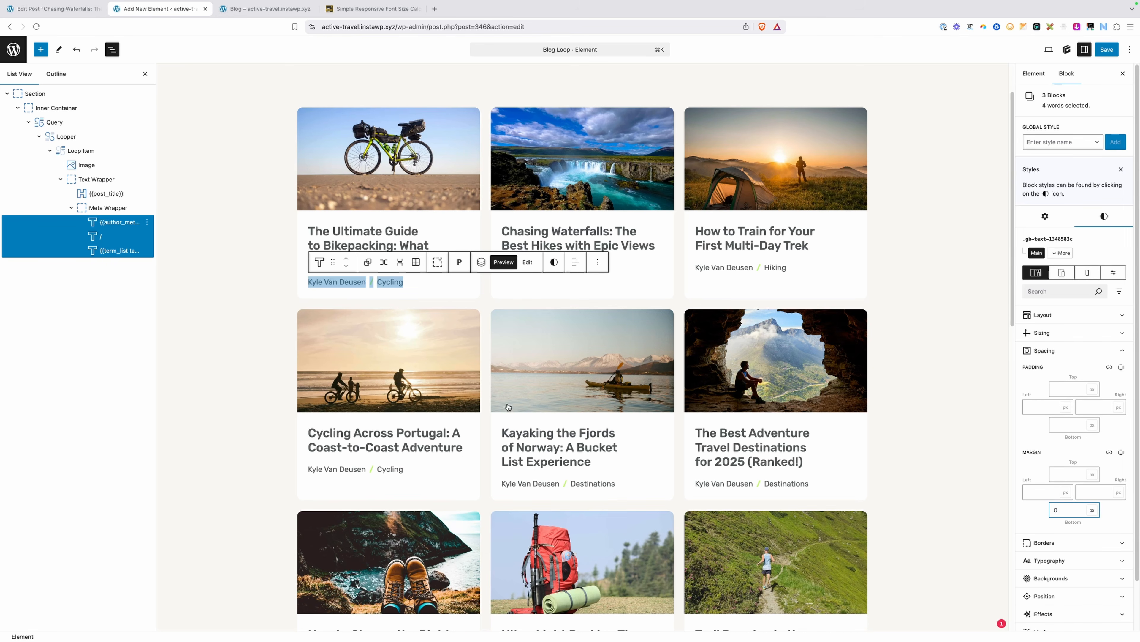
Set the blog-card global style's display to Flex and its flex direction to Column
{"action": "left_click", "coordinate": [247, 269]}
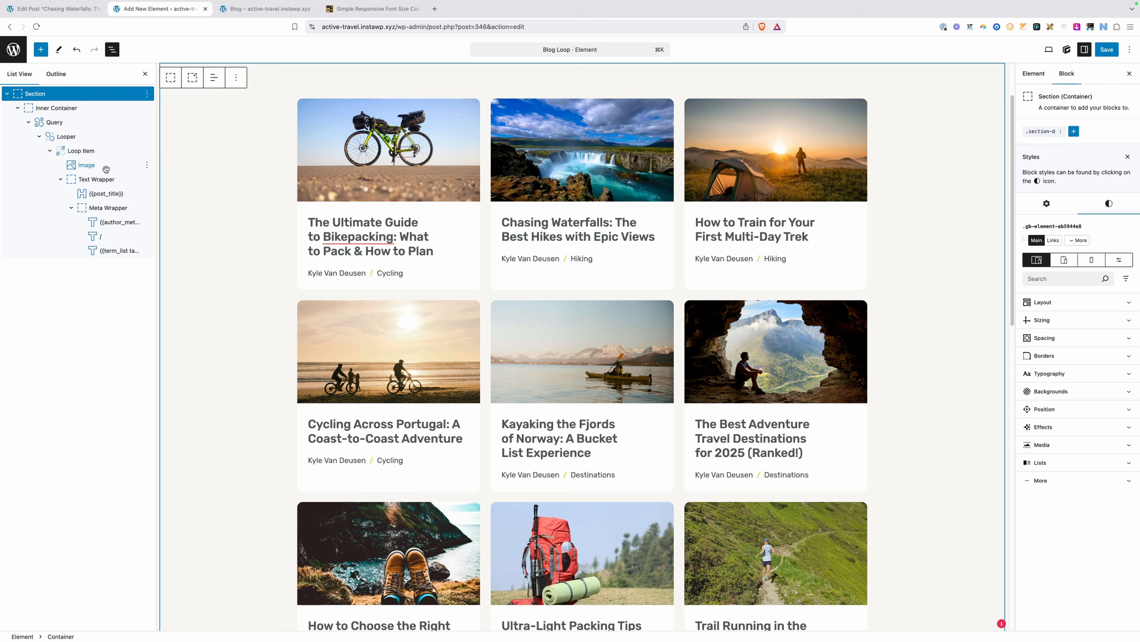
{"action": "left_click", "coordinate": [96, 153]}
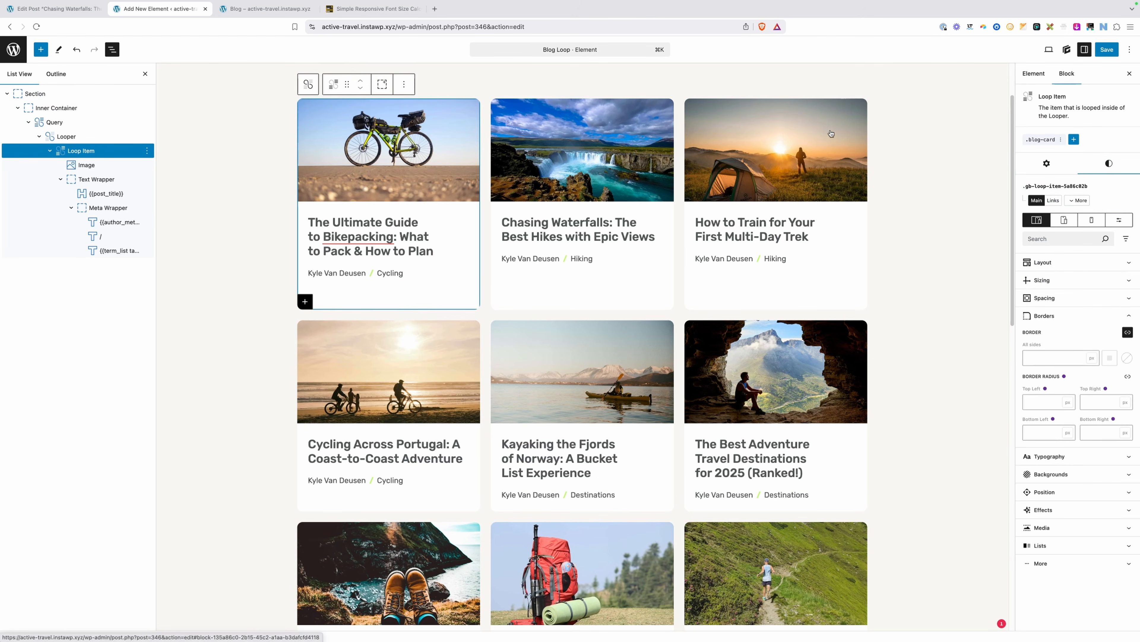
{"action": "left_click", "coordinate": [1042, 140]}
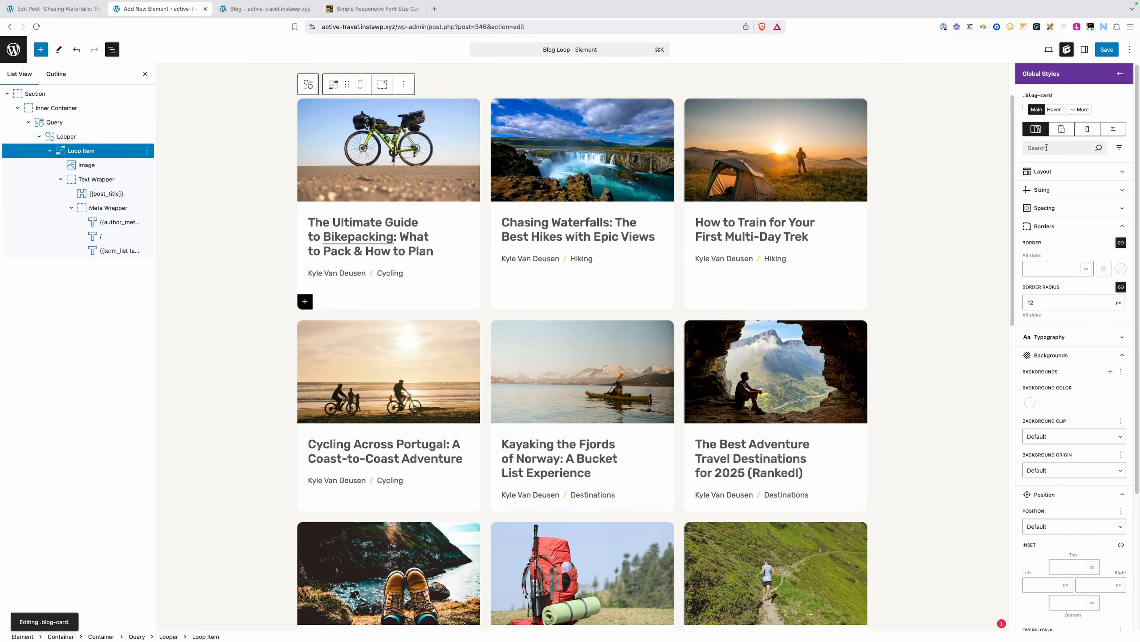
{"action": "left_click", "coordinate": [1046, 171]}
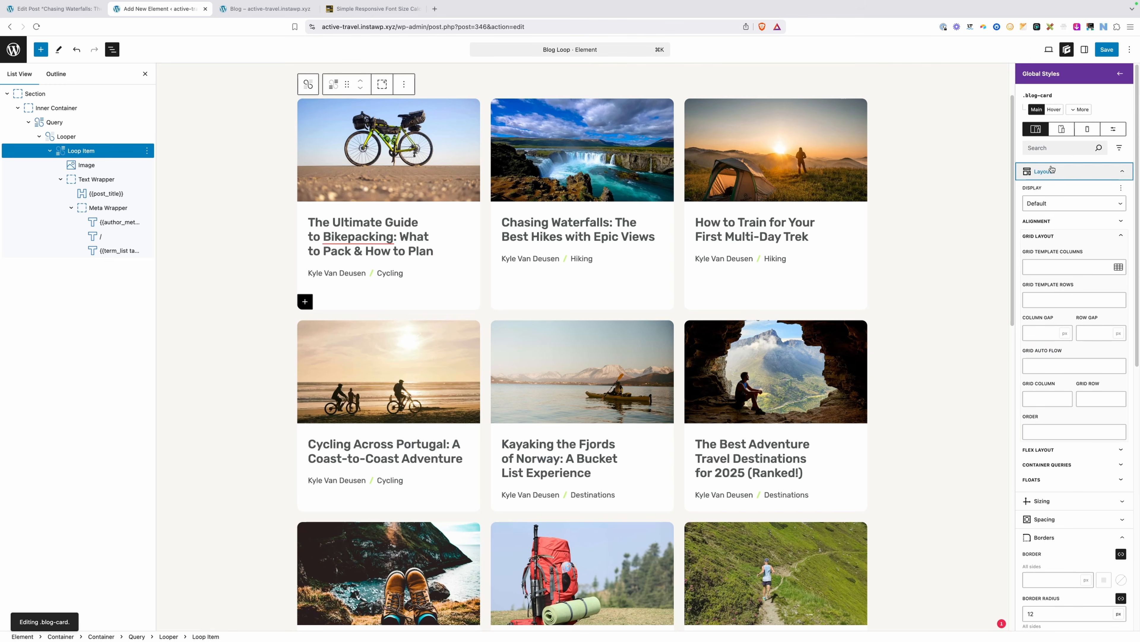
{"action": "left_click", "coordinate": [1049, 204]}
{"action": "left_click", "coordinate": [1044, 234]}
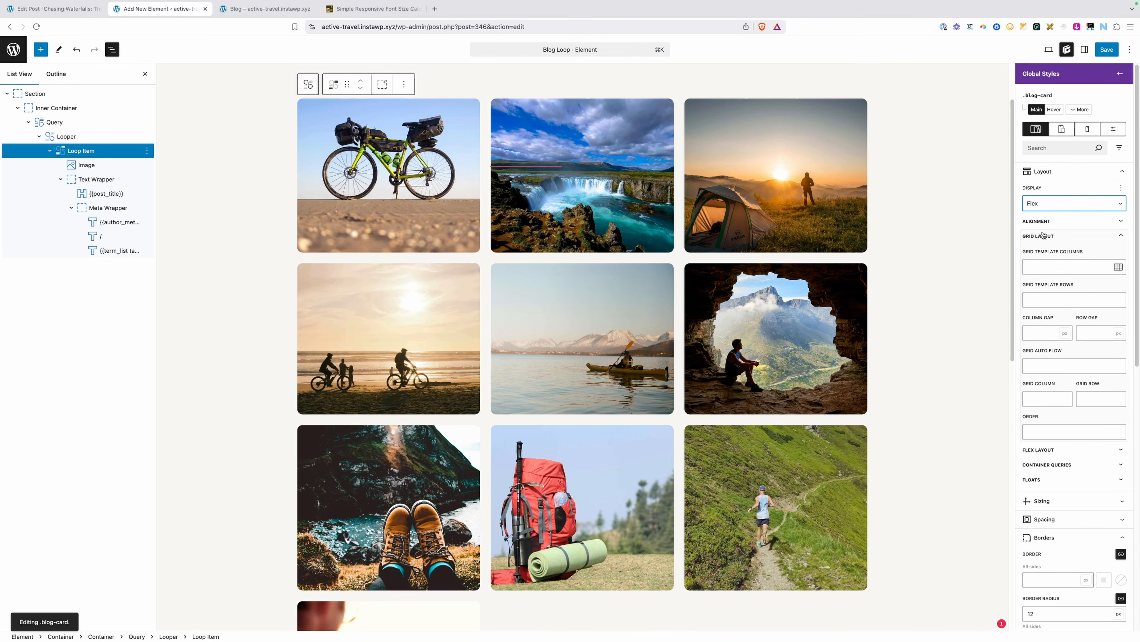
{"action": "left_click", "coordinate": [1043, 234]}
{"action": "left_click", "coordinate": [1043, 252]}
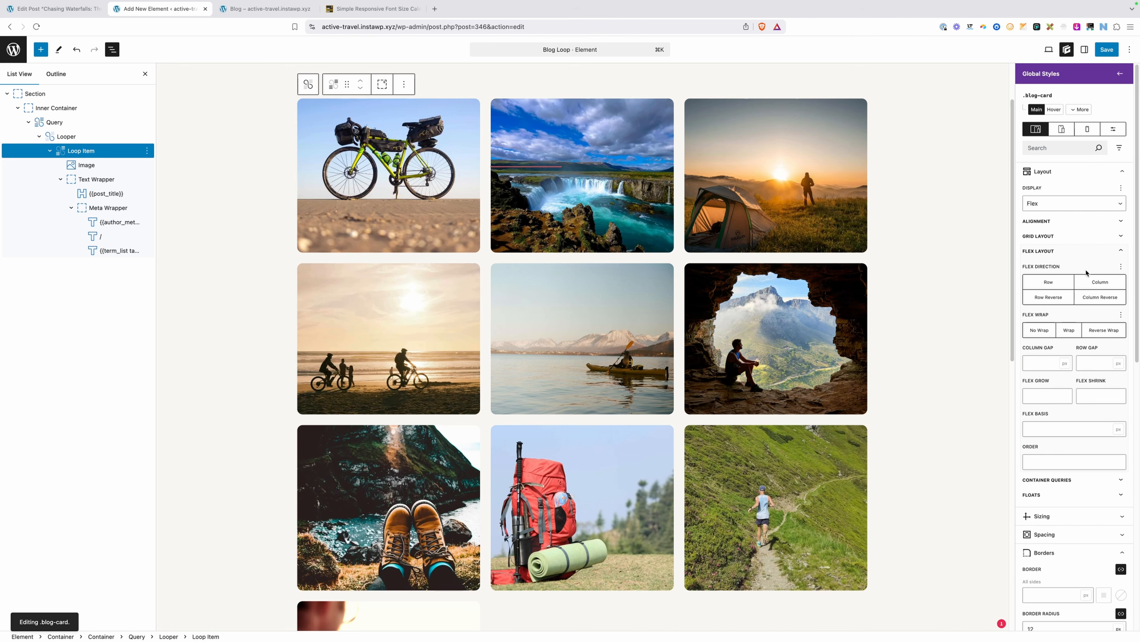
{"action": "left_click", "coordinate": [1100, 282]}
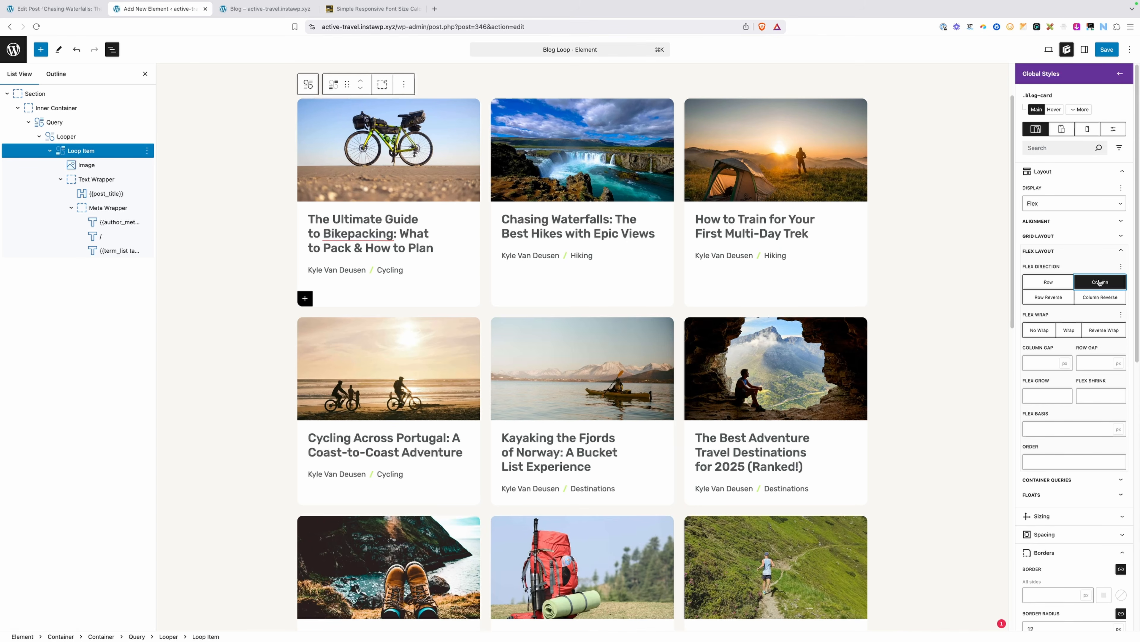
{"action": "left_click", "coordinate": [1003, 277]}
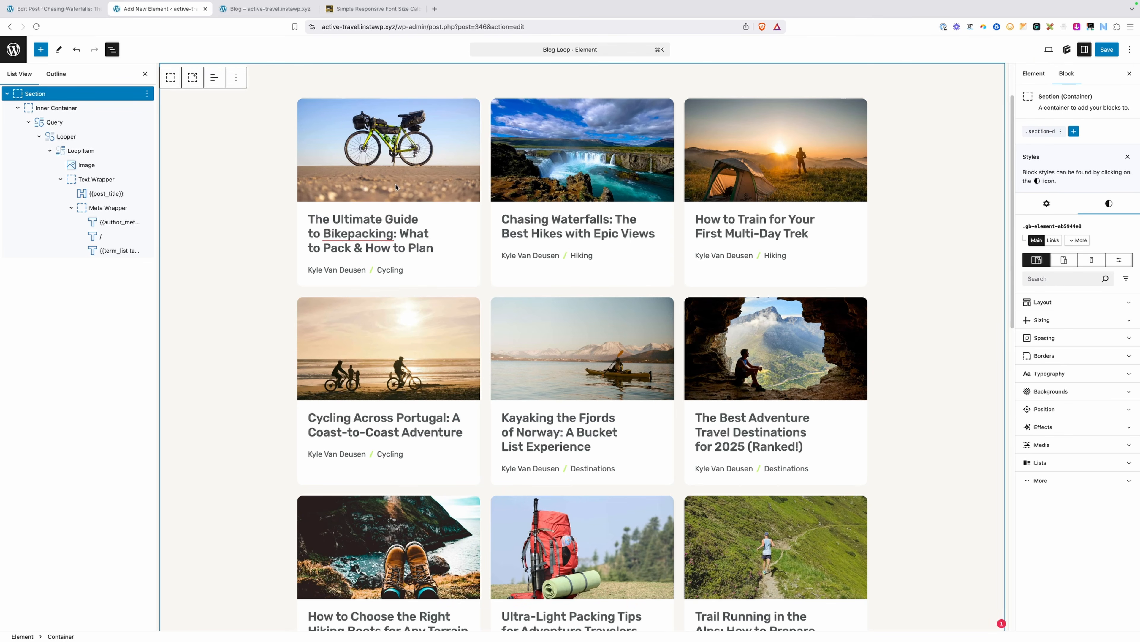
Set the Text Wrapper's blog-card__text-wrapper global style to Flex display with a Column flex direction
{"action": "left_click", "coordinate": [111, 179]}
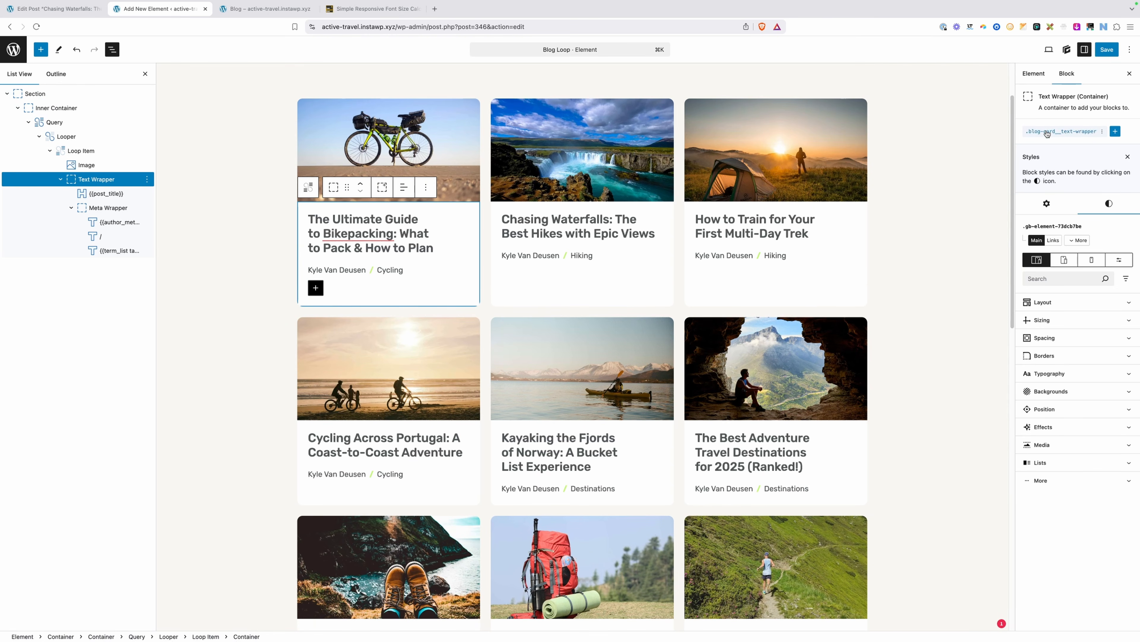
{"action": "left_click", "coordinate": [1058, 131]}
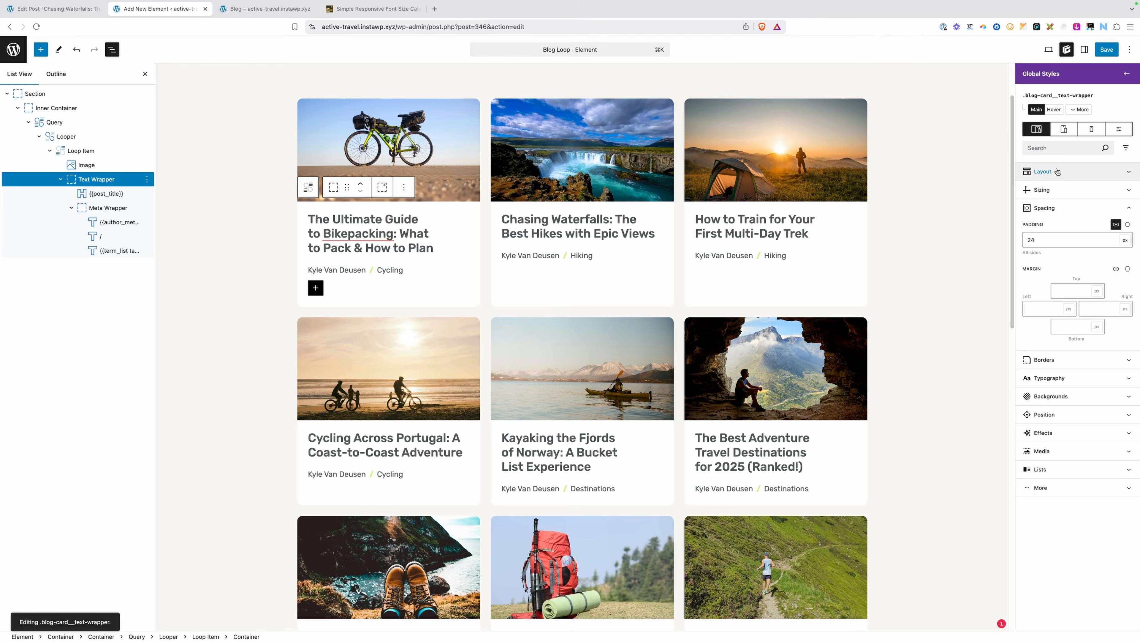
{"action": "left_click", "coordinate": [1046, 171]}
{"action": "left_click", "coordinate": [1048, 202]}
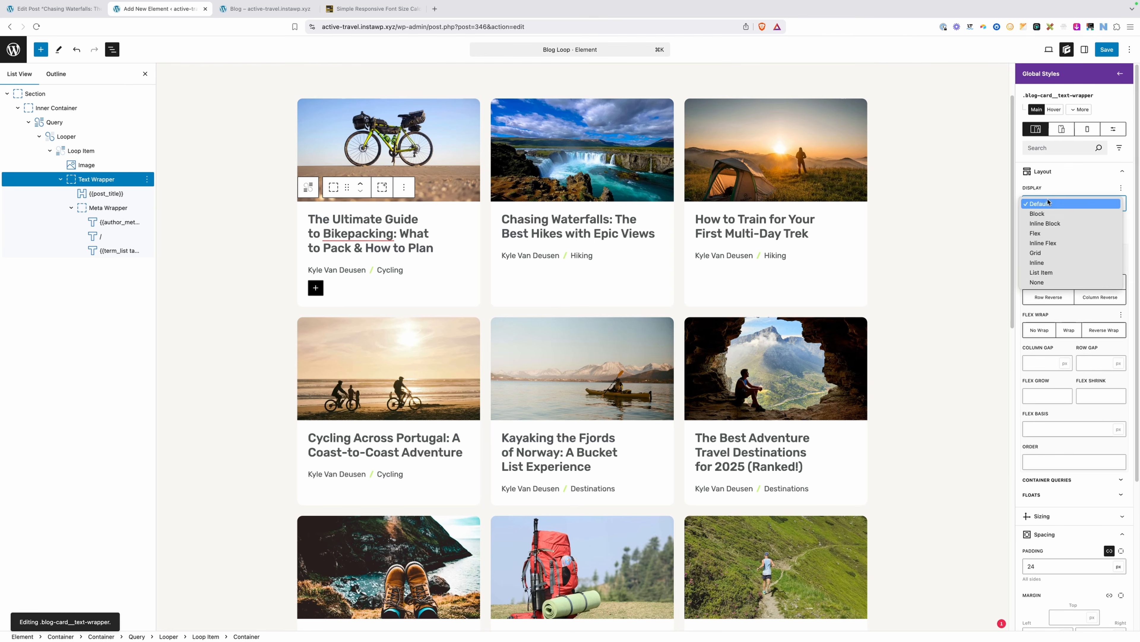
{"action": "left_click", "coordinate": [1041, 233]}
{"action": "left_click", "coordinate": [1092, 281]}
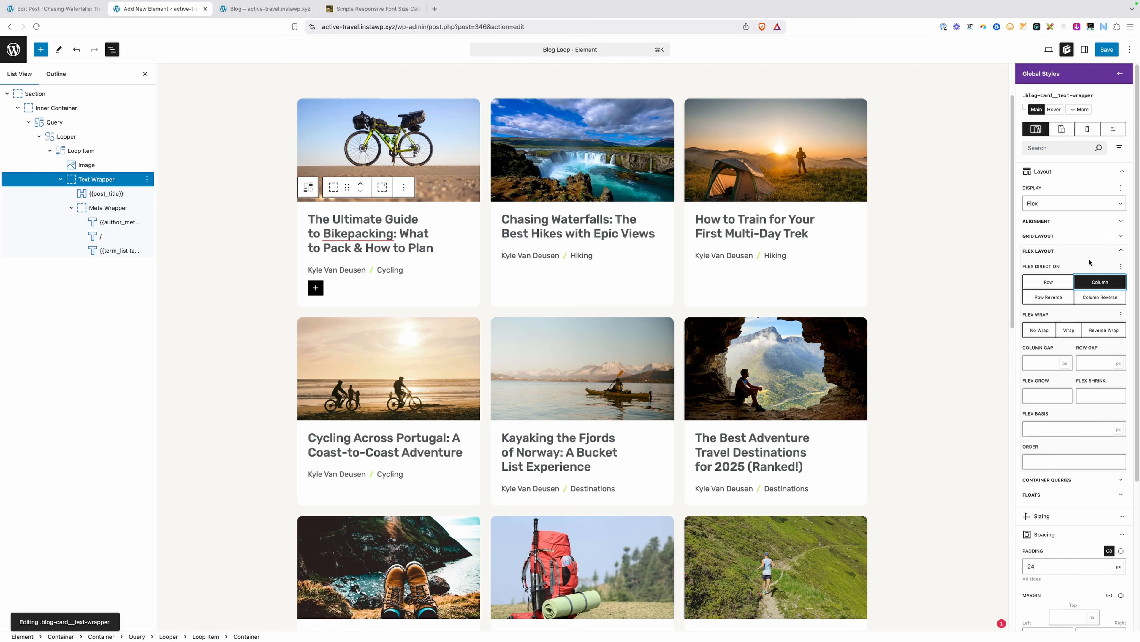
Set the height of the blog-card__text-wrapper style to 100%
{"action": "left_click", "coordinate": [1046, 171]}
{"action": "left_click", "coordinate": [1054, 191]}
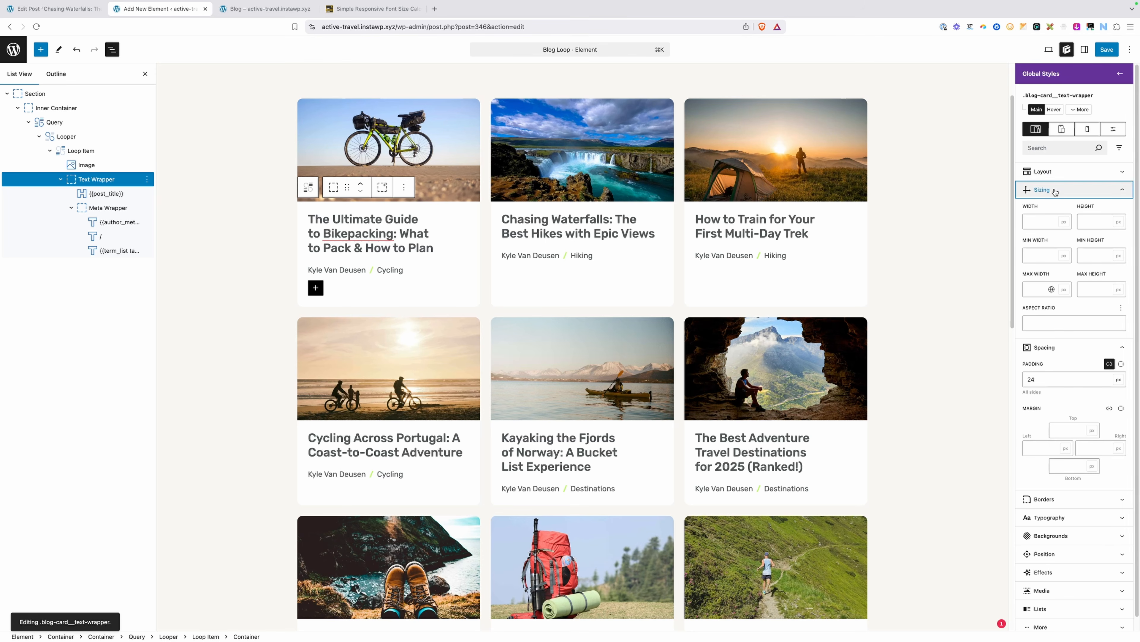
{"action": "left_click", "coordinate": [1084, 217]}
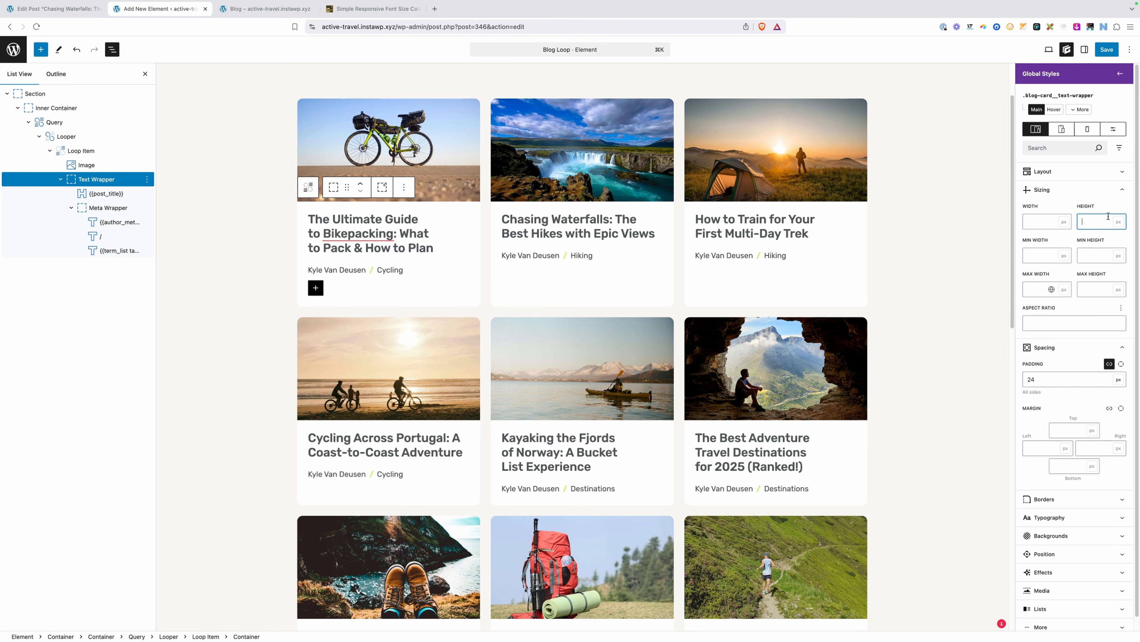
{"action": "type", "text": "100%"}
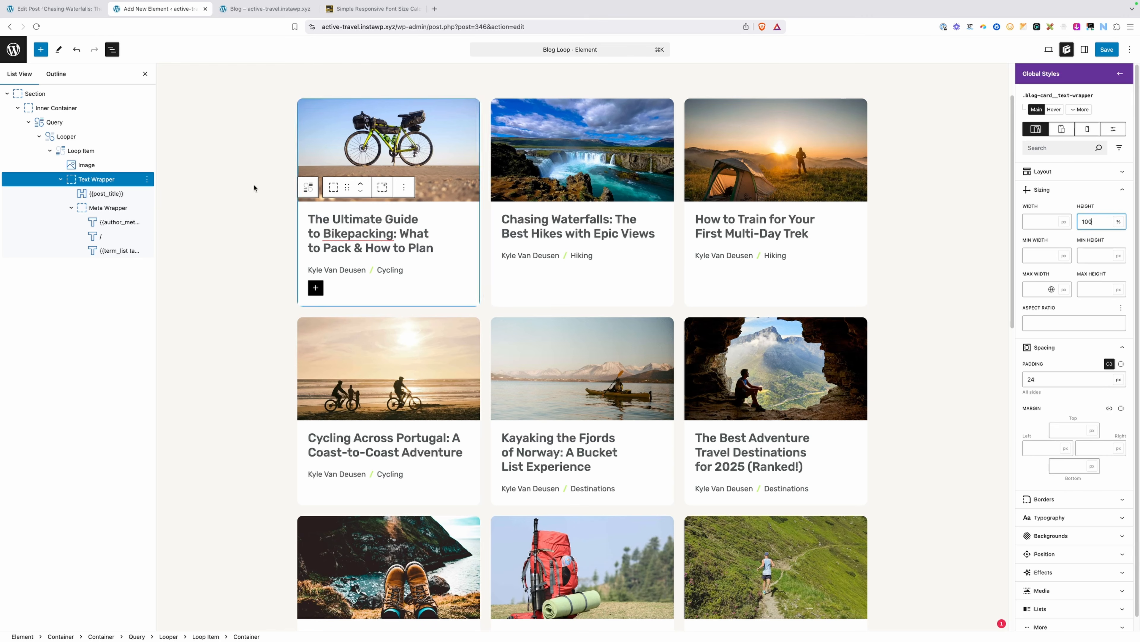
Set the text wrapper style's justify content to space between and review the meta row alignment across the cards
{"action": "left_click", "coordinate": [1044, 172]}
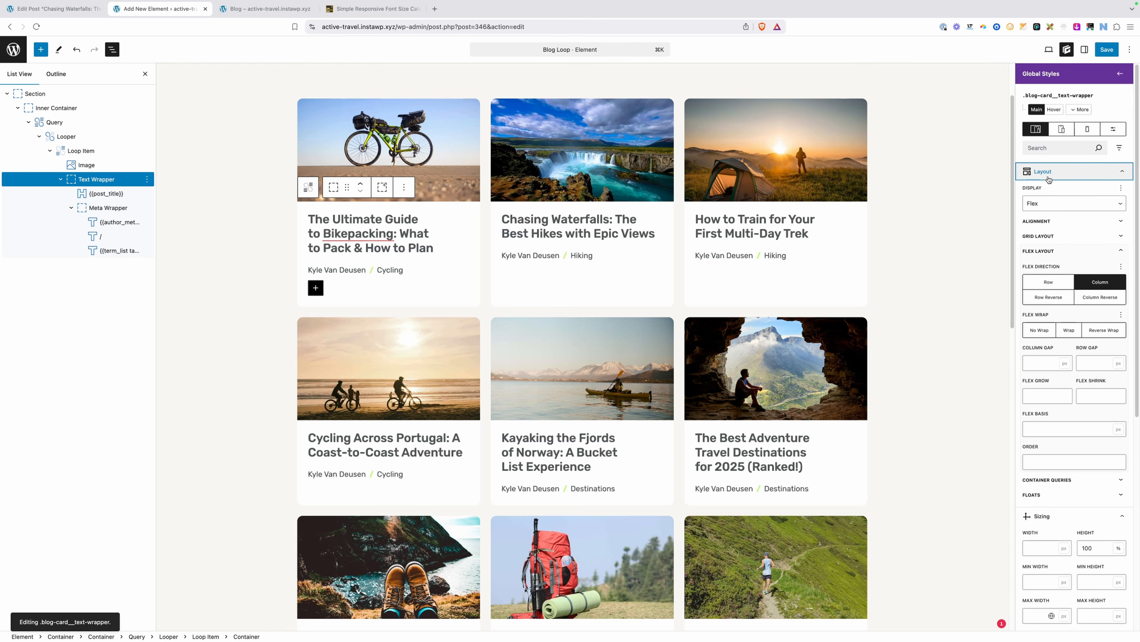
{"action": "left_click", "coordinate": [1053, 221]}
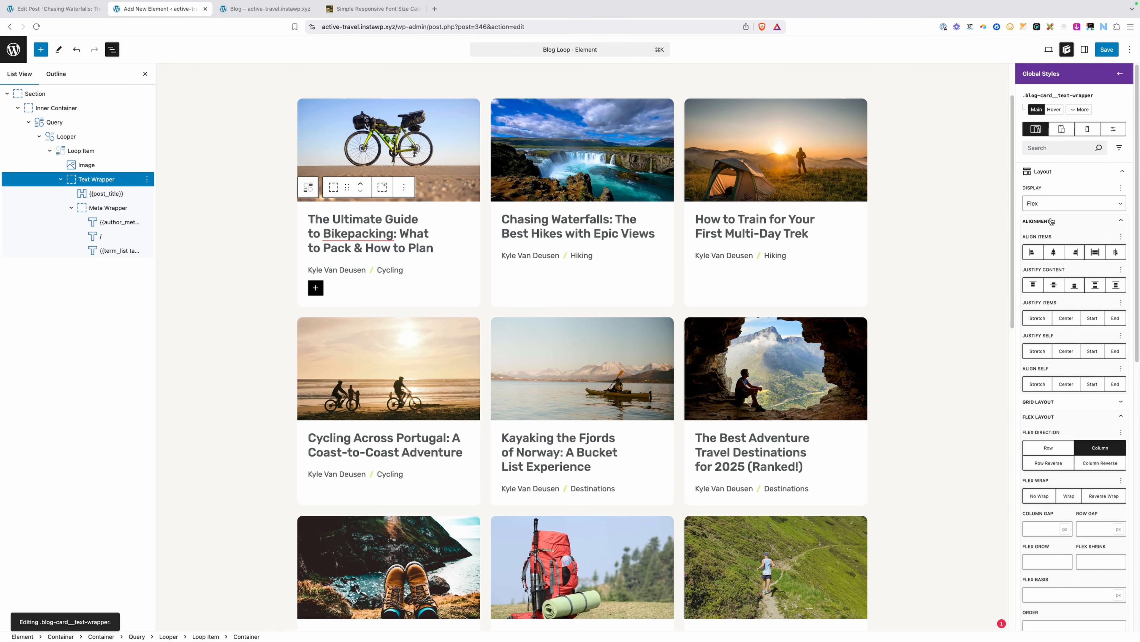
{"action": "left_click", "coordinate": [1095, 288]}
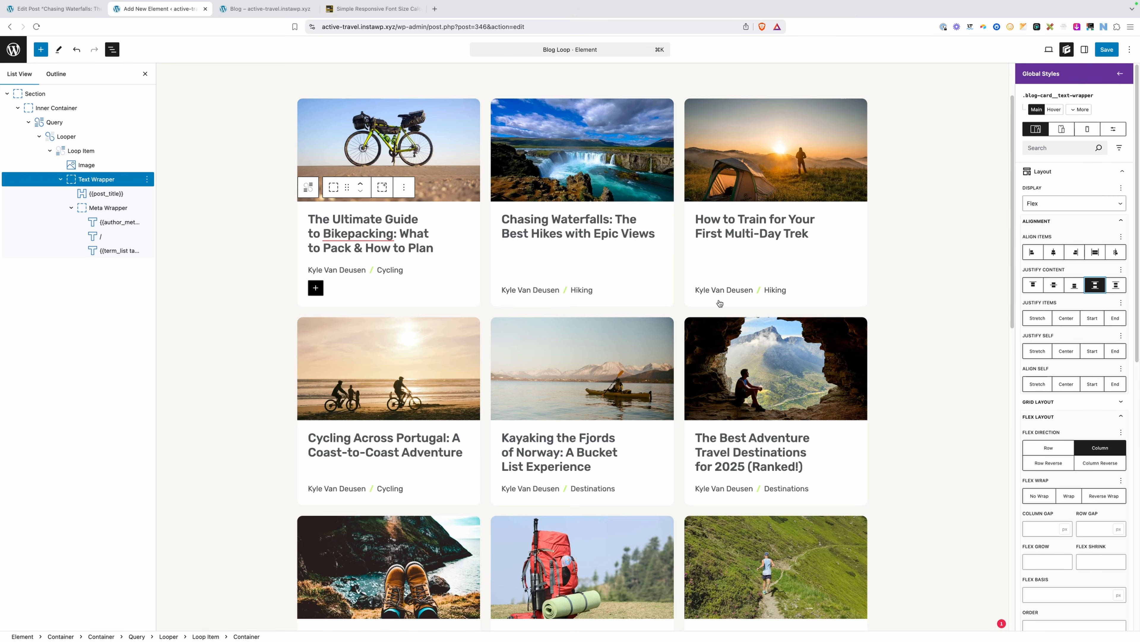
{"action": "left_click", "coordinate": [934, 265]}
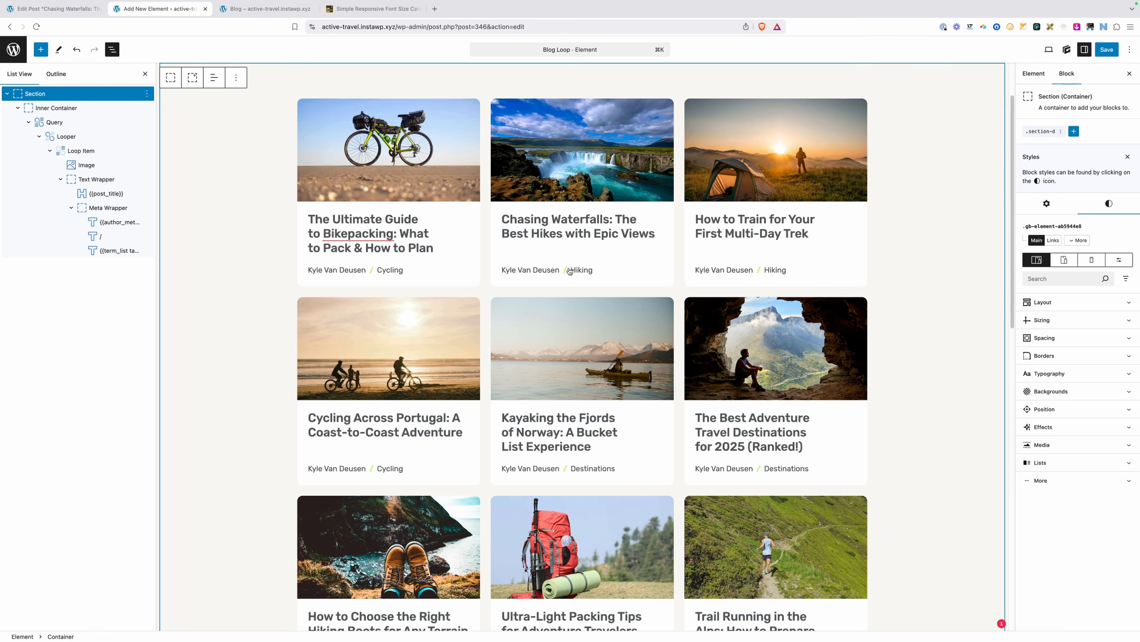
{"action": "scroll", "coordinate": [921, 283], "scroll_direction": "down", "scroll_amount": 1}
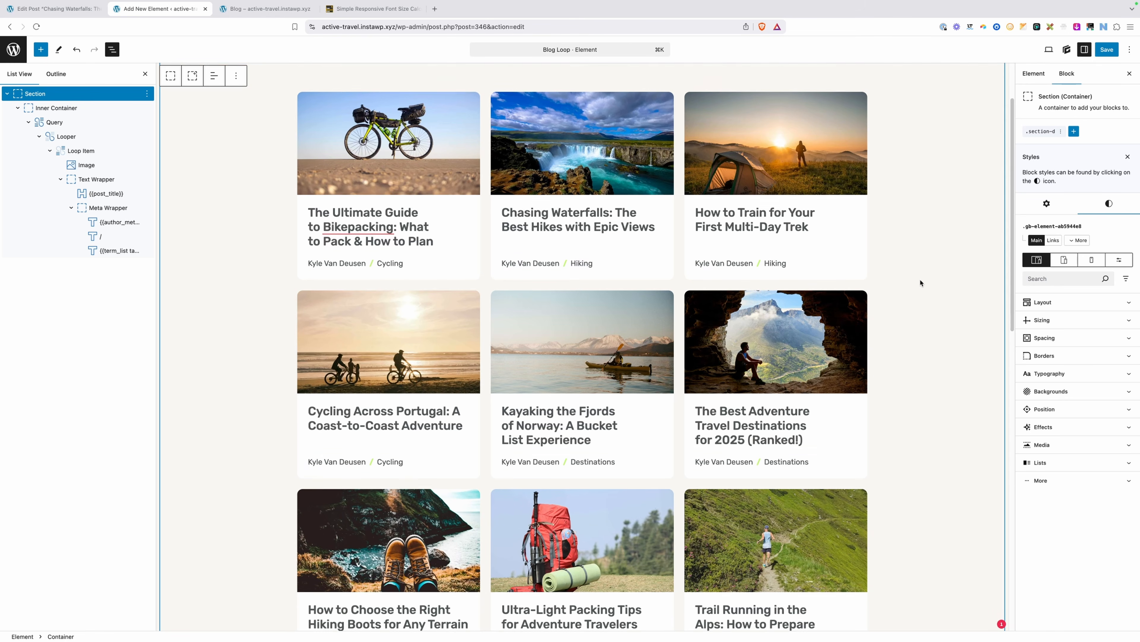
{"action": "scroll", "coordinate": [921, 283], "scroll_direction": "down", "scroll_amount": 3}
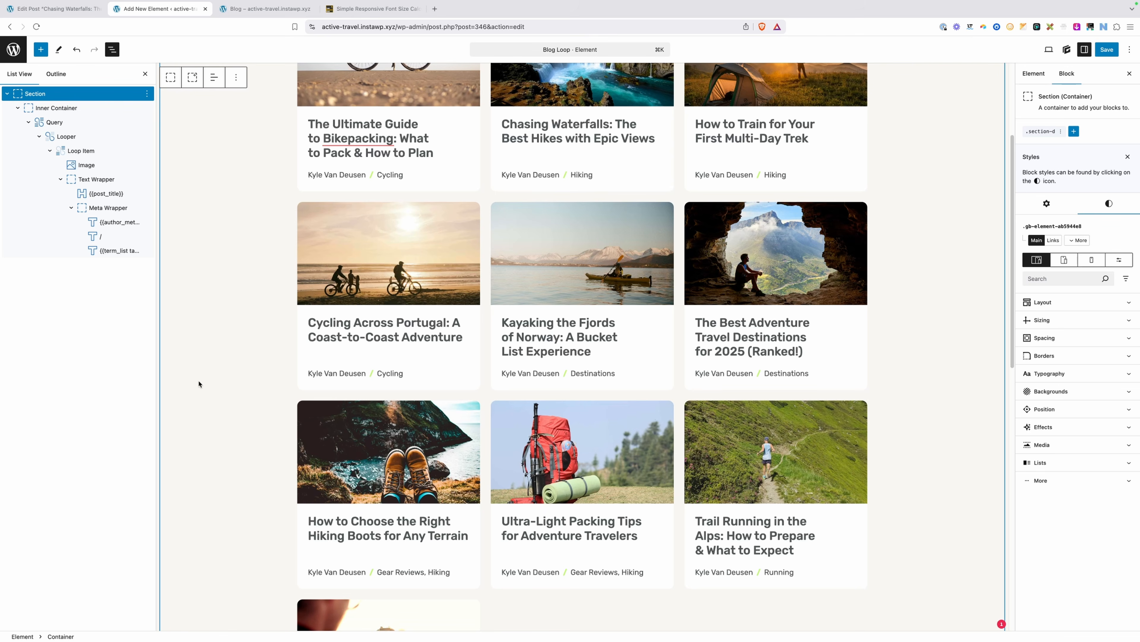
{"action": "scroll", "coordinate": [220, 368], "scroll_direction": "up", "scroll_amount": 5}
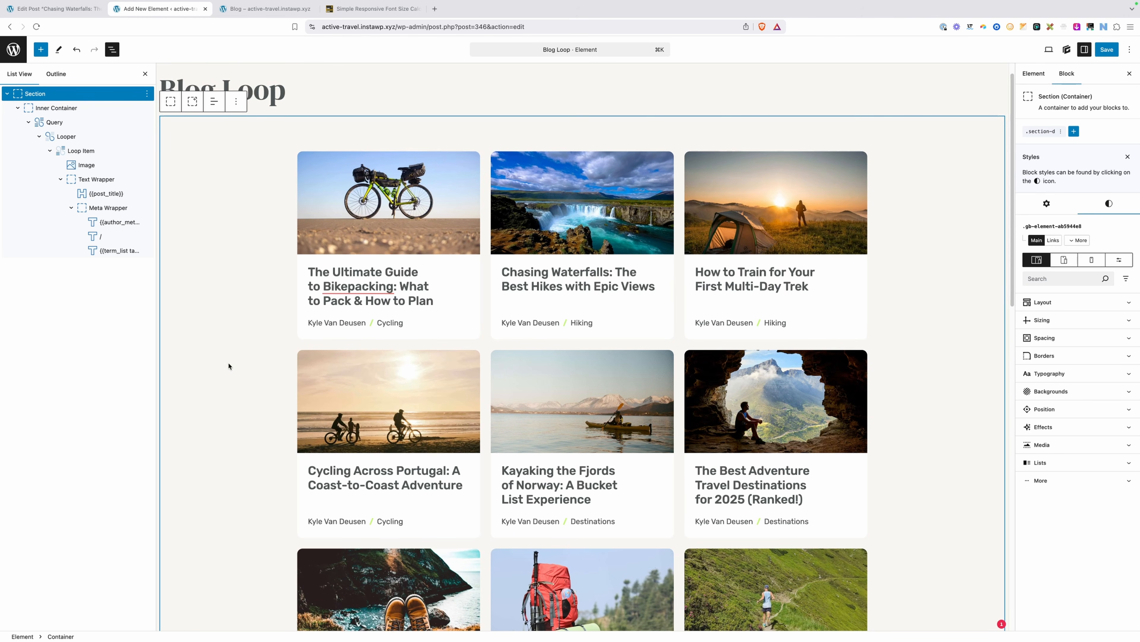
Edit the card headline's post title dynamic tag to link to Post and insert the updated tag
{"action": "left_click", "coordinate": [388, 273]}
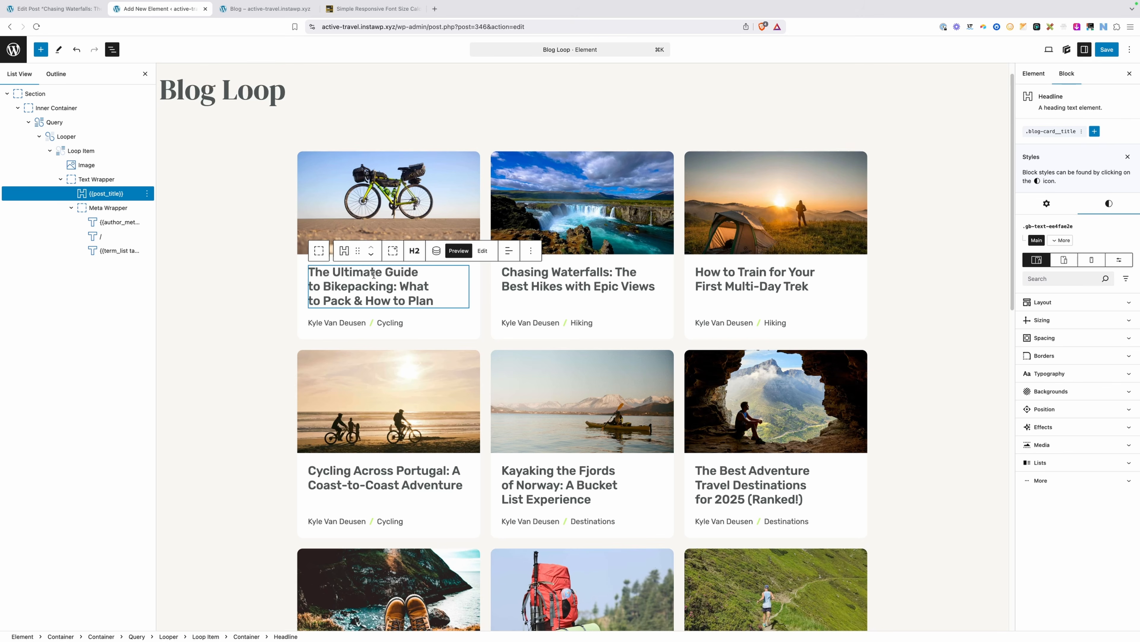
{"action": "left_click", "coordinate": [438, 258]}
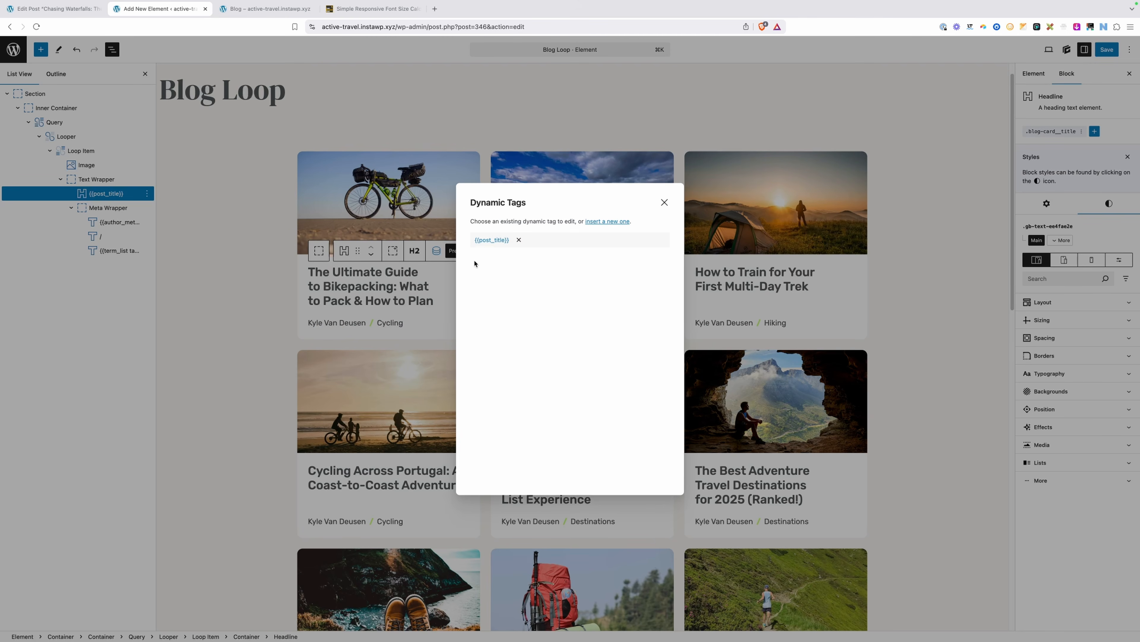
{"action": "left_click", "coordinate": [493, 241]}
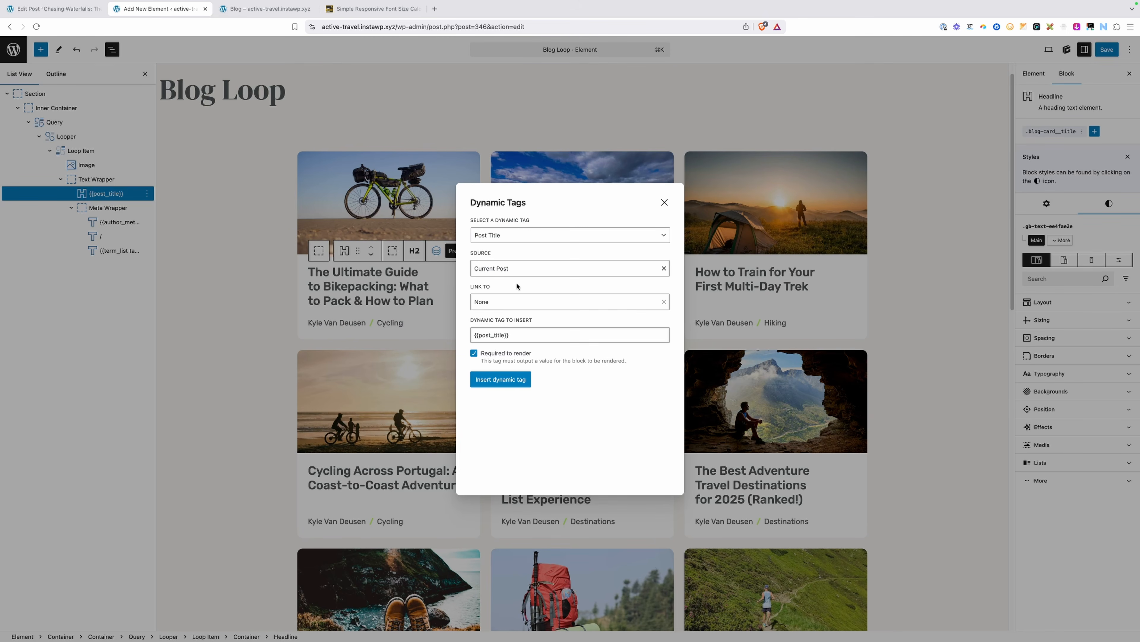
{"action": "left_click", "coordinate": [499, 301]}
{"action": "left_click", "coordinate": [501, 334]}
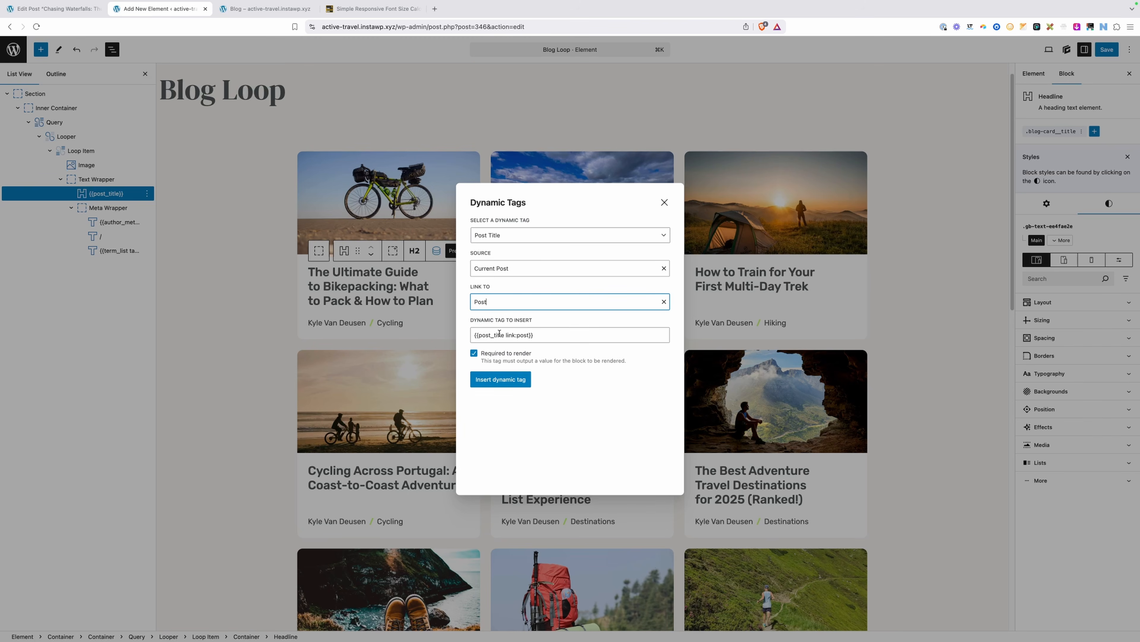
{"action": "left_click", "coordinate": [517, 380]}
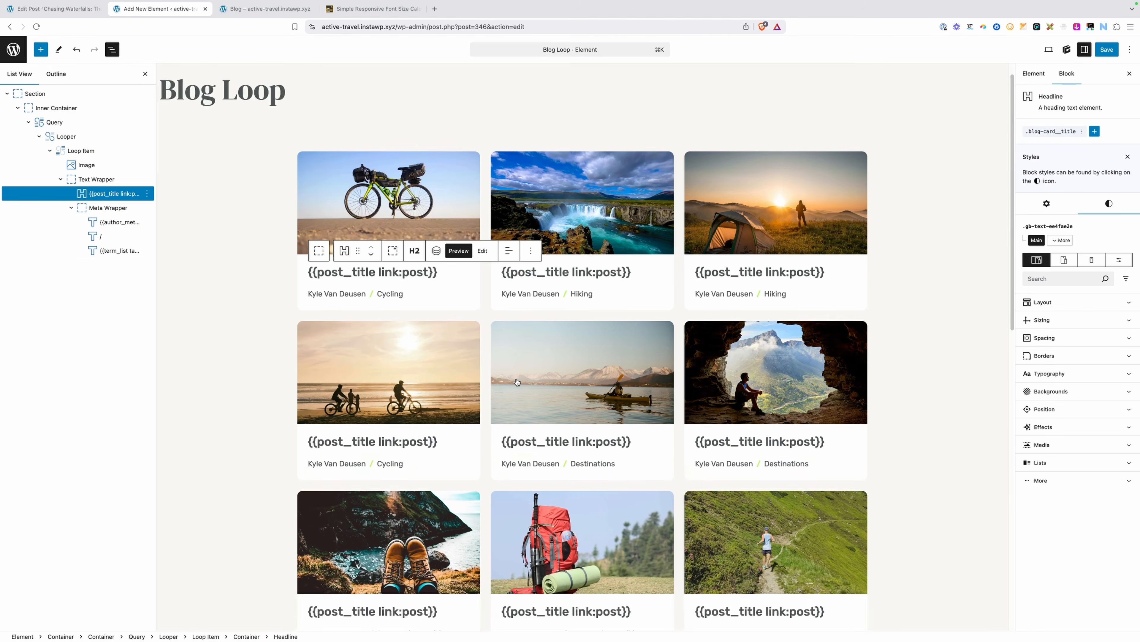
{"action": "left_click", "coordinate": [286, 293]}
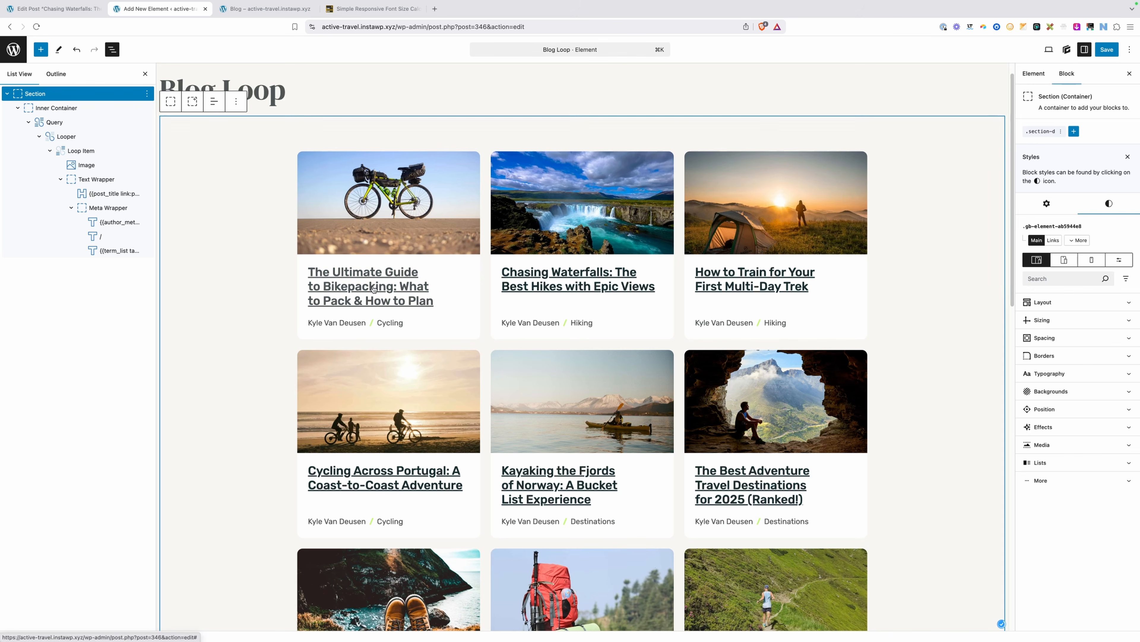
Select the stretch-link class name in the GeneratePress Child style.css in the Theme File Editor
{"action": "left_click", "coordinate": [90, 152]}
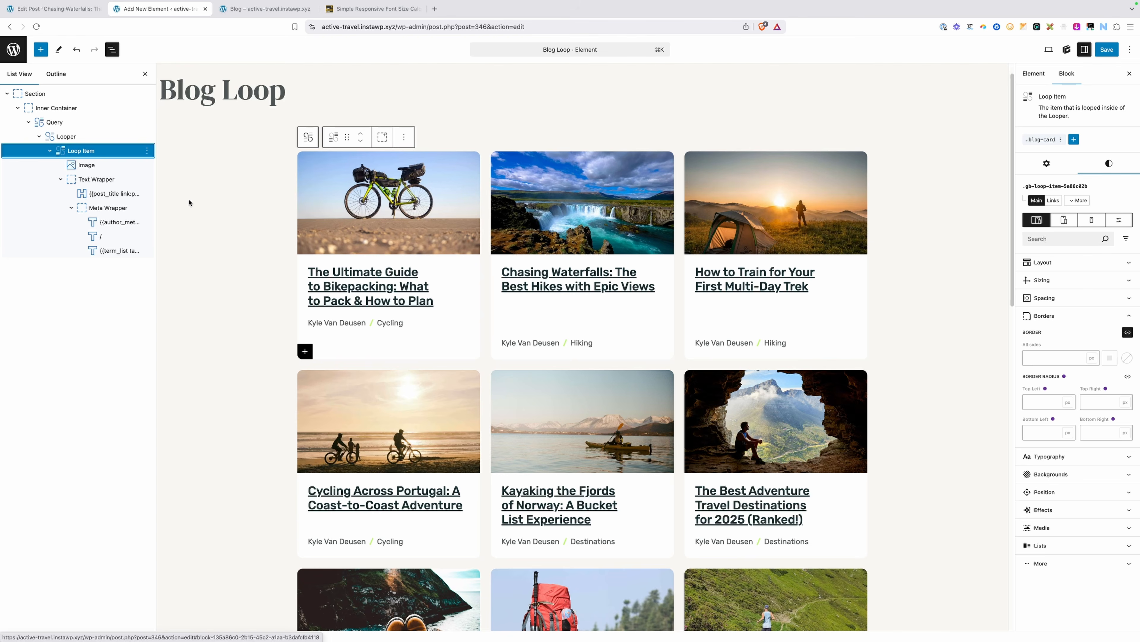
{"action": "left_click", "coordinate": [352, 275]}
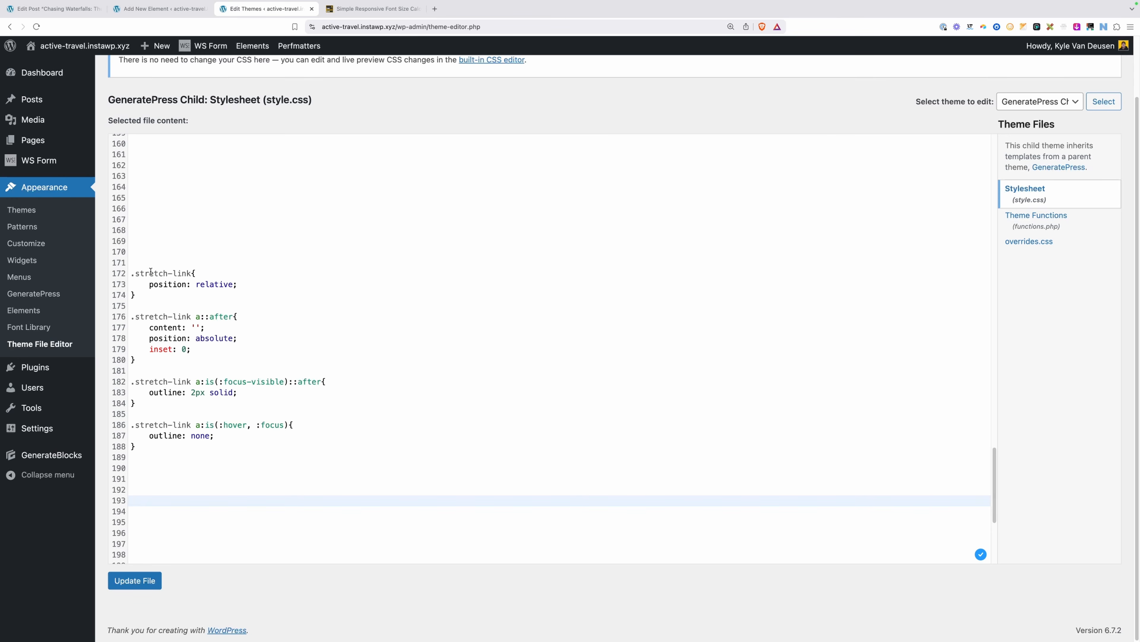
{"action": "left_click_drag", "start_coordinate": [132, 273], "coordinate": [190, 274]}
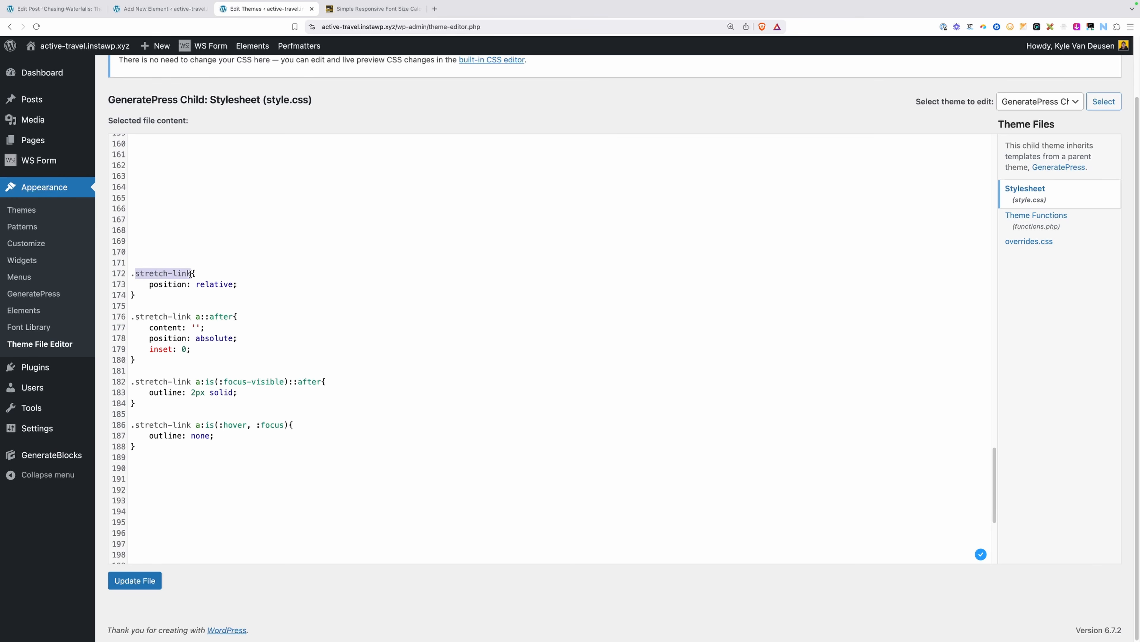
{"action": "left_click", "coordinate": [191, 274]}
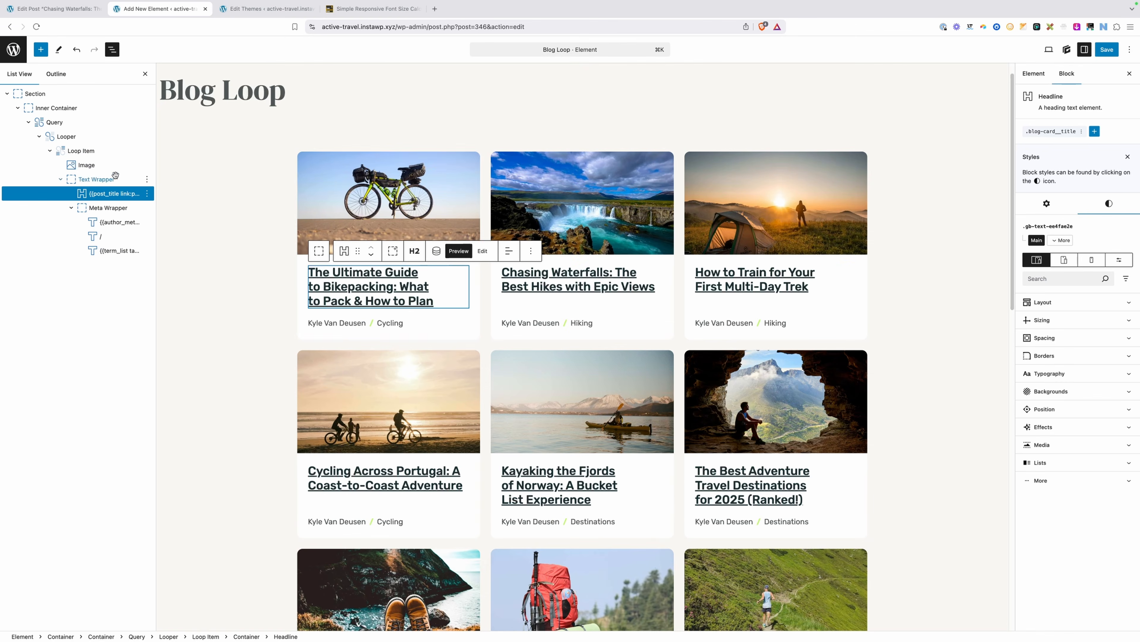
Add the additional CSS class stretch-link to the Loop Item block
{"action": "left_click", "coordinate": [89, 150]}
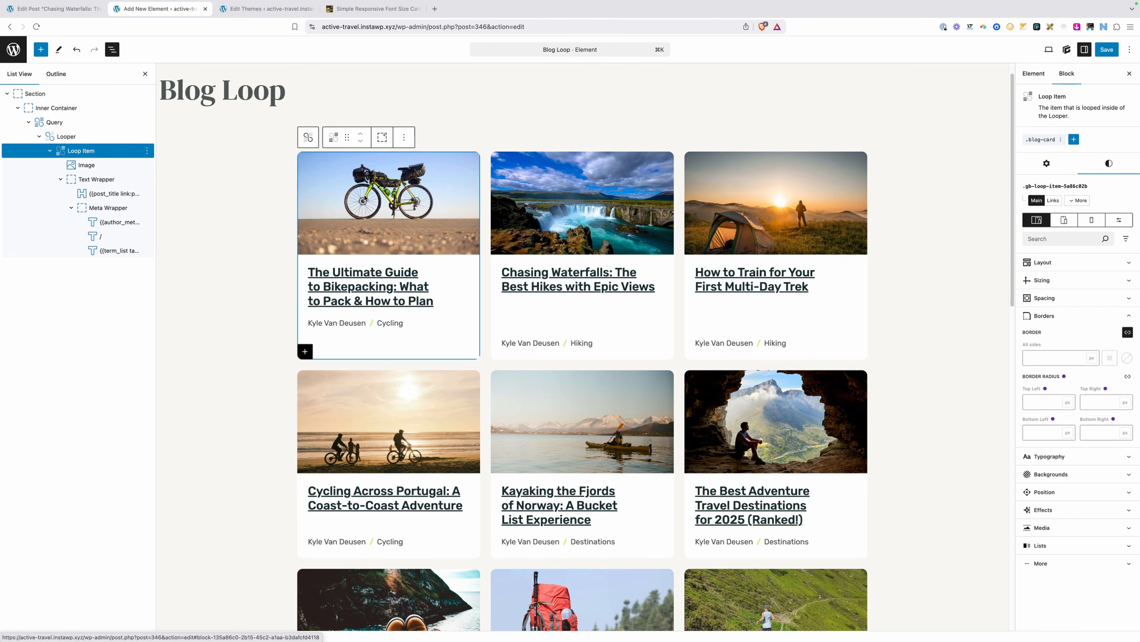
{"action": "left_click", "coordinate": [1046, 164]}
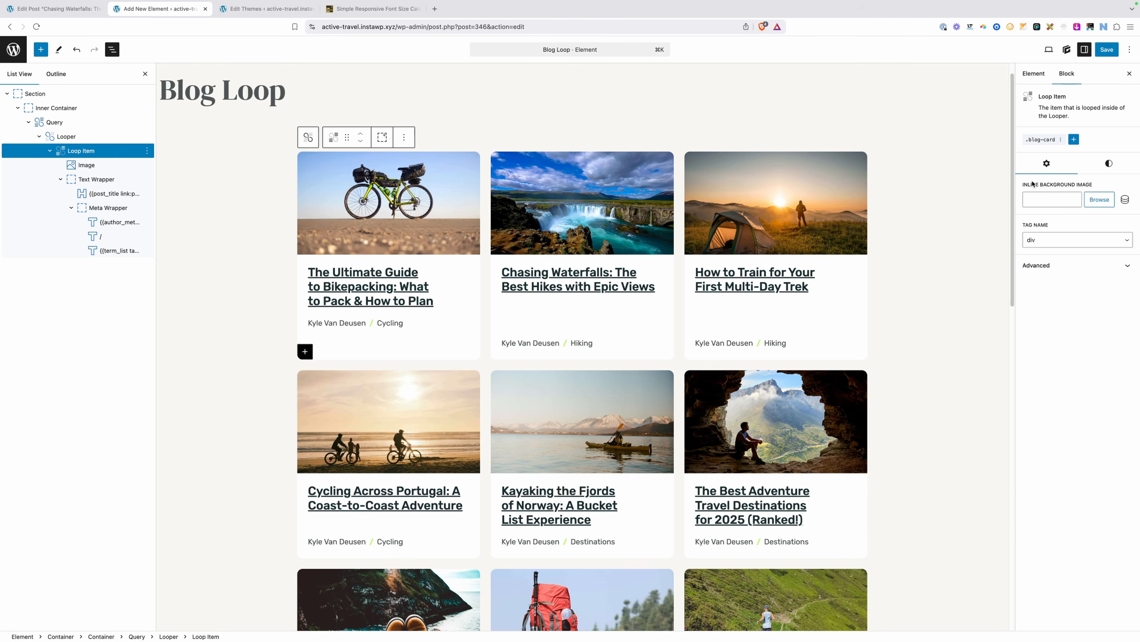
{"action": "left_click", "coordinate": [1033, 265]}
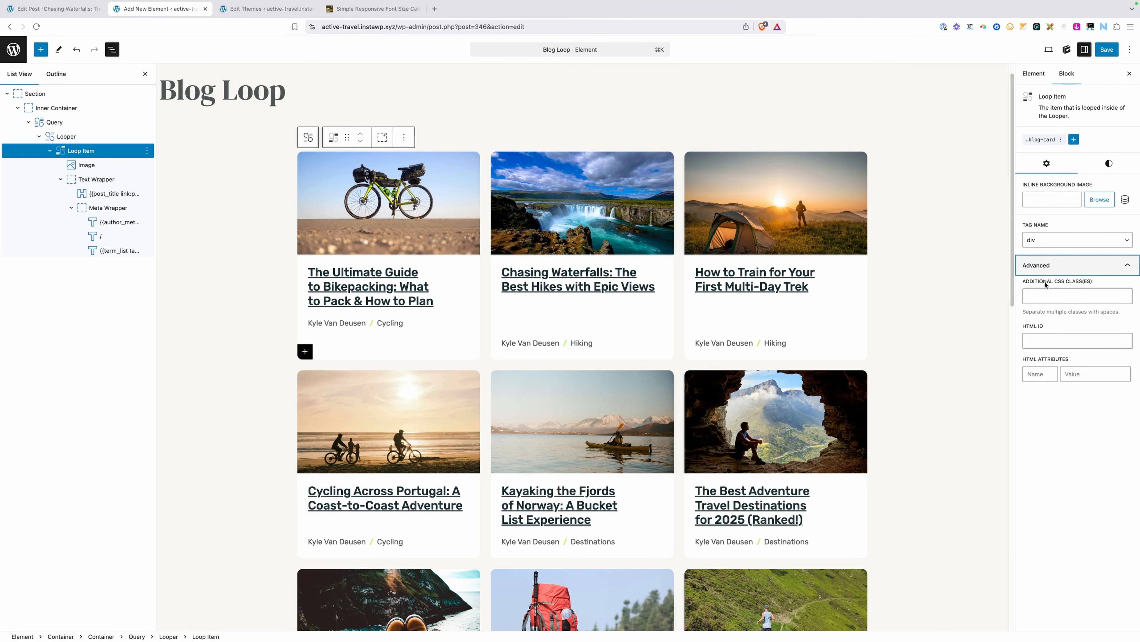
{"action": "left_click", "coordinate": [1050, 297]}
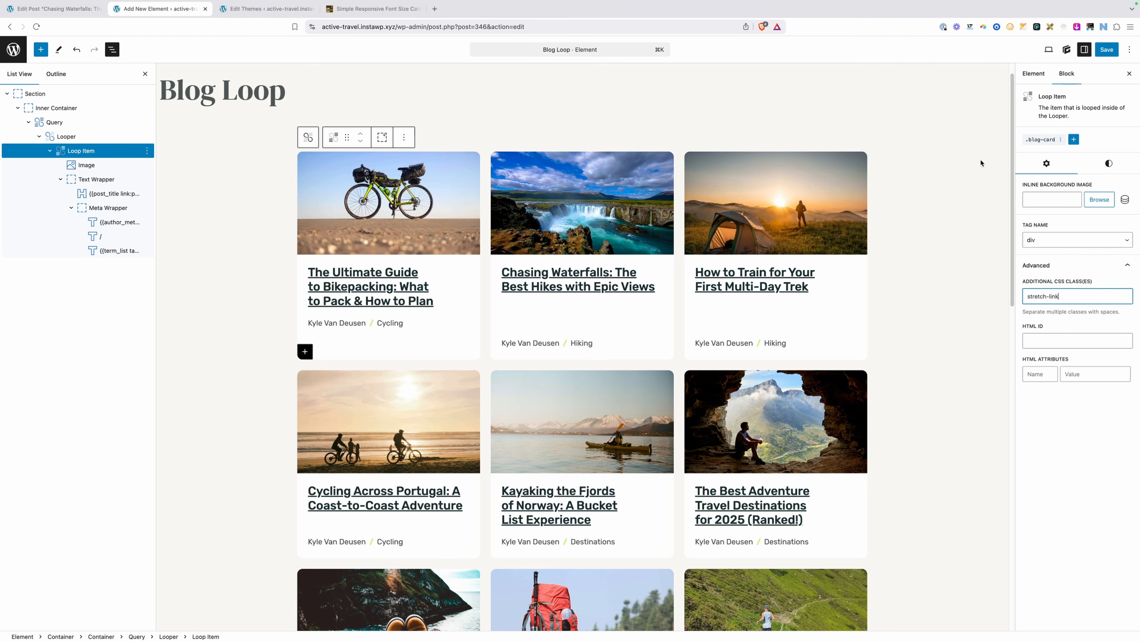
Set text decoration to none for the Links selector of the blog-card global style and save the element
{"action": "left_click", "coordinate": [1040, 140]}
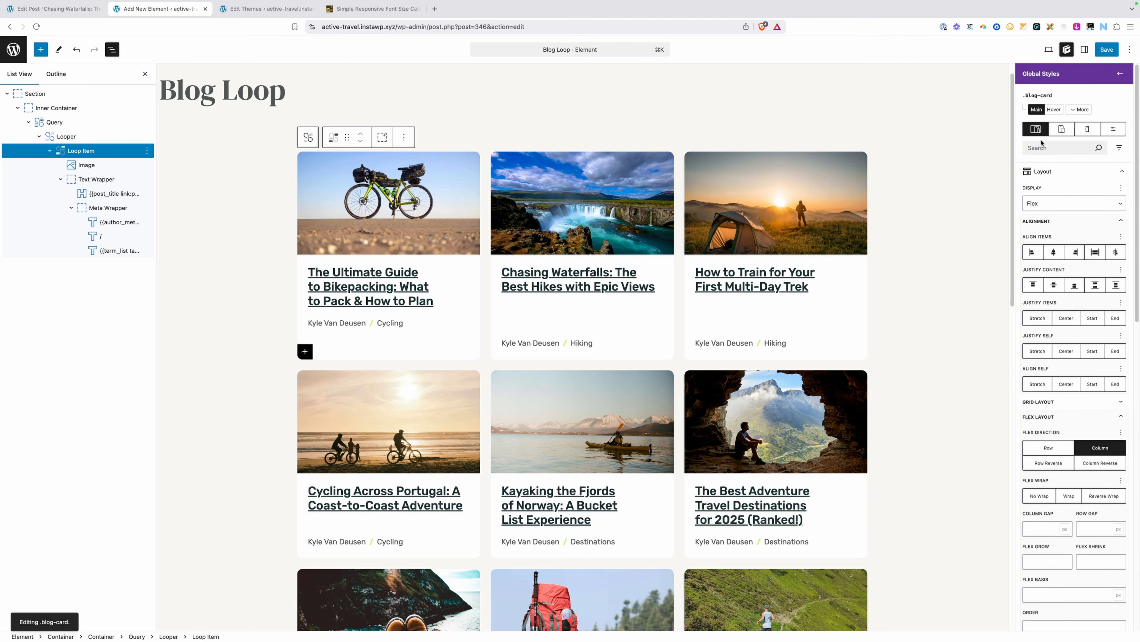
{"action": "left_click", "coordinate": [1081, 110]}
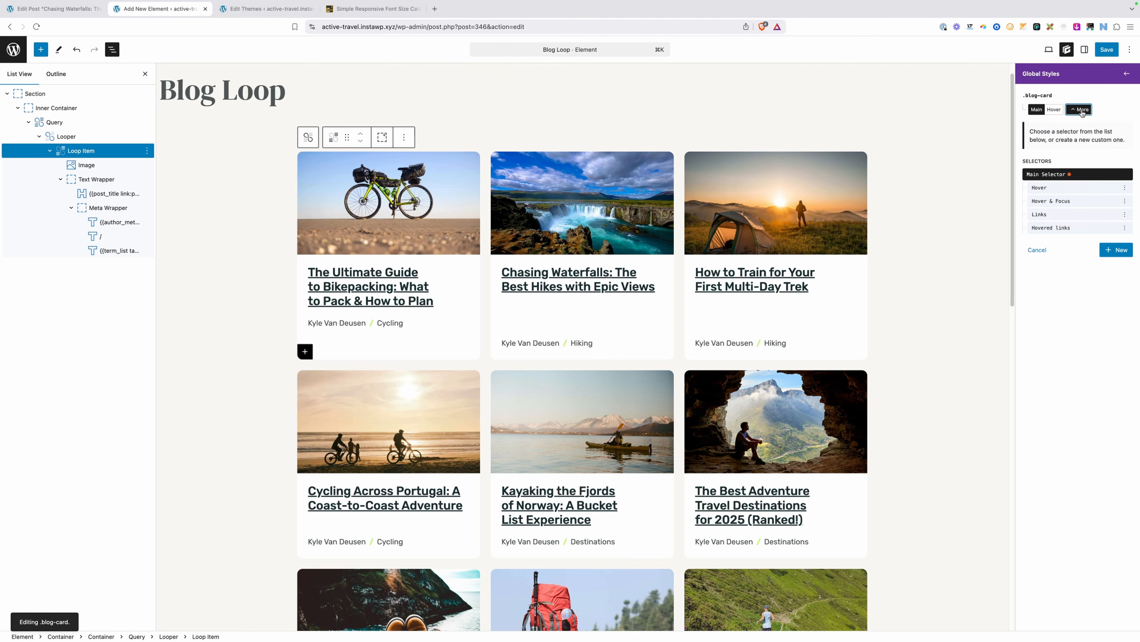
{"action": "left_click", "coordinate": [1049, 214]}
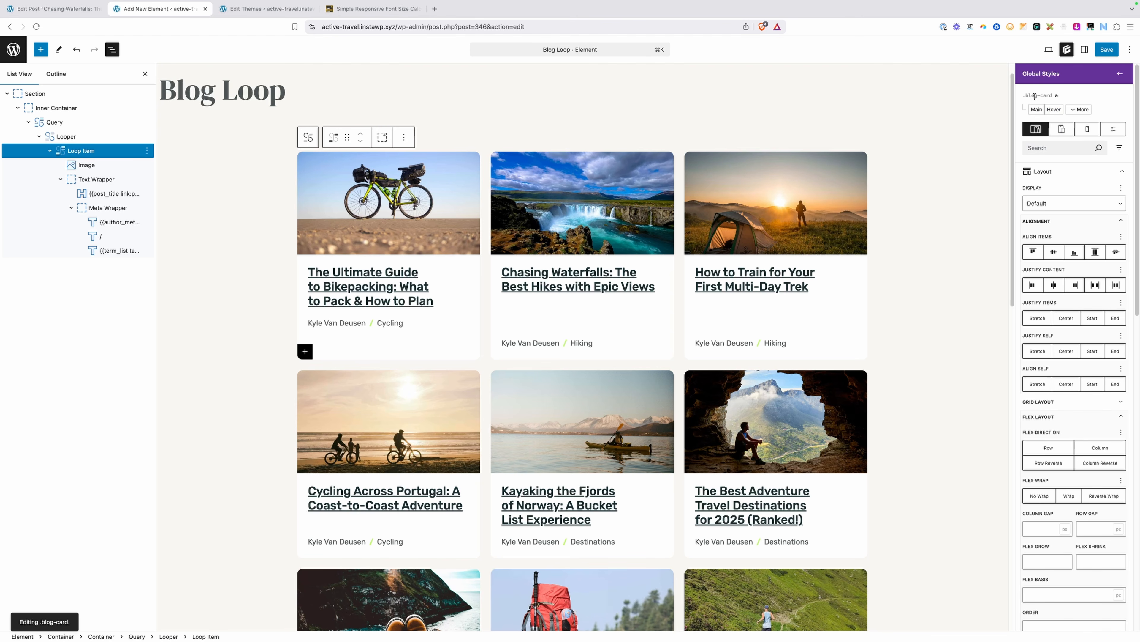
{"action": "scroll", "coordinate": [1075, 243], "scroll_direction": "down", "scroll_amount": 10}
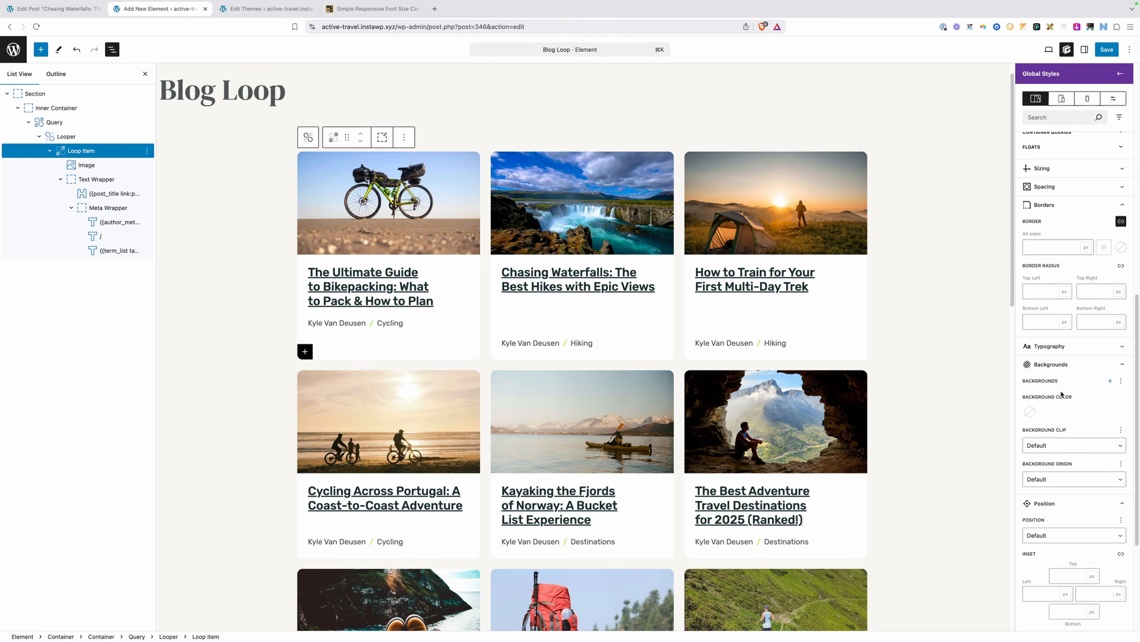
{"action": "left_click", "coordinate": [1051, 346]}
{"action": "scroll", "coordinate": [1068, 449], "scroll_direction": "down", "scroll_amount": 2}
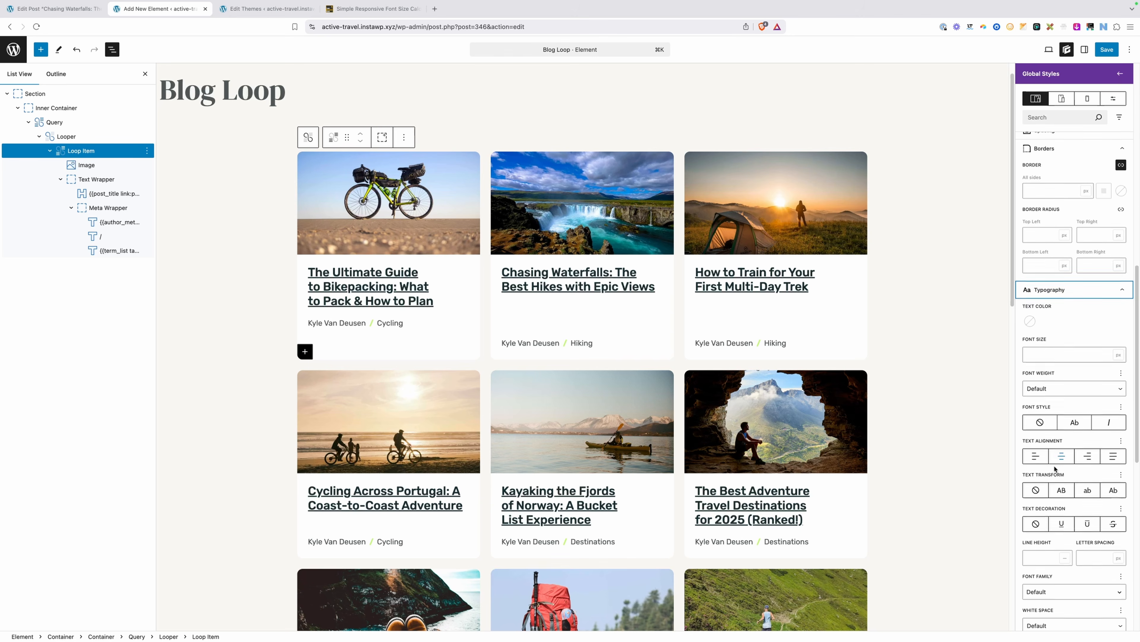
{"action": "left_click", "coordinate": [1037, 522]}
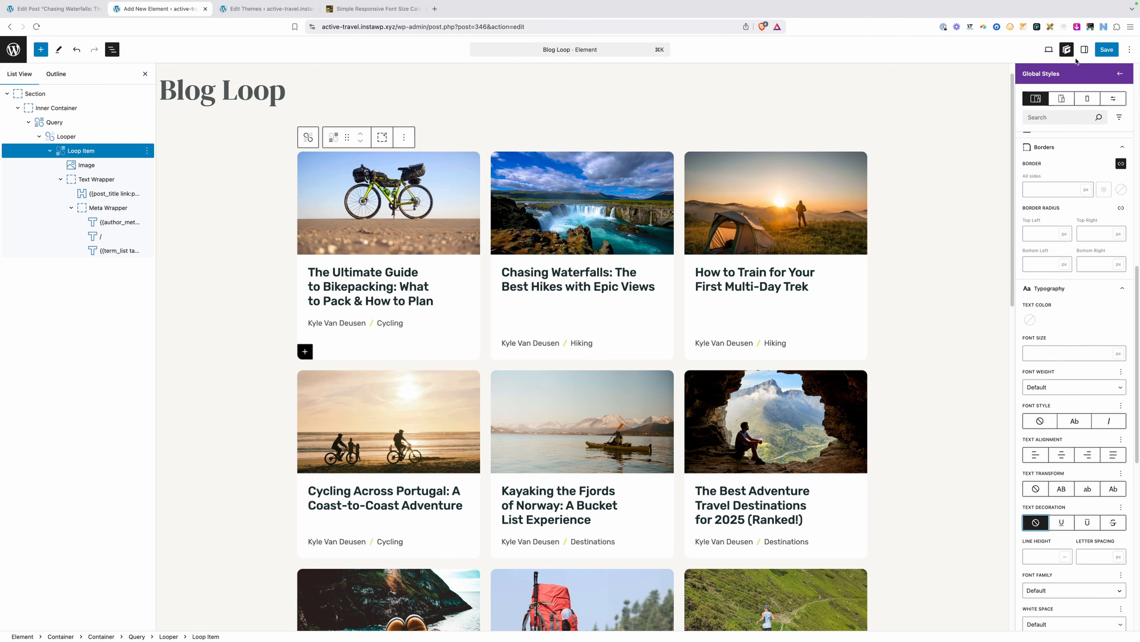
{"action": "left_click", "coordinate": [1100, 51]}
{"action": "left_click", "coordinate": [1101, 50]}
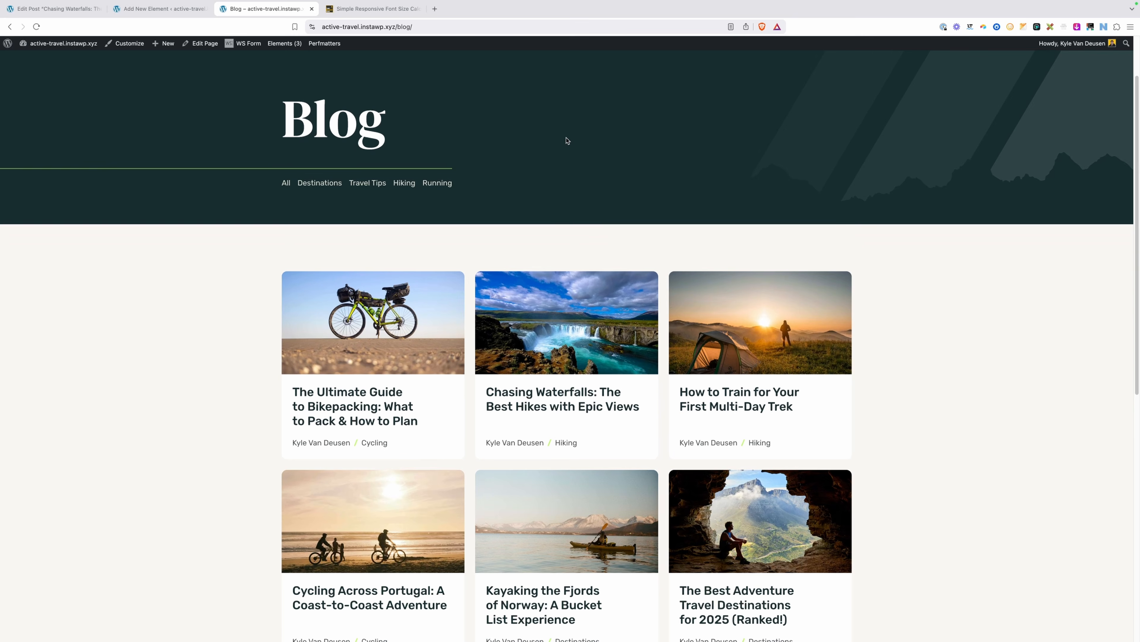
Review the card grid on the live Blog page and test the bikepacking and waterfalls cards' links, returning to the Blog page each time
{"action": "scroll", "coordinate": [567, 140], "scroll_direction": "down", "scroll_amount": 2}
{"action": "scroll", "coordinate": [269, 156], "scroll_direction": "down", "scroll_amount": 1}
{"action": "scroll", "coordinate": [211, 259], "scroll_direction": "down", "scroll_amount": 7}
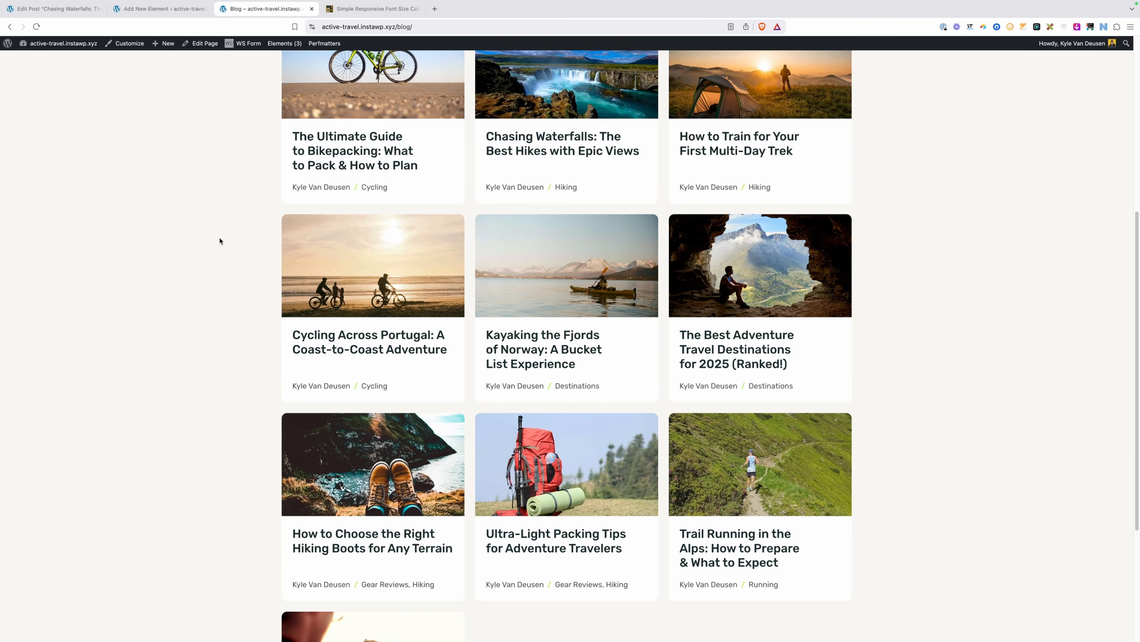
{"action": "scroll", "coordinate": [219, 246], "scroll_direction": "up", "scroll_amount": 8}
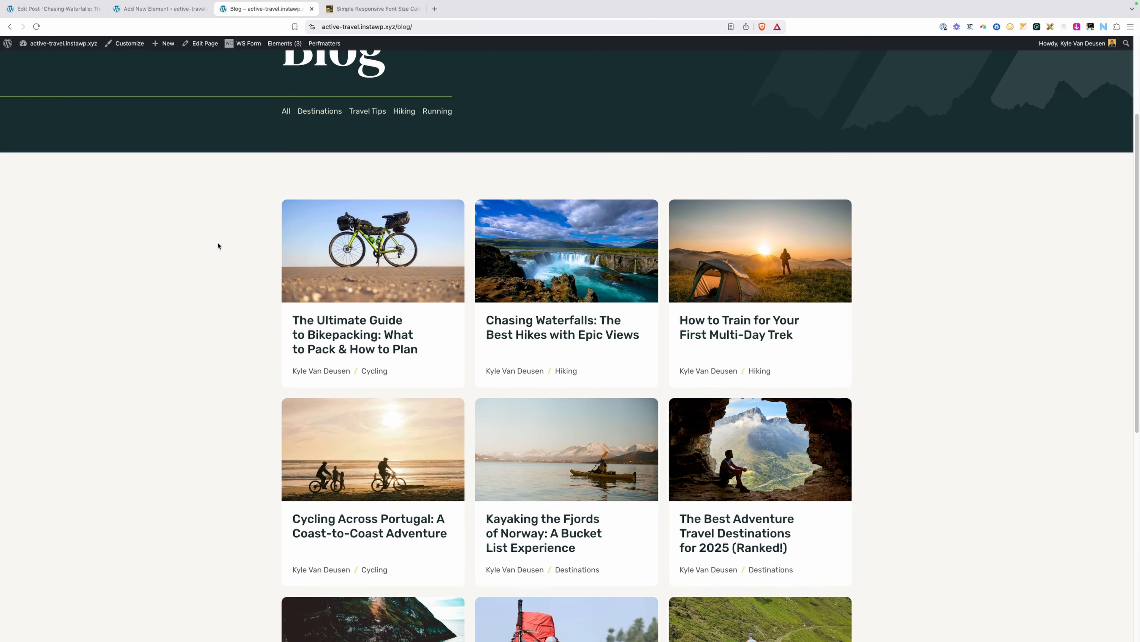
{"action": "left_click", "coordinate": [341, 327]}
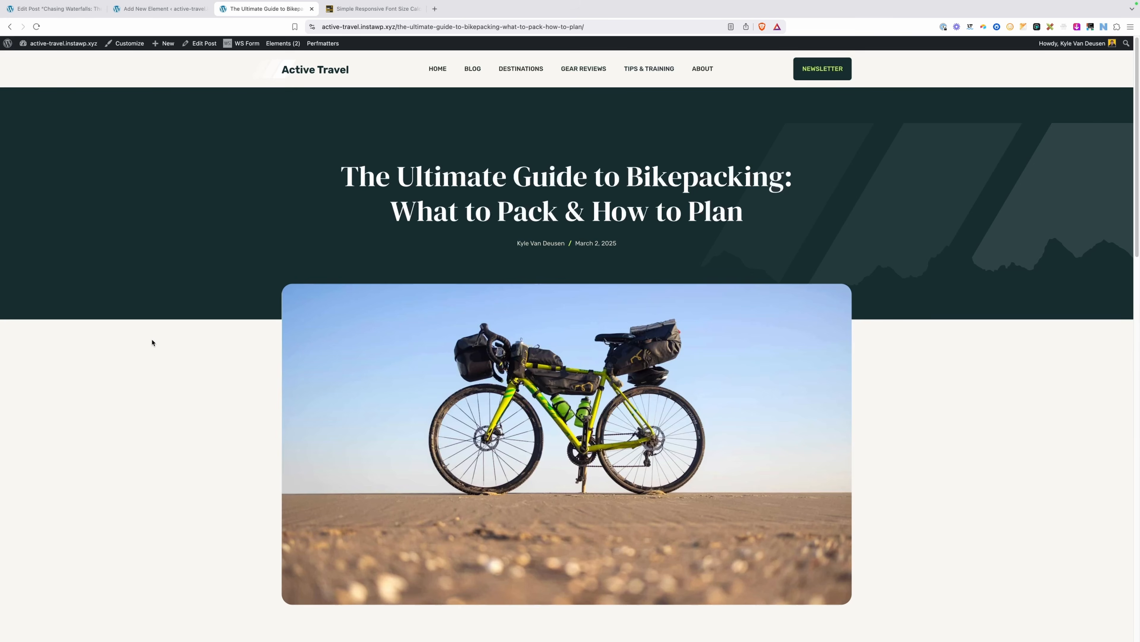
{"action": "key", "text": "super+bracketleft"}
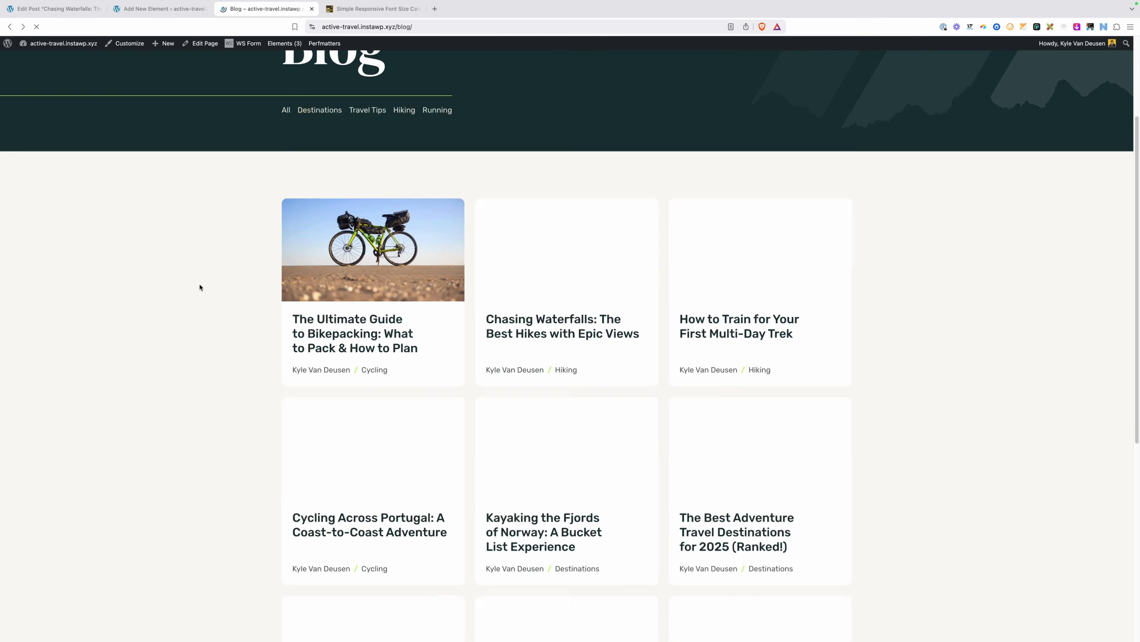
{"action": "left_click", "coordinate": [548, 323]}
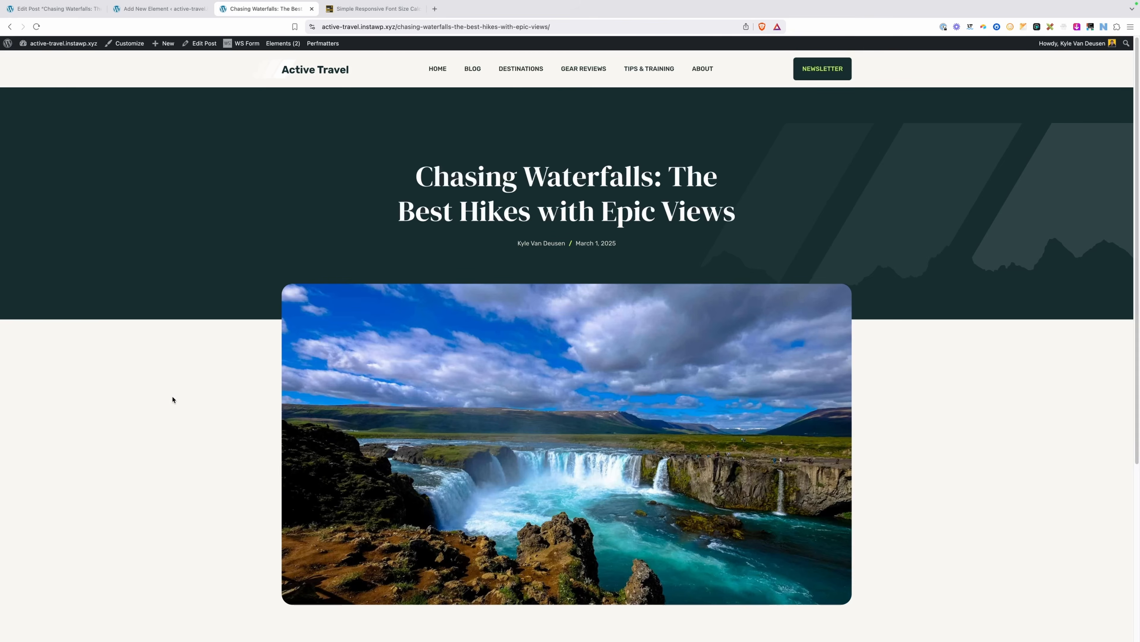
{"action": "key", "text": "super+bracketleft"}
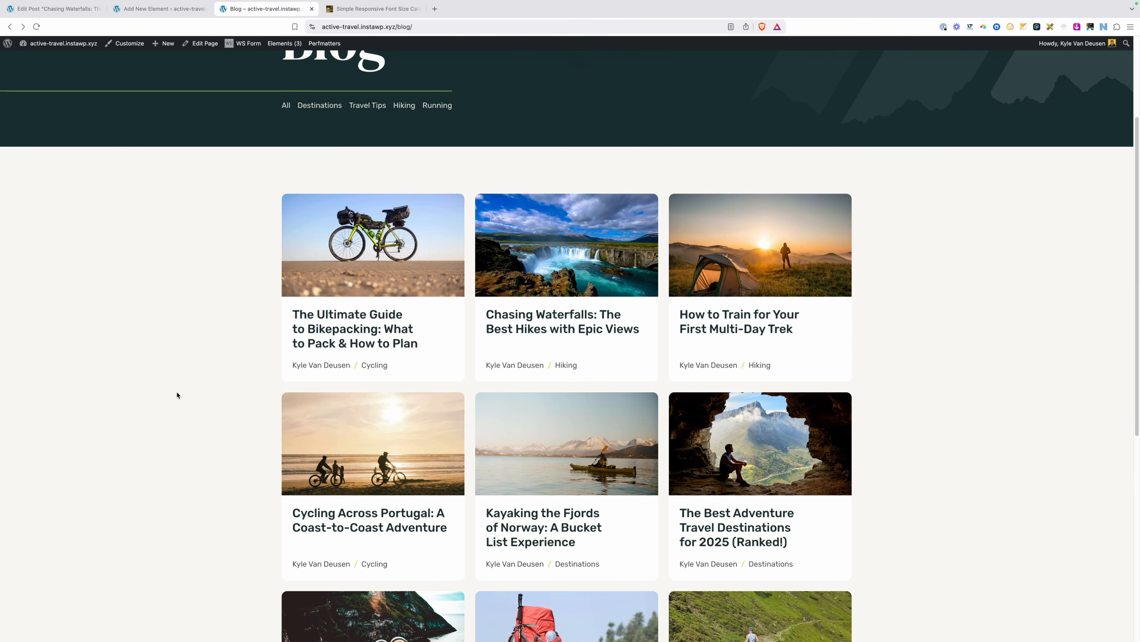
Inspect the live Blog page in the responsive developer view and narrow the viewport to check the card grid
{"action": "right_click", "coordinate": [177, 395]}
{"action": "left_click", "coordinate": [180, 488]}
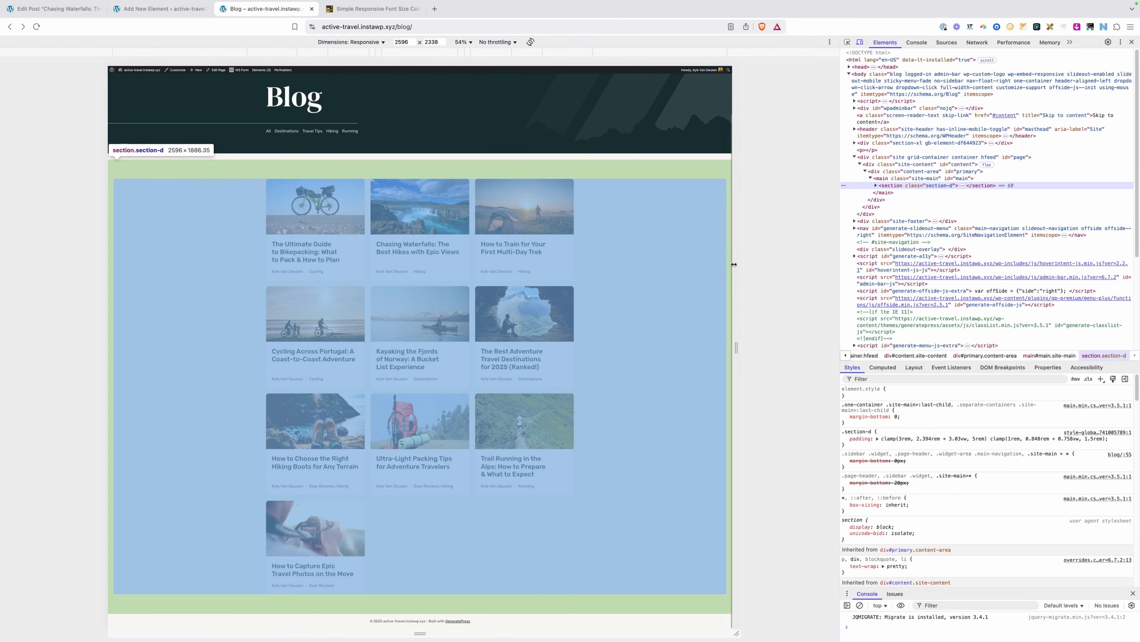
{"action": "left_click_drag", "start_coordinate": [733, 264], "coordinate": [660, 263]}
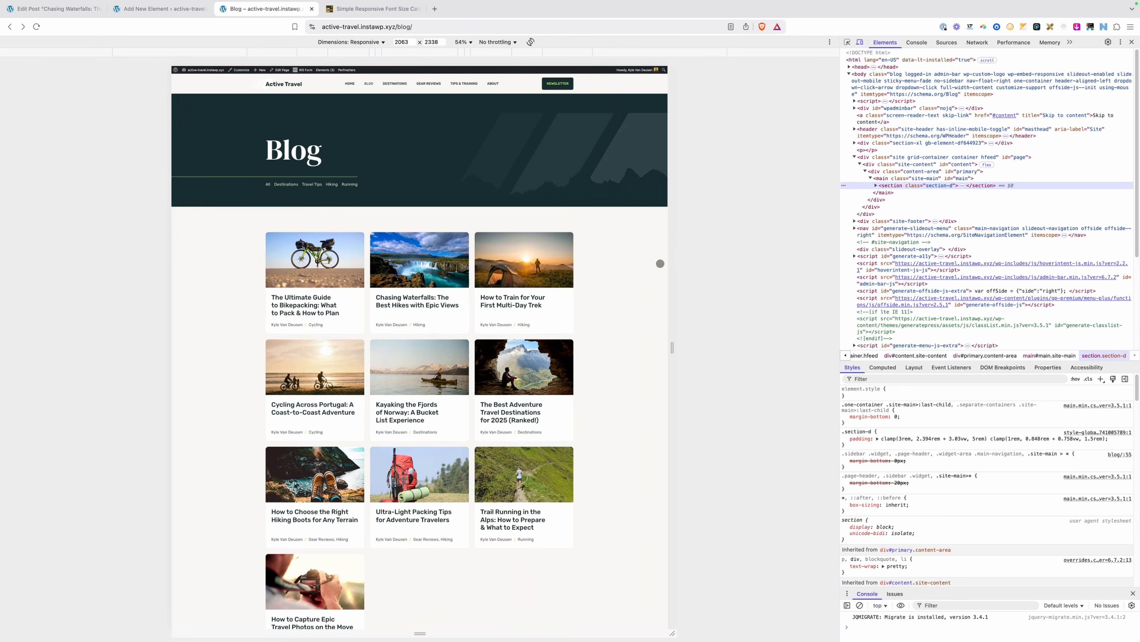
{"action": "left_click", "coordinate": [161, 9]}
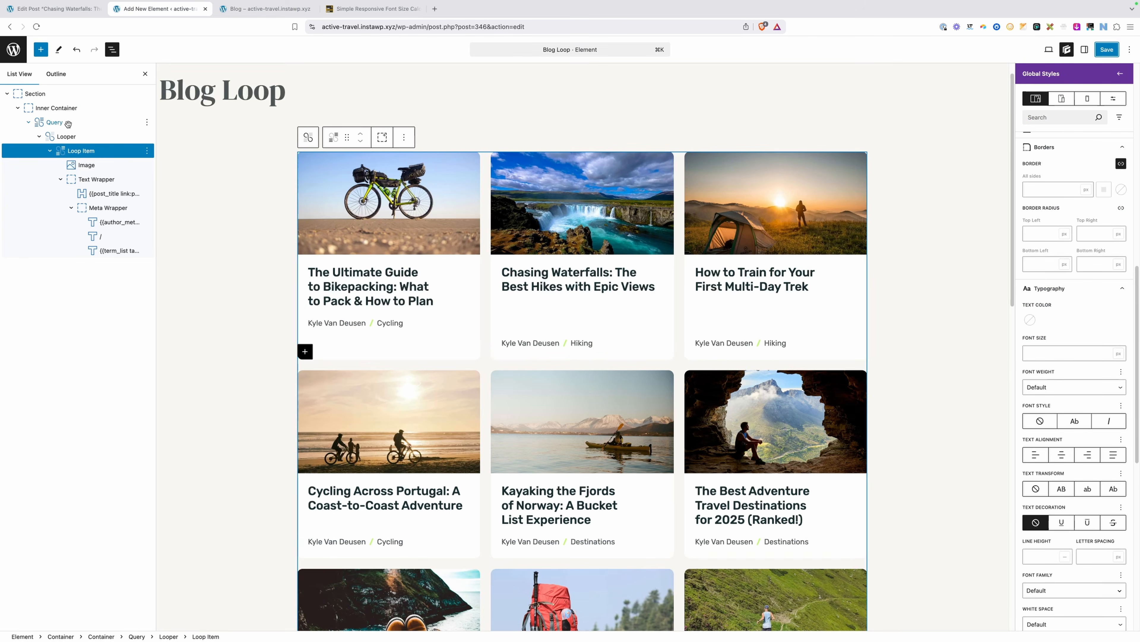
{"action": "left_click", "coordinate": [68, 134]}
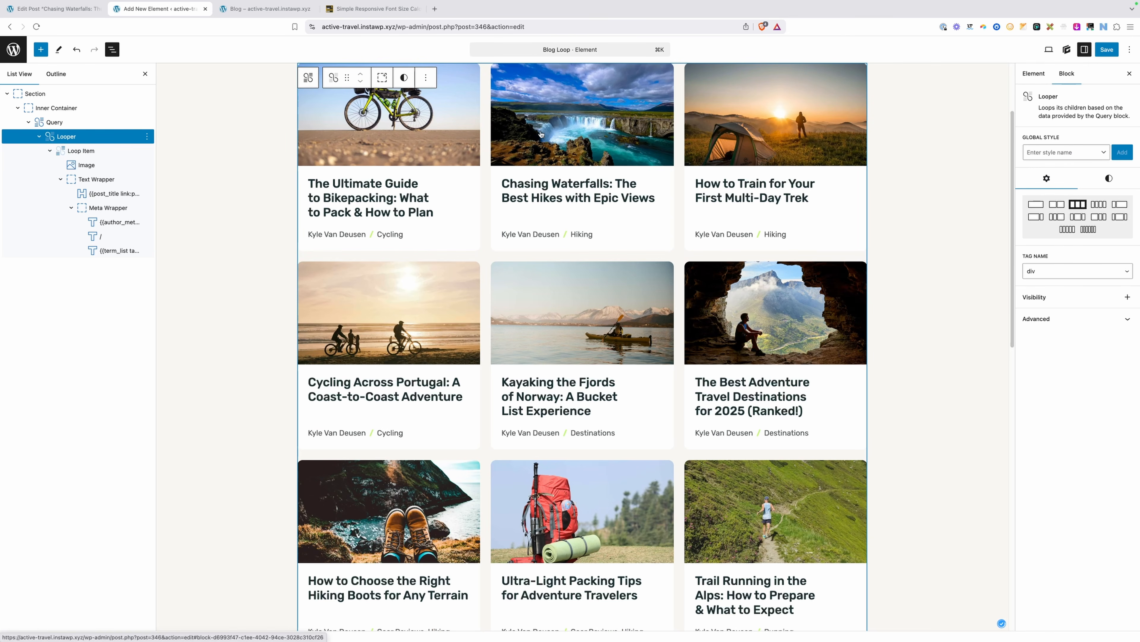
{"action": "left_click", "coordinate": [1108, 181]}
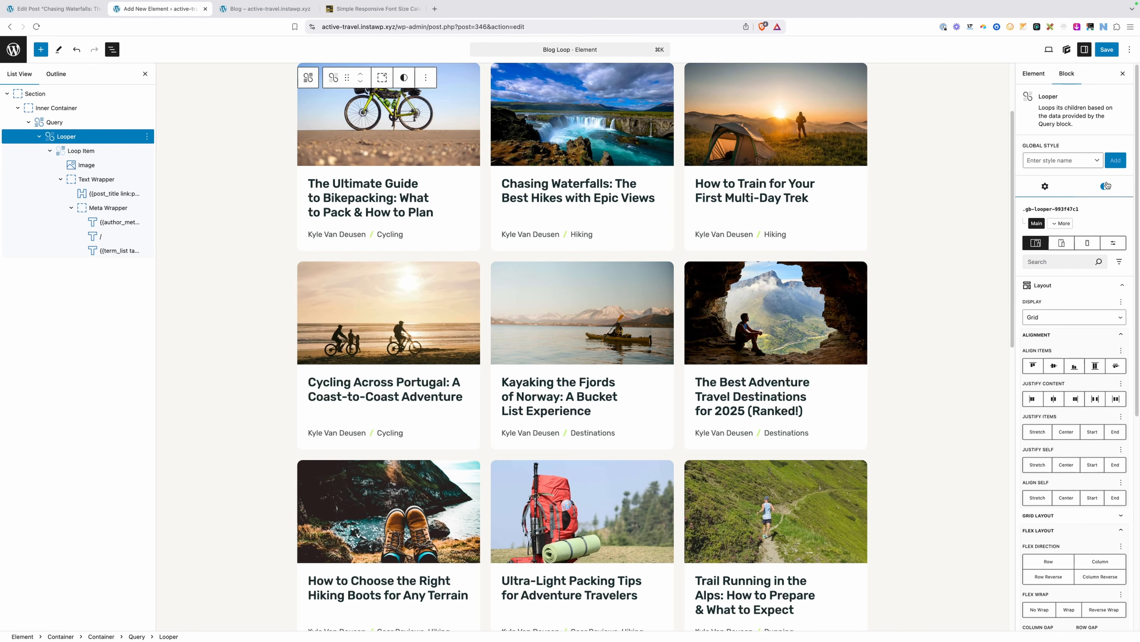
{"action": "left_click", "coordinate": [1062, 243]}
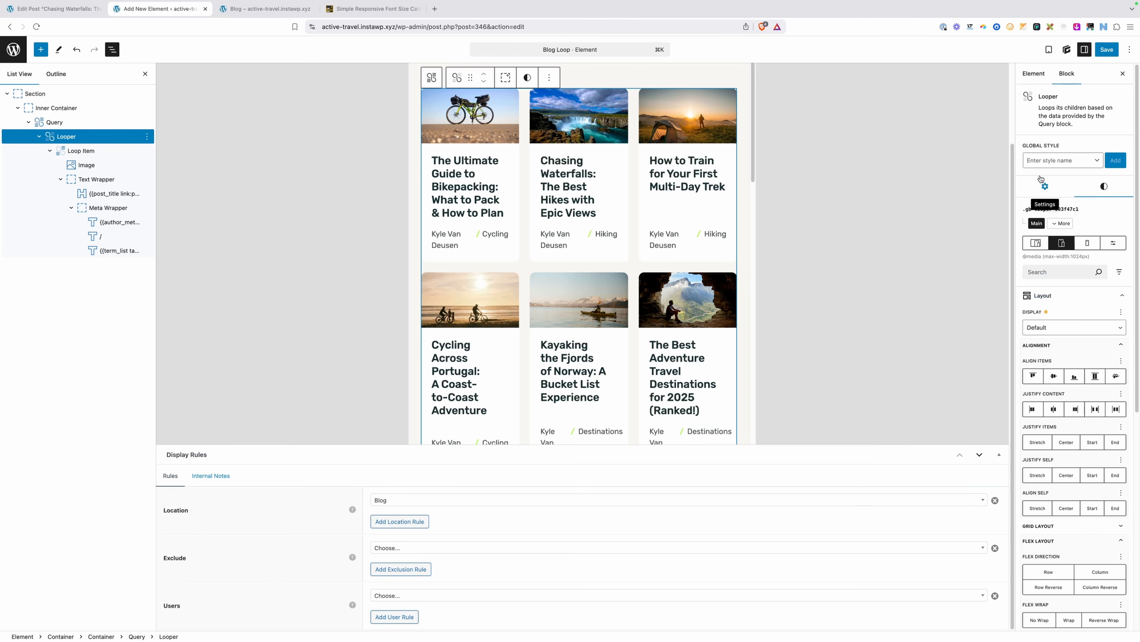
{"action": "left_click", "coordinate": [1042, 185]}
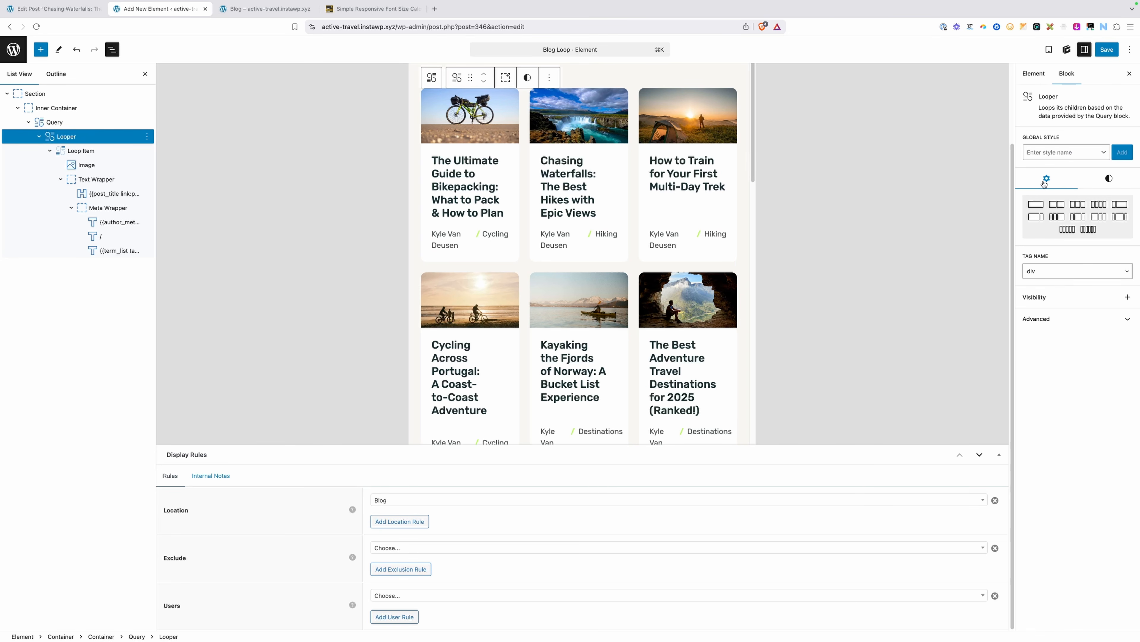
{"action": "left_click", "coordinate": [1057, 205]}
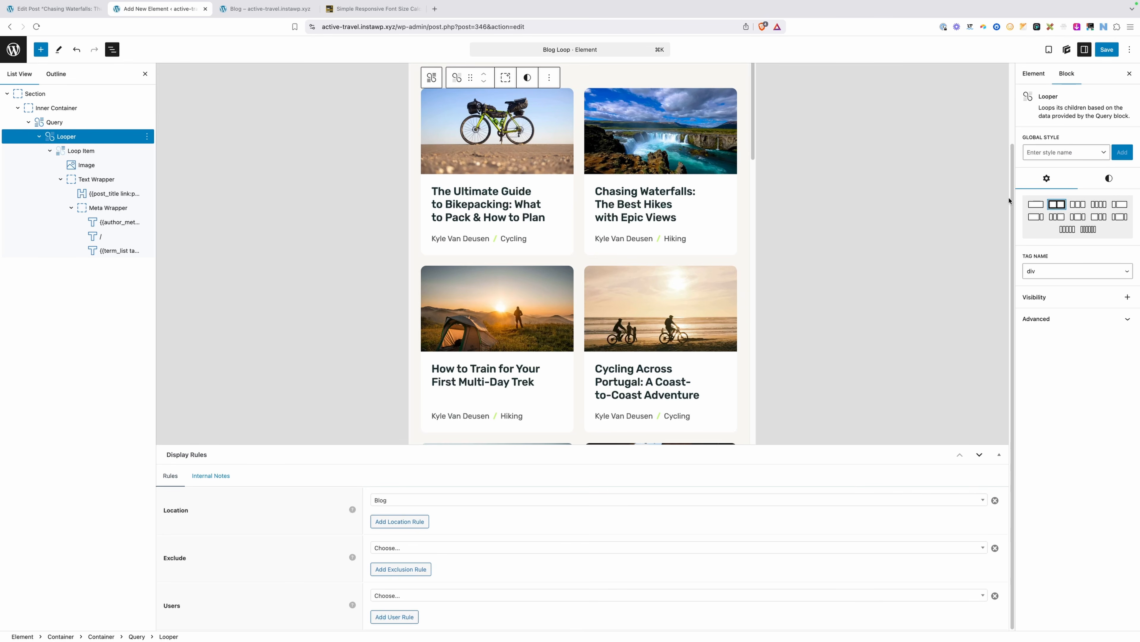
Set the Looper's mobile layout to a single column and save the element
{"action": "left_click", "coordinate": [1109, 178]}
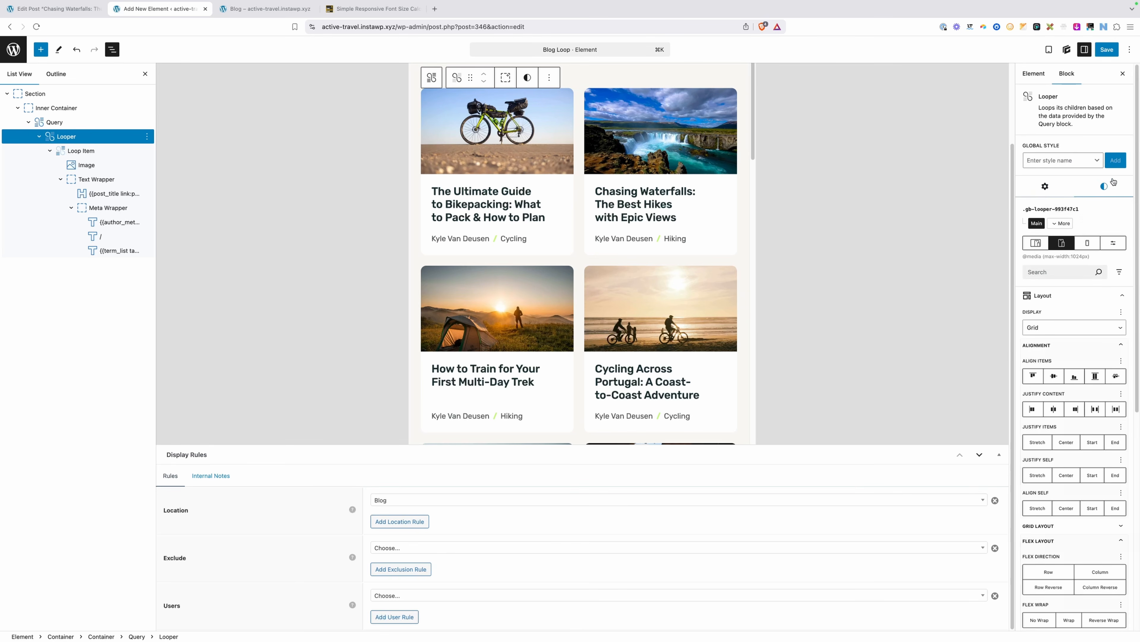
{"action": "left_click", "coordinate": [1087, 243]}
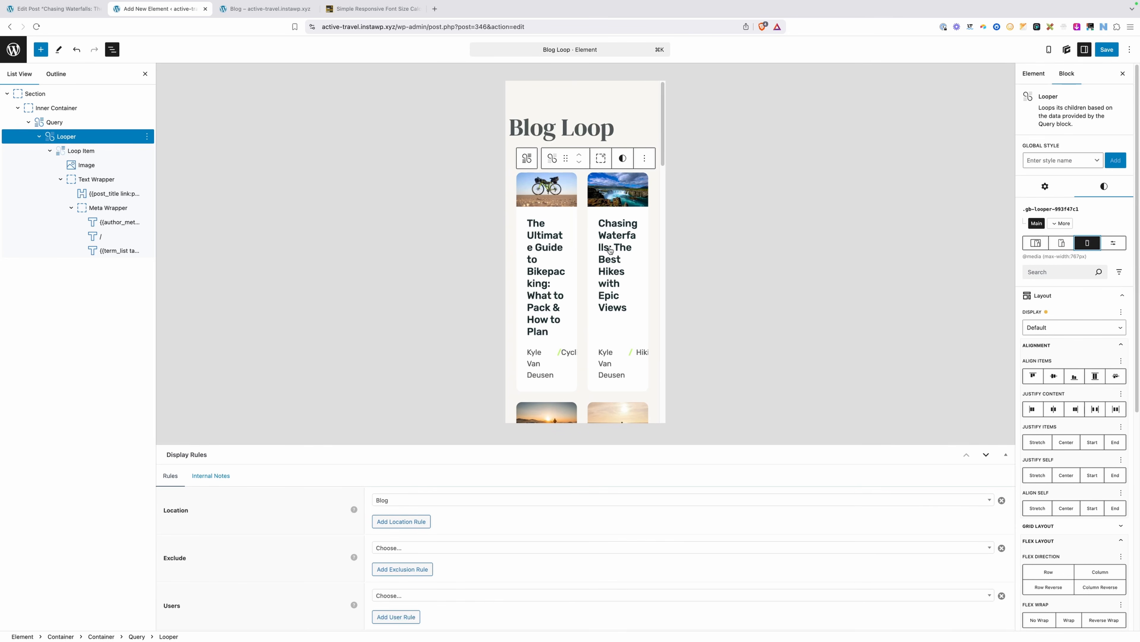
{"action": "left_click", "coordinate": [1046, 188]}
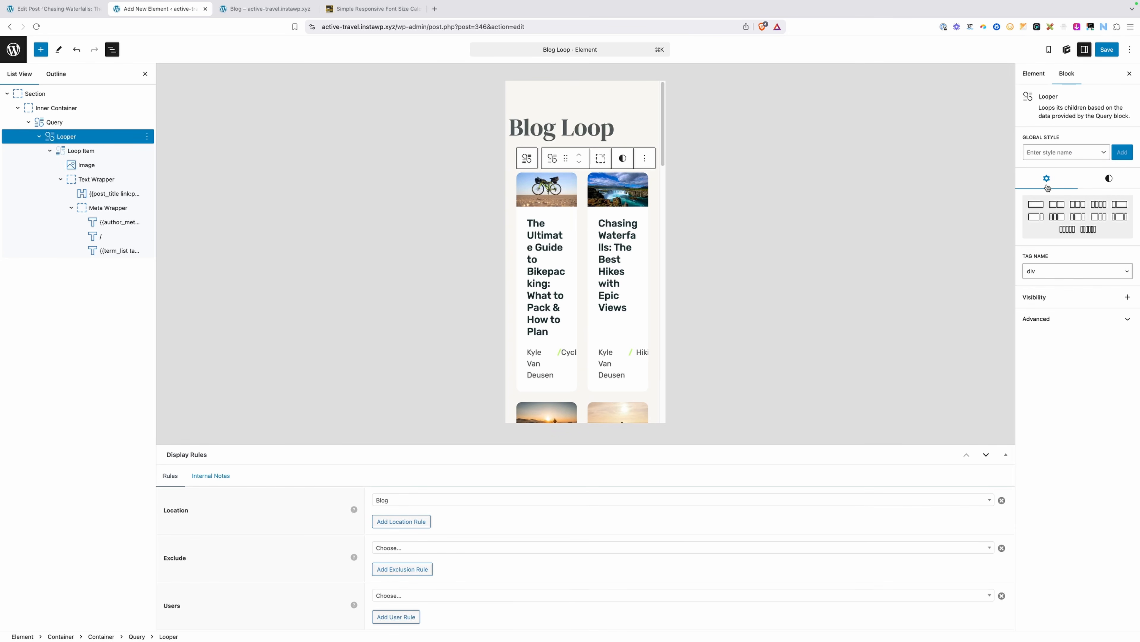
{"action": "left_click", "coordinate": [1037, 206]}
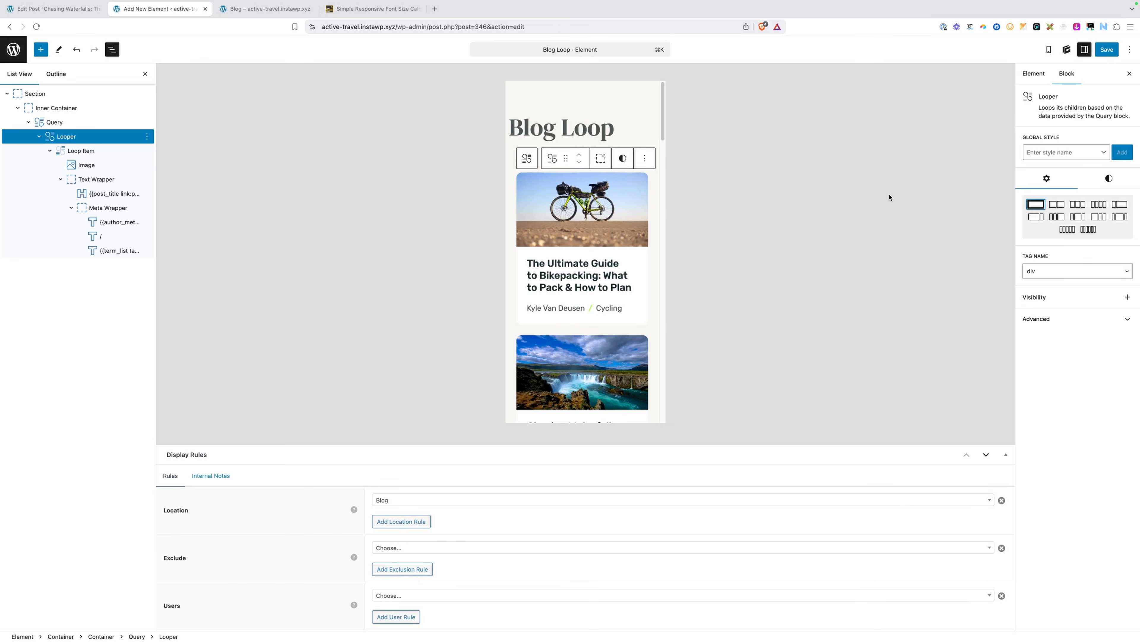
{"action": "left_click", "coordinate": [1107, 49]}
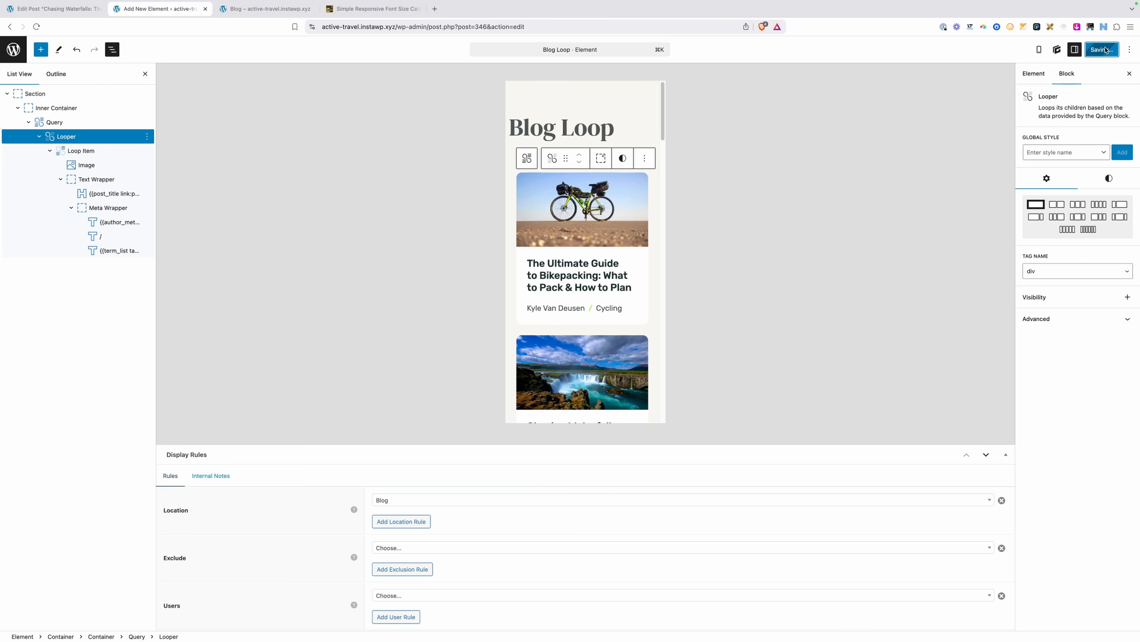
Resize the live Blog page's responsive preview to check how the card columns adapt
{"action": "left_click", "coordinate": [264, 12]}
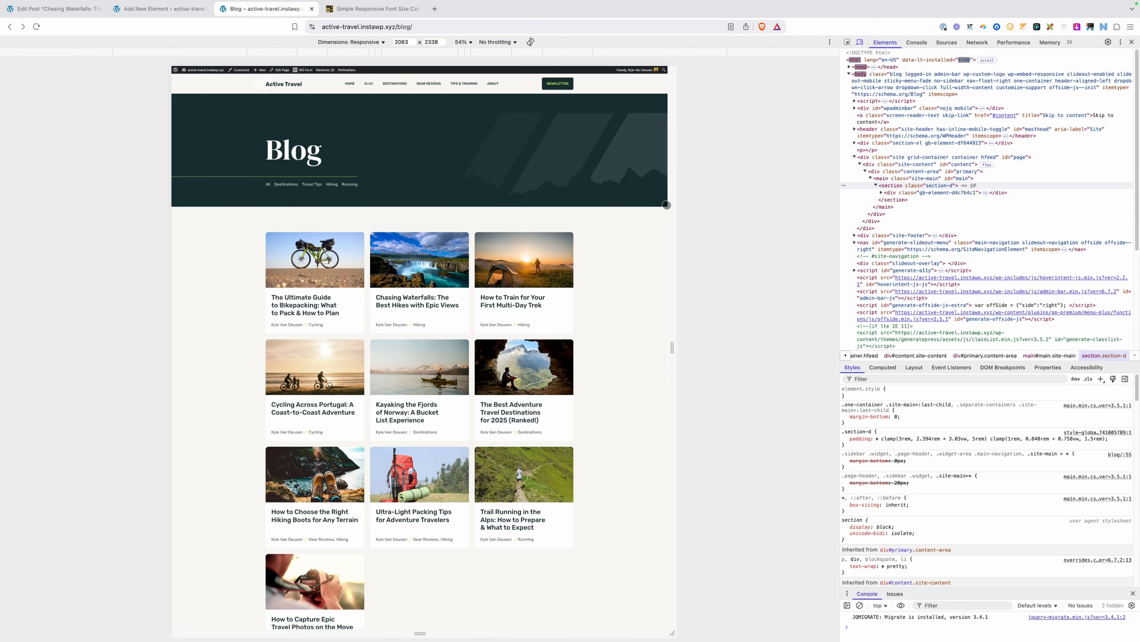
{"action": "left_click_drag", "start_coordinate": [669, 206], "coordinate": [741, 203]}
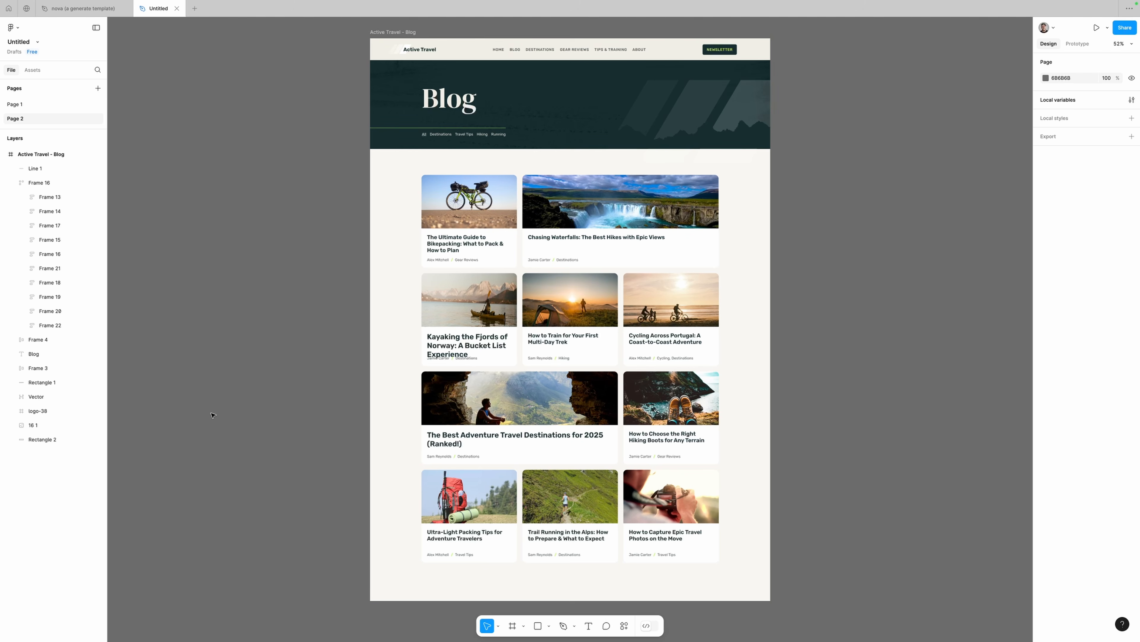
Examine the wide featured cards in the Figma blog design and compare them with the Blog Loop grid in the WordPress editor
{"action": "scroll", "coordinate": [284, 354], "scroll_direction": "down", "scroll_amount": 2}
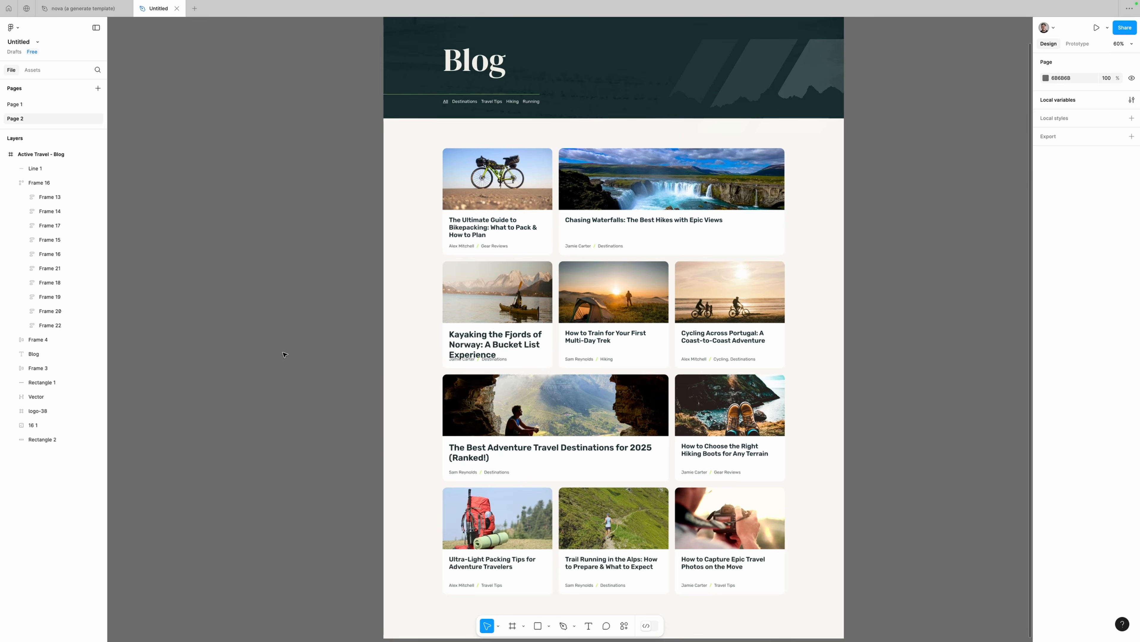
{"action": "scroll", "coordinate": [198, 339], "scroll_direction": "up", "scroll_amount": 2}
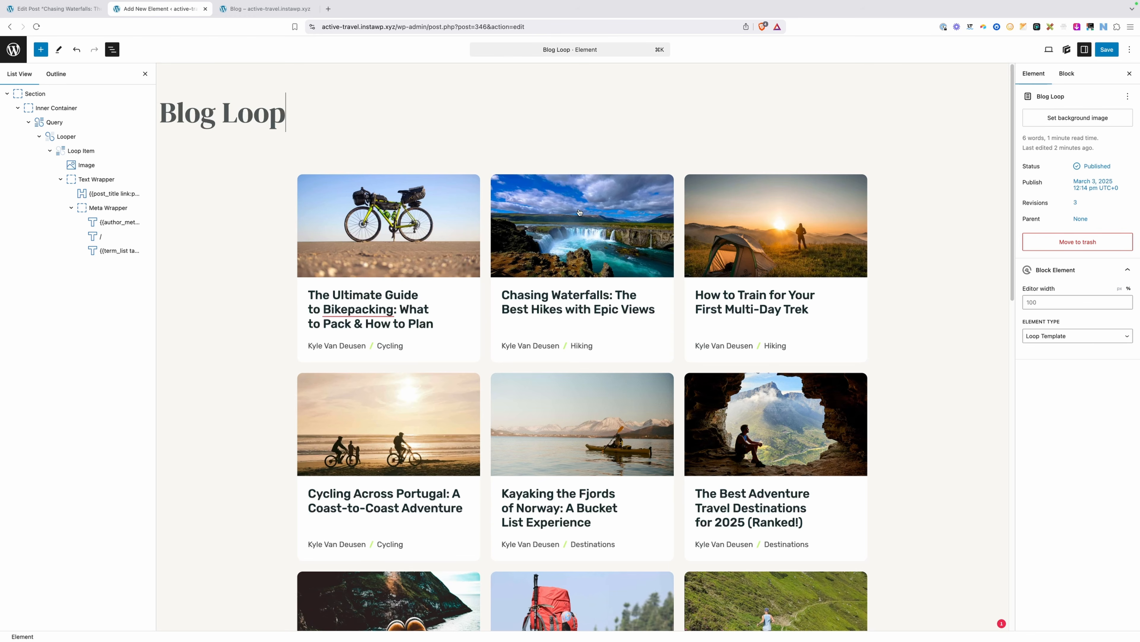
{"action": "scroll", "coordinate": [599, 259], "scroll_direction": "down", "scroll_amount": 1}
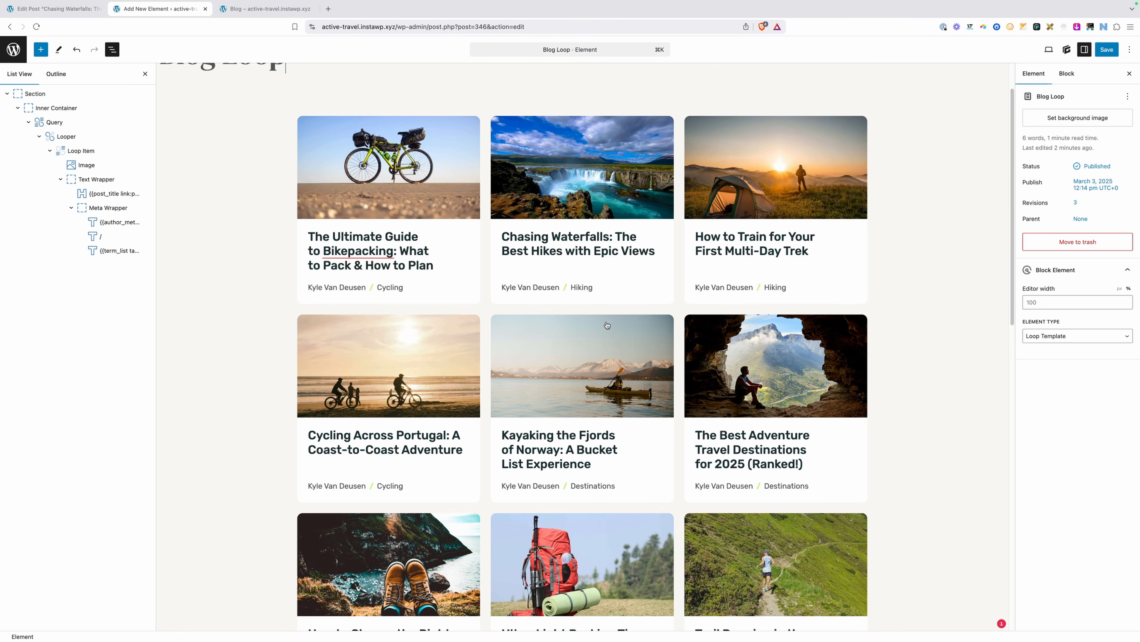
Edit the Loop Item's .blog-card global style and limit the styling to the Desktop at-rule
{"action": "left_click", "coordinate": [73, 152]}
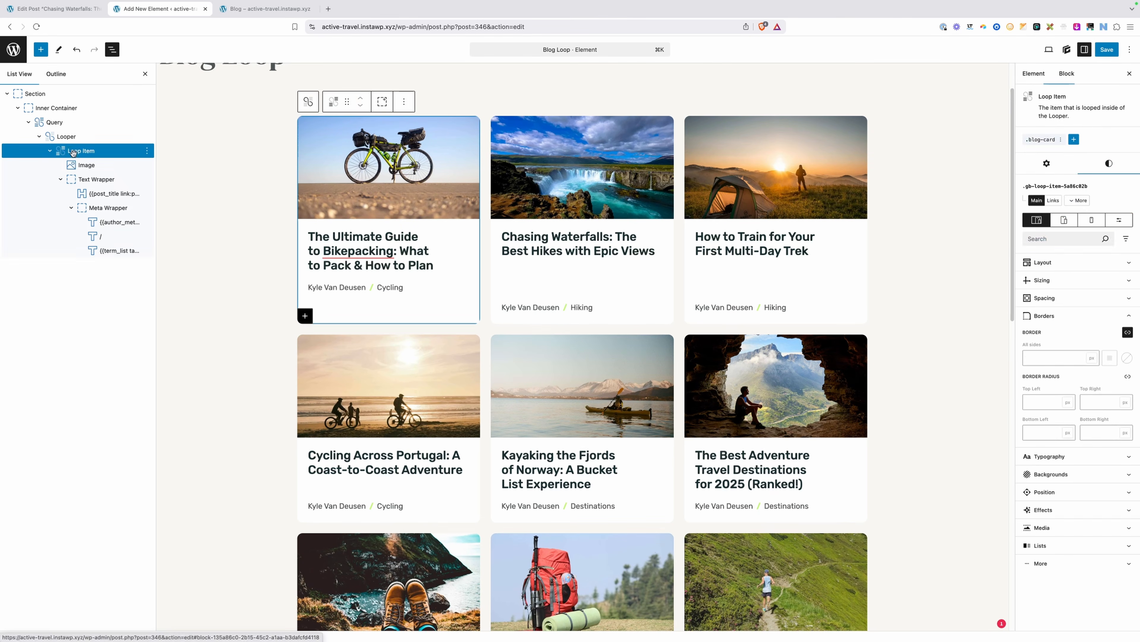
{"action": "left_click", "coordinate": [1035, 140]}
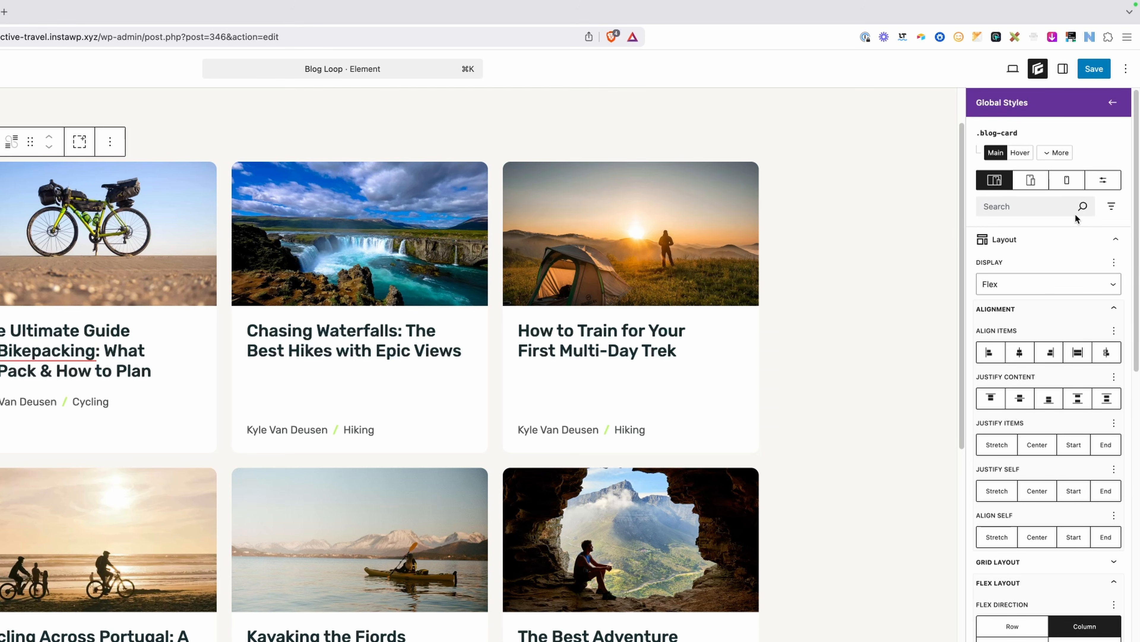
{"action": "left_click", "coordinate": [1100, 189]}
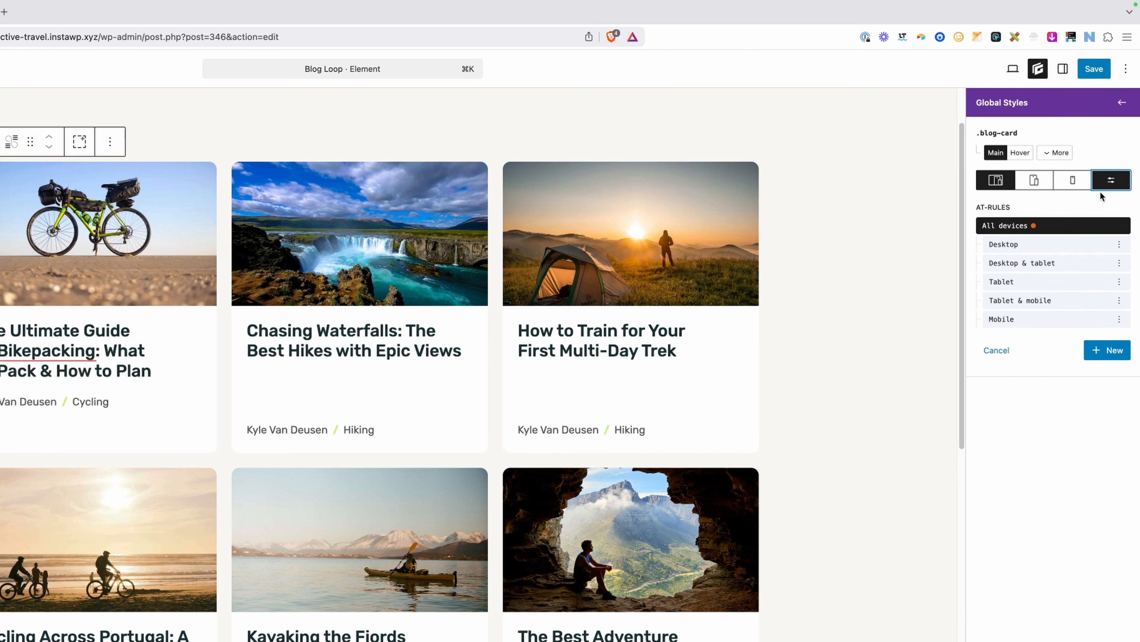
{"action": "left_click", "coordinate": [1032, 246]}
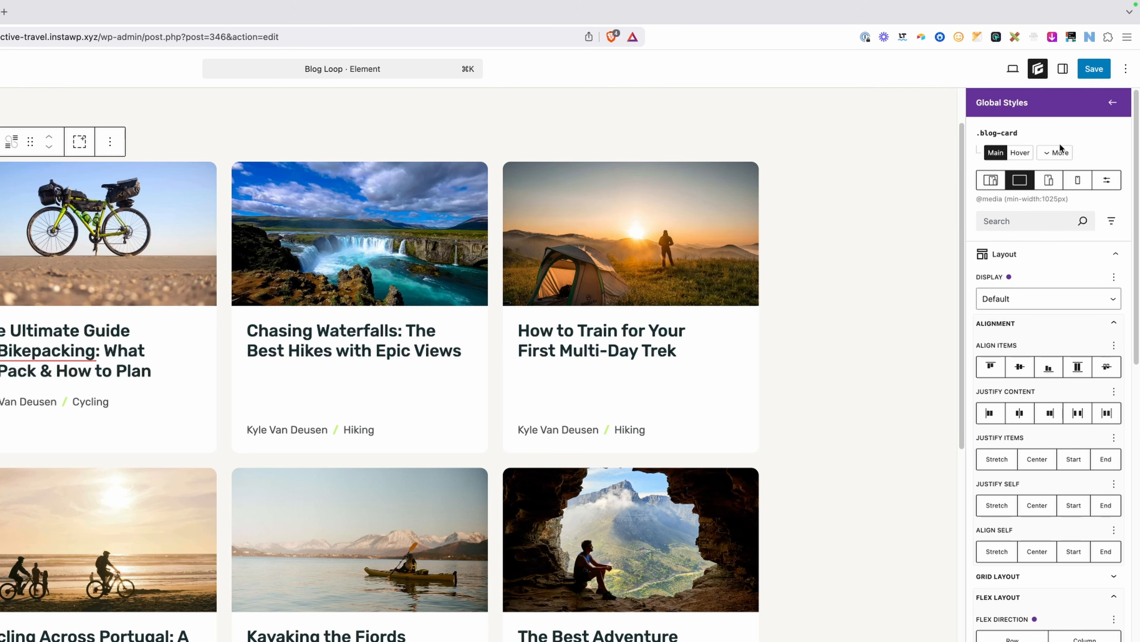
Create a compound selector &:is(:nth-of-type(2), :nth-of-type(6)) for .blog-card to target the second and sixth cards
{"action": "left_click", "coordinate": [1057, 152]}
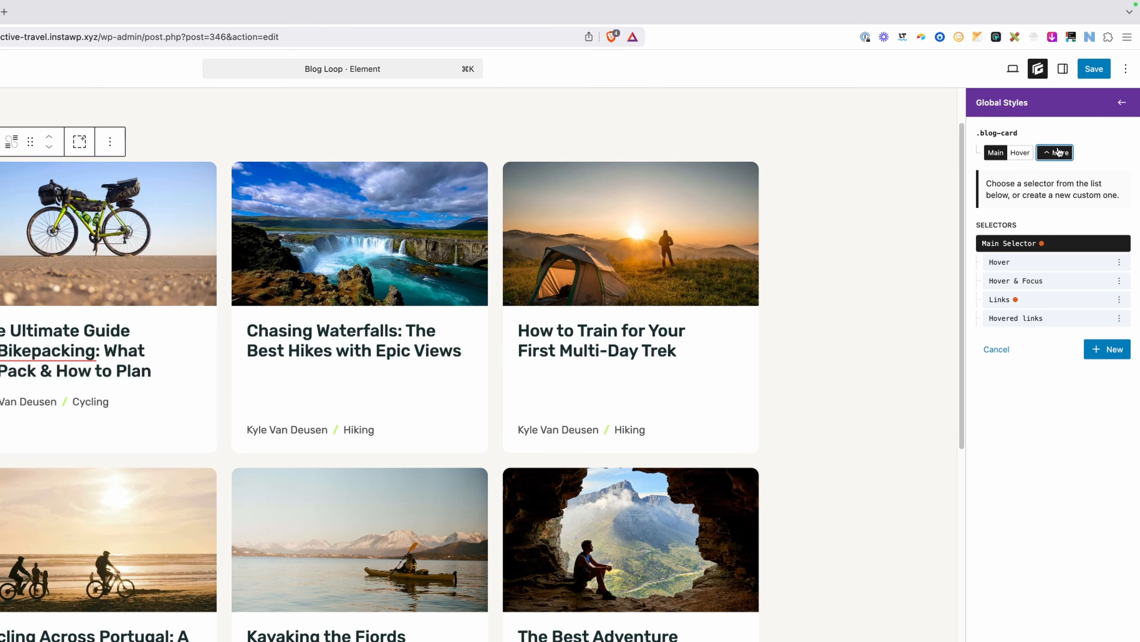
{"action": "left_click", "coordinate": [1103, 347]}
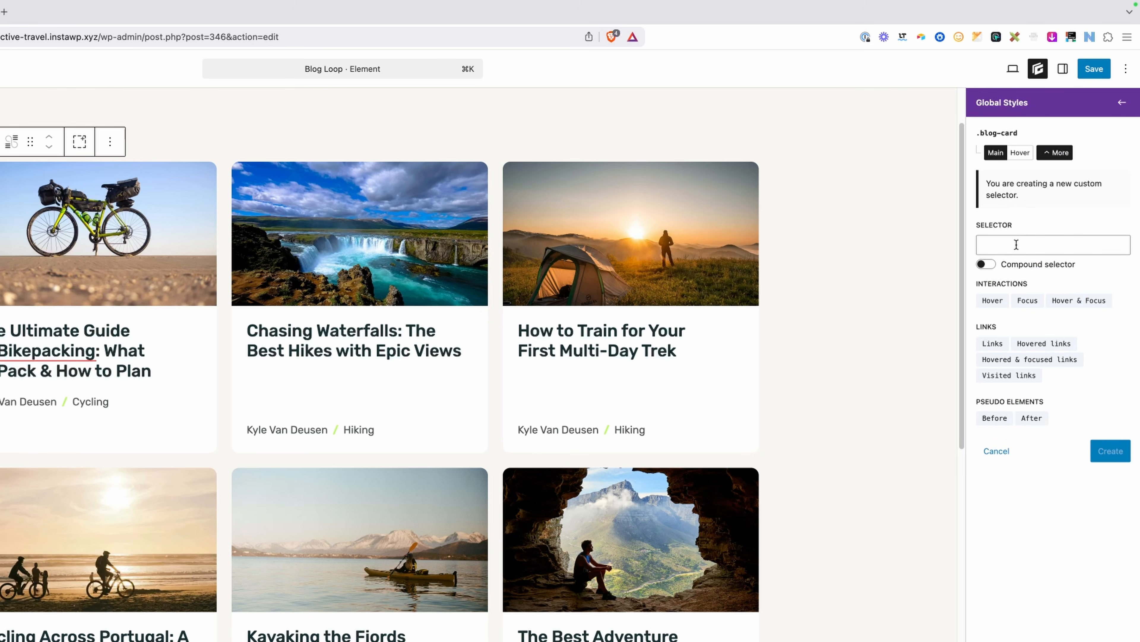
{"action": "left_click", "coordinate": [986, 264]}
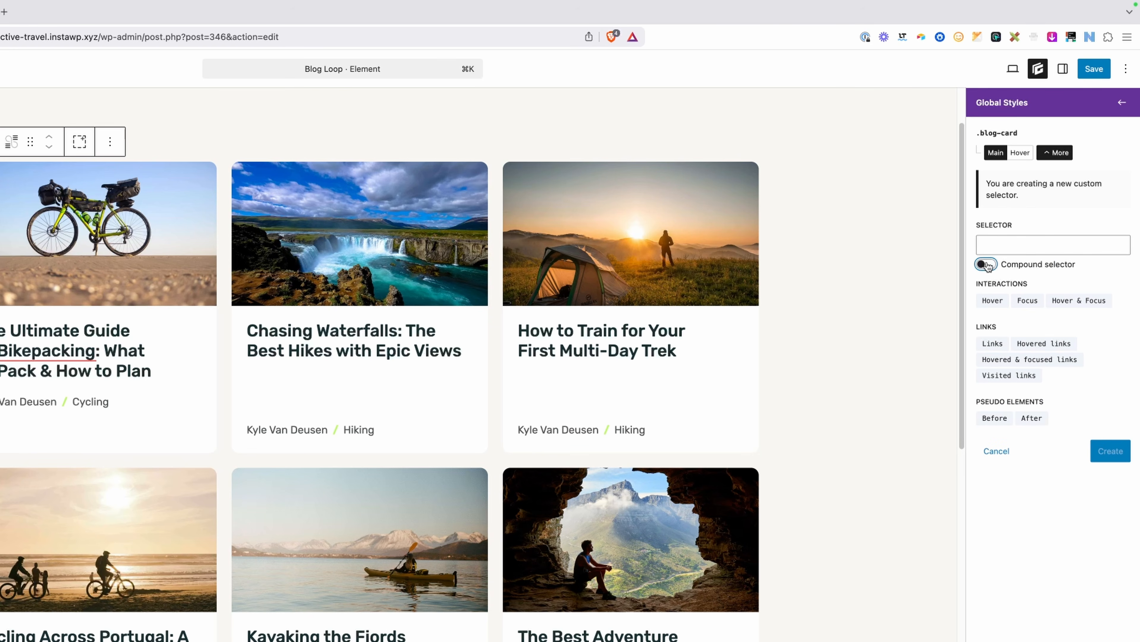
{"action": "left_click", "coordinate": [1006, 248]}
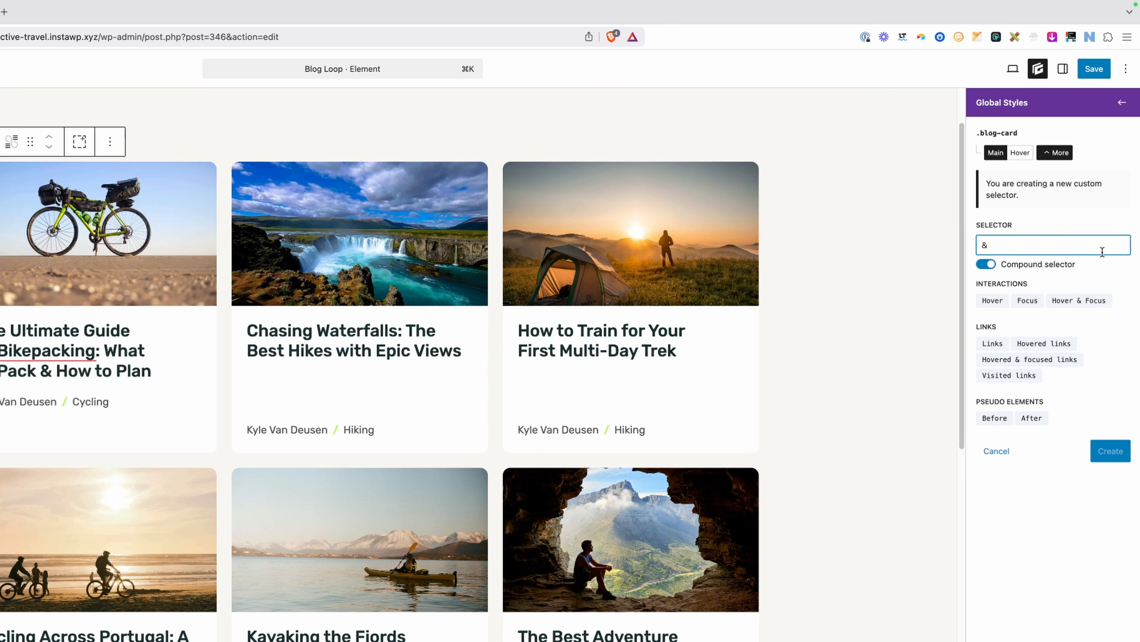
{"action": "type", "text": ":"}
{"action": "type", "text": "is"}
{"action": "type", "text": "()"}
{"action": "type", "text": ":"}
{"action": "type", "text": "nth-of-typ"}
{"action": "type", "text": "e"}
{"action": "type", "text": "()"}
{"action": "key", "text": "Left"}
{"action": "type", "text": "2"}
{"action": "left_click", "coordinate": [1057, 245]}
{"action": "type", "text": ", :nth-of"}
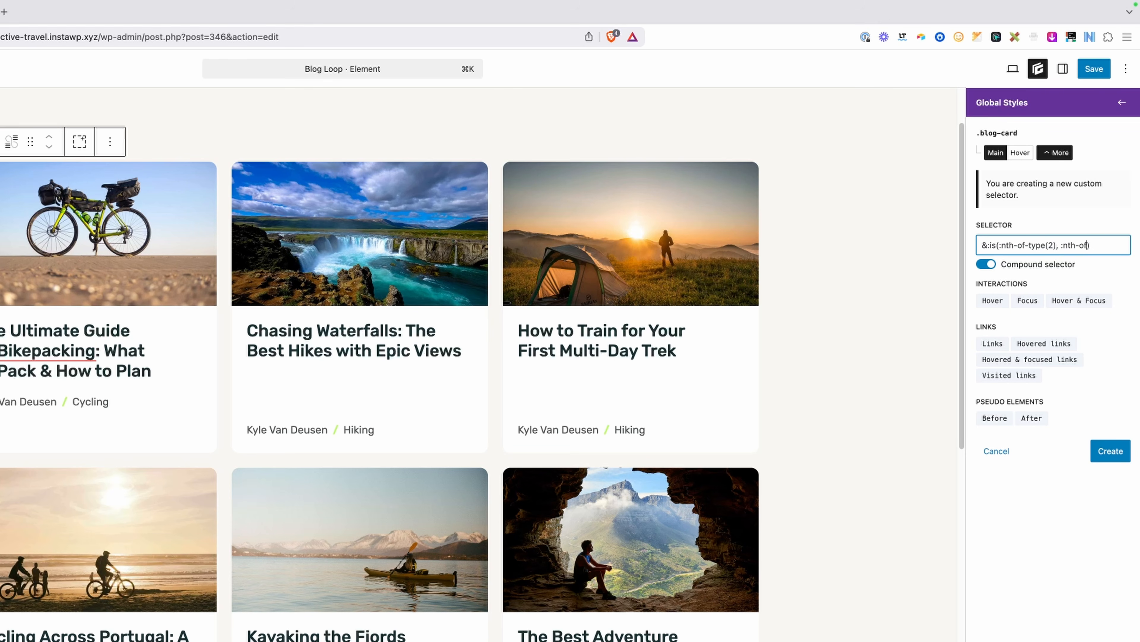
{"action": "type", "text": "-type()"}
{"action": "type", "text": "6"}
{"action": "double_click", "coordinate": [1051, 245]}
{"action": "left_click_drag", "start_coordinate": [1109, 245], "coordinate": [1119, 245]}
{"action": "left_click", "coordinate": [1077, 243]}
{"action": "left_click", "coordinate": [1111, 453]}
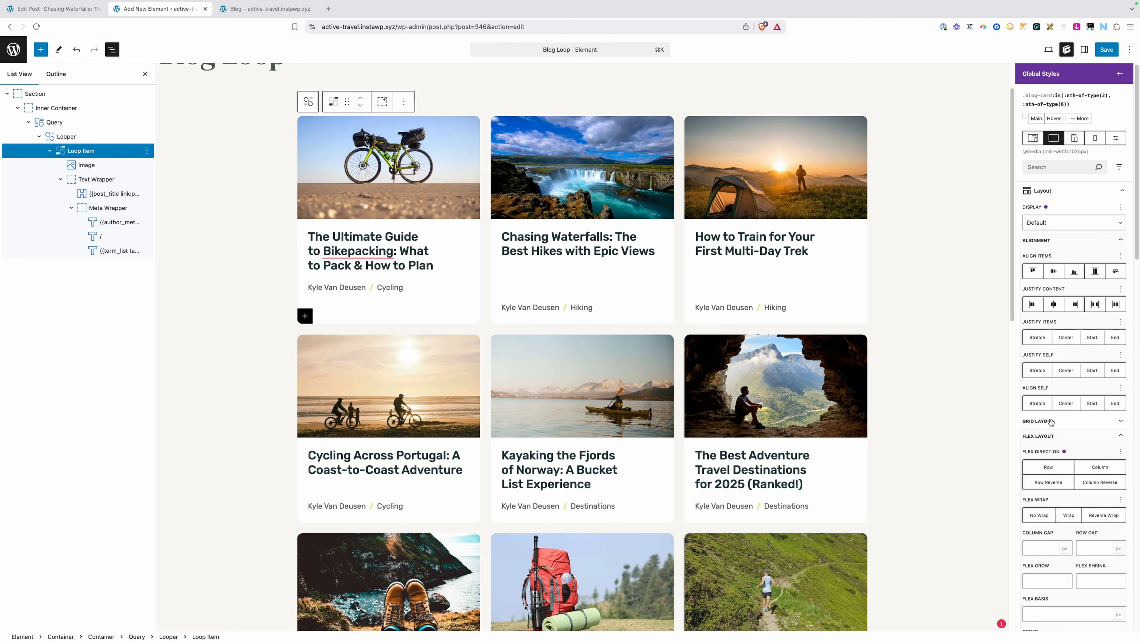
Set the grid column of the second and sixth cards to span 2 and save the changes
{"action": "left_click", "coordinate": [1051, 421]}
{"action": "scroll", "coordinate": [1060, 472], "scroll_direction": "down", "scroll_amount": 1}
{"action": "left_click", "coordinate": [1046, 553]}
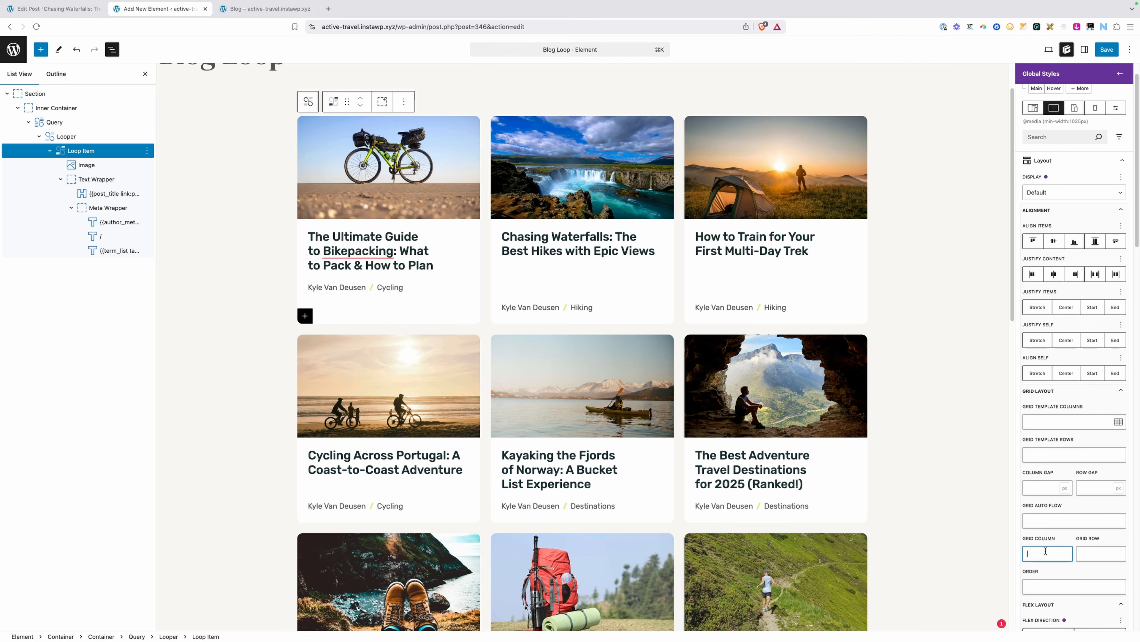
{"action": "type", "text": "span 2"}
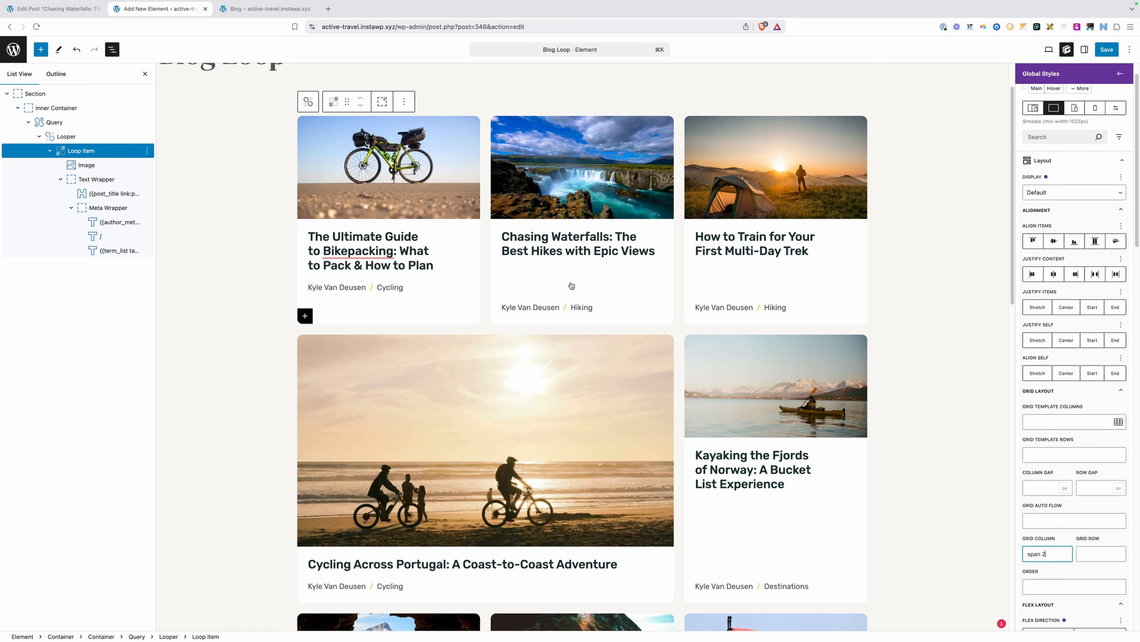
{"action": "left_click", "coordinate": [1107, 50]}
{"action": "left_click", "coordinate": [1105, 49]}
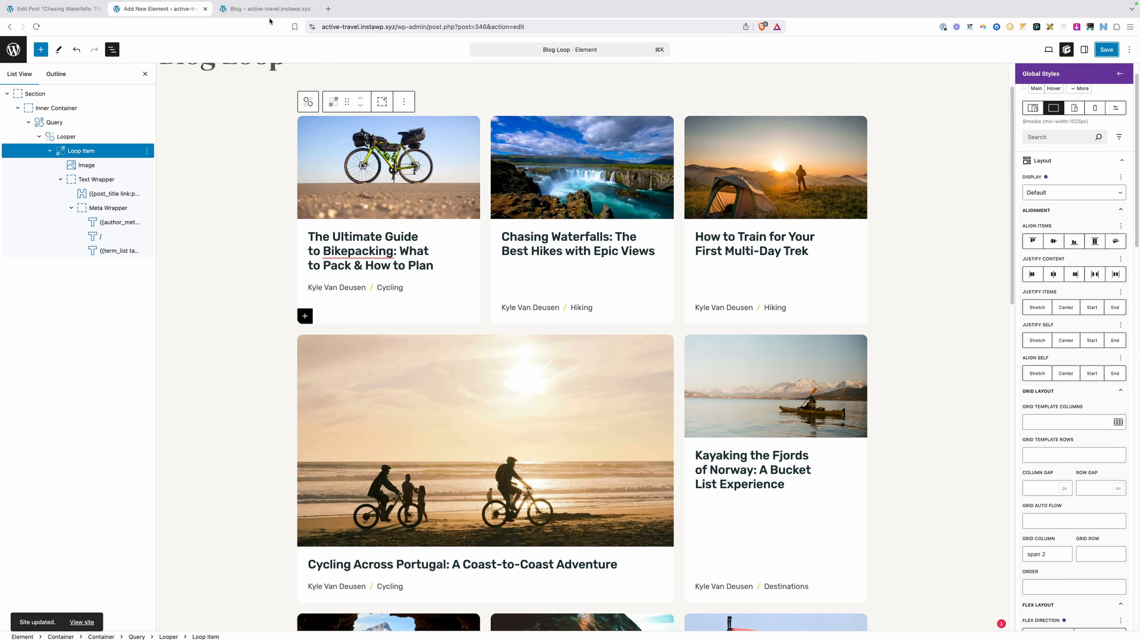
Reload the live Blog page and examine the layout of the second and sixth cards in the grid
{"action": "left_click", "coordinate": [266, 9]}
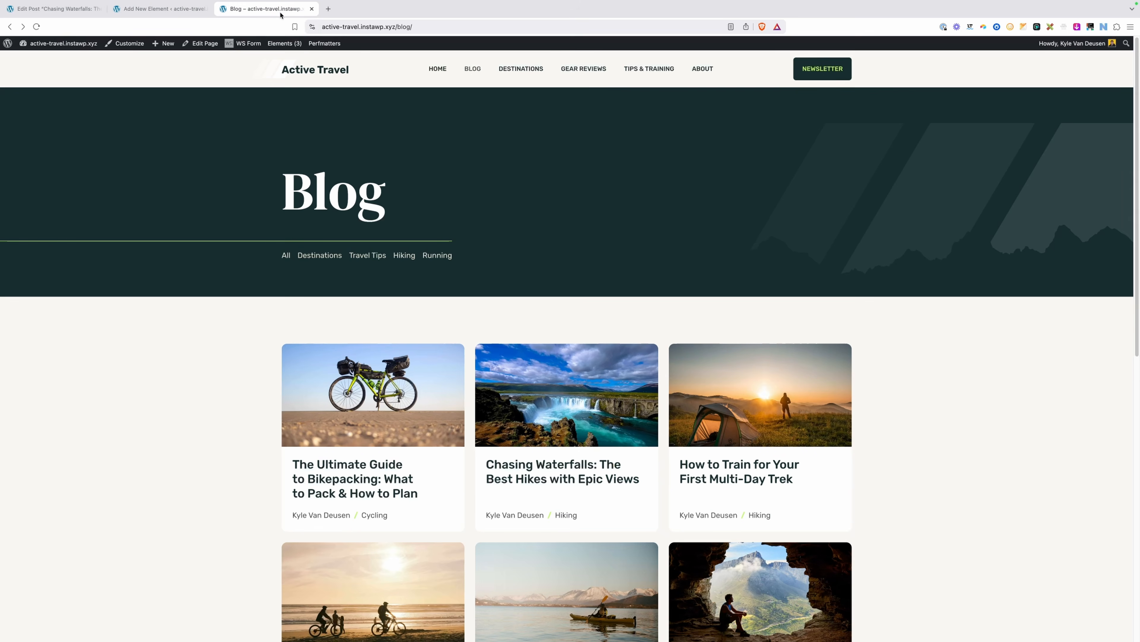
{"action": "left_click", "coordinate": [393, 26]}
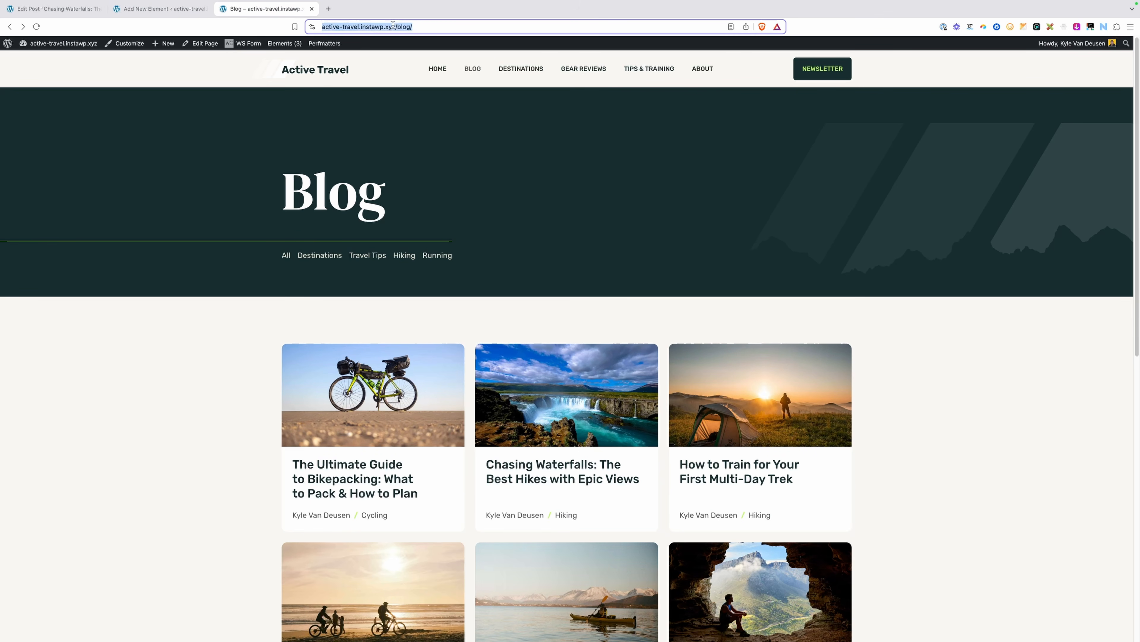
{"action": "key", "text": "Return"}
{"action": "scroll", "coordinate": [642, 245], "scroll_direction": "down", "scroll_amount": 3}
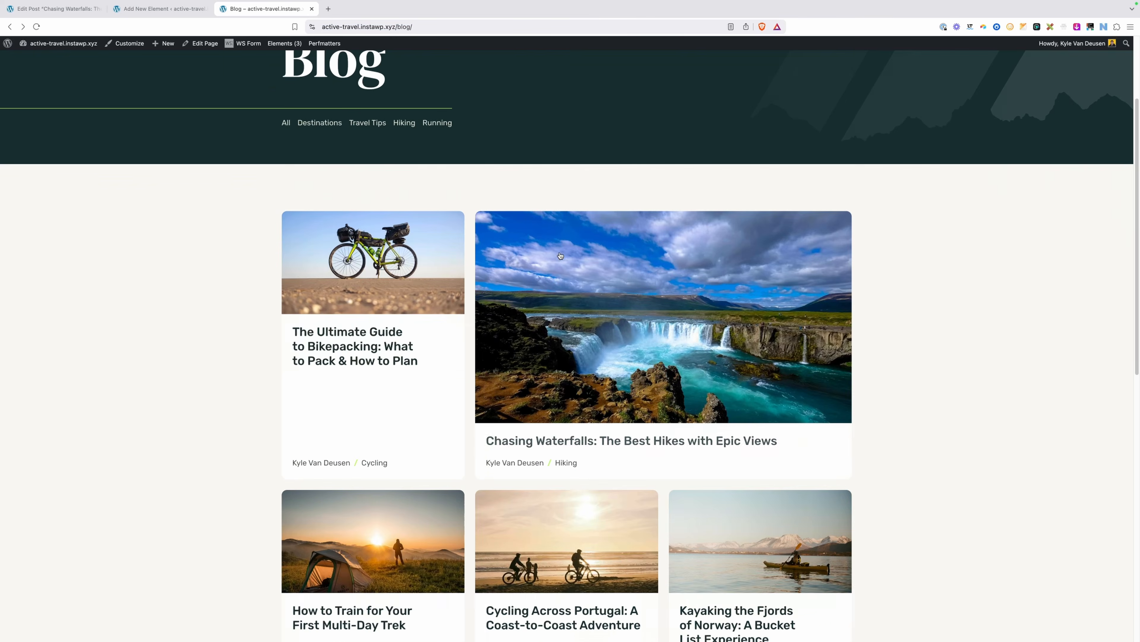
{"action": "scroll", "coordinate": [664, 285], "scroll_direction": "down", "scroll_amount": 2}
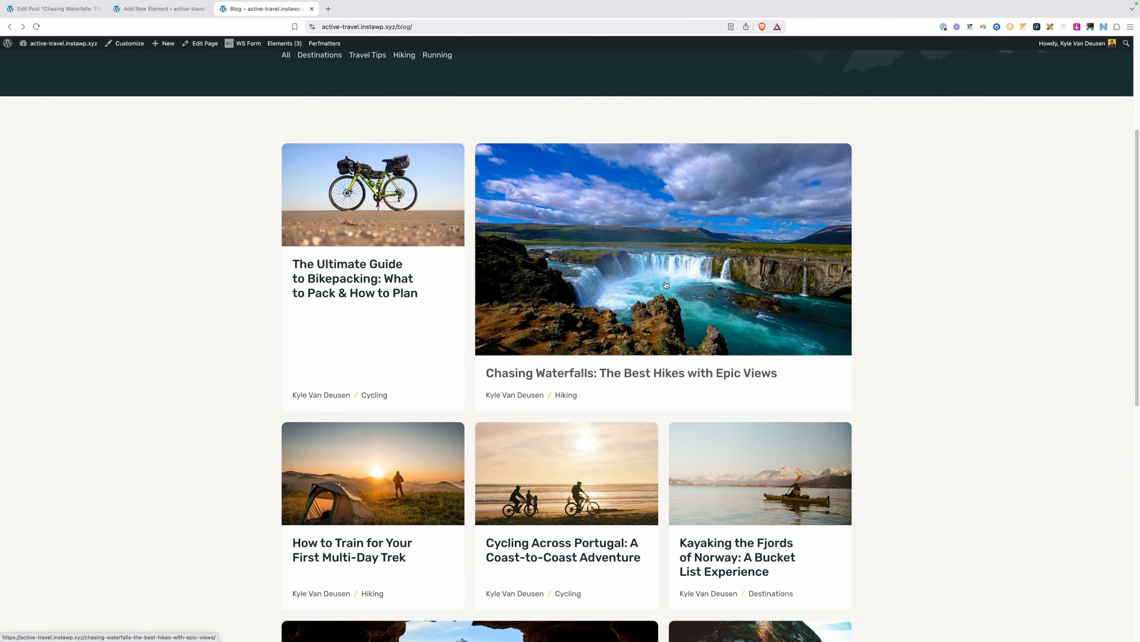
{"action": "scroll", "coordinate": [666, 285], "scroll_direction": "down", "scroll_amount": 7}
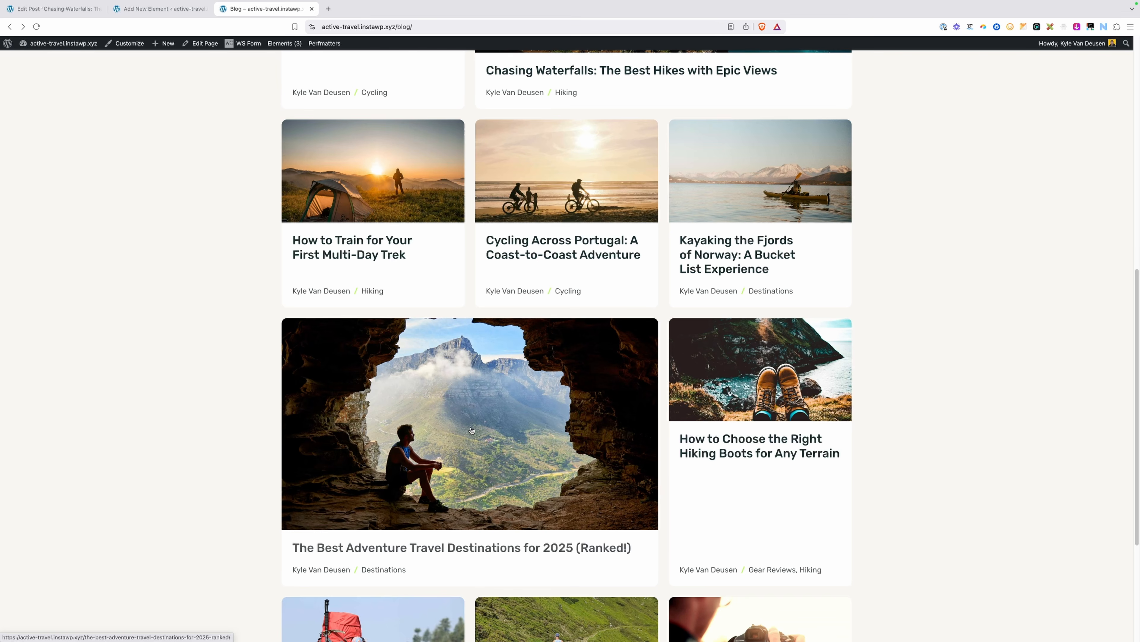
{"action": "scroll", "coordinate": [471, 431], "scroll_direction": "up", "scroll_amount": 4}
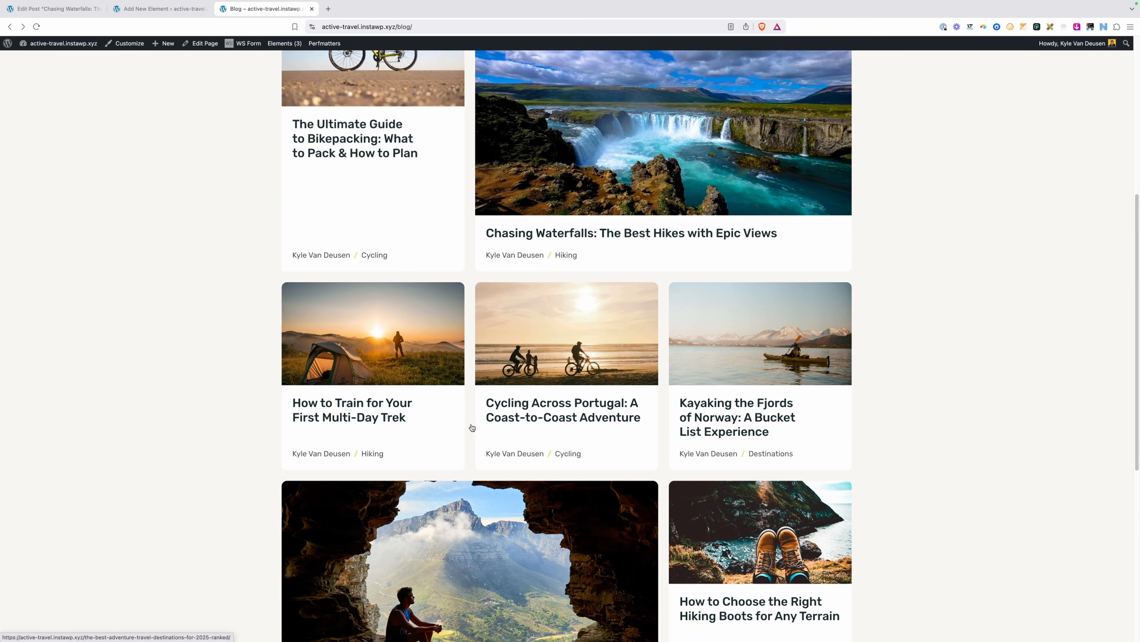
{"action": "scroll", "coordinate": [472, 428], "scroll_direction": "up", "scroll_amount": 3}
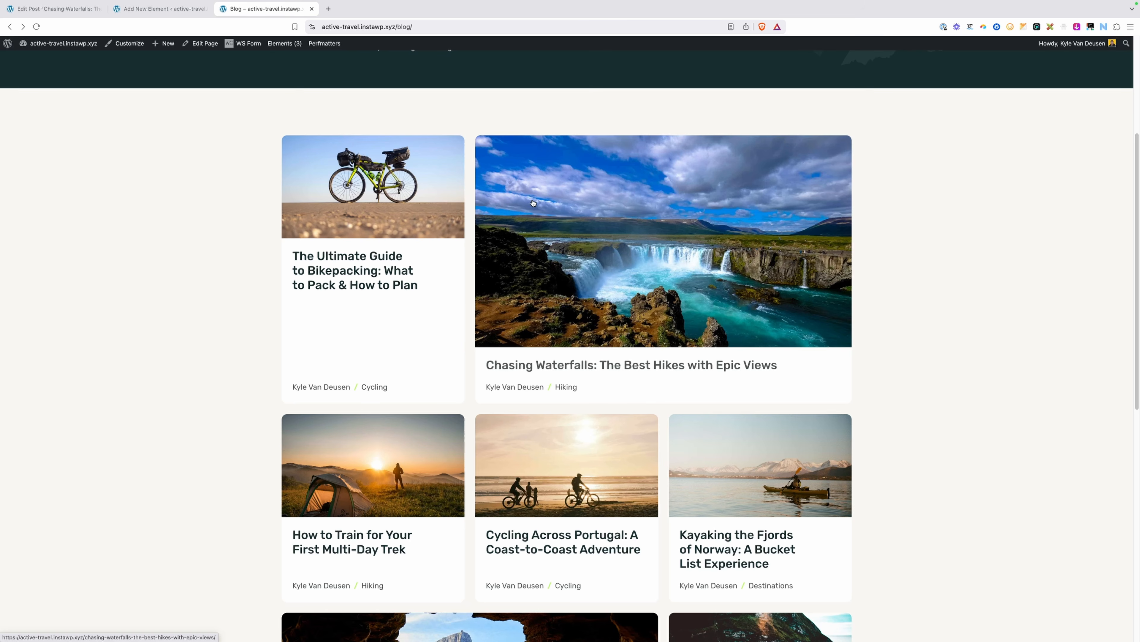
Inspect the bikepacking card's image on the live Blog page to find its rendered height
{"action": "right_click", "coordinate": [175, 173]}
{"action": "left_click", "coordinate": [189, 319]}
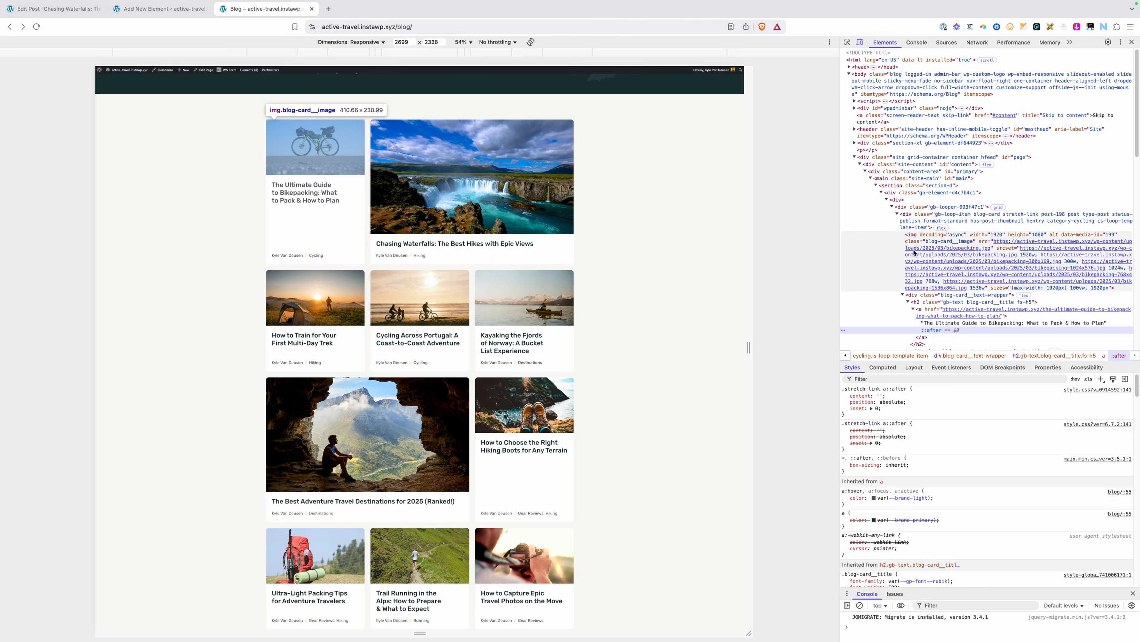
{"action": "left_click", "coordinate": [934, 254]}
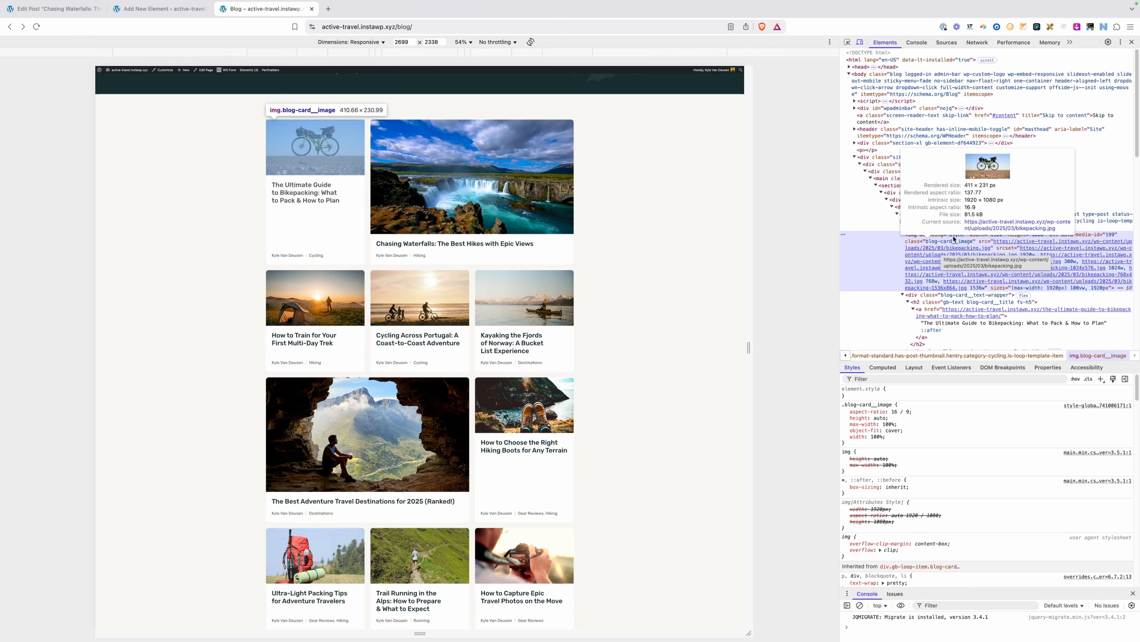
{"action": "key", "text": "super+alt+i"}
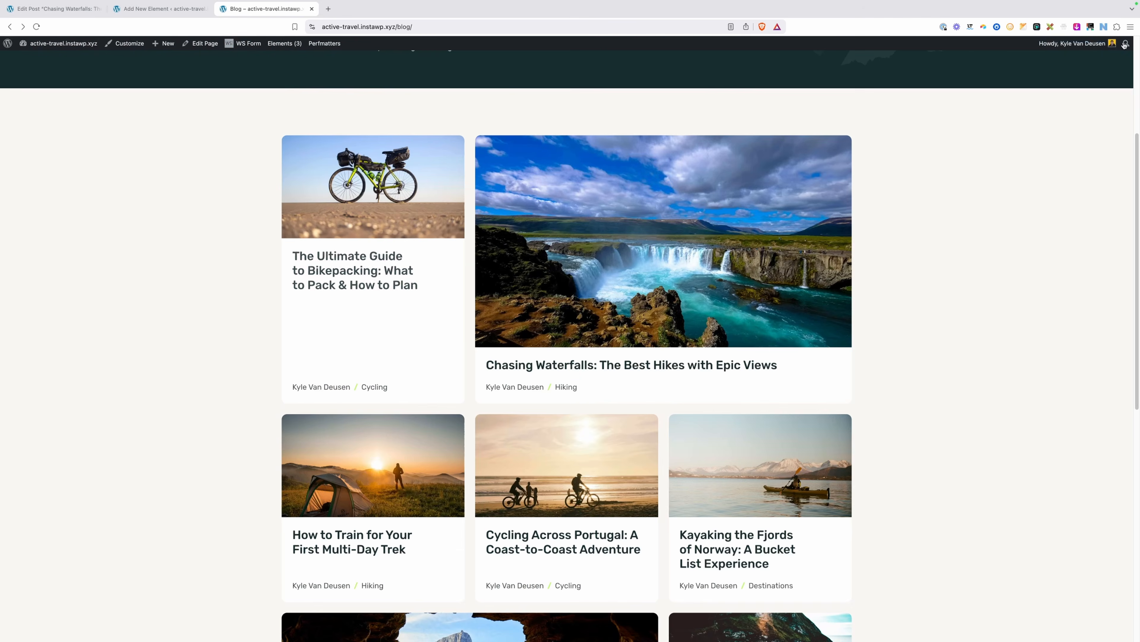
Set the max height of the .blog-card__image global style to 231 px in the Blog Loop element and save
{"action": "left_click", "coordinate": [157, 11]}
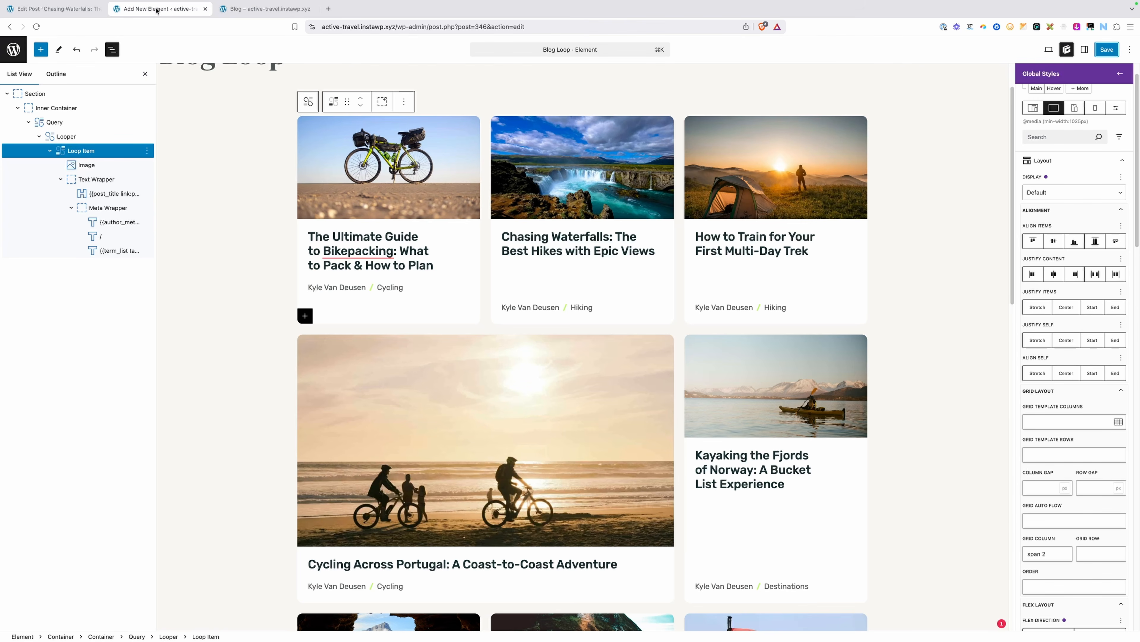
{"action": "left_click", "coordinate": [94, 165]}
{"action": "left_click", "coordinate": [1053, 139]}
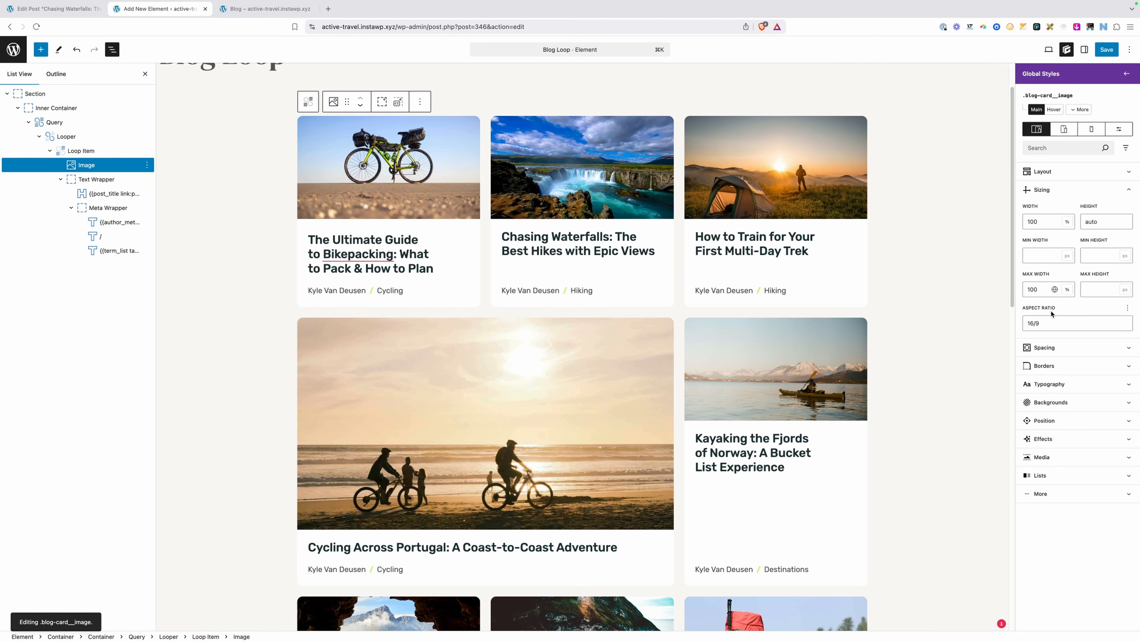
{"action": "left_click", "coordinate": [1093, 288]}
{"action": "type", "text": "231"}
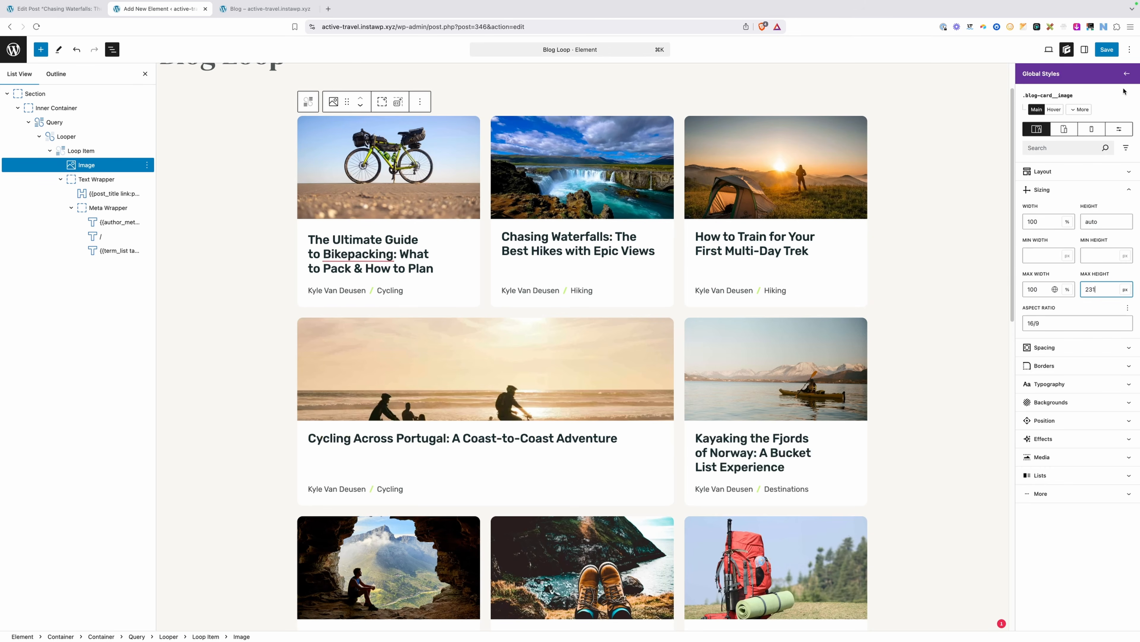
{"action": "left_click", "coordinate": [1107, 49]}
{"action": "left_click", "coordinate": [1102, 49]}
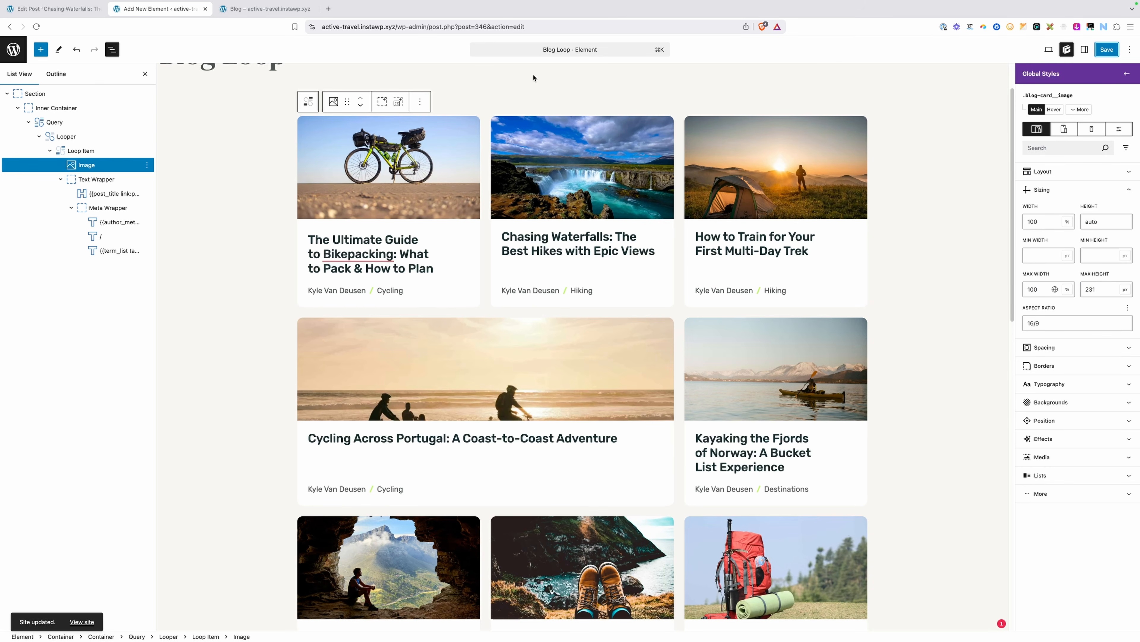
Reload the live Blog page and check the image heights across the wide and regular cards
{"action": "left_click", "coordinate": [288, 10]}
{"action": "left_click", "coordinate": [368, 27]}
{"action": "key", "text": "Return"}
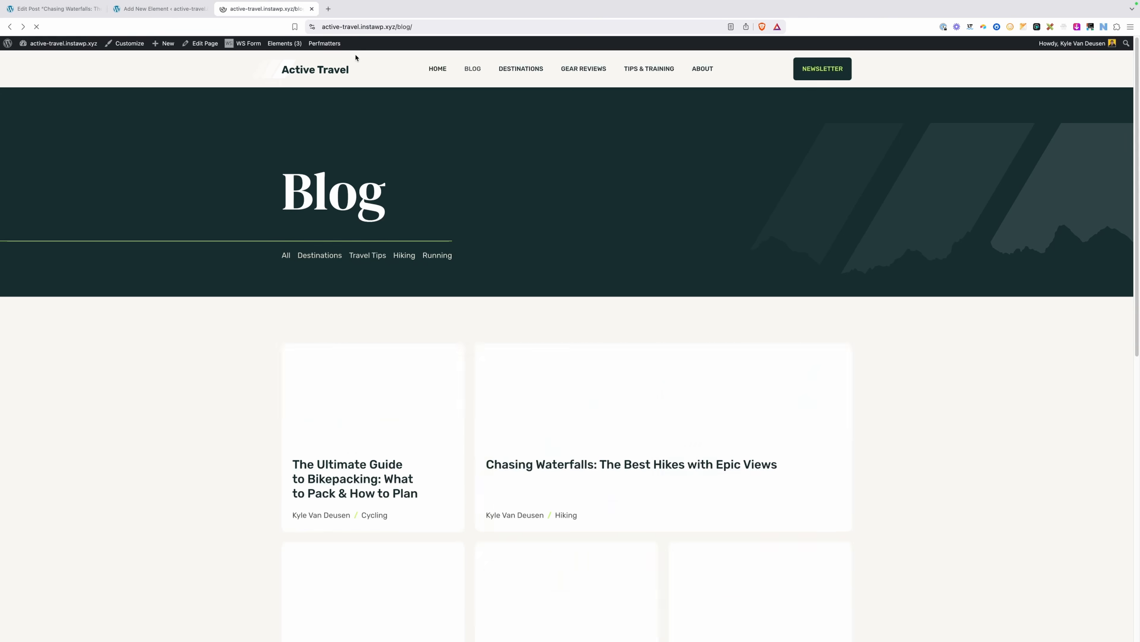
{"action": "scroll", "coordinate": [226, 302], "scroll_direction": "down", "scroll_amount": 3}
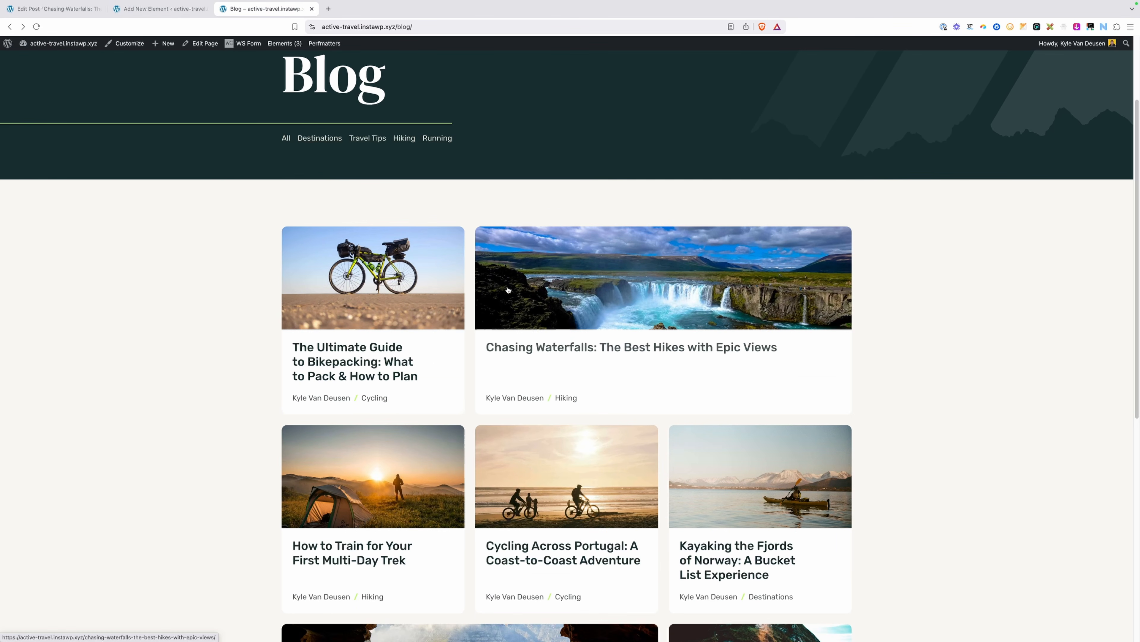
{"action": "scroll", "coordinate": [507, 334], "scroll_direction": "down", "scroll_amount": 5}
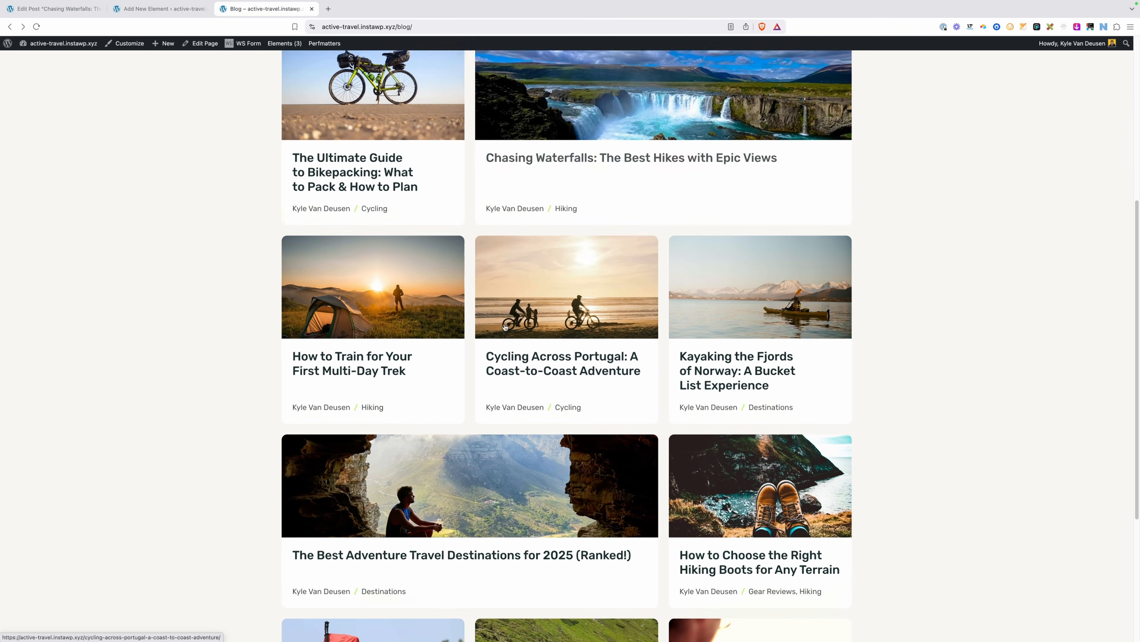
{"action": "scroll", "coordinate": [753, 402], "scroll_direction": "down", "scroll_amount": 3}
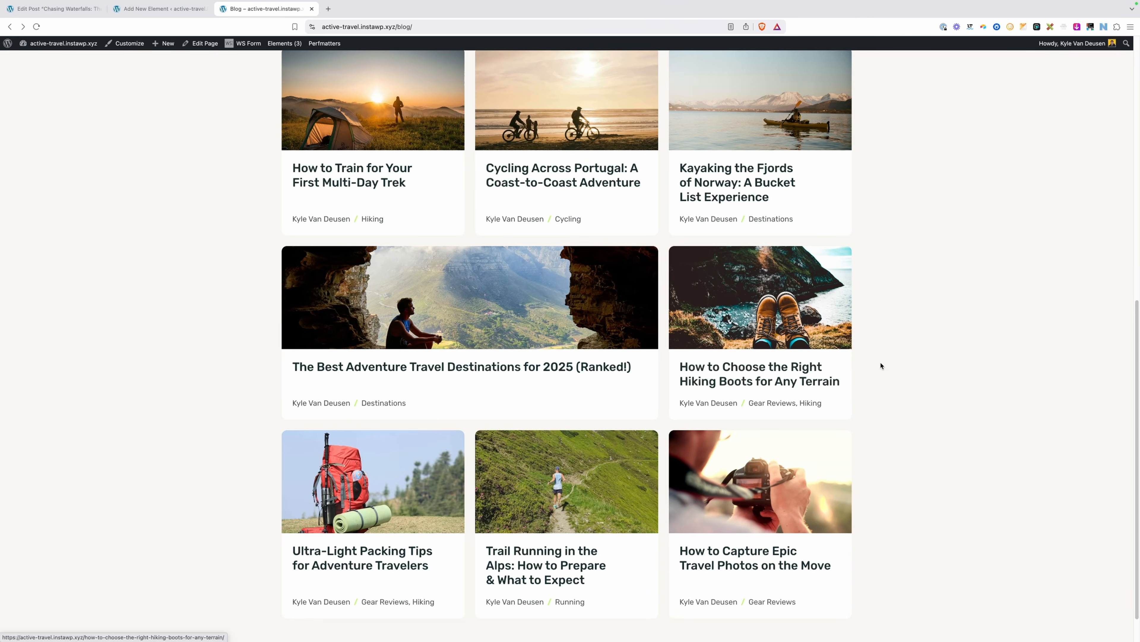
{"action": "scroll", "coordinate": [912, 363], "scroll_direction": "down", "scroll_amount": 1}
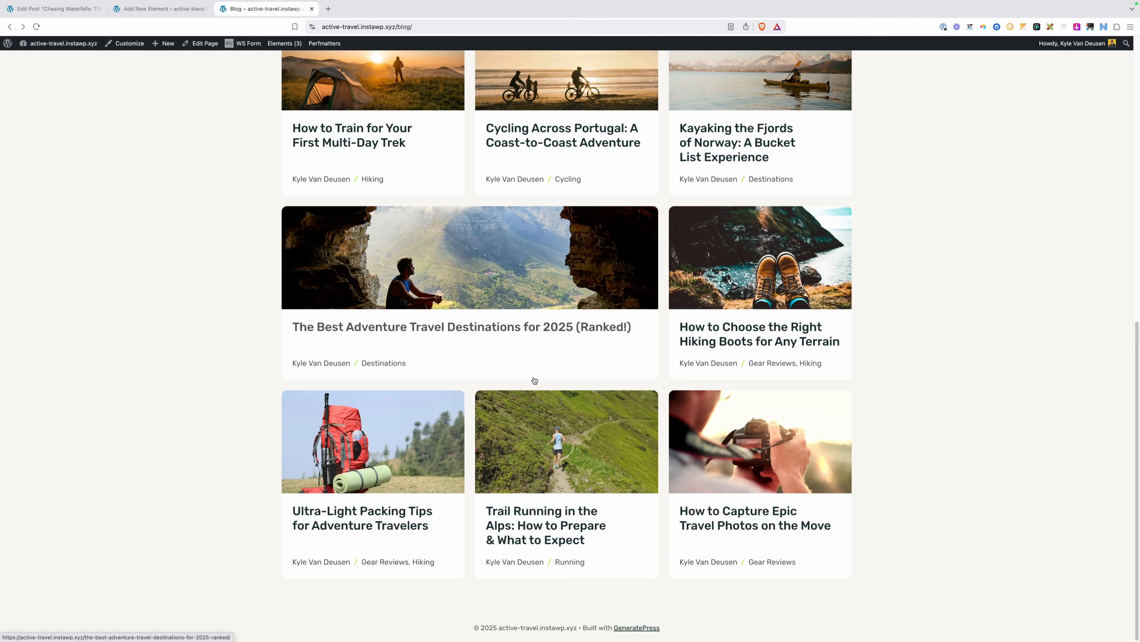
In the Blog Loop element, copy the :is(:nth-of-type(2), :nth-of-type(6)) selector text from the .blog-card global style
{"action": "key", "text": "ctrl+shift+Tab"}
{"action": "left_click", "coordinate": [108, 152]}
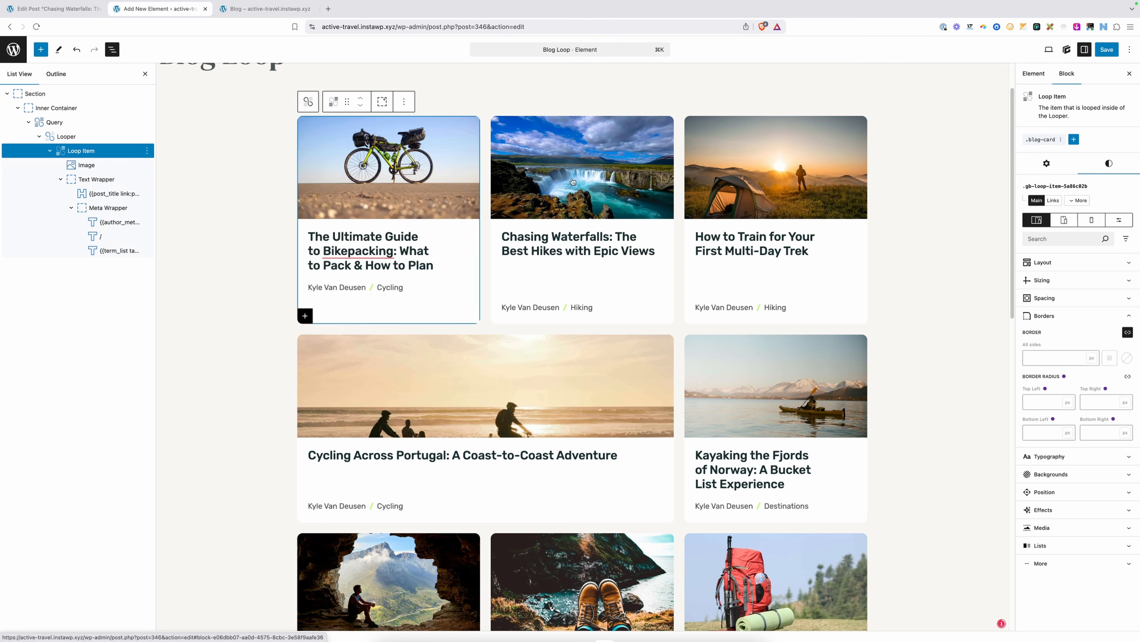
{"action": "left_click", "coordinate": [1044, 140]}
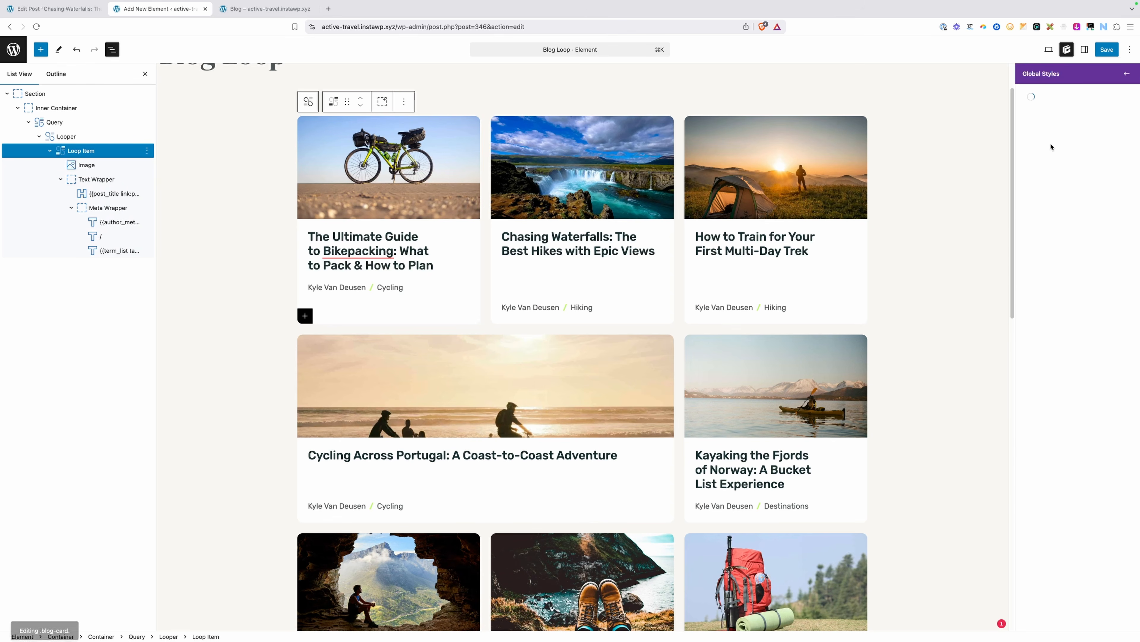
{"action": "left_click", "coordinate": [1082, 109]}
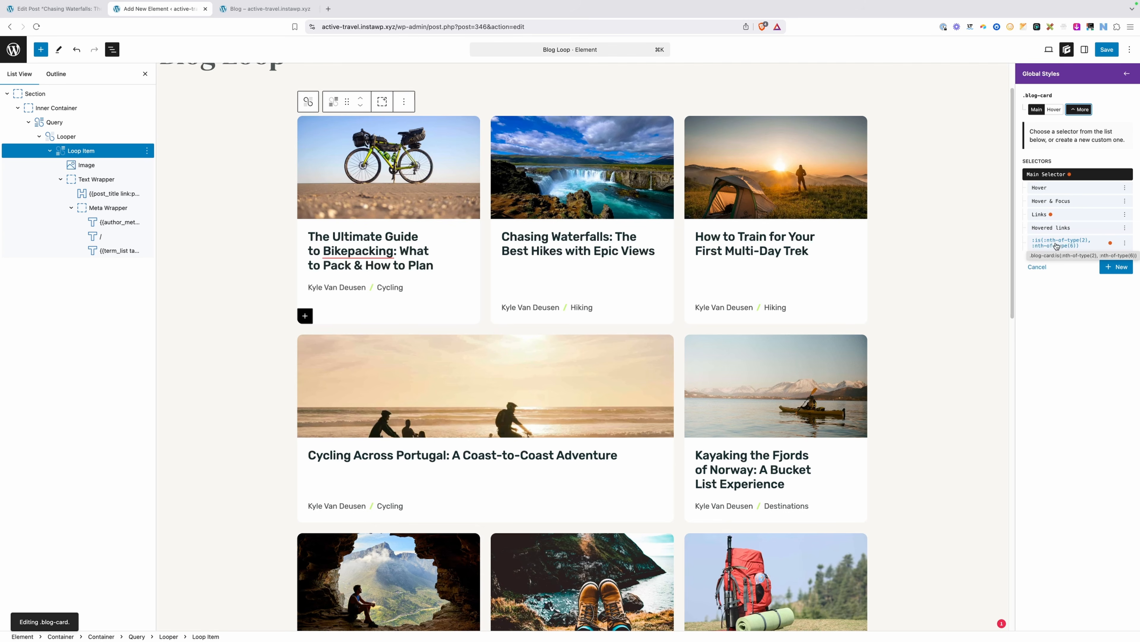
{"action": "left_click", "coordinate": [1056, 246]}
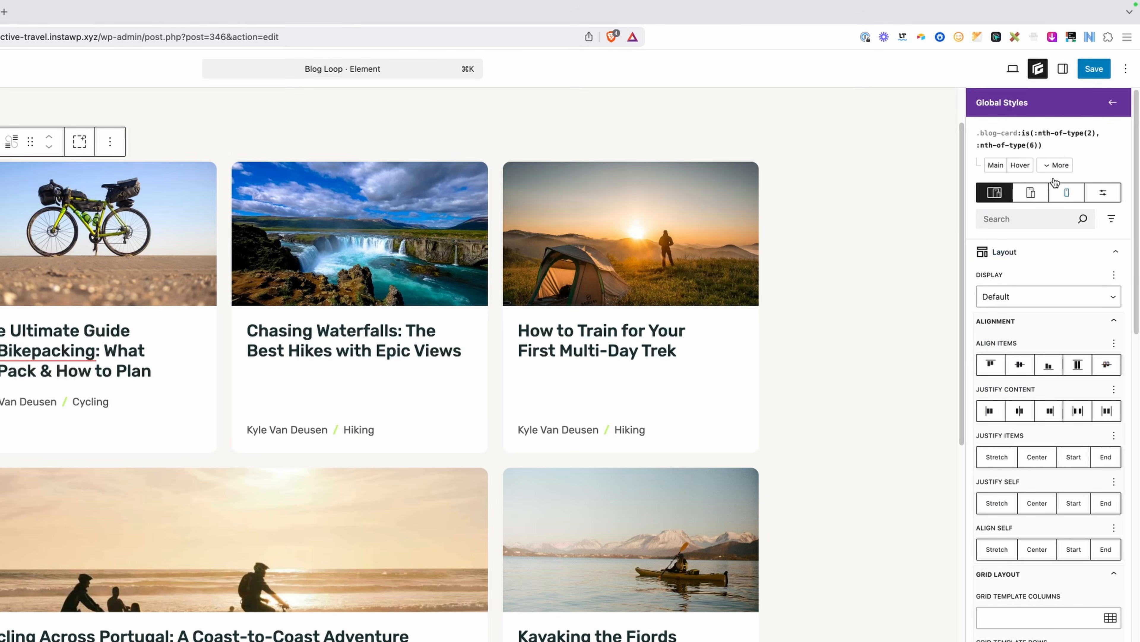
{"action": "left_click_drag", "start_coordinate": [1078, 104], "coordinate": [1053, 102]}
{"action": "mouse_move", "coordinate": [1020, 142]}
{"action": "left_mouse_down"}
{"action": "mouse_move", "coordinate": [980, 132]}
{"action": "mouse_move", "coordinate": [1016, 132]}
{"action": "left_mouse_up"}
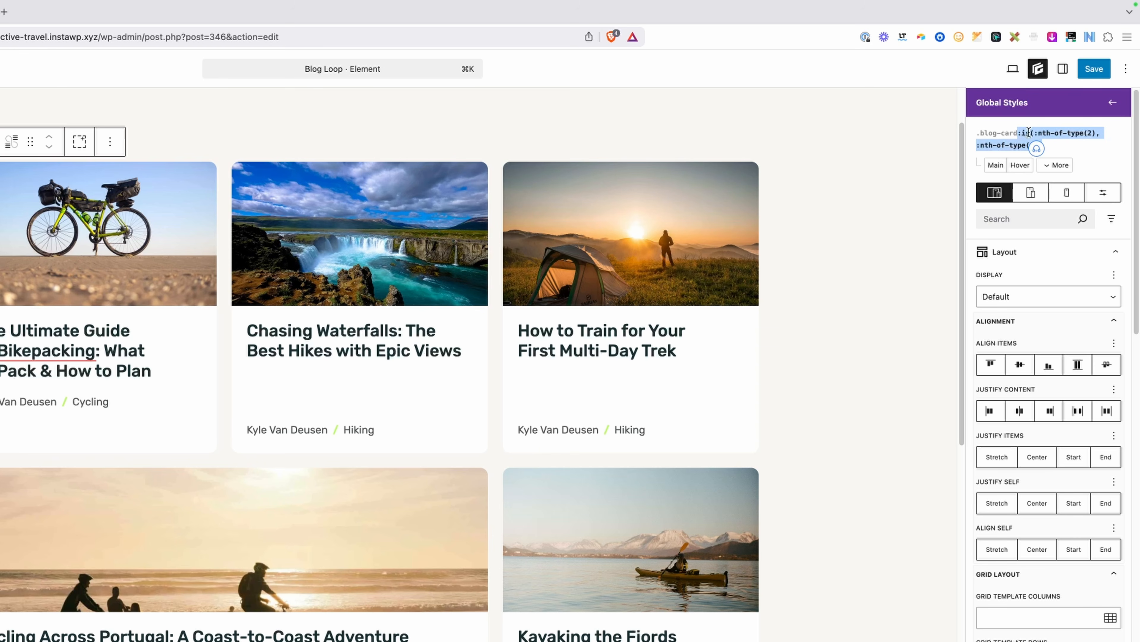
{"action": "right_click", "coordinate": [1025, 132]}
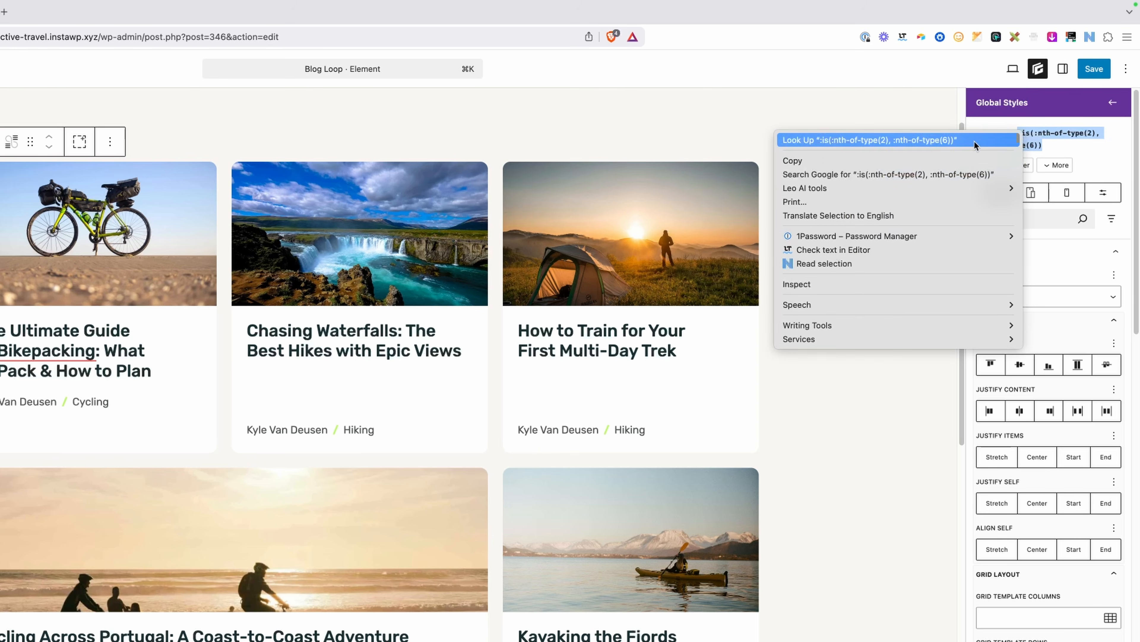
{"action": "left_click", "coordinate": [911, 159]}
{"action": "left_click", "coordinate": [1068, 148]}
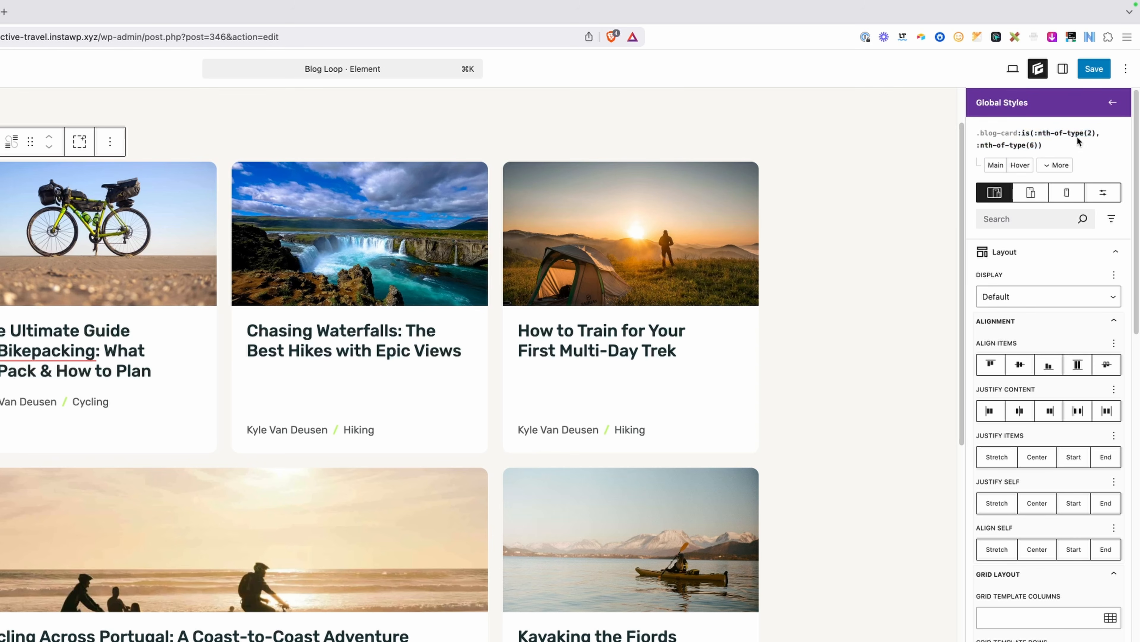
{"action": "left_click", "coordinate": [1112, 105]}
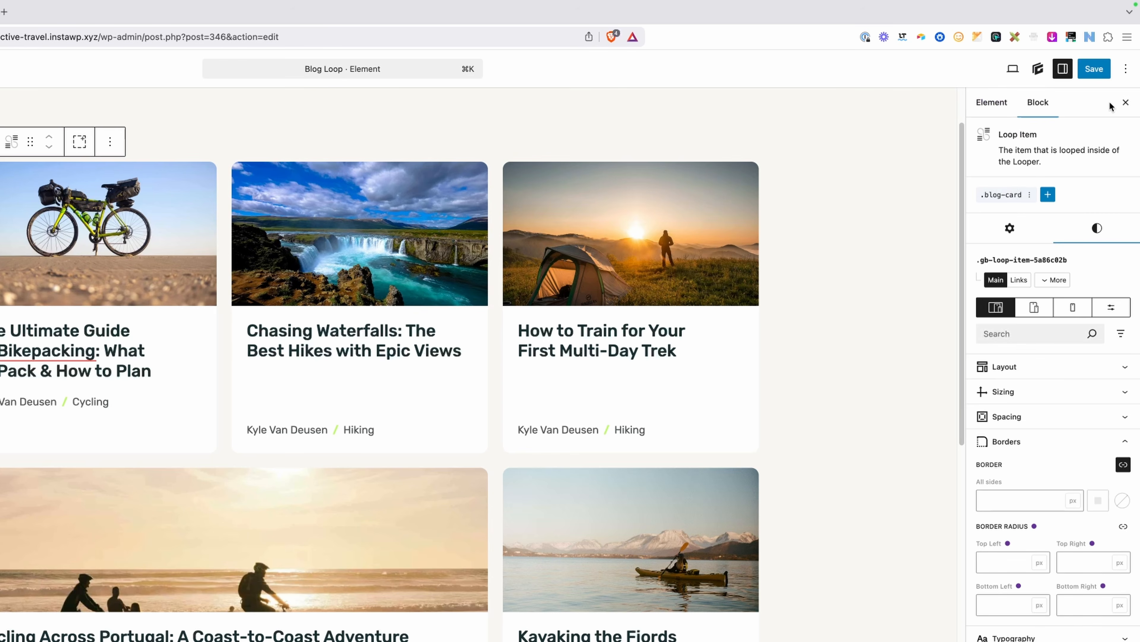
Under the .blog-card global style's Desktop at-rule, begin a new compound selector using the copied :is(:nth-of-type(2), :nth-of-type(6)) text
{"action": "left_click", "coordinate": [1004, 193]}
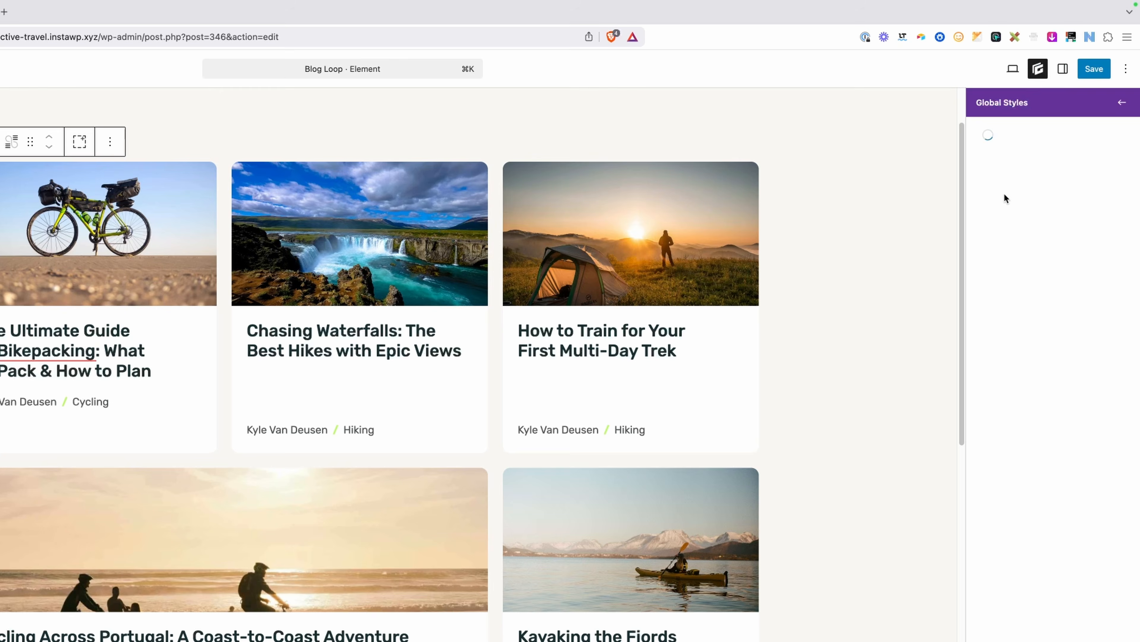
{"action": "left_click", "coordinate": [1107, 181]}
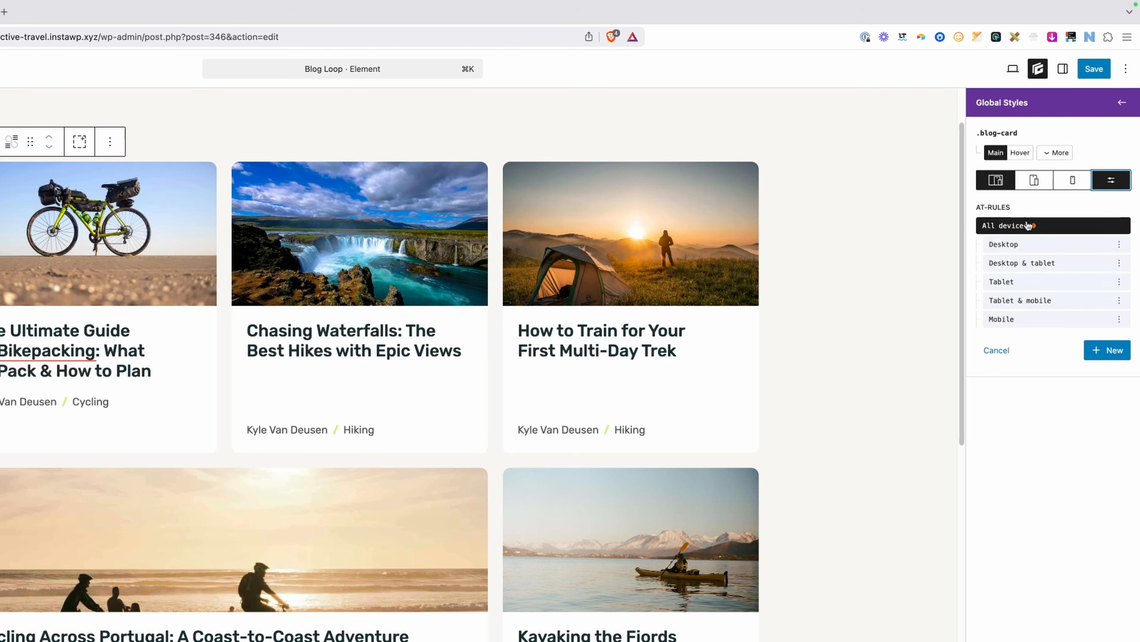
{"action": "left_click", "coordinate": [1005, 245]}
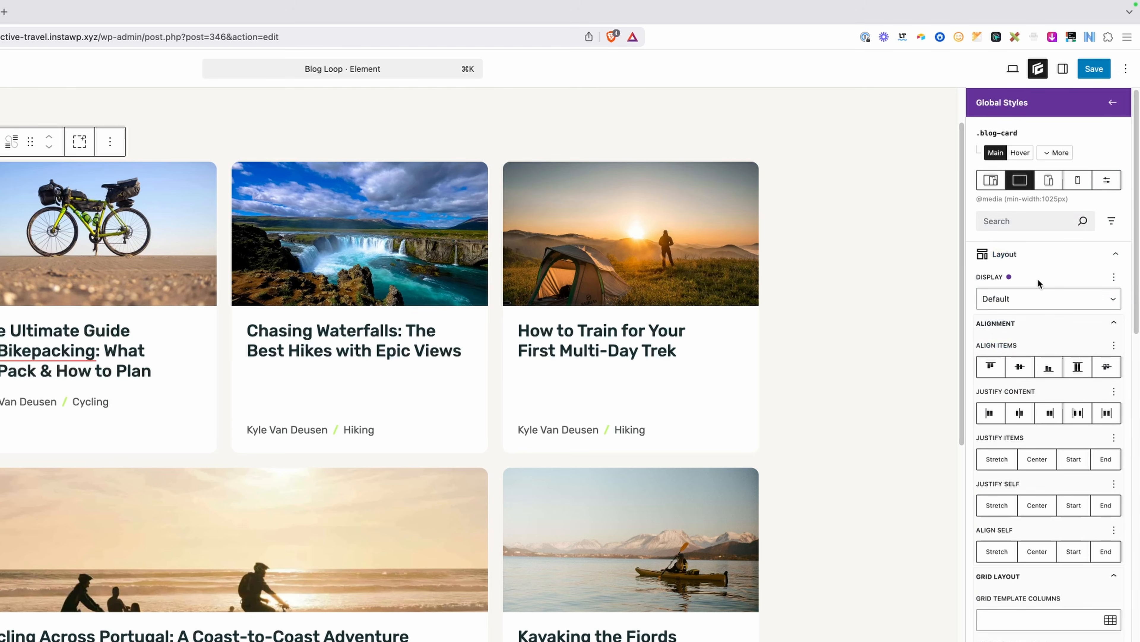
{"action": "left_click", "coordinate": [1066, 154]}
{"action": "left_click", "coordinate": [1102, 375]}
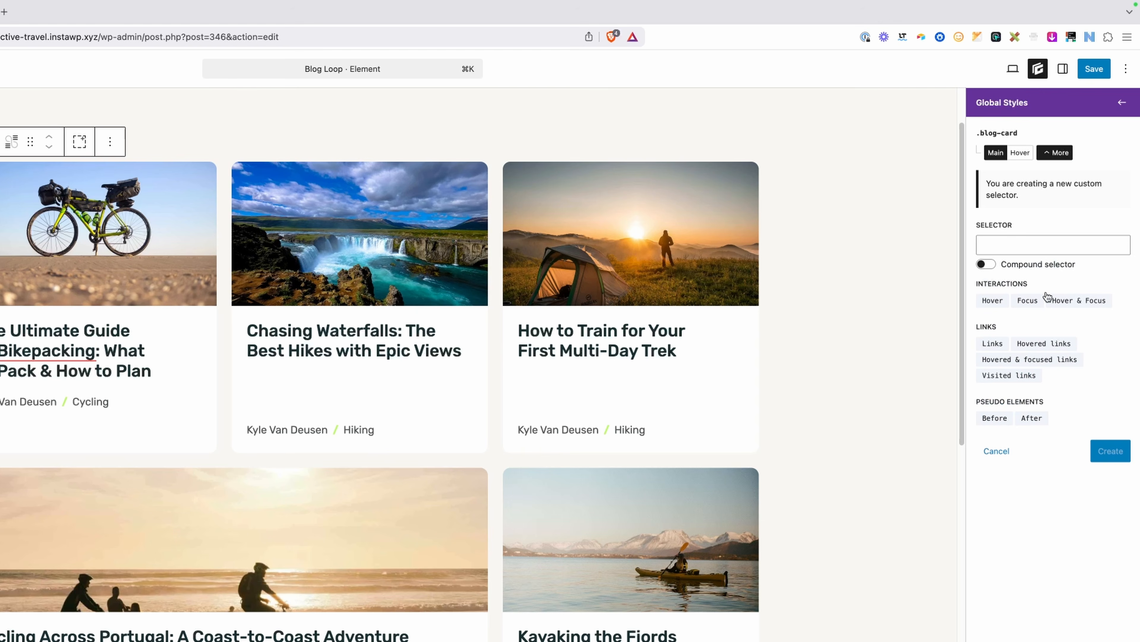
{"action": "left_click", "coordinate": [1023, 245]}
{"action": "key", "text": "super+v"}
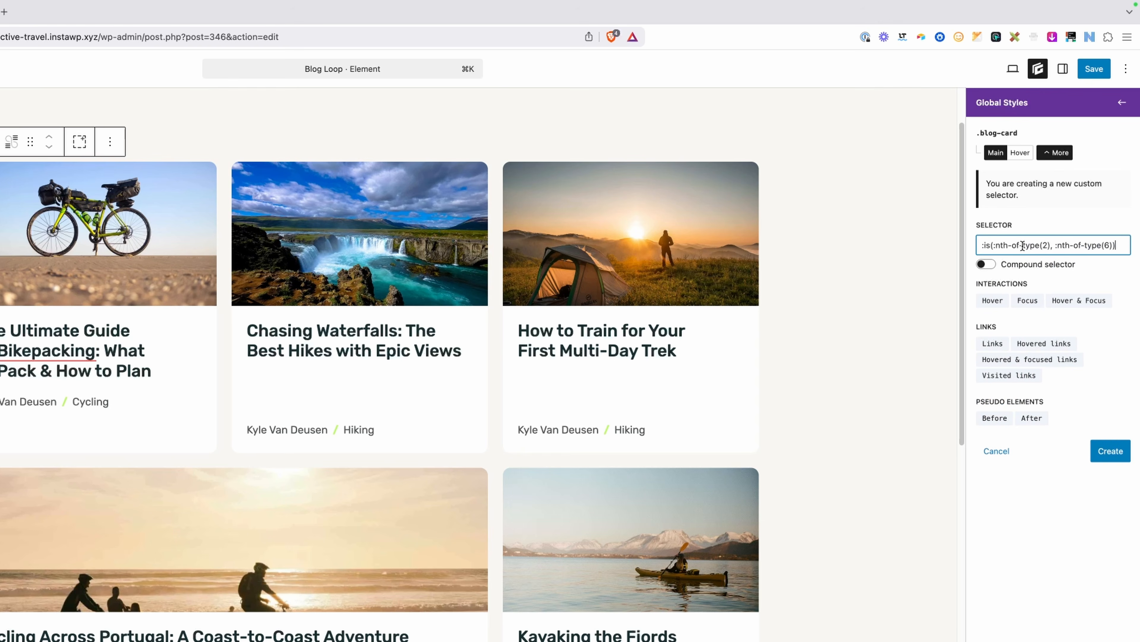
{"action": "left_click_drag", "start_coordinate": [1011, 245], "coordinate": [956, 243]}
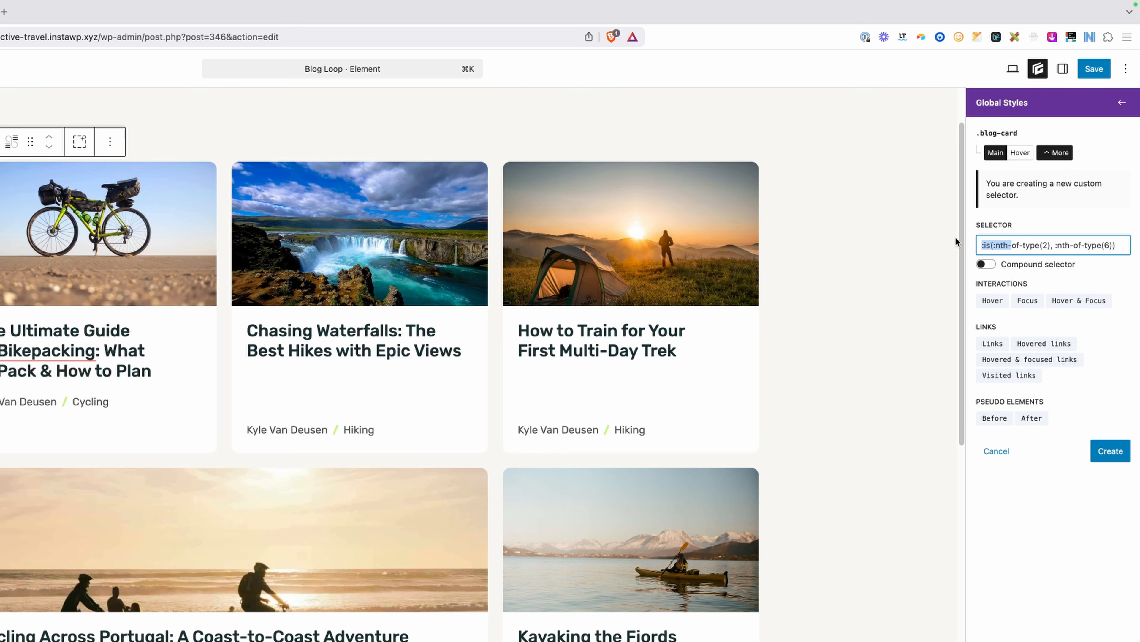
{"action": "left_click", "coordinate": [986, 265]}
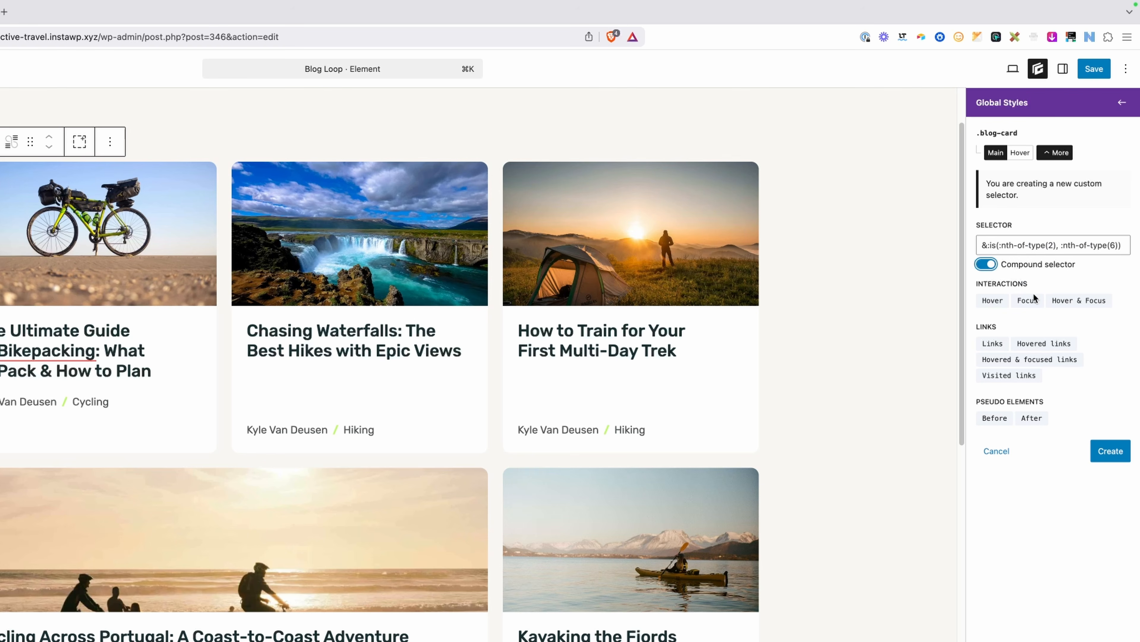
Append .blog-card__title to the new compound selector and create it
{"action": "left_click", "coordinate": [1121, 246]}
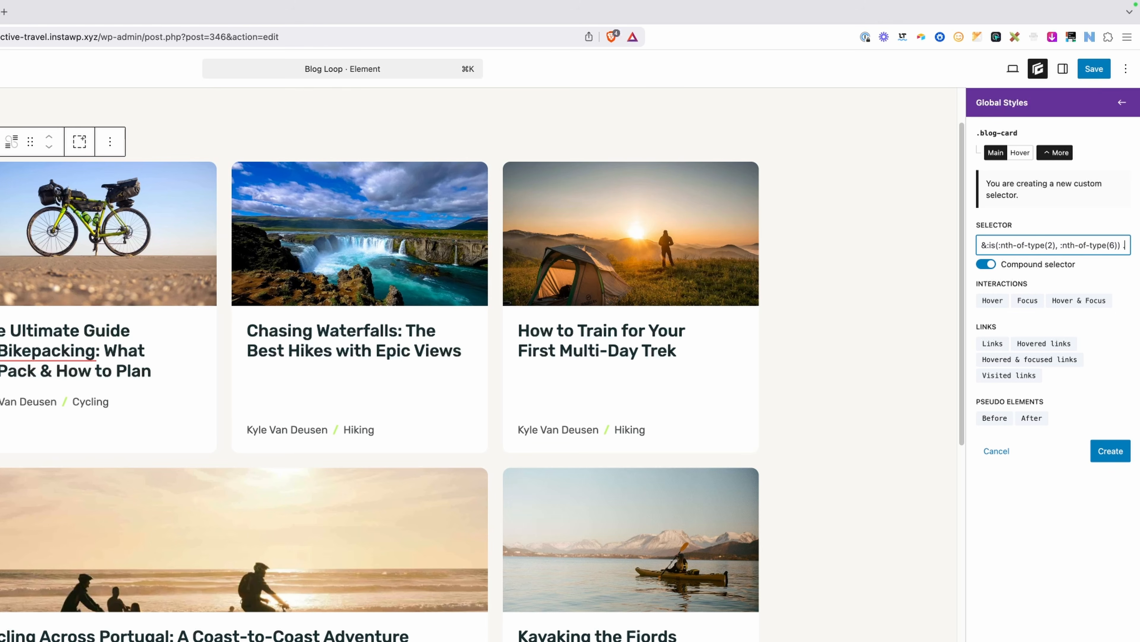
{"action": "type", "text": ".blog-card"}
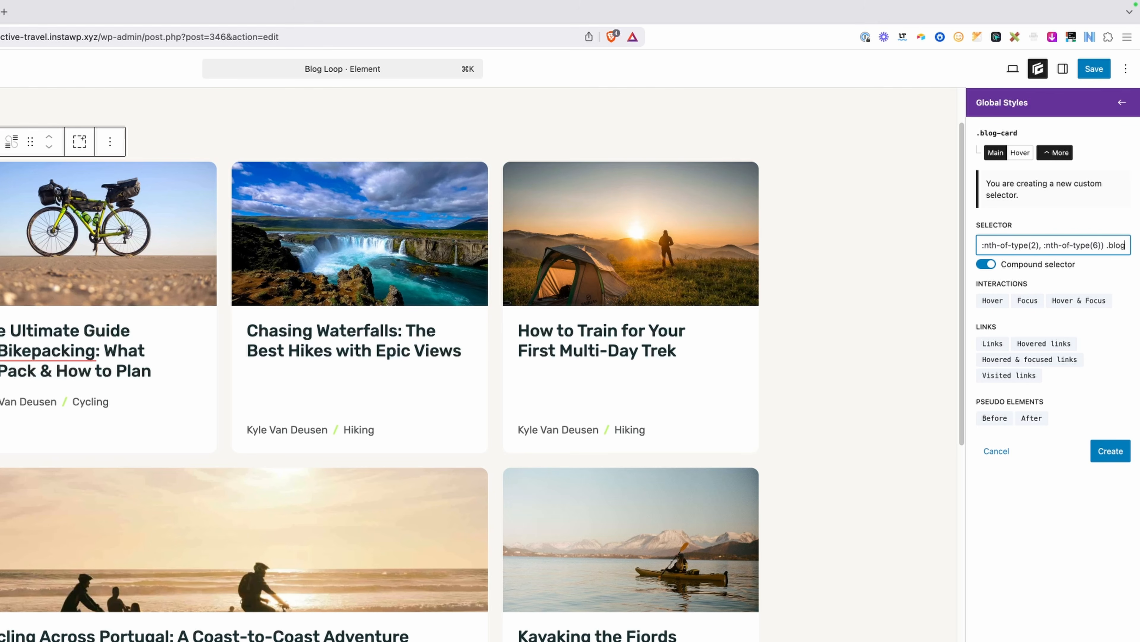
{"action": "type", "text": "__title"}
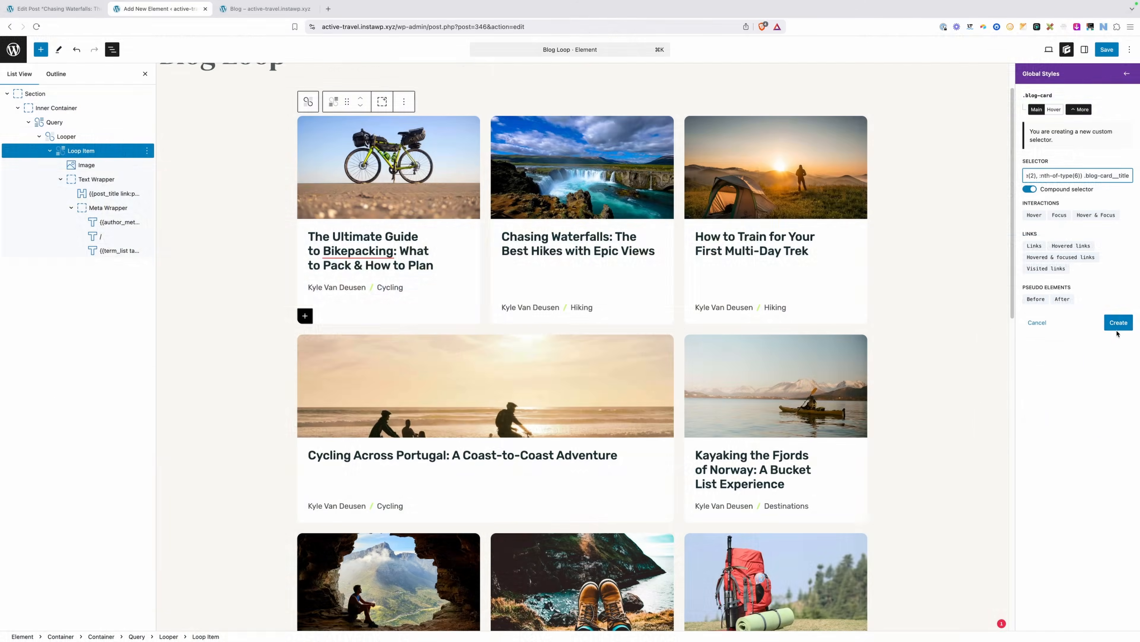
{"action": "left_click", "coordinate": [1111, 452]}
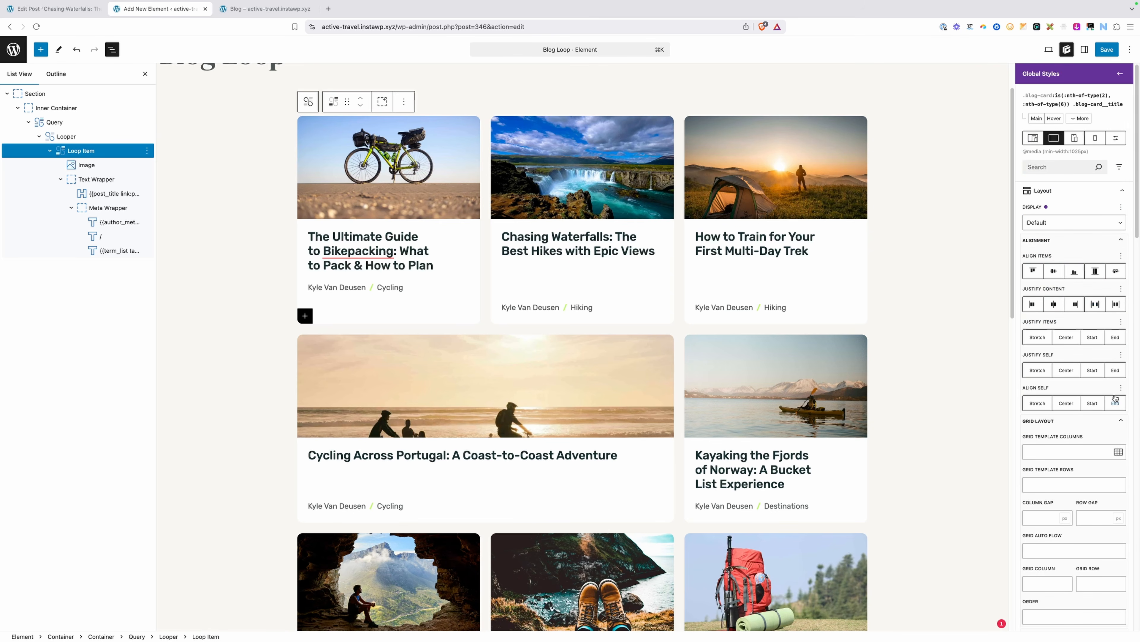
Set the font size of the wide cards' title selector to 2 rem on desktop and save the element
{"action": "scroll", "coordinate": [1105, 400], "scroll_direction": "down", "scroll_amount": 8}
{"action": "scroll", "coordinate": [1073, 456], "scroll_direction": "down", "scroll_amount": 7}
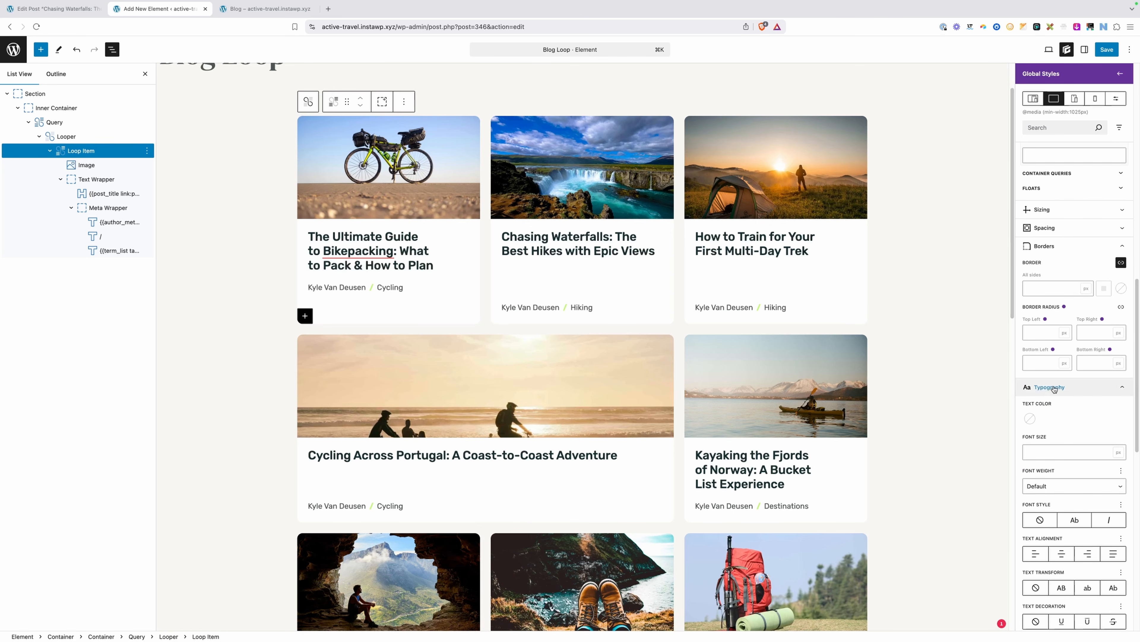
{"action": "left_click", "coordinate": [1032, 451]}
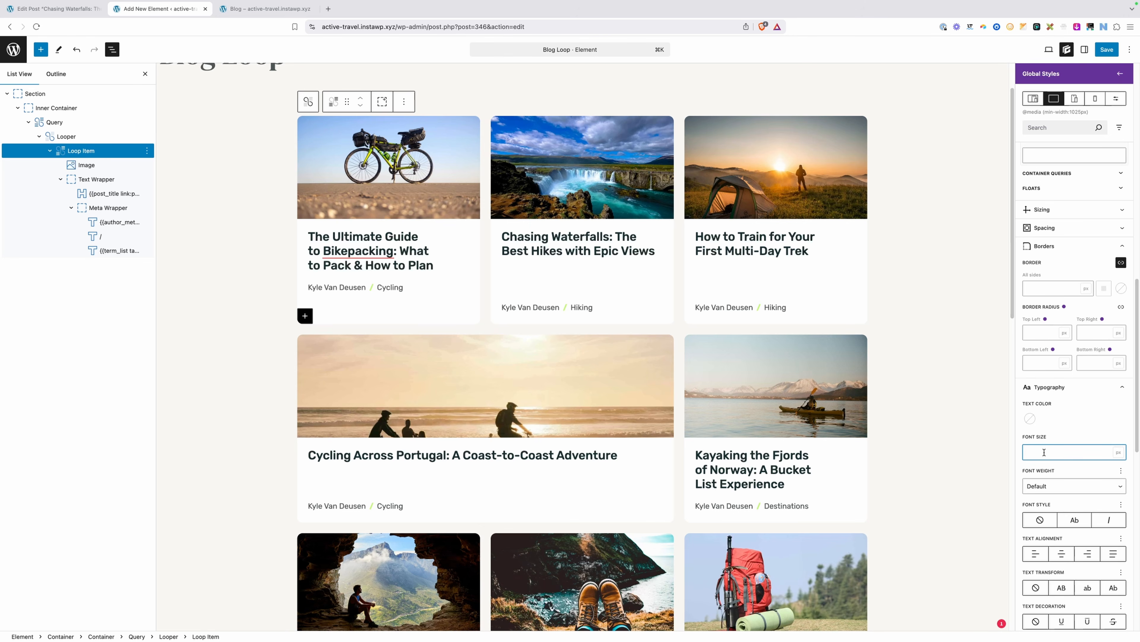
{"action": "type", "text": "2"}
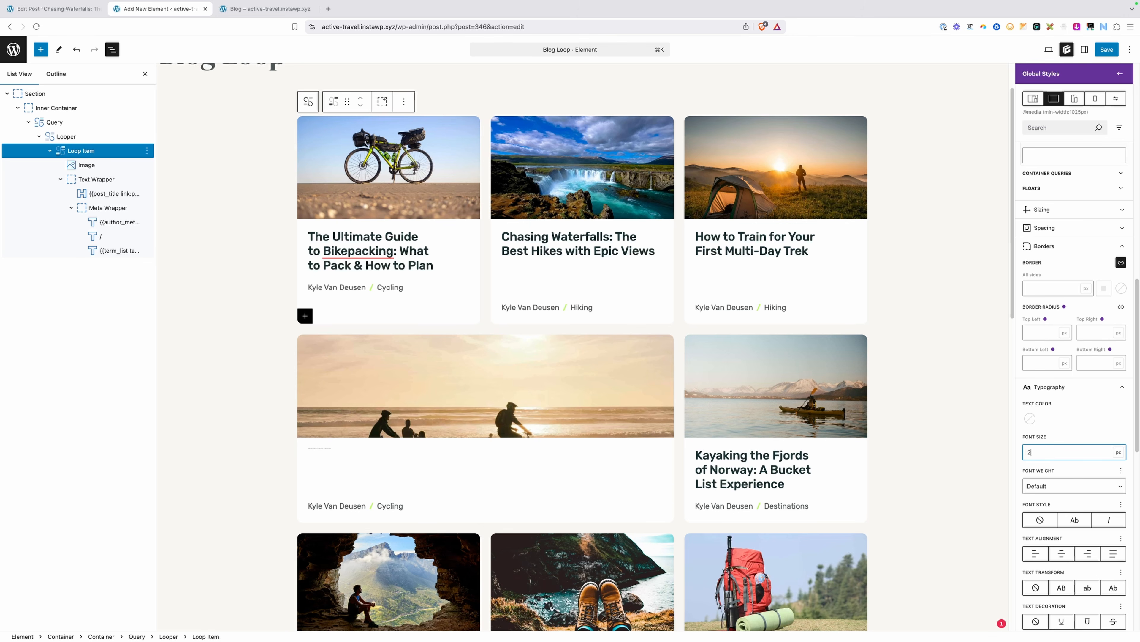
{"action": "type", "text": "rem"}
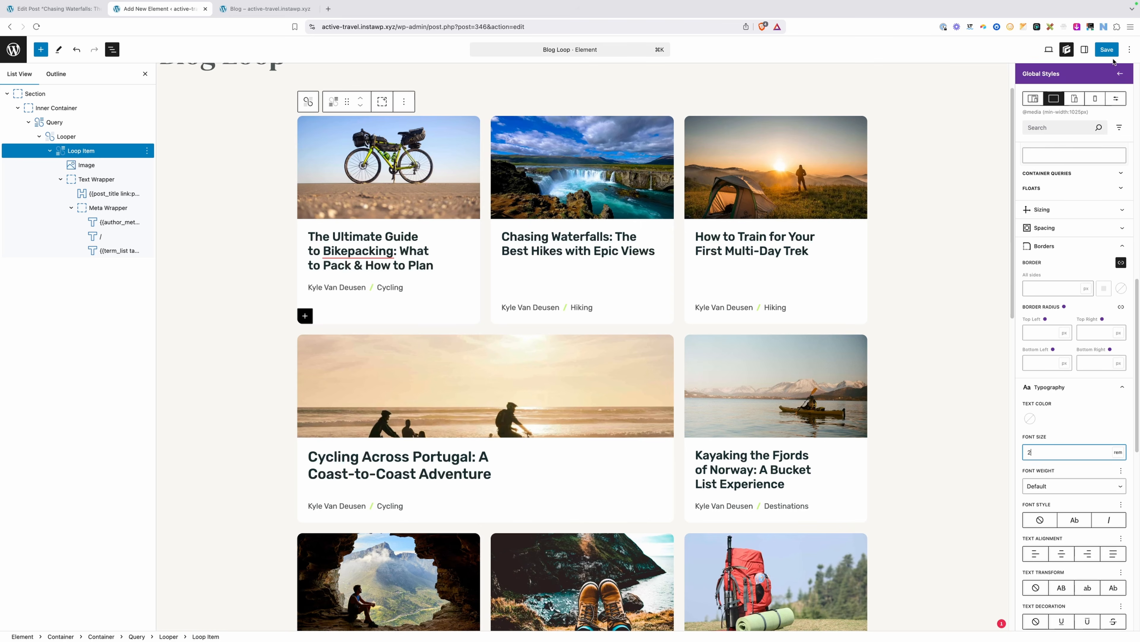
{"action": "left_click", "coordinate": [1109, 50]}
{"action": "left_click", "coordinate": [1112, 48]}
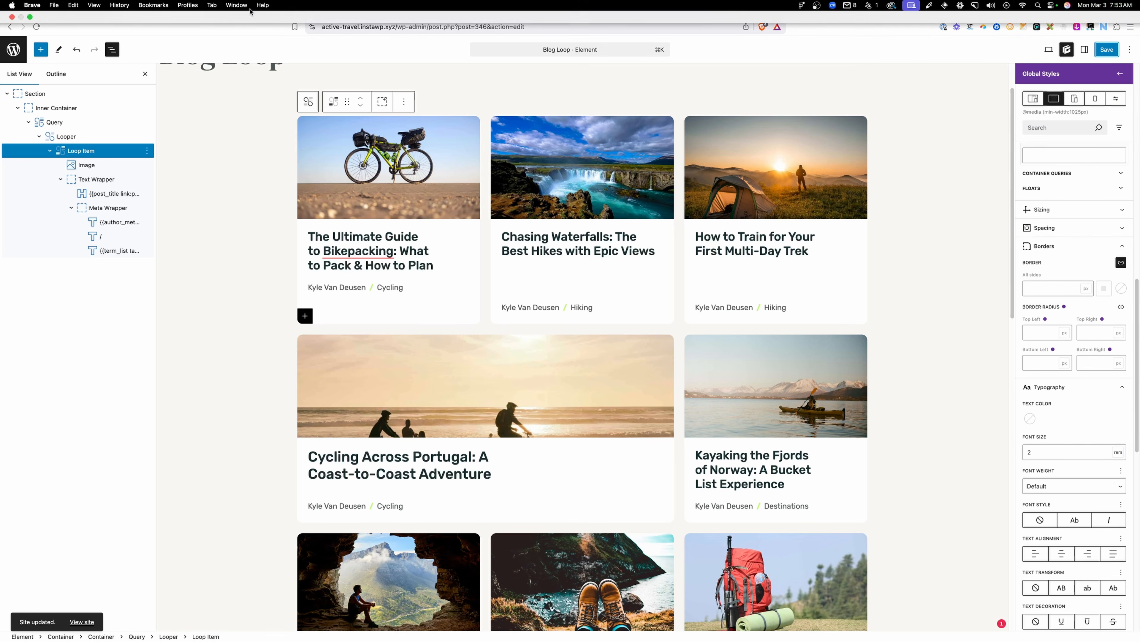
Reload the live Blog page and compare the title sizes of the wide cards with the regular cards
{"action": "left_click", "coordinate": [250, 10]}
{"action": "left_click", "coordinate": [360, 28]}
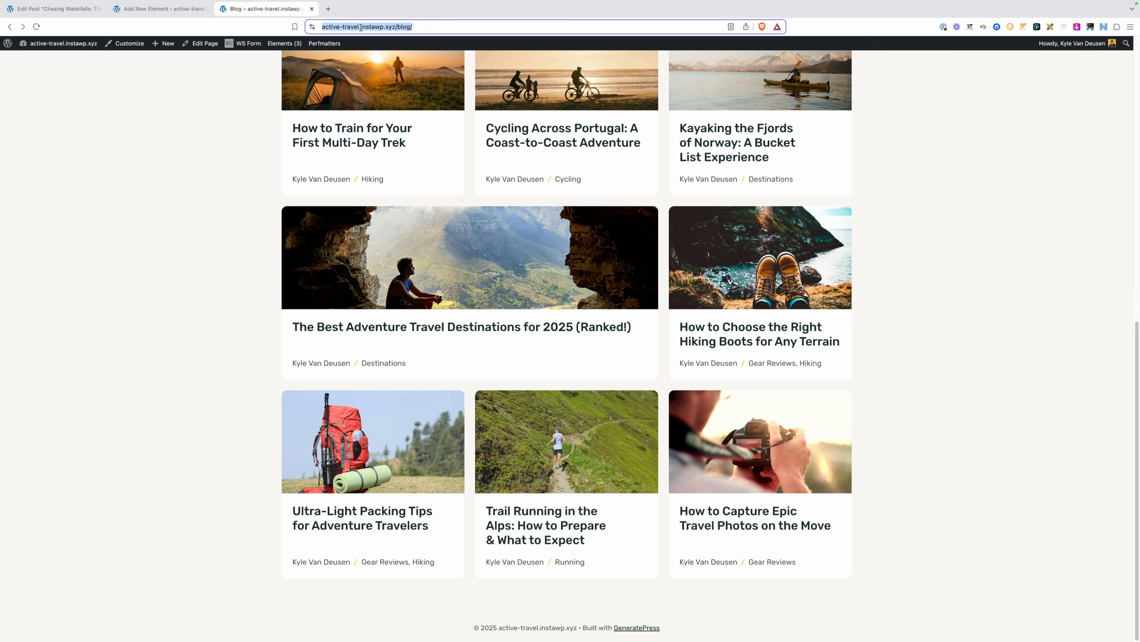
{"action": "key", "text": "Return"}
{"action": "scroll", "coordinate": [250, 224], "scroll_direction": "down", "scroll_amount": 3}
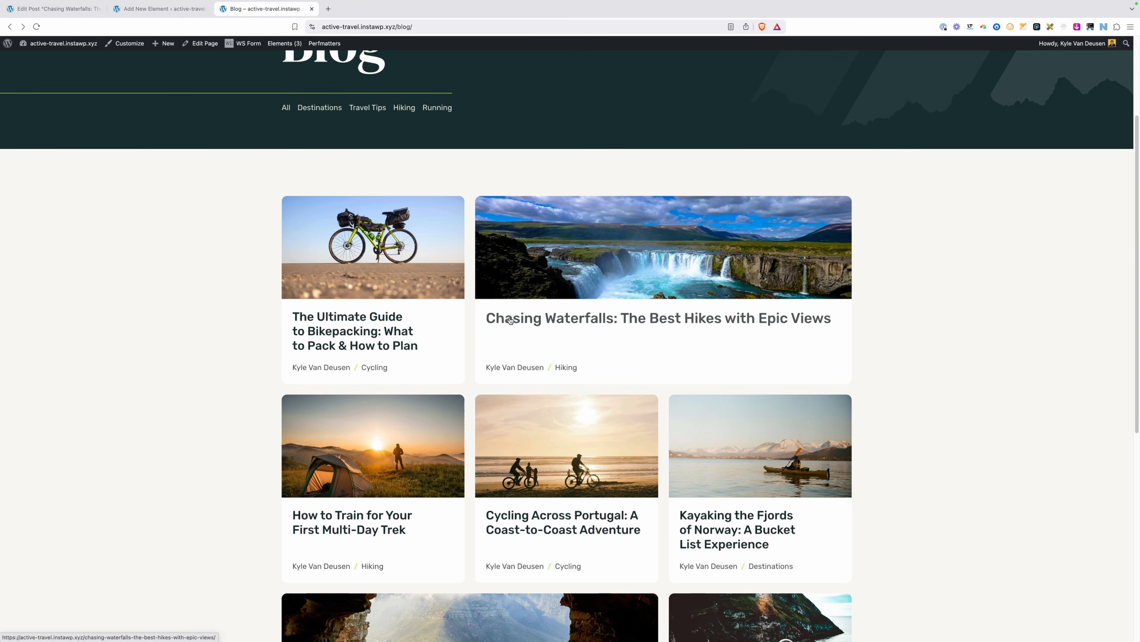
{"action": "scroll", "coordinate": [511, 322], "scroll_direction": "down", "scroll_amount": 5}
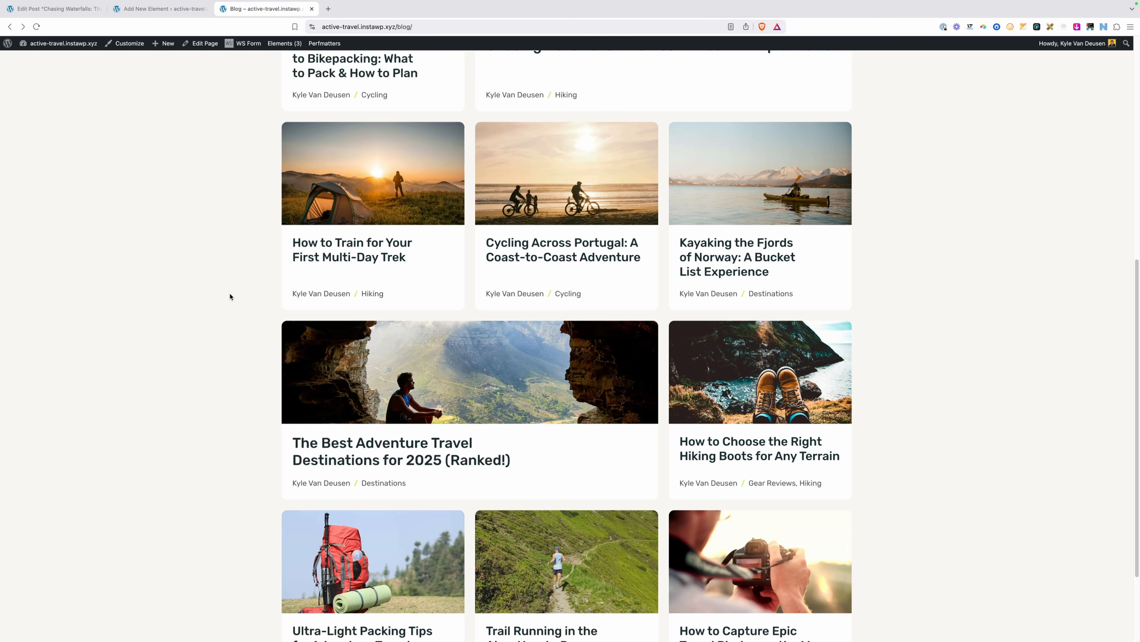
{"action": "scroll", "coordinate": [229, 297], "scroll_direction": "up", "scroll_amount": 5}
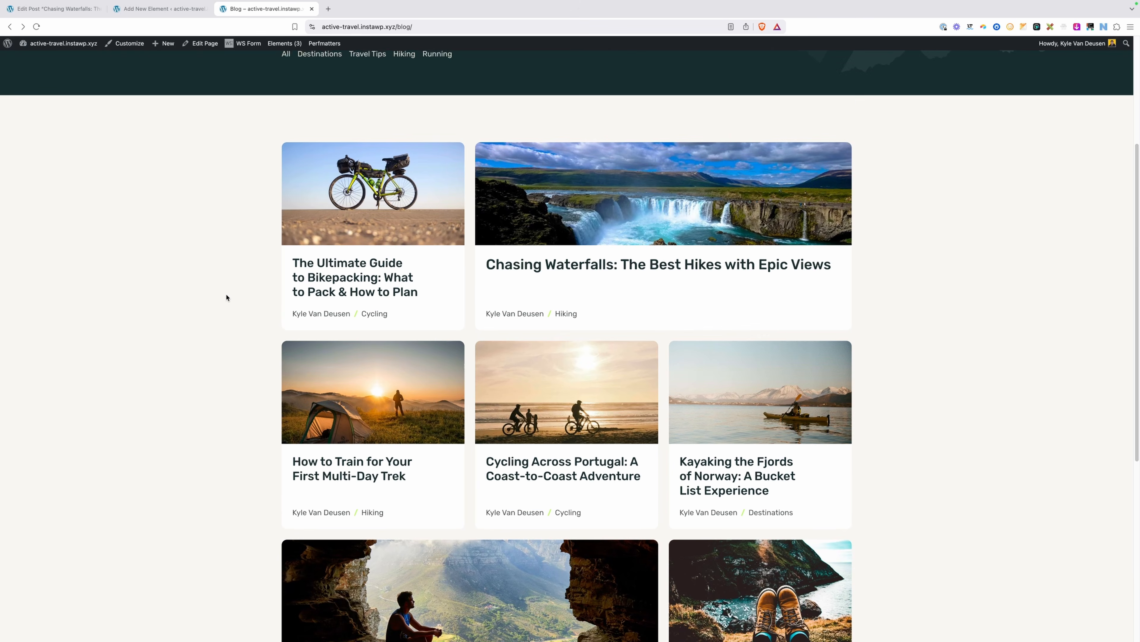
Inspect the live Blog page in responsive view and check the card grid at widths of 995 px and 686 px
{"action": "right_click", "coordinate": [163, 234]}
{"action": "left_click", "coordinate": [178, 379]}
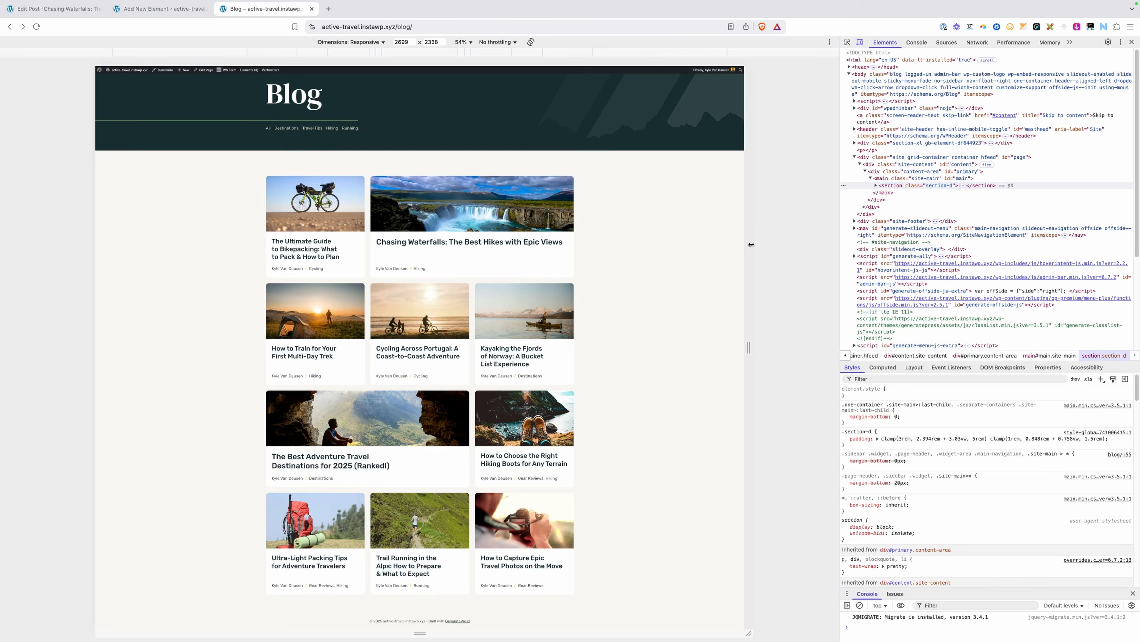
{"action": "left_click_drag", "start_coordinate": [745, 243], "coordinate": [546, 235]}
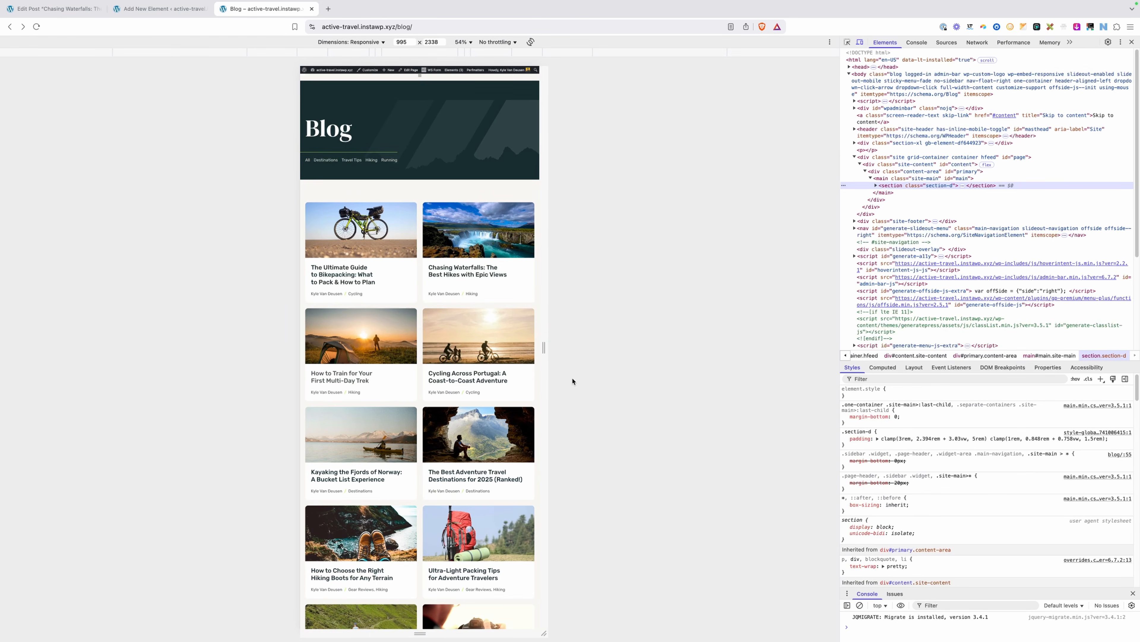
{"action": "scroll", "coordinate": [468, 373], "scroll_direction": "down", "scroll_amount": 5}
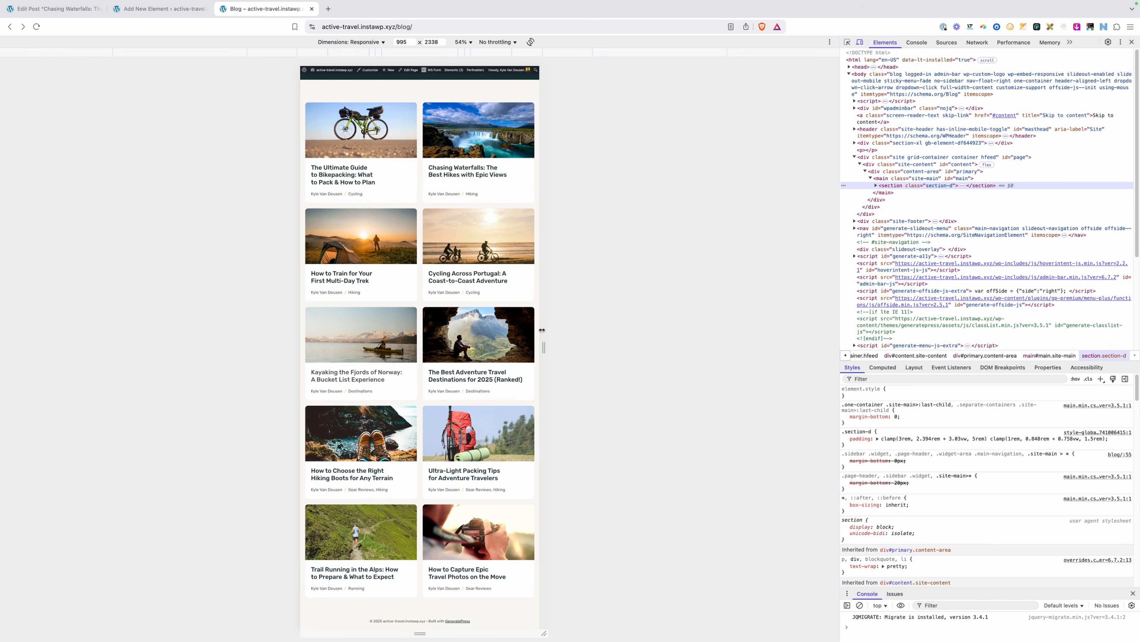
{"action": "left_click_drag", "start_coordinate": [543, 327], "coordinate": [504, 327]}
{"action": "scroll", "coordinate": [455, 296], "scroll_direction": "down", "scroll_amount": 5}
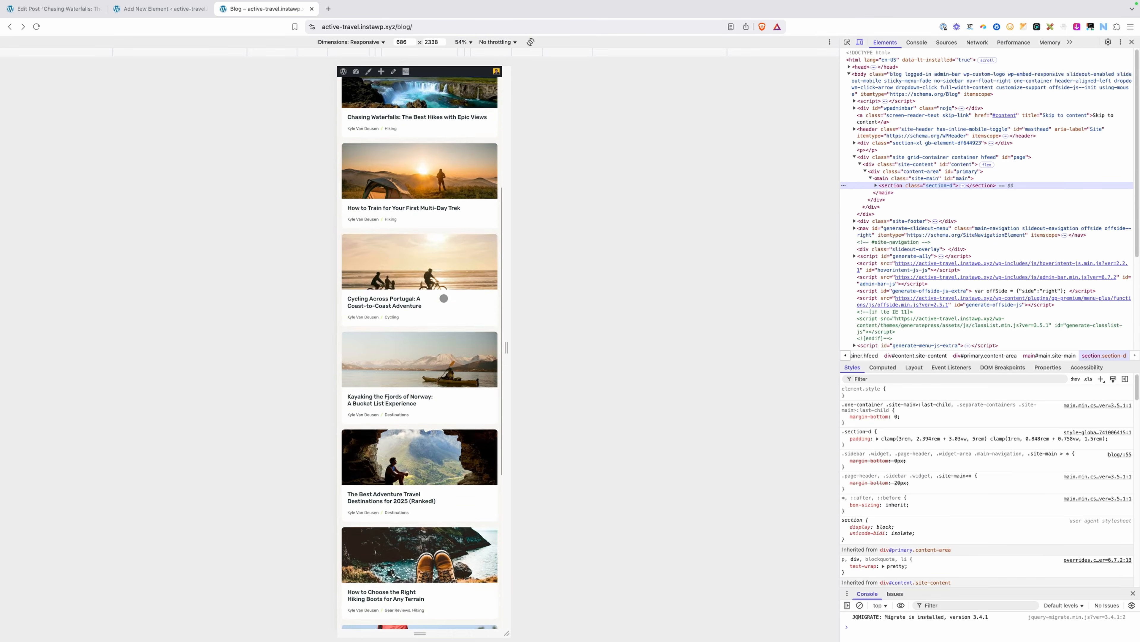
{"action": "scroll", "coordinate": [444, 337], "scroll_direction": "down", "scroll_amount": 4}
{"action": "scroll", "coordinate": [444, 348], "scroll_direction": "up", "scroll_amount": 6}
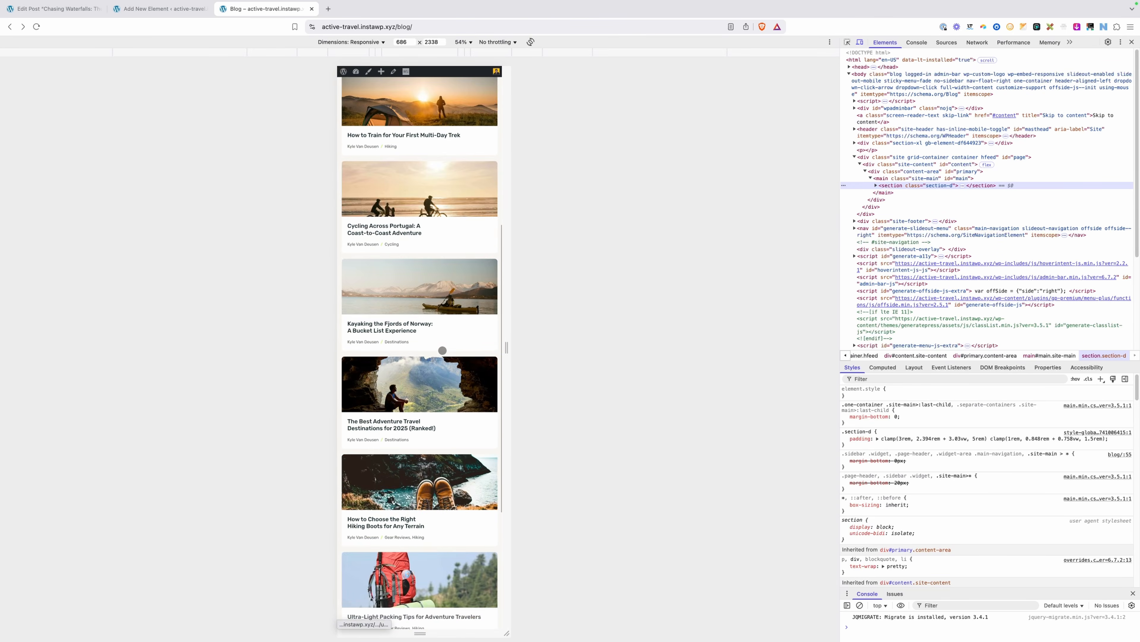
{"action": "scroll", "coordinate": [467, 310], "scroll_direction": "up", "scroll_amount": 3}
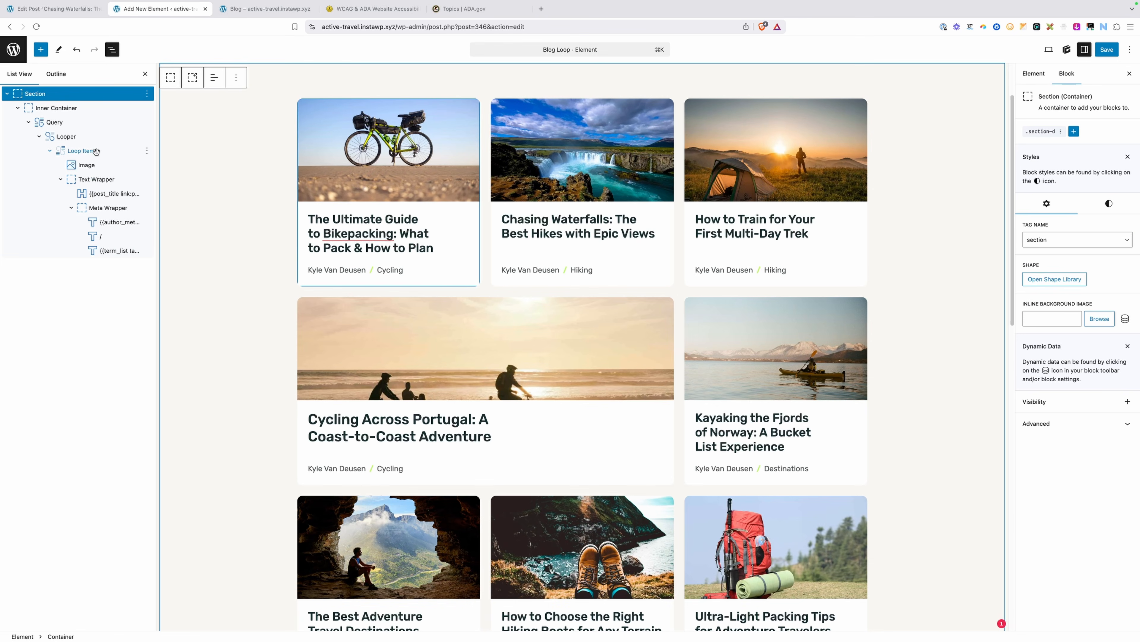
Review the Loop Item's tag options and compare the card list markup on the Equalize Digital and ADA.gov pages
{"action": "left_click", "coordinate": [96, 151]}
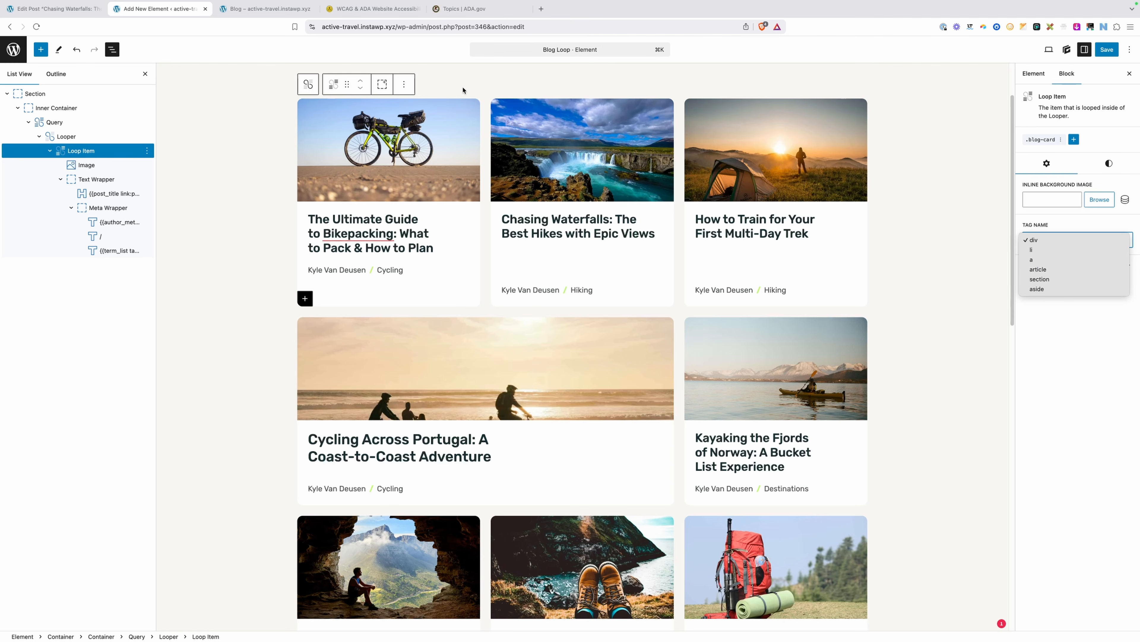
{"action": "left_click", "coordinate": [378, 15]}
{"action": "left_click", "coordinate": [372, 8]}
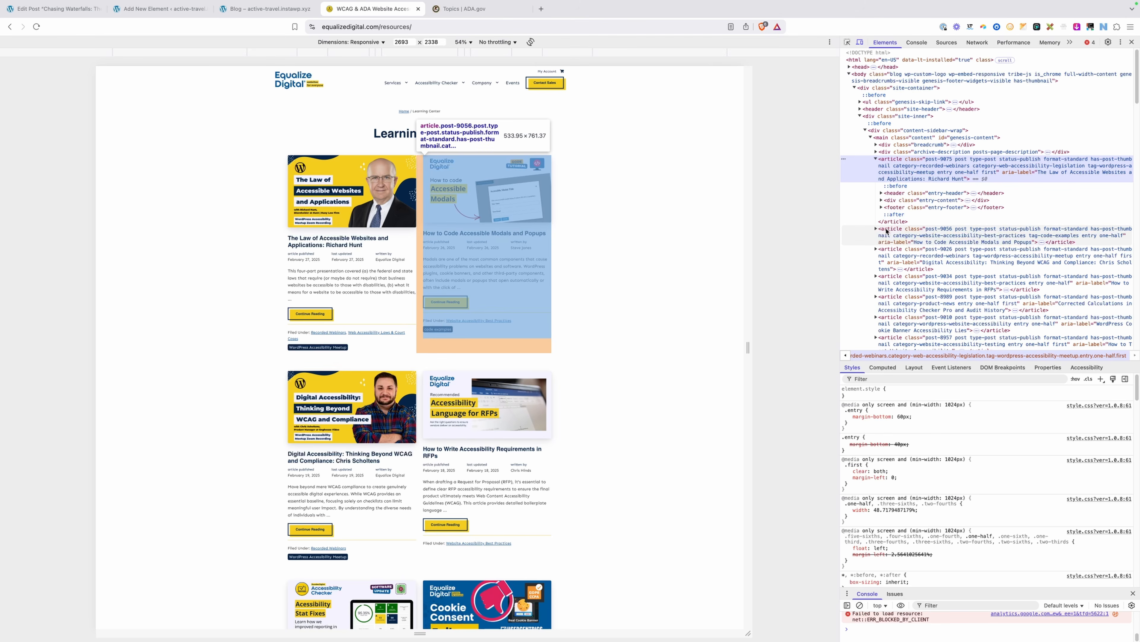
{"action": "left_click", "coordinate": [463, 9]}
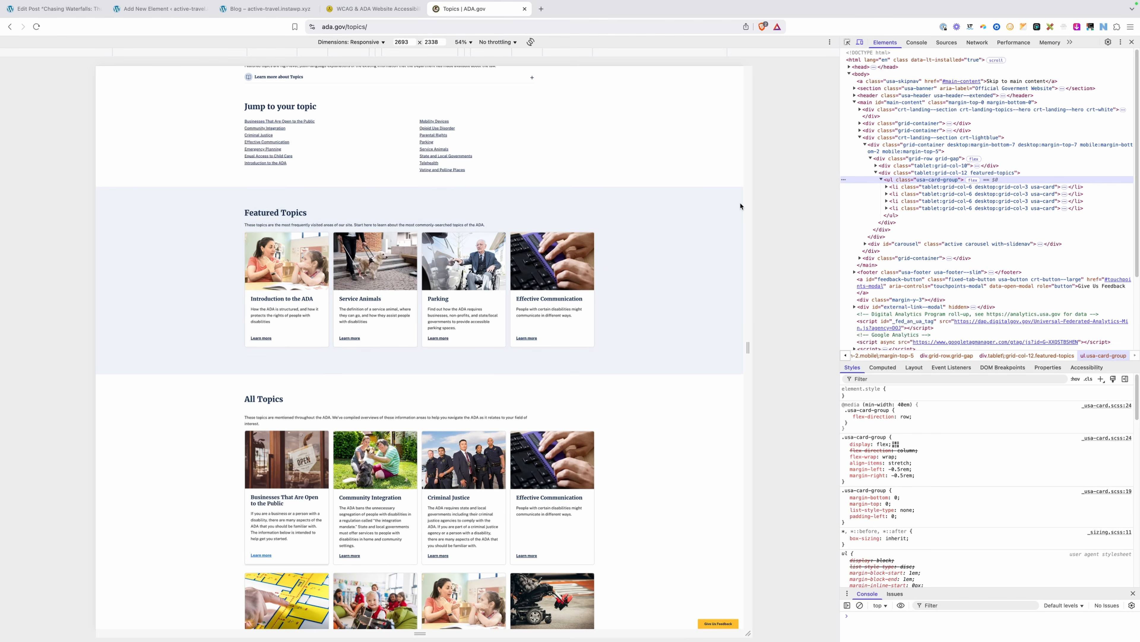
Set the Loop Item's tag name to article, save the Blog Loop element and look over the card grid
{"action": "left_click", "coordinate": [166, 10]}
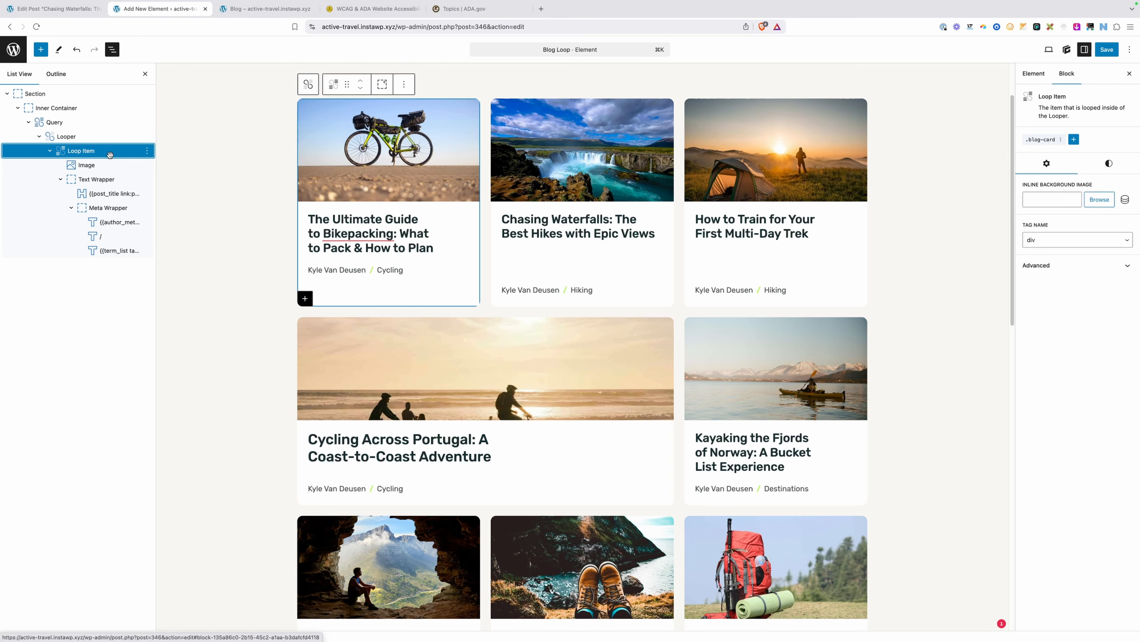
{"action": "left_click", "coordinate": [1053, 243]}
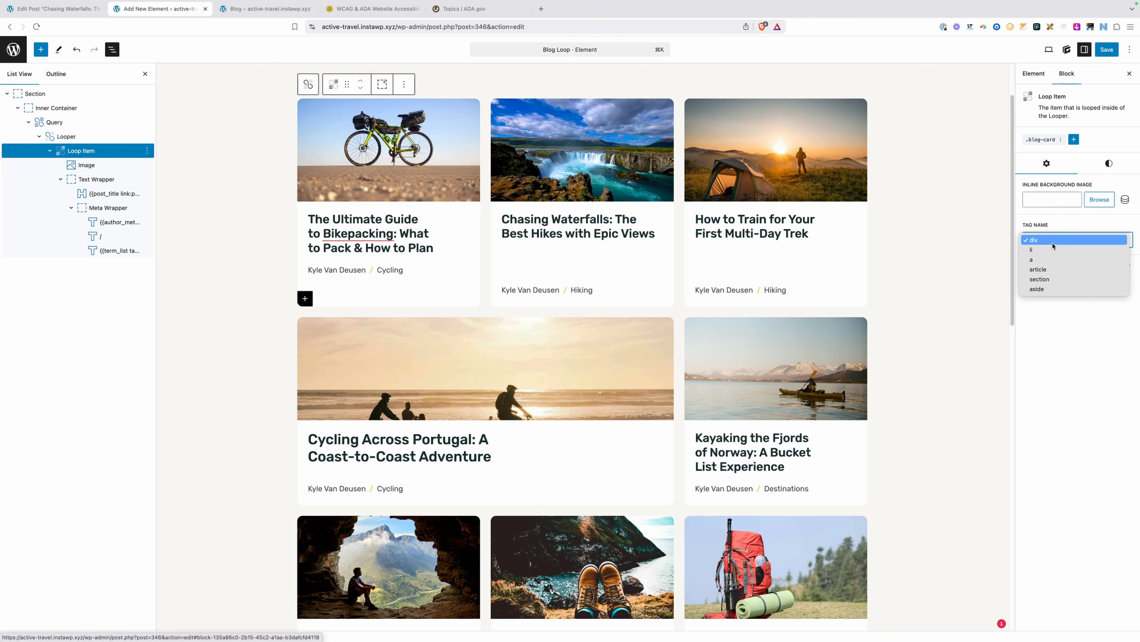
{"action": "left_click", "coordinate": [1045, 270]}
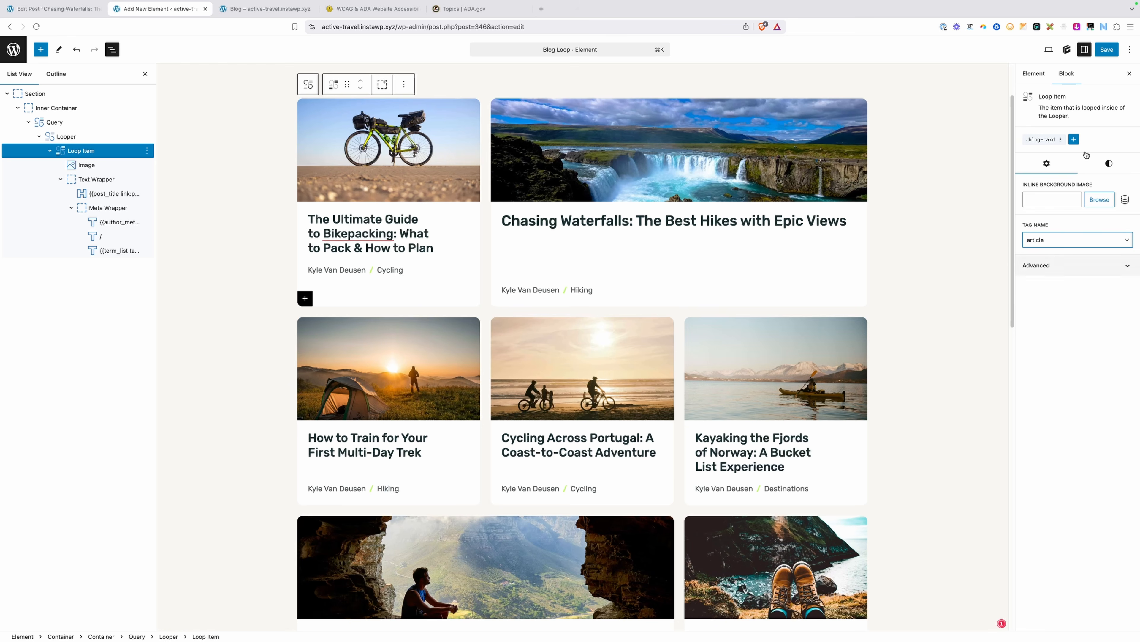
{"action": "left_click", "coordinate": [1103, 53]}
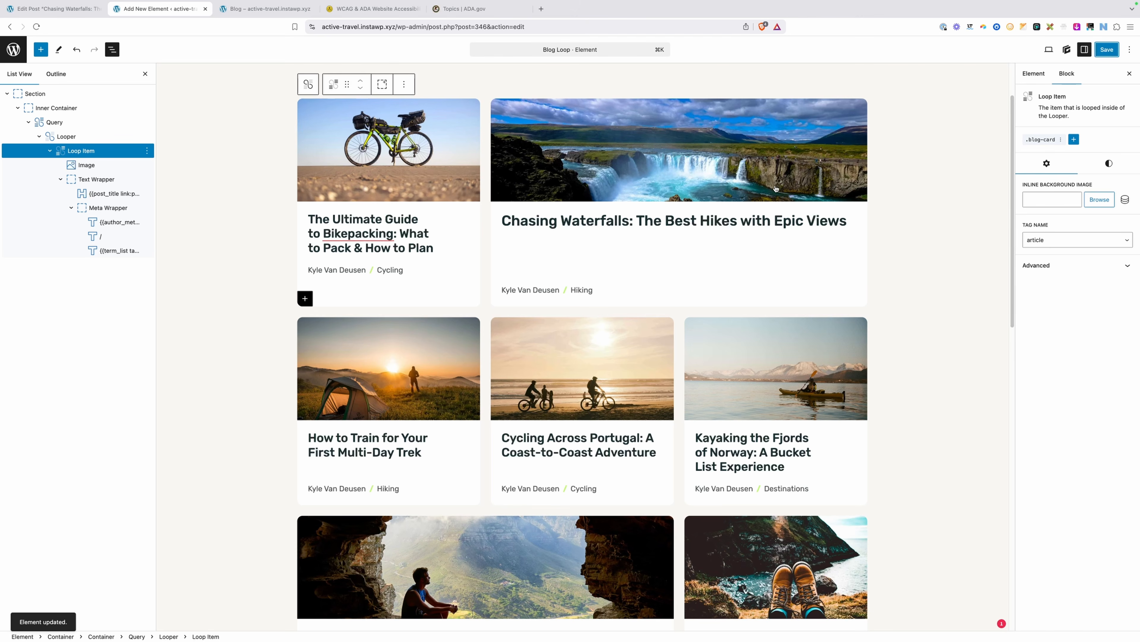
{"action": "scroll", "coordinate": [691, 306], "scroll_direction": "down", "scroll_amount": 5}
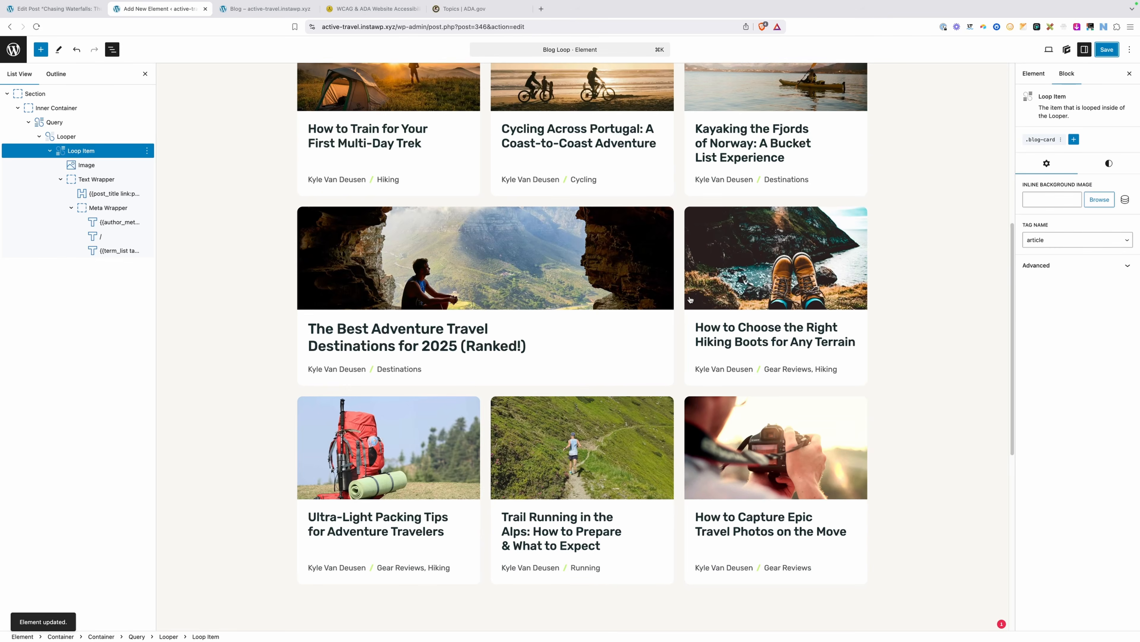
{"action": "scroll", "coordinate": [690, 299], "scroll_direction": "up", "scroll_amount": 6}
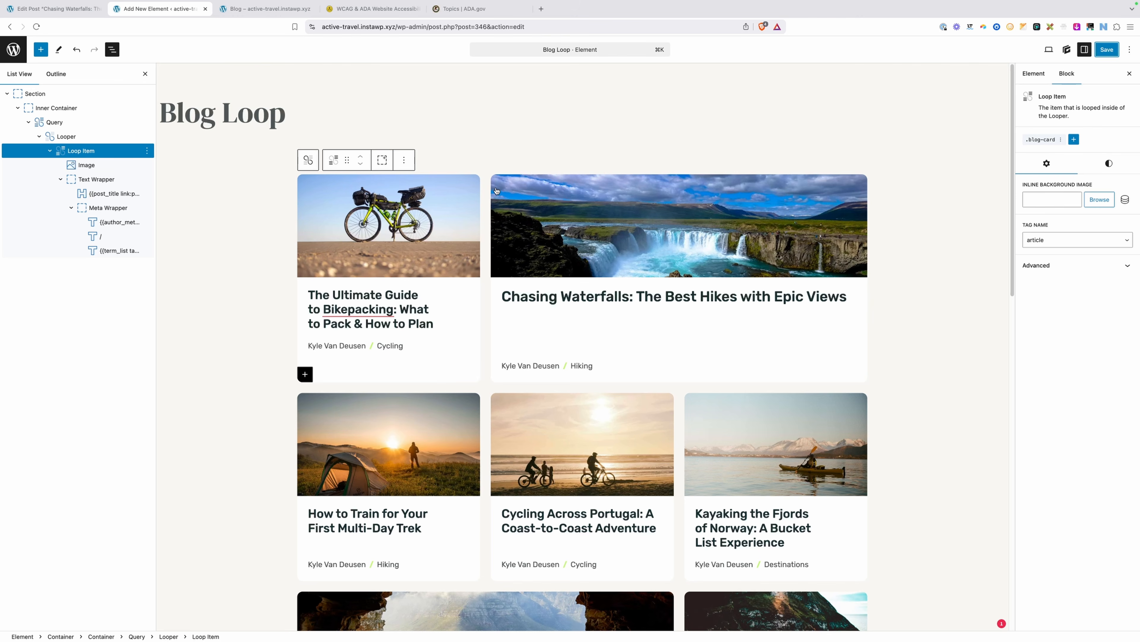
Change the tag name of the Looper block to ul
{"action": "left_click", "coordinate": [110, 137]}
{"action": "left_click", "coordinate": [1045, 273]}
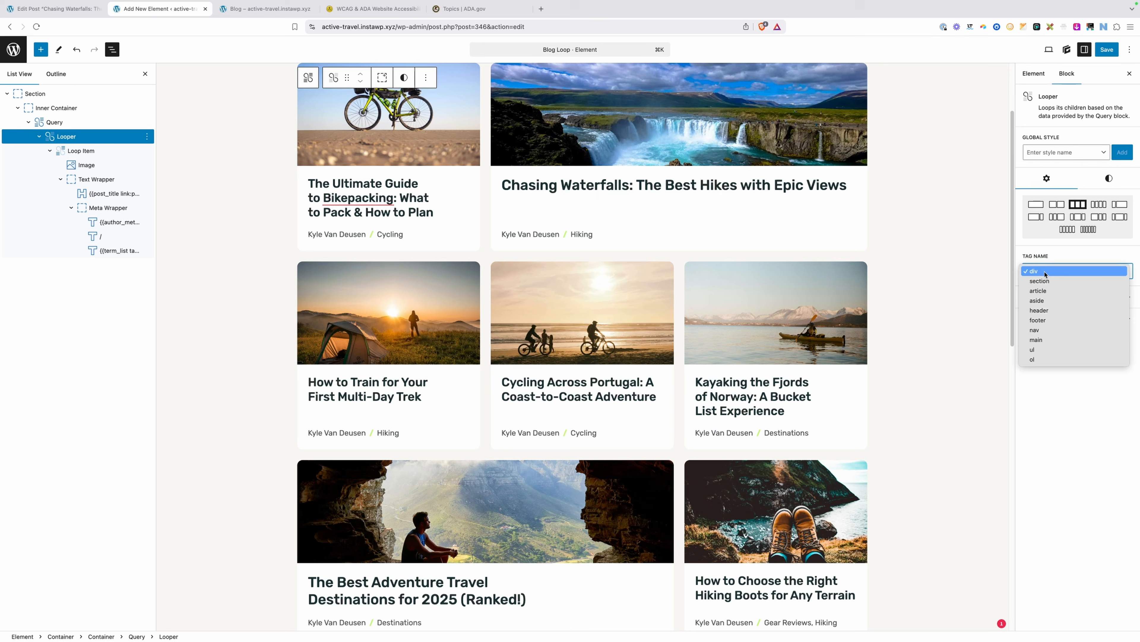
{"action": "left_click", "coordinate": [1044, 349]}
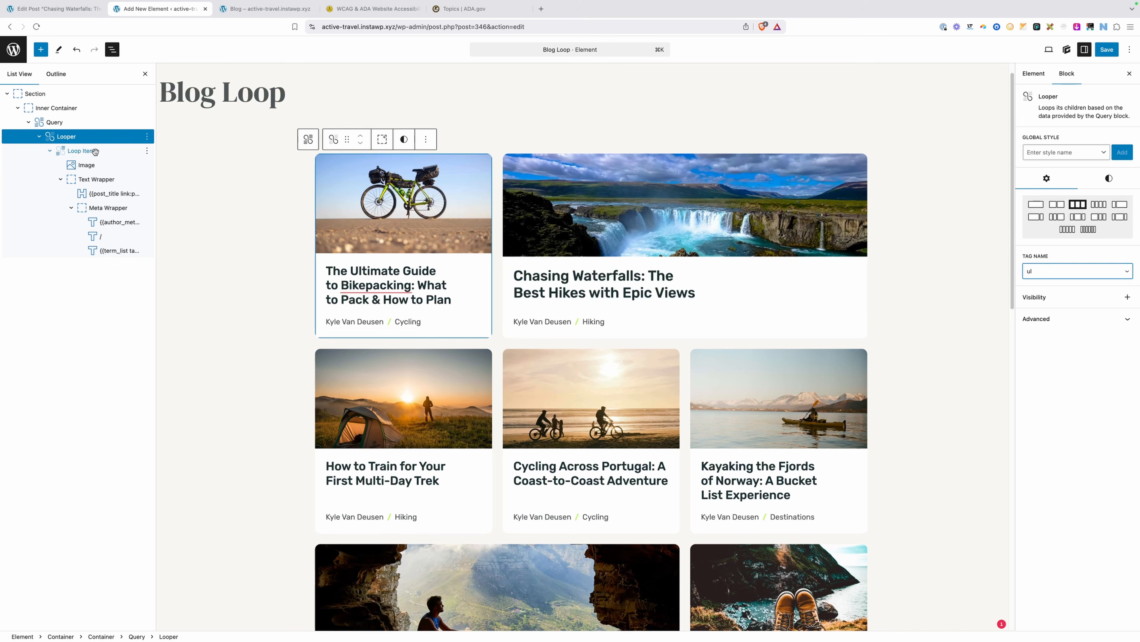
Change the Loop Item's tag name to li and save the element
{"action": "left_click", "coordinate": [81, 151]}
{"action": "left_click", "coordinate": [1058, 246]}
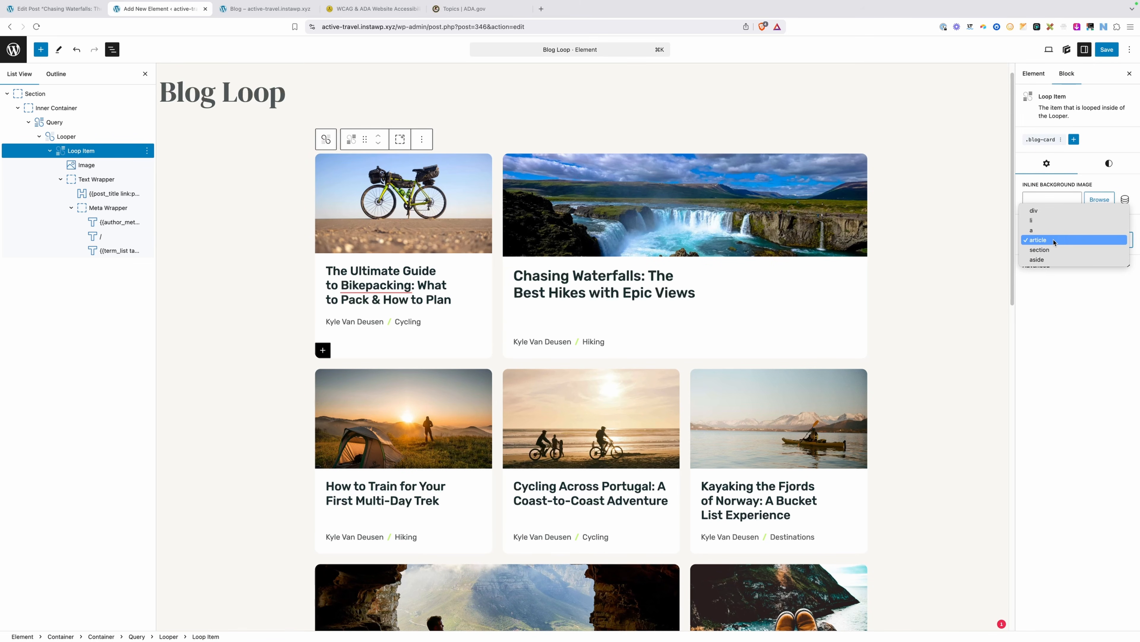
{"action": "left_click", "coordinate": [1055, 225]}
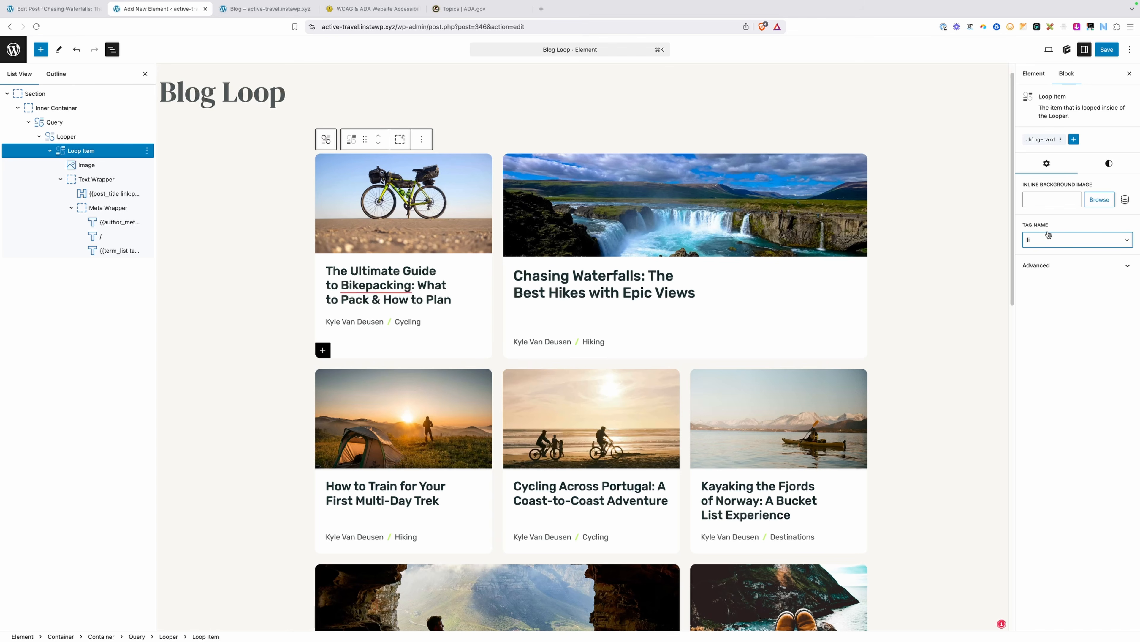
{"action": "left_click", "coordinate": [1107, 49]}
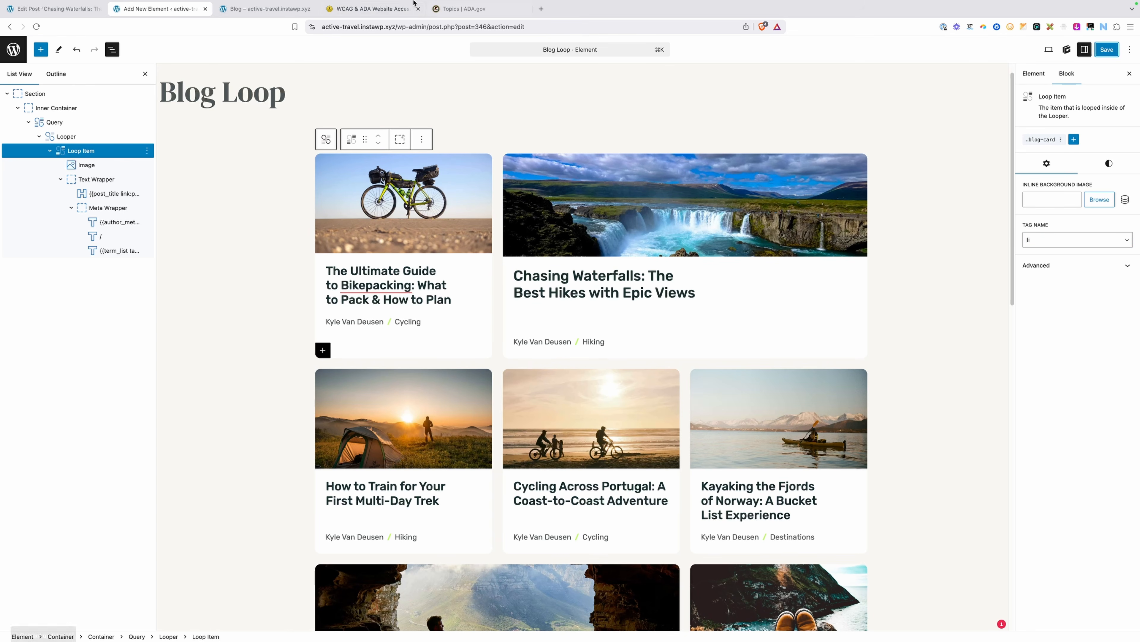
Inspect the card grid on the live Blog page and examine the ul looper's markup and computed box model
{"action": "left_click", "coordinate": [283, 5]}
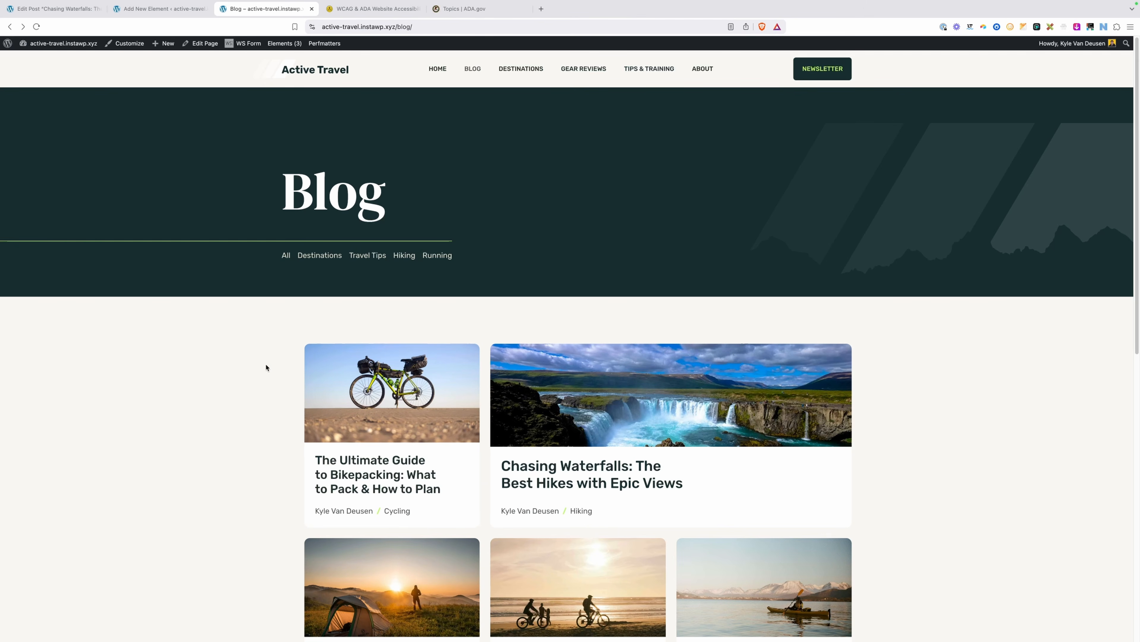
{"action": "scroll", "coordinate": [293, 362], "scroll_direction": "down", "scroll_amount": 2}
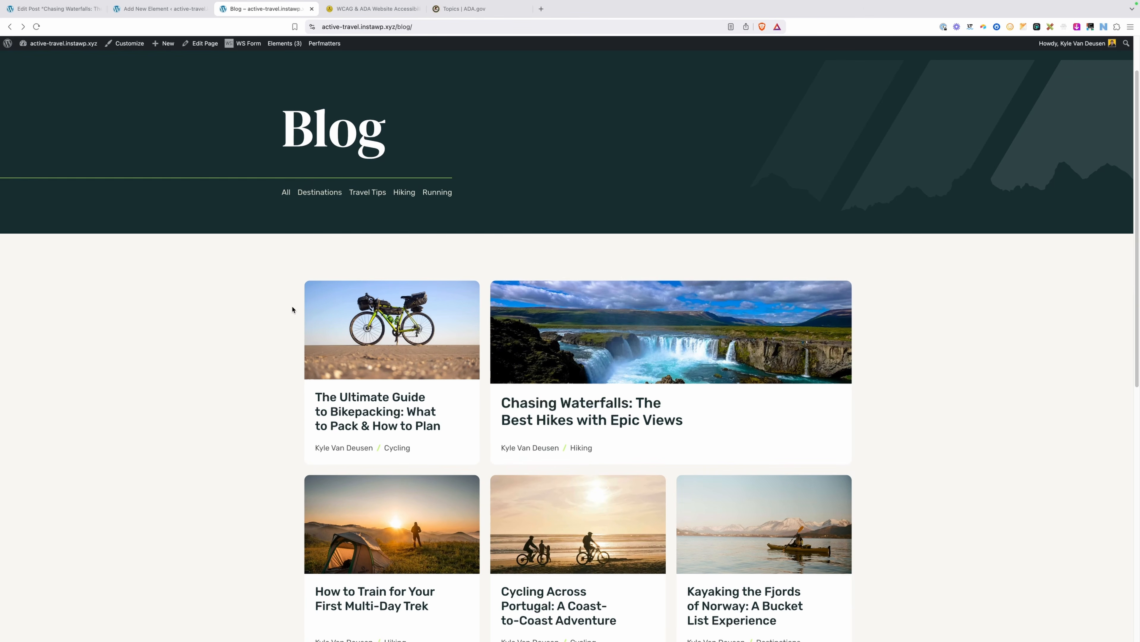
{"action": "right_click", "coordinate": [545, 213]}
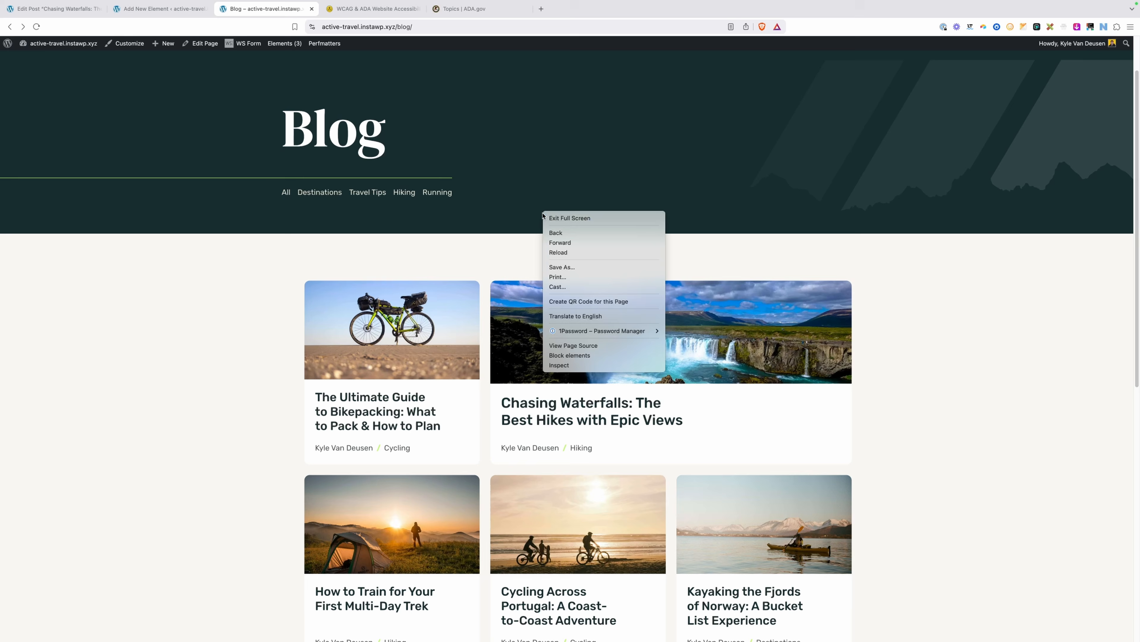
{"action": "left_click", "coordinate": [557, 366]}
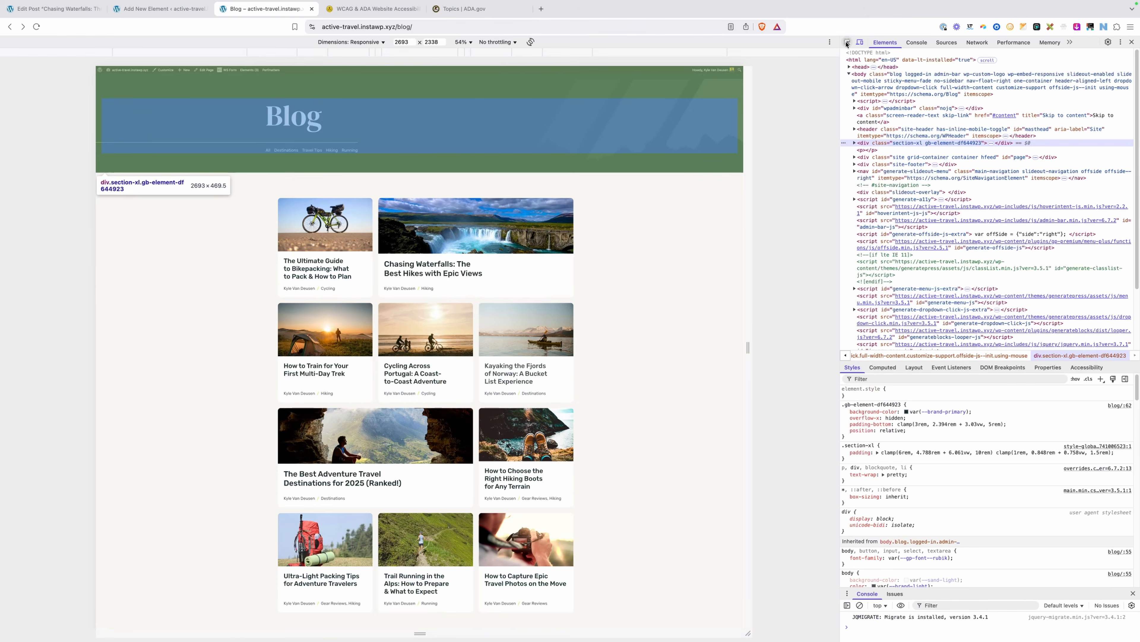
{"action": "left_click", "coordinate": [847, 42]}
{"action": "left_click", "coordinate": [272, 214]}
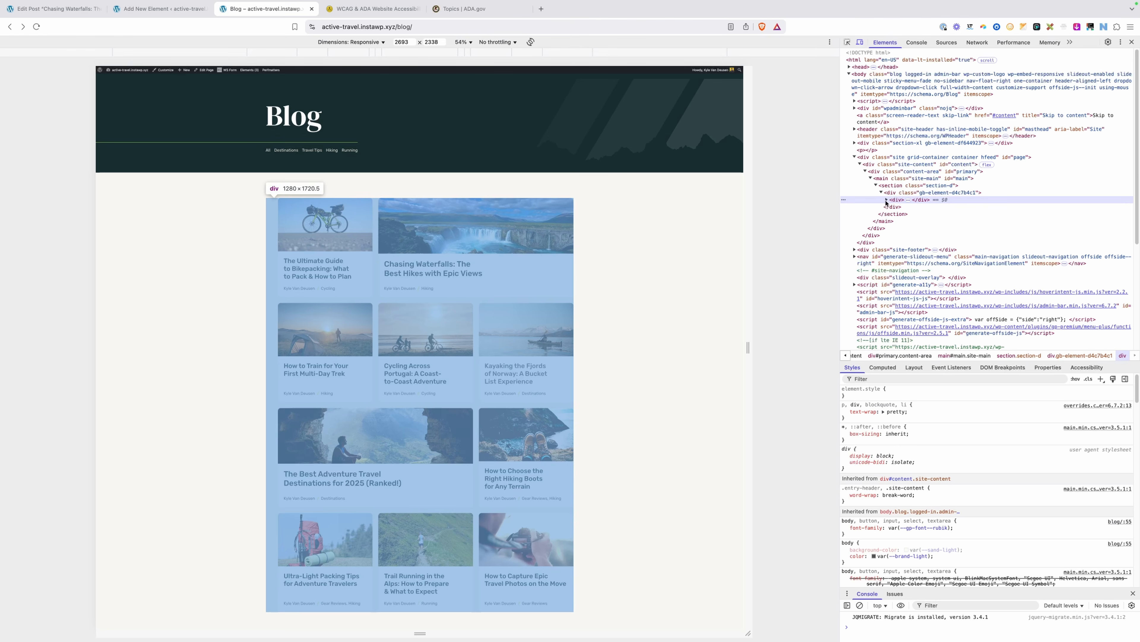
{"action": "left_click", "coordinate": [887, 200]}
{"action": "left_click", "coordinate": [900, 207]}
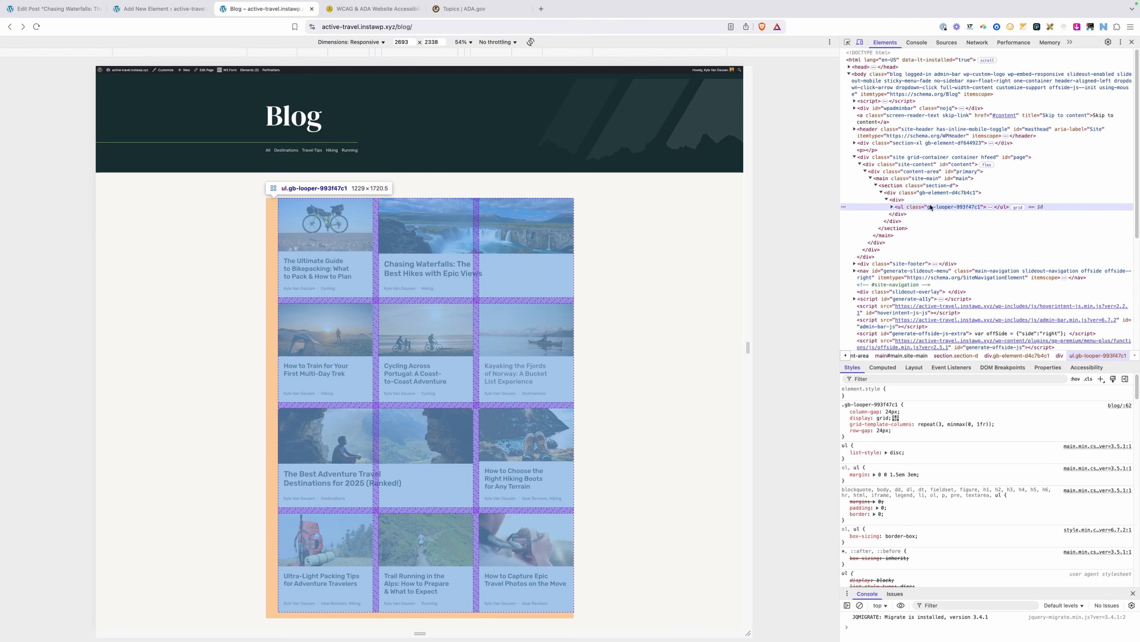
{"action": "left_click", "coordinate": [883, 367]}
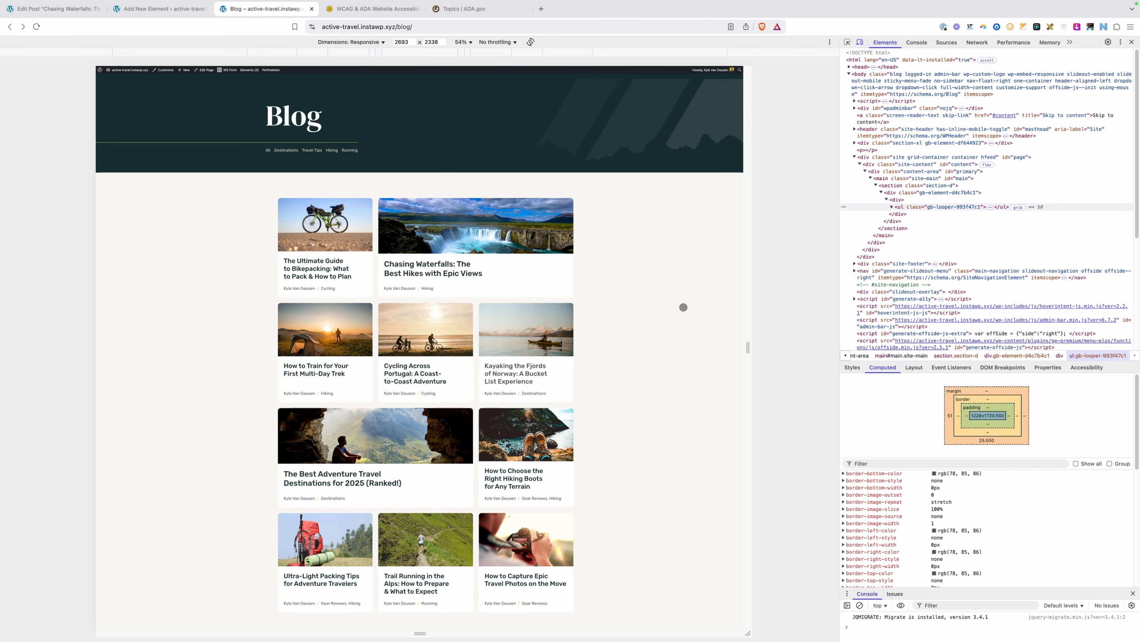
Set the Looper's left margin to 0 px in the element editor and save the element
{"action": "left_click", "coordinate": [164, 9]}
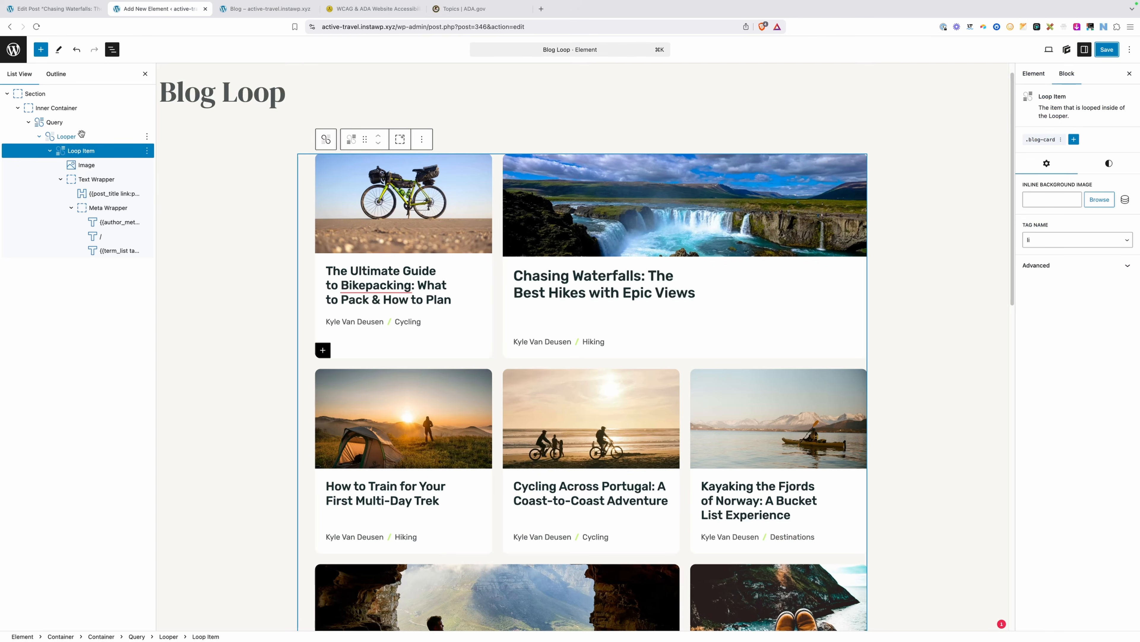
{"action": "left_click", "coordinate": [66, 136]}
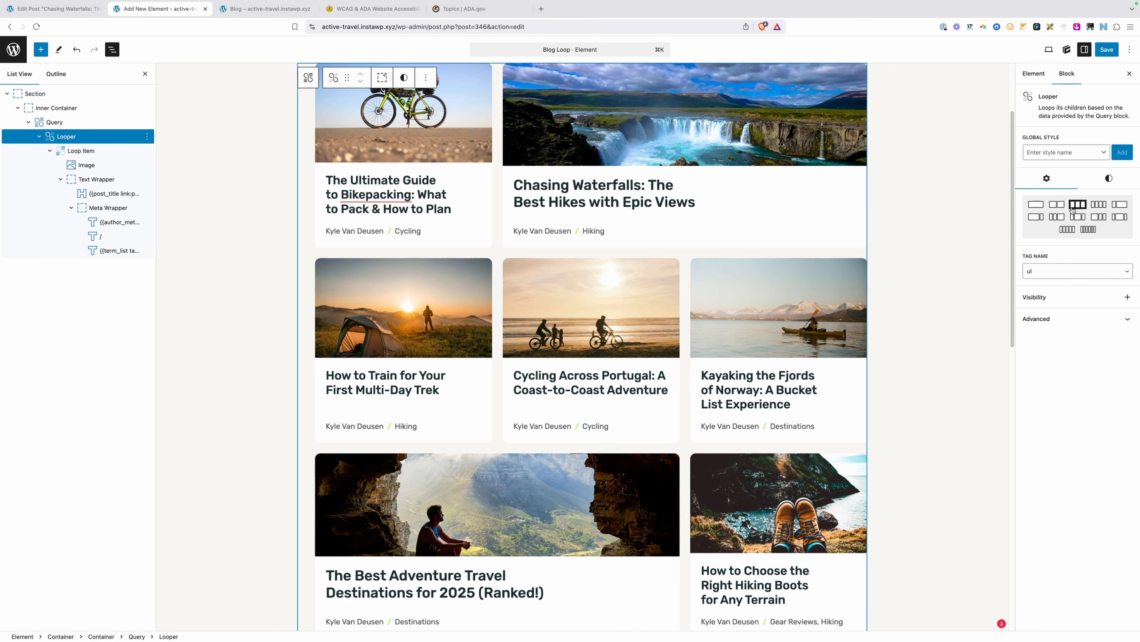
{"action": "left_click", "coordinate": [1103, 183]}
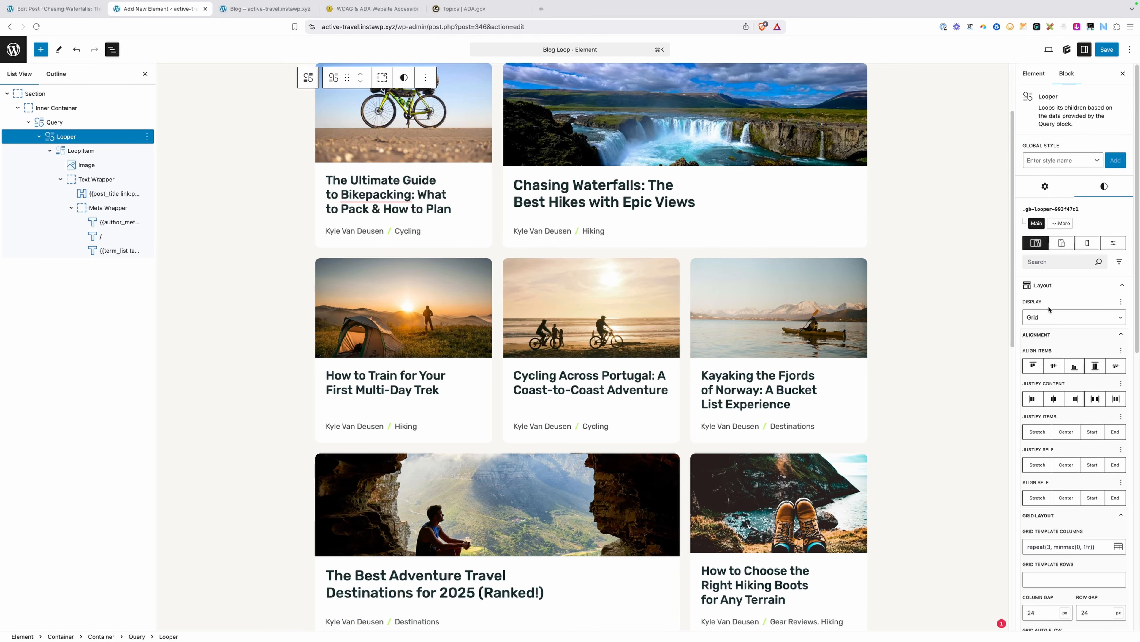
{"action": "left_click", "coordinate": [1046, 283]}
{"action": "left_click", "coordinate": [1044, 320]}
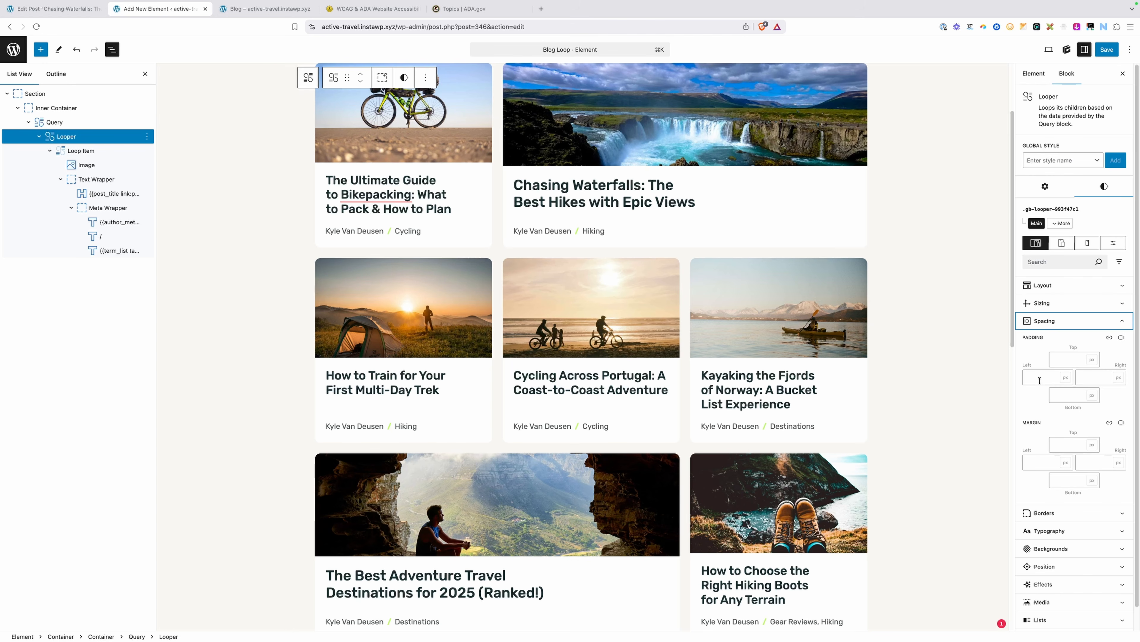
{"action": "left_click", "coordinate": [1041, 461]}
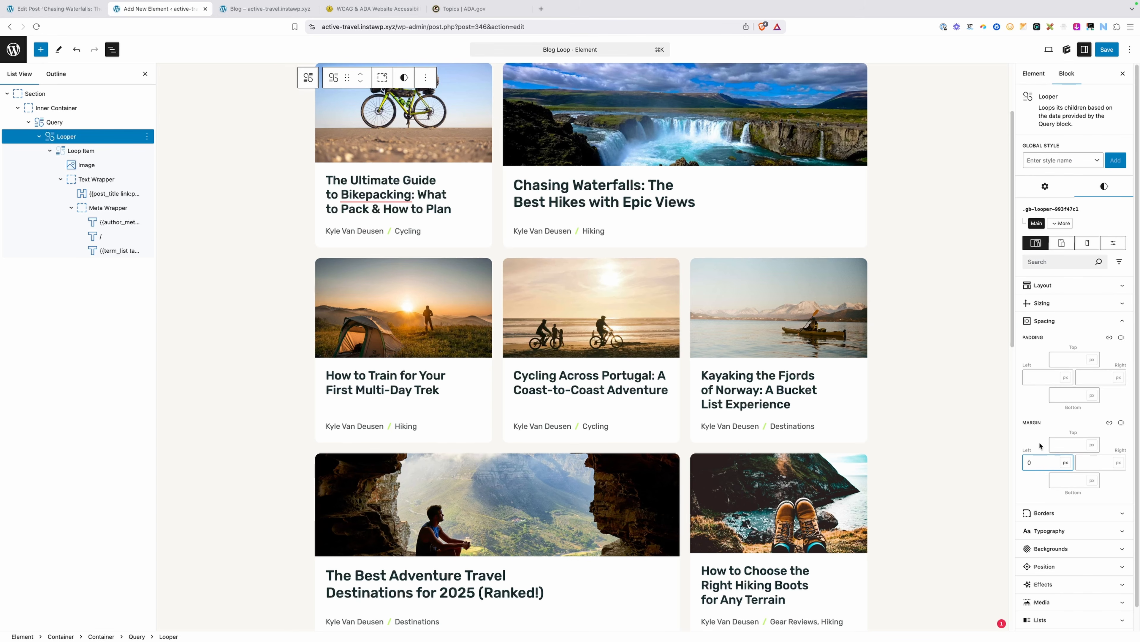
{"action": "left_click", "coordinate": [1107, 49]}
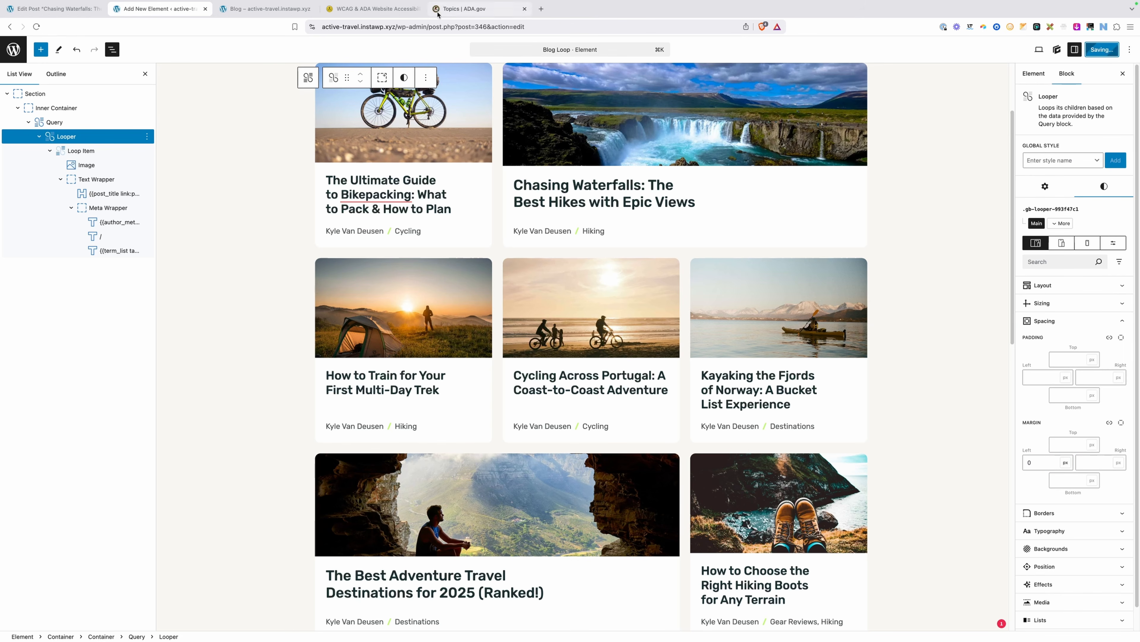
Reload the live Blog page and inspect the ul looper's alignment and its first li card
{"action": "left_click", "coordinate": [265, 8]}
{"action": "left_click", "coordinate": [354, 27]}
{"action": "key", "text": "Return"}
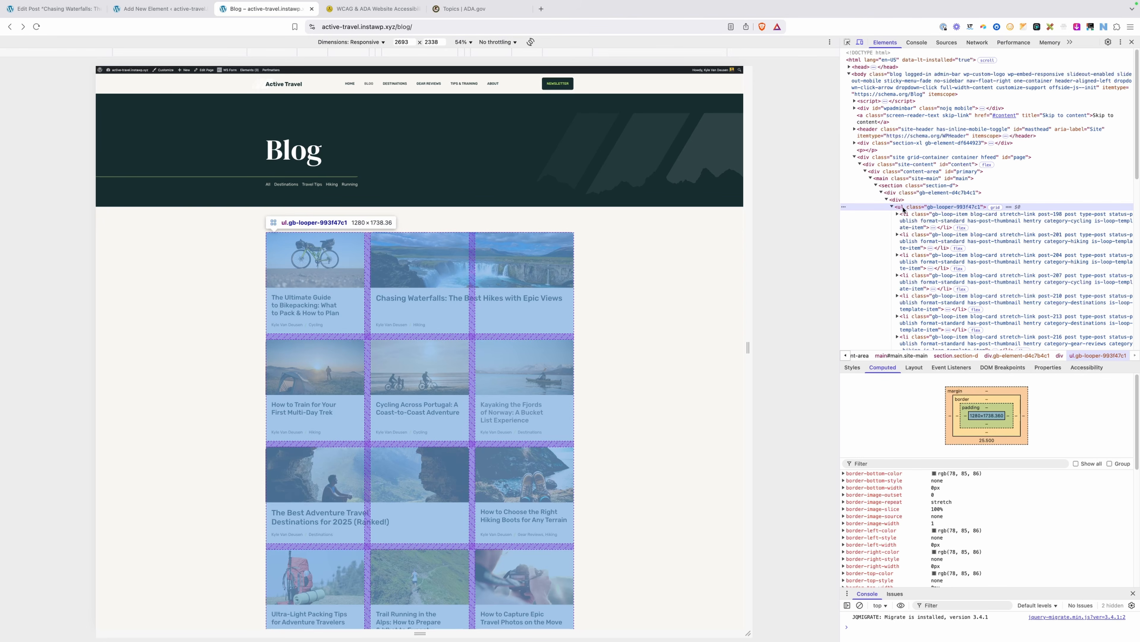
{"action": "left_click", "coordinate": [912, 218]}
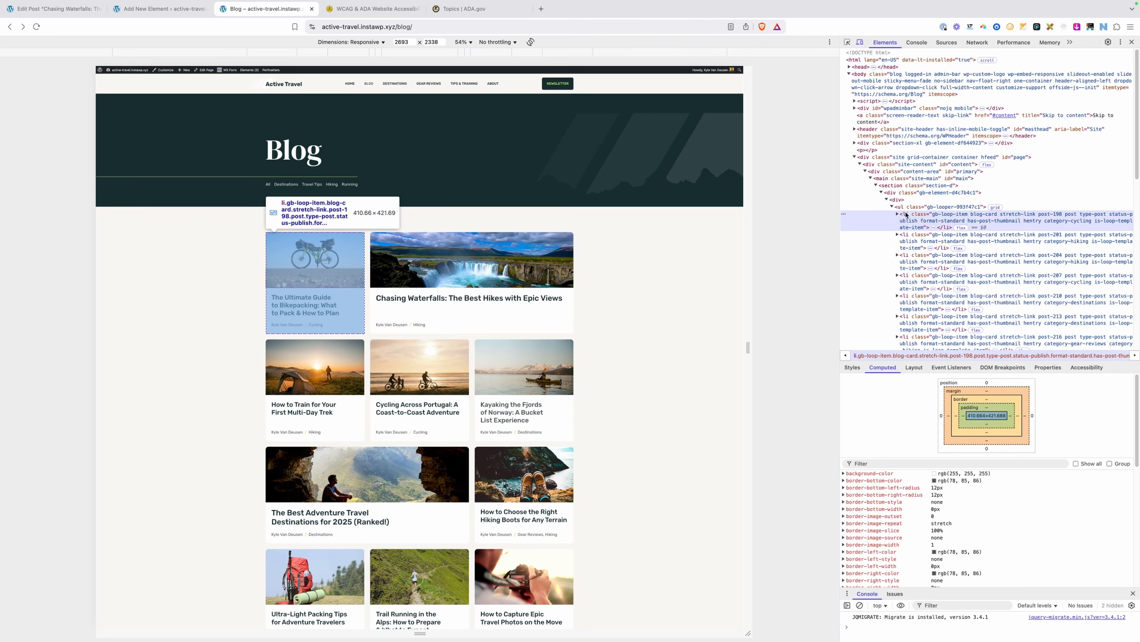
Set the Loop Item's list type to none in the element editor
{"action": "left_click", "coordinate": [188, 5]}
{"action": "left_click", "coordinate": [81, 150]}
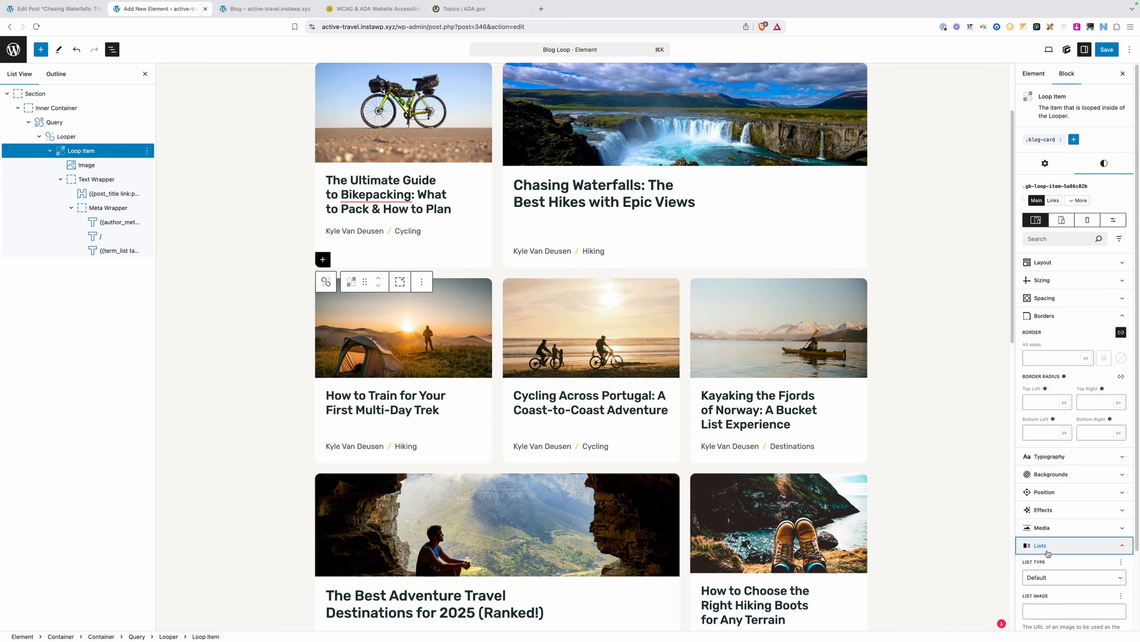
{"action": "left_click", "coordinate": [1041, 545]}
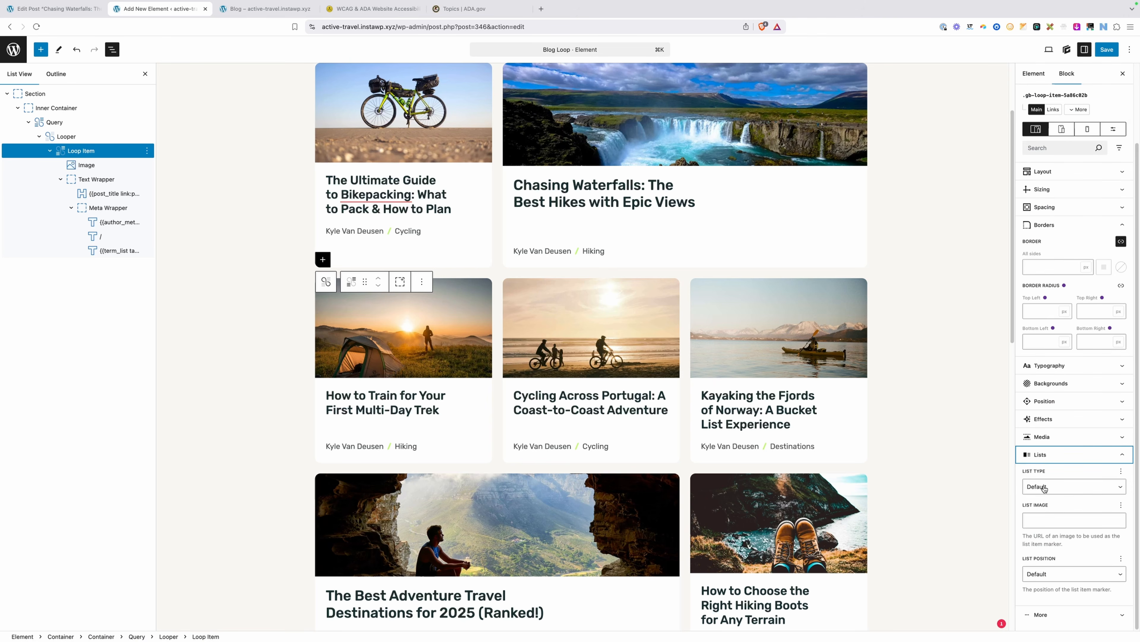
{"action": "left_click", "coordinate": [1040, 484]}
{"action": "left_click", "coordinate": [1043, 498]}
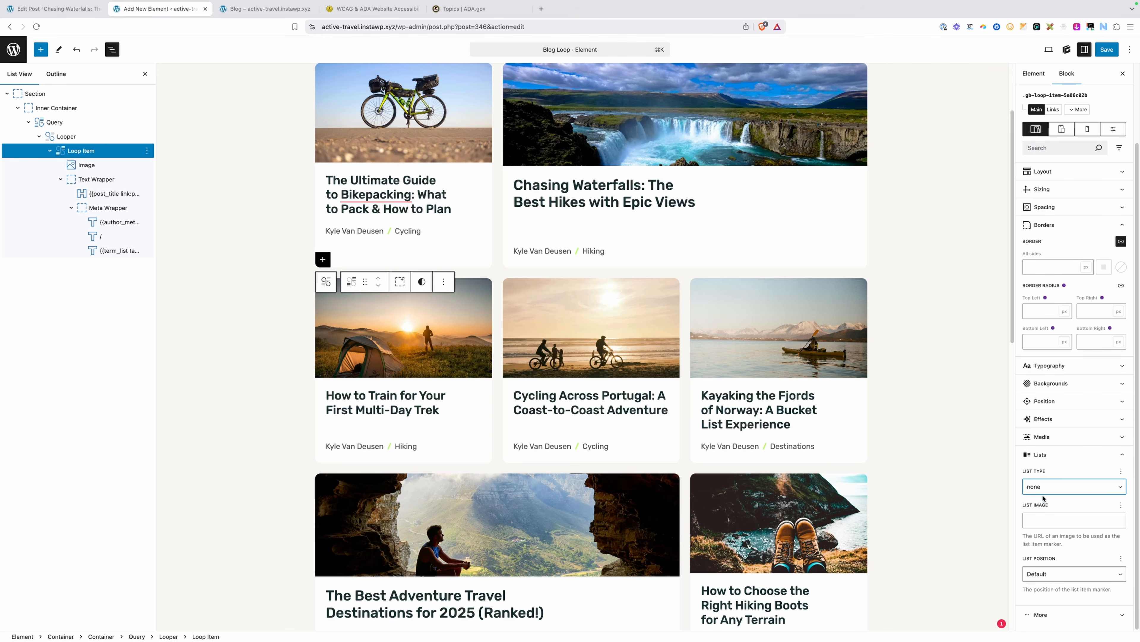